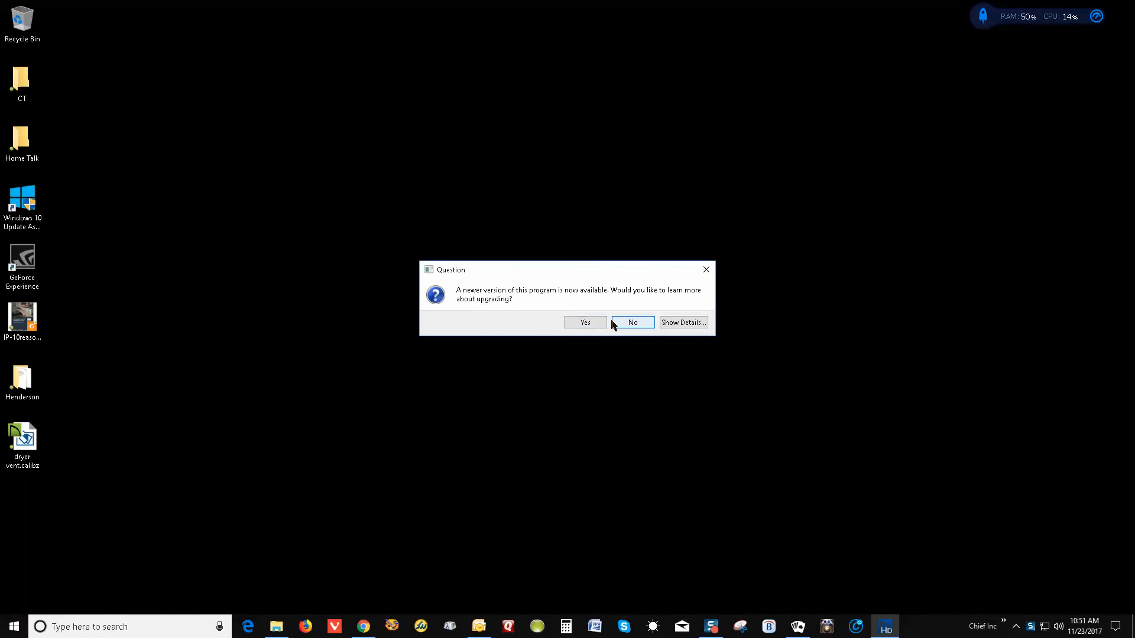
Skip the upgrade offer and create a new plan from the Default Style template in U.S. units
{"action": "left_click", "coordinate": [629, 324]}
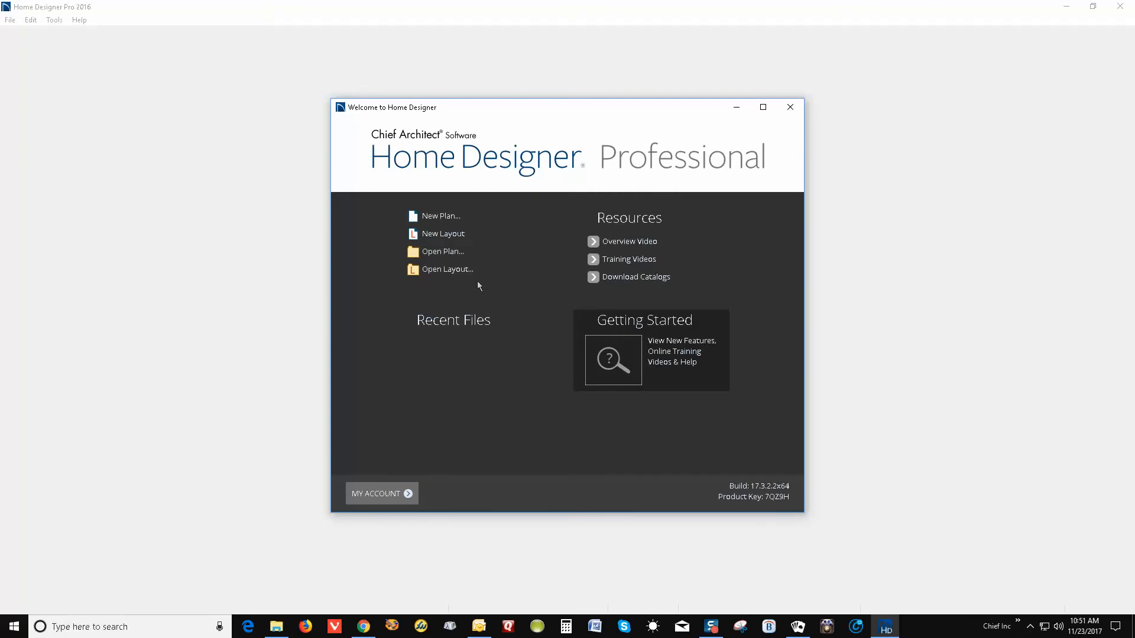
{"action": "left_click", "coordinate": [478, 217]}
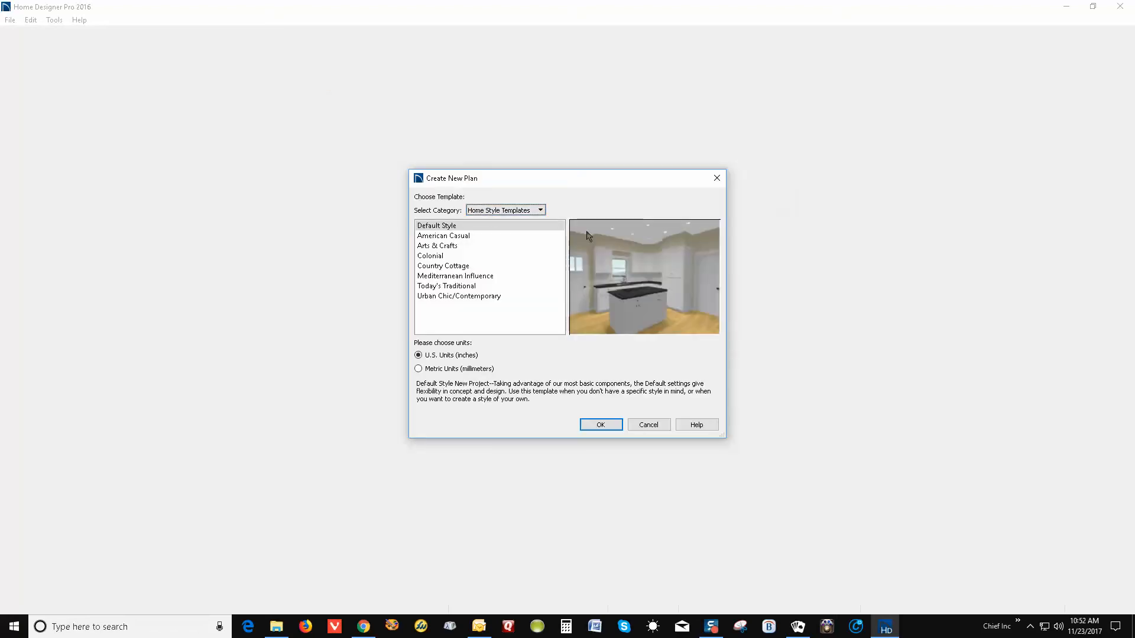
{"action": "left_click", "coordinate": [600, 425]}
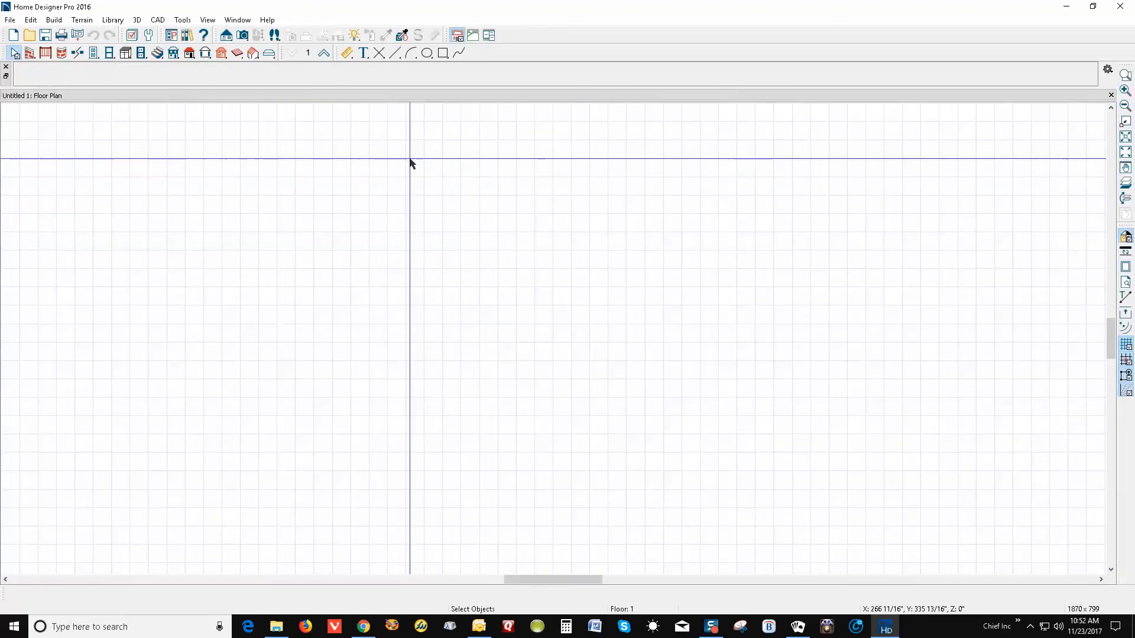
Draw a 12'-1" by 11'-1" rectangular exterior-wall room, labelled Living Area 134 sq ft
{"action": "left_click", "coordinate": [30, 53]}
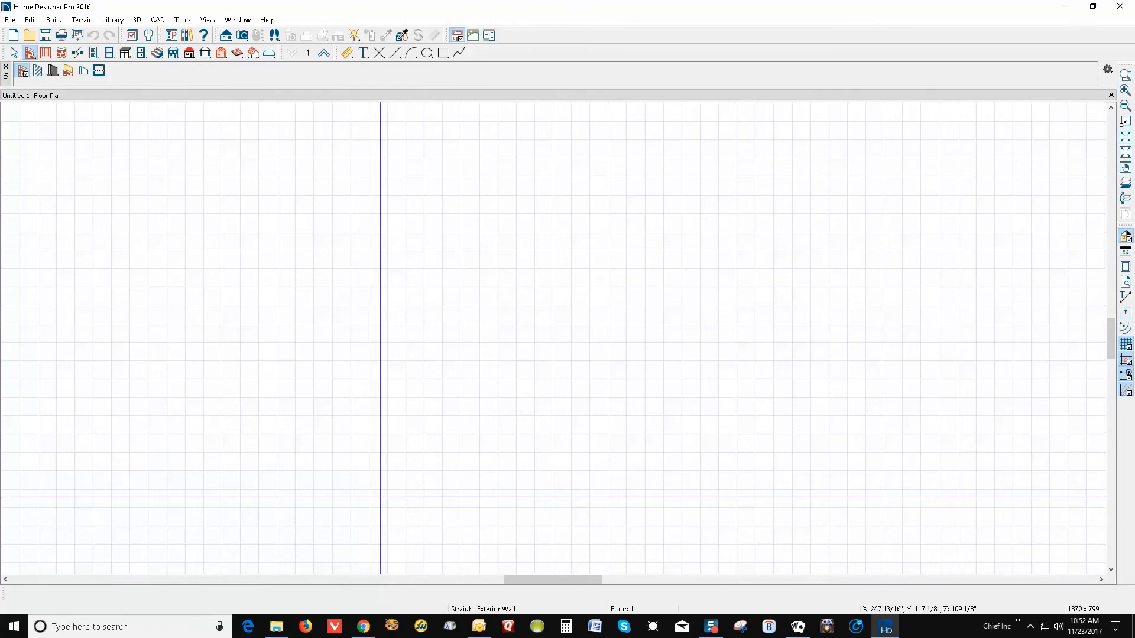
{"action": "mouse_move", "coordinate": [384, 490]}
{"action": "left_mouse_down"}
{"action": "mouse_move", "coordinate": [382, 285]}
{"action": "mouse_move", "coordinate": [603, 288]}
{"action": "mouse_move", "coordinate": [603, 490]}
{"action": "mouse_move", "coordinate": [384, 489]}
{"action": "left_mouse_up"}
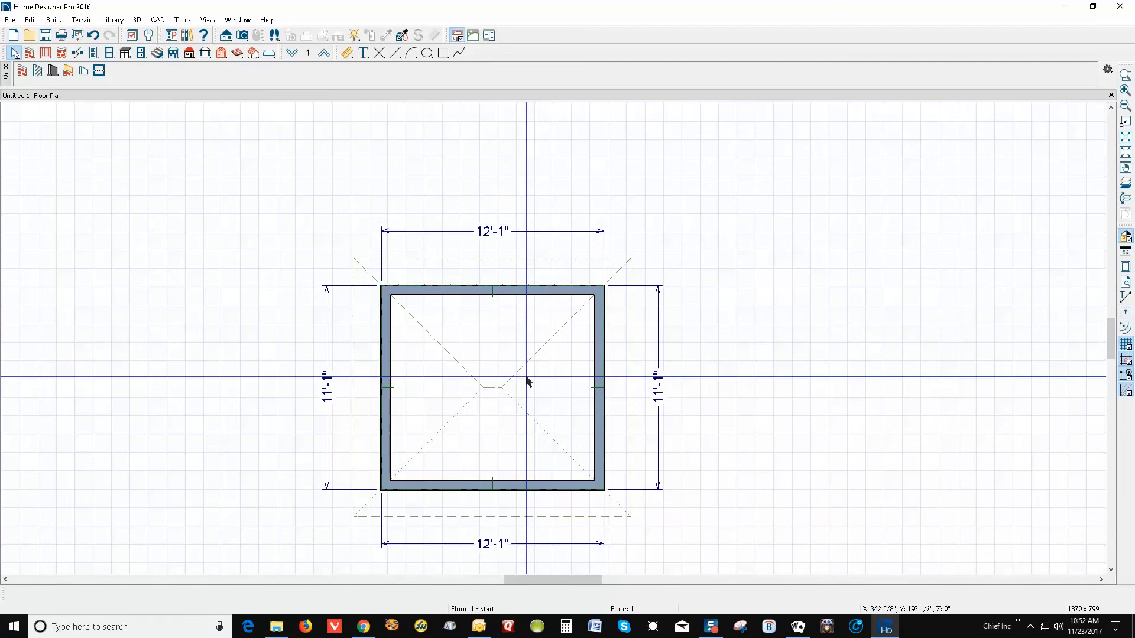
{"action": "scroll", "coordinate": [736, 309], "scroll_direction": "down", "scroll_amount": 2}
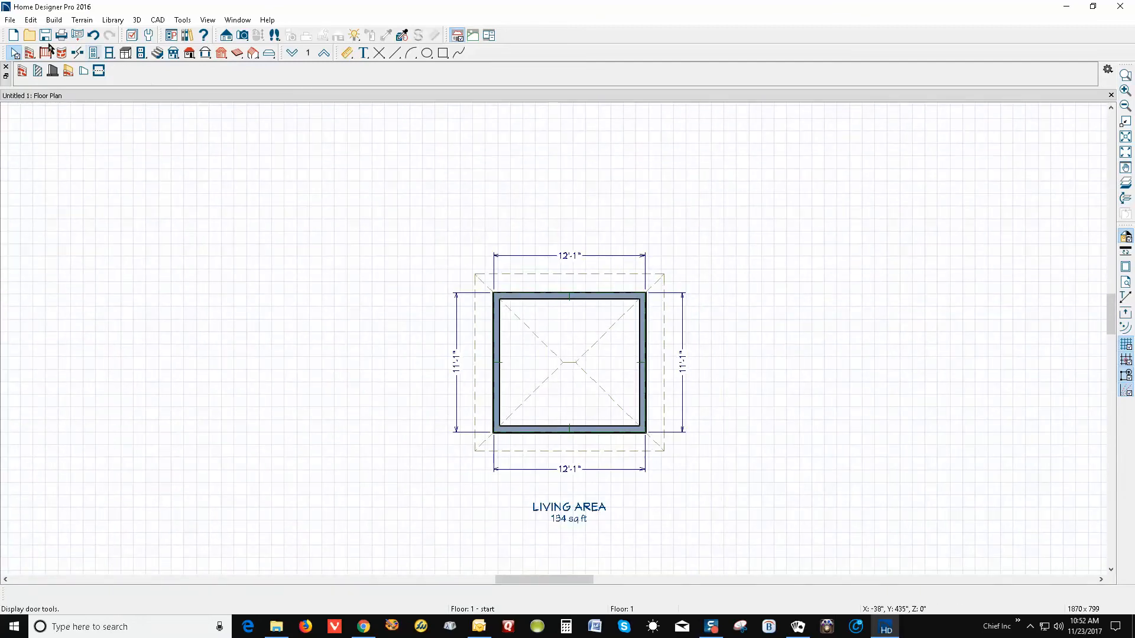
{"action": "left_click", "coordinate": [11, 20]}
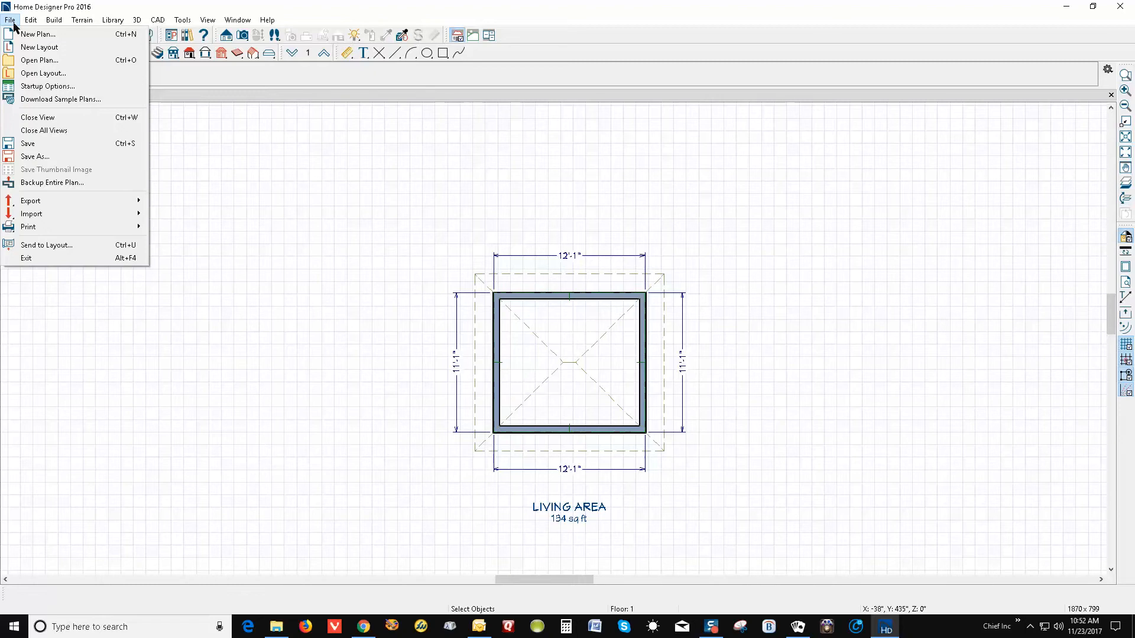
{"action": "left_click", "coordinate": [44, 74]}
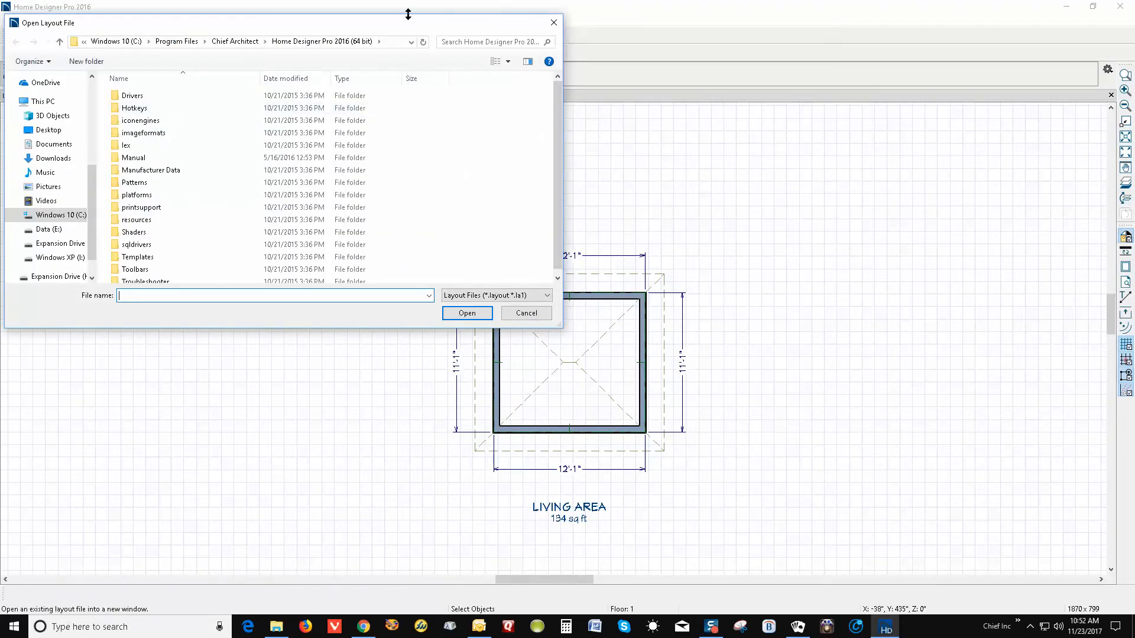
{"action": "left_click_drag", "start_coordinate": [423, 30], "coordinate": [733, 154]}
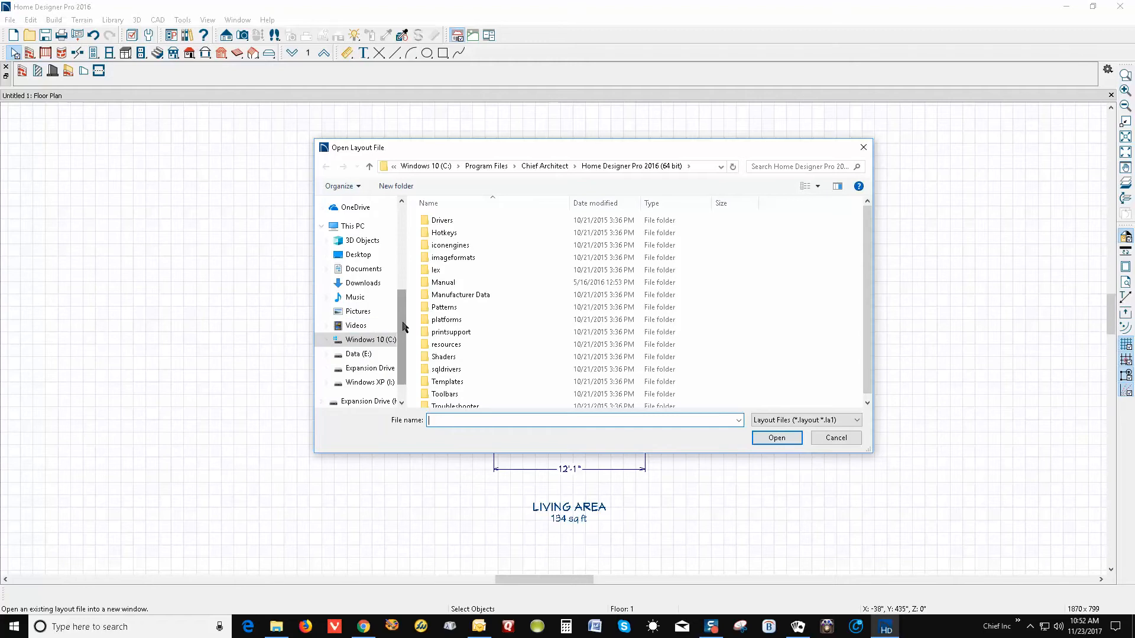
{"action": "left_click", "coordinate": [368, 270]}
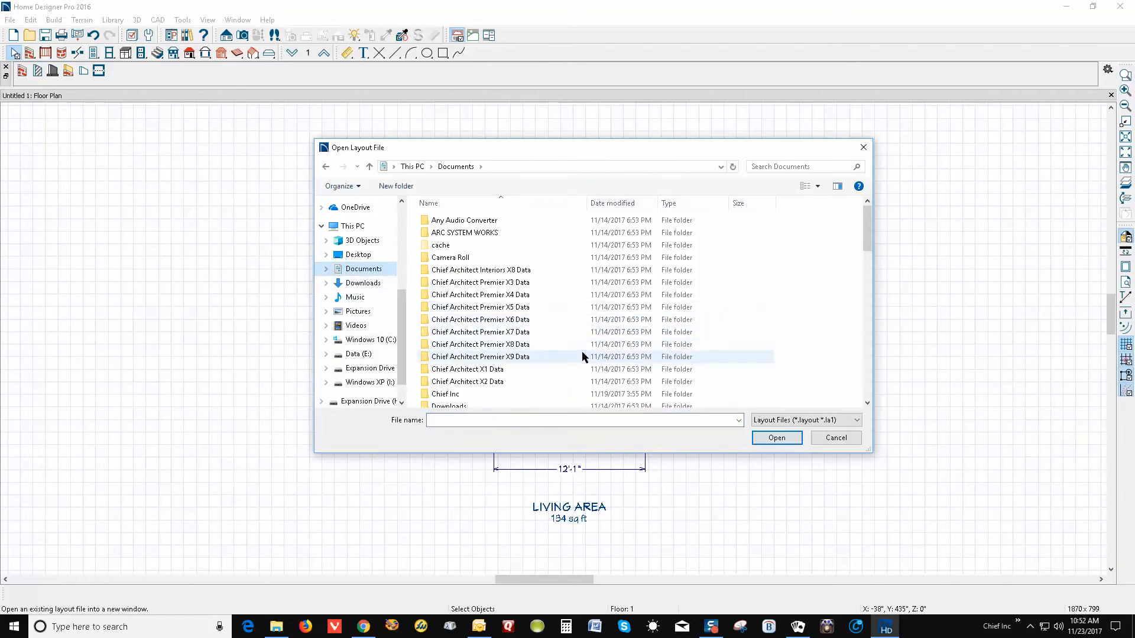
{"action": "scroll", "coordinate": [551, 274], "scroll_direction": "down", "scroll_amount": 2}
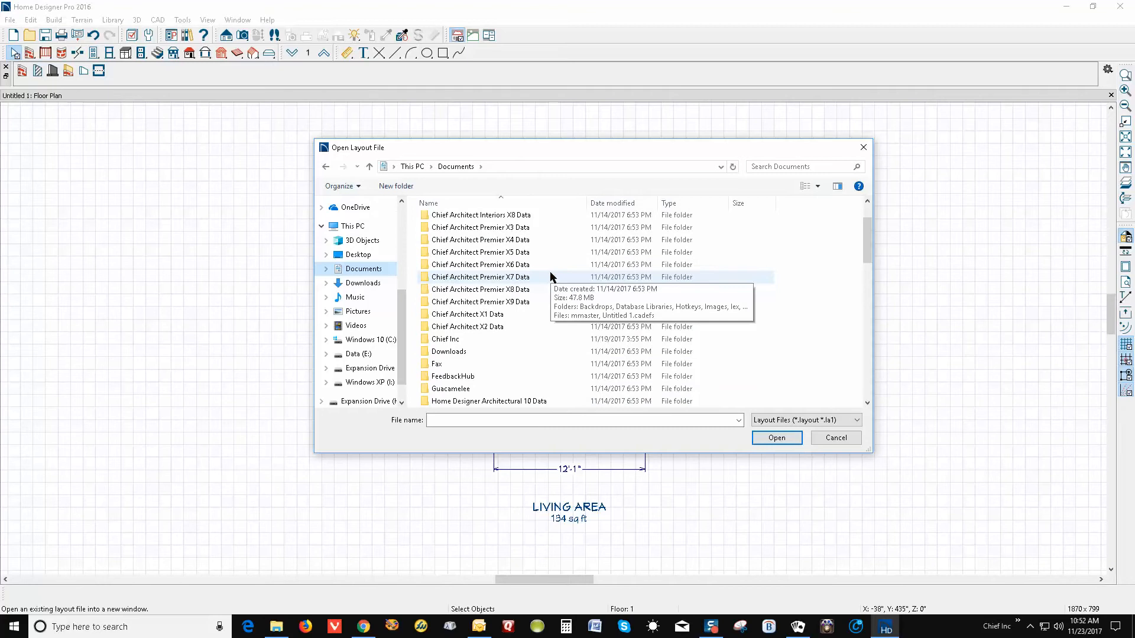
{"action": "scroll", "coordinate": [551, 274], "scroll_direction": "up", "scroll_amount": 2}
{"action": "scroll", "coordinate": [552, 276], "scroll_direction": "down", "scroll_amount": 5}
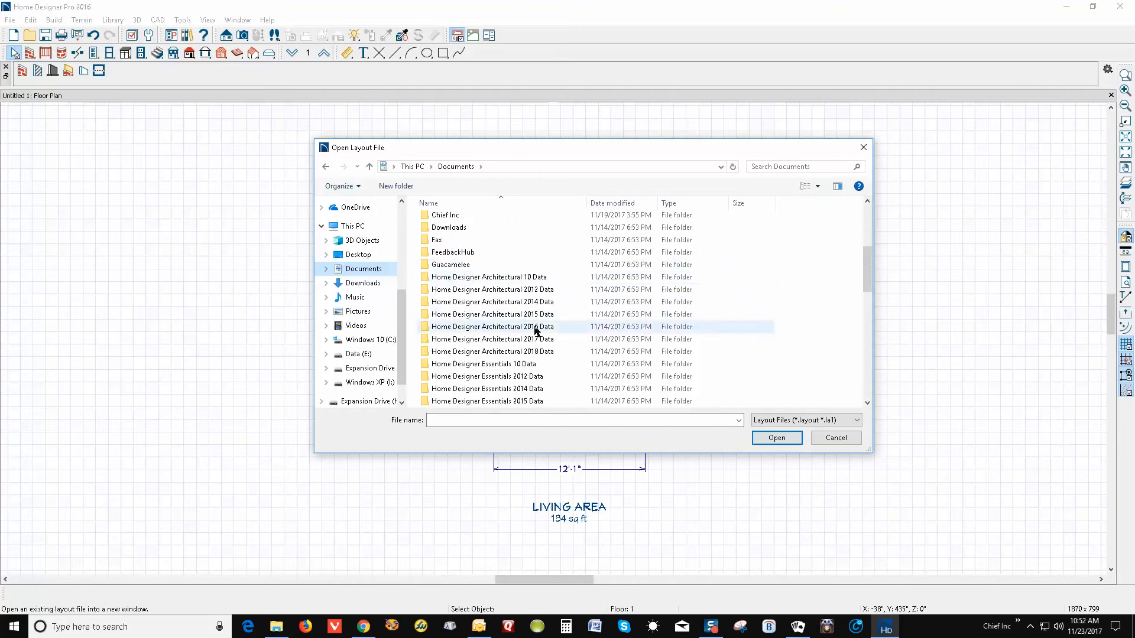
{"action": "double_click", "coordinate": [537, 328]}
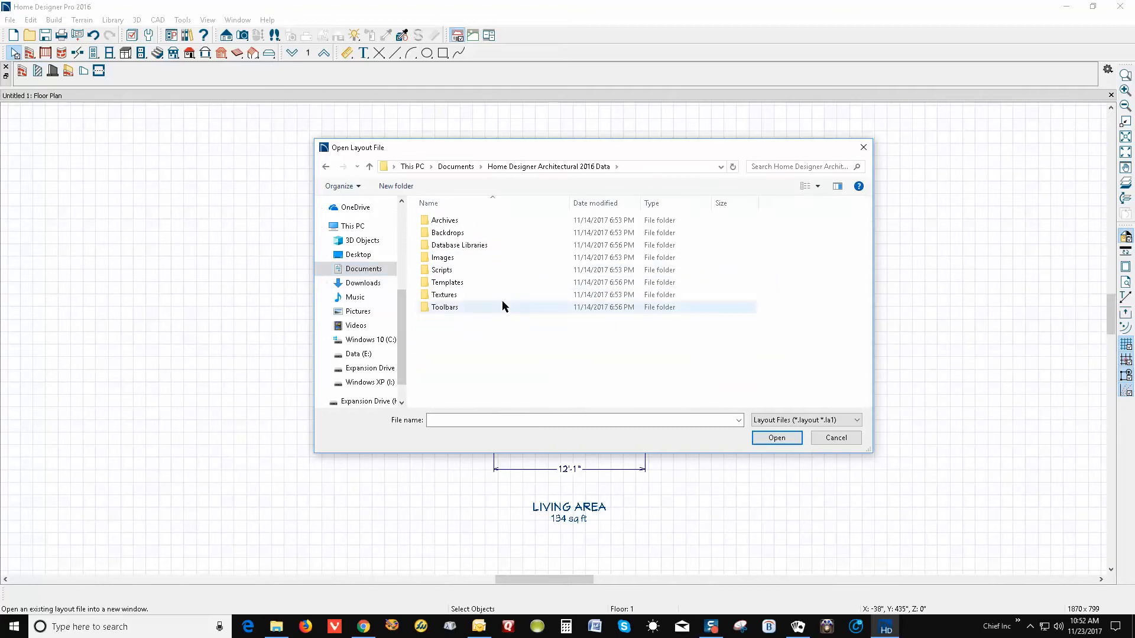
{"action": "double_click", "coordinate": [439, 282]}
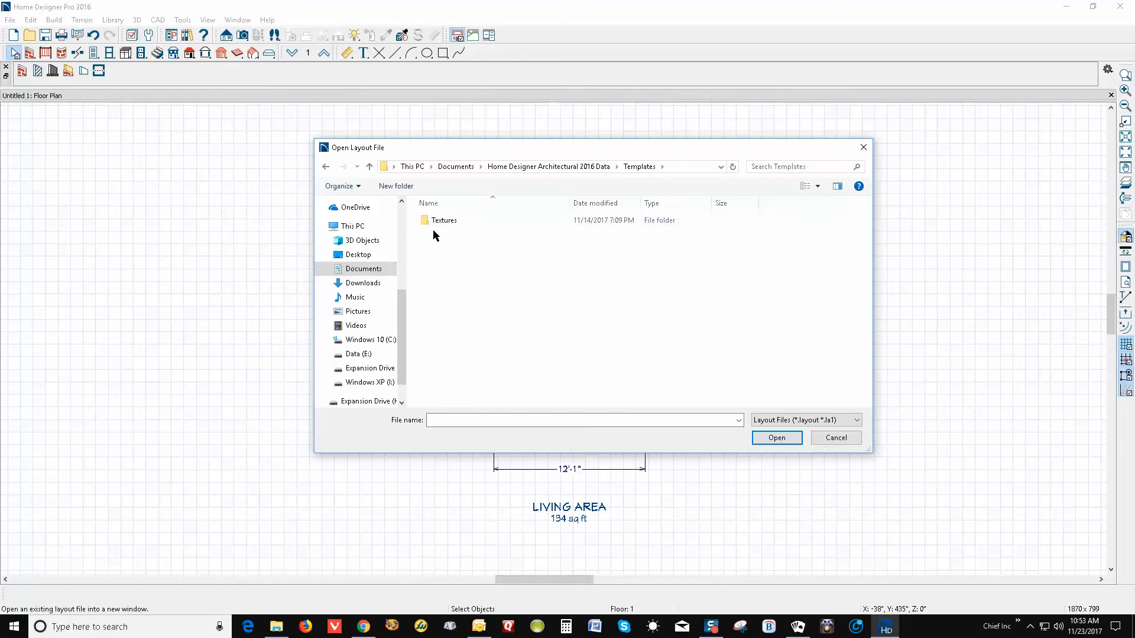
{"action": "left_click", "coordinate": [327, 166]}
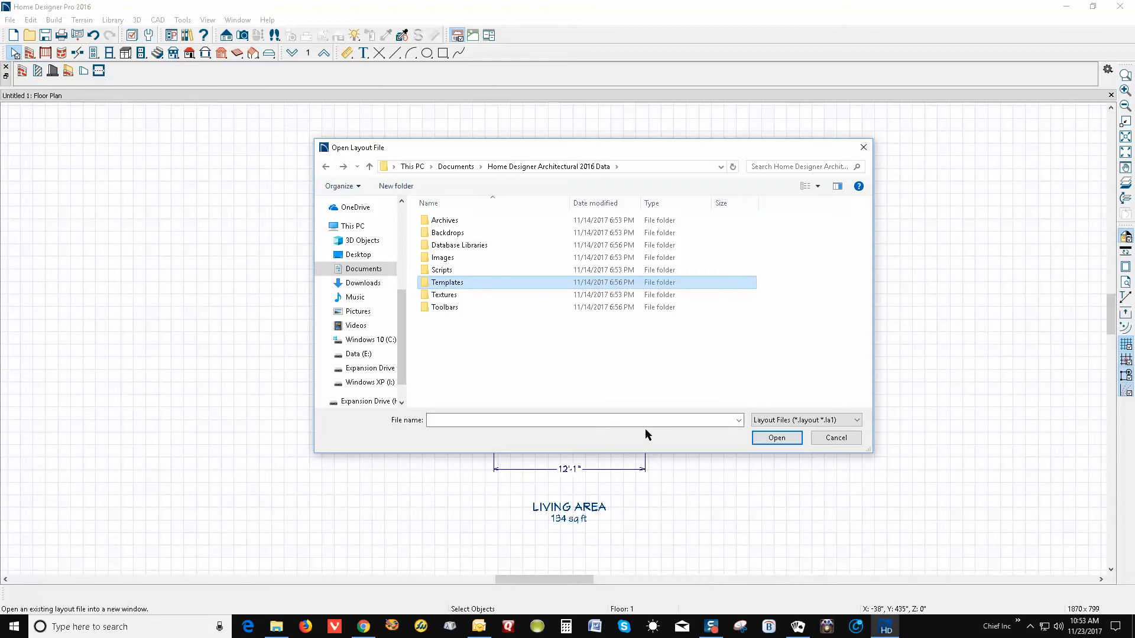
{"action": "left_click", "coordinate": [838, 440]}
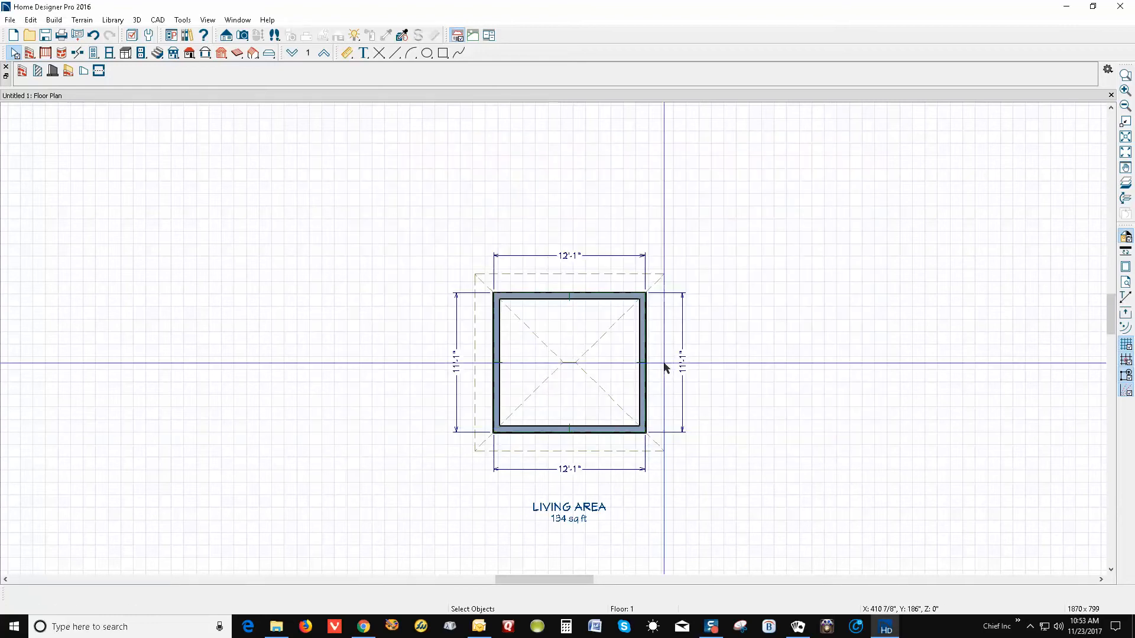
Create a new layout sheet (Untitled 2) and tape-measure its left and top edges
{"action": "left_click", "coordinate": [10, 20]}
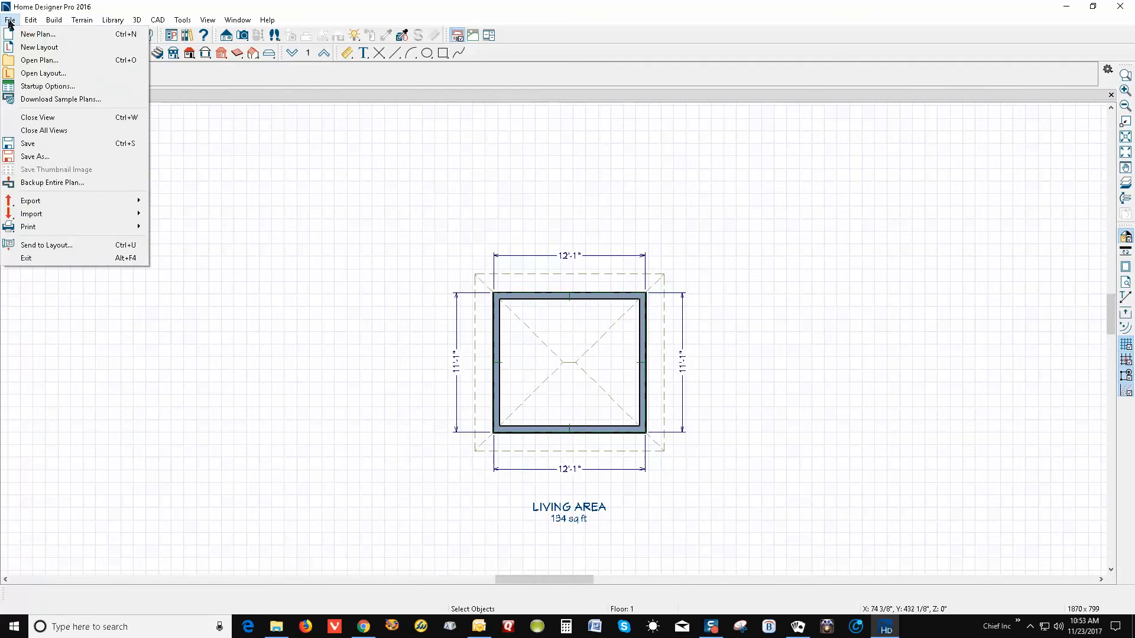
{"action": "left_click", "coordinate": [40, 47]}
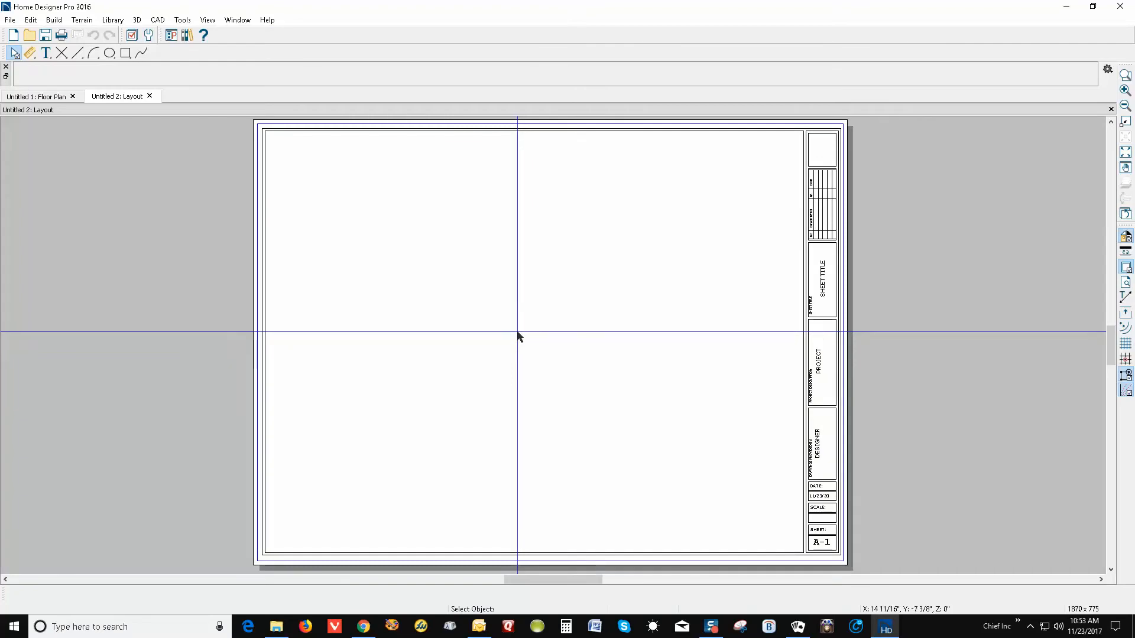
{"action": "left_click", "coordinate": [31, 53]}
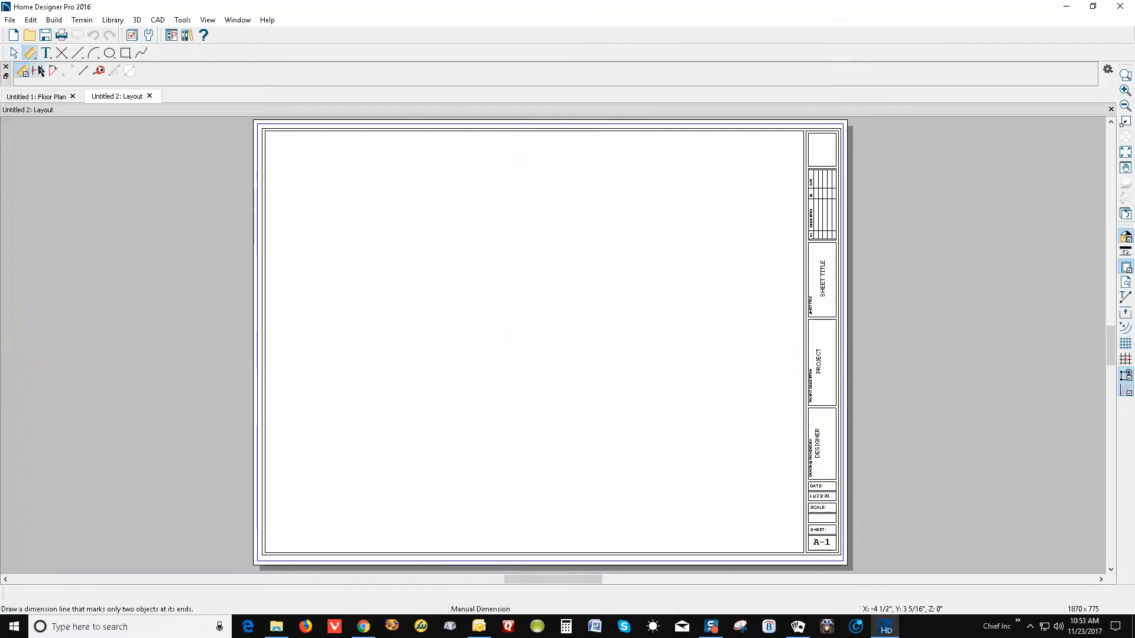
{"action": "left_click", "coordinate": [100, 71]}
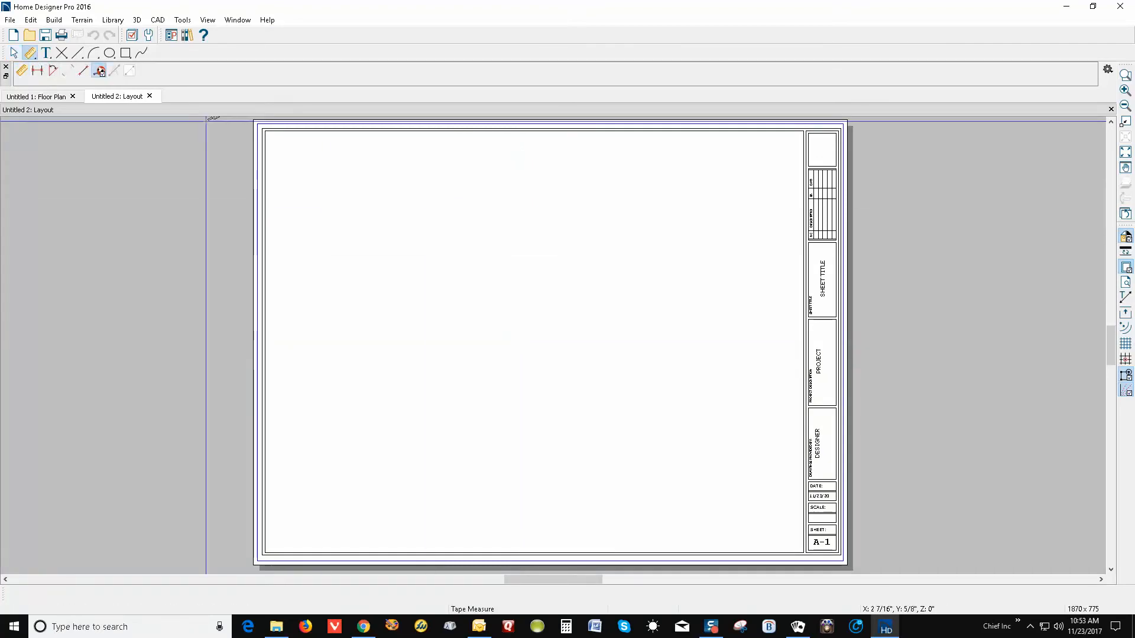
{"action": "left_click_drag", "start_coordinate": [255, 122], "coordinate": [255, 566]}
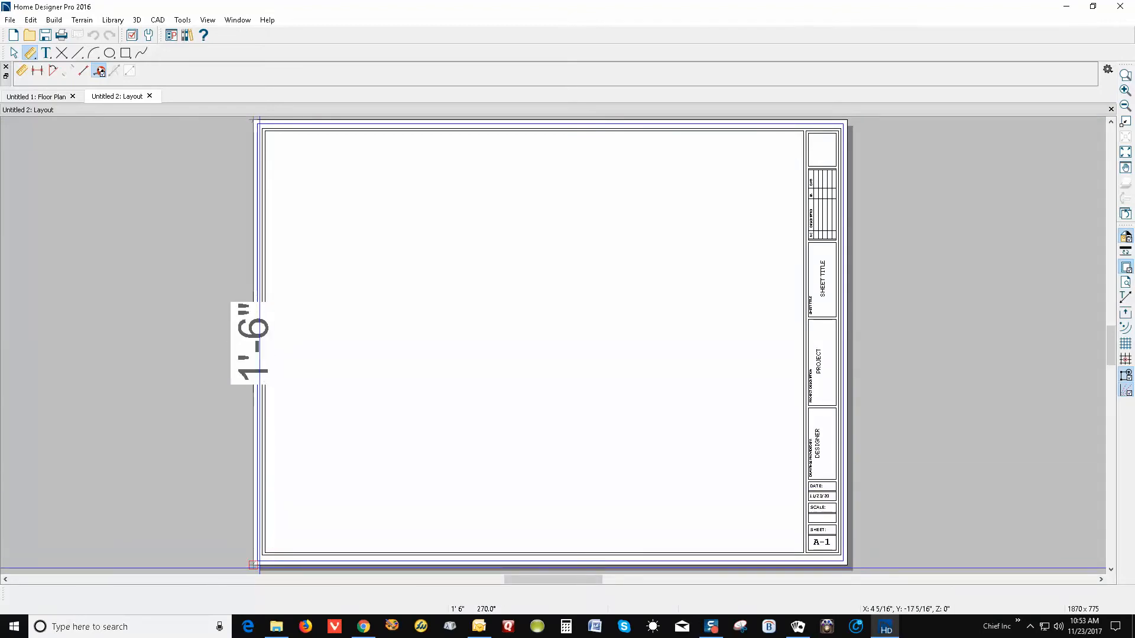
{"action": "mouse_move", "coordinate": [254, 122]}
{"action": "left_mouse_down"}
{"action": "mouse_move", "coordinate": [641, 340]}
{"action": "mouse_move", "coordinate": [842, 127]}
{"action": "mouse_move", "coordinate": [512, 317]}
{"action": "mouse_move", "coordinate": [309, 122]}
{"action": "mouse_move", "coordinate": [248, 122]}
{"action": "left_mouse_up"}
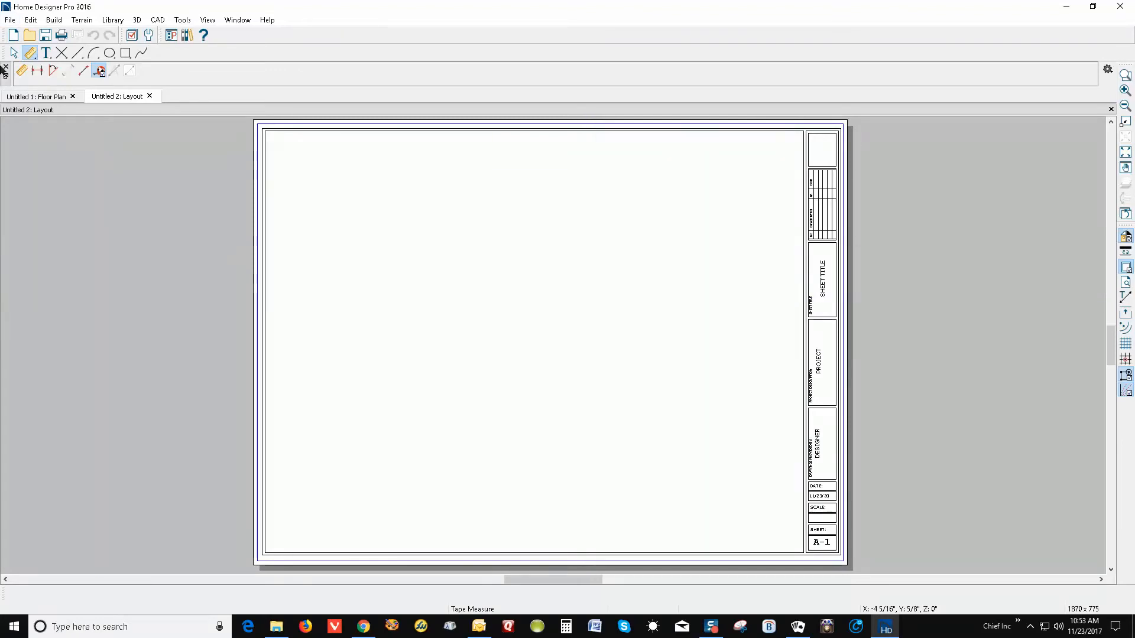
{"action": "left_click", "coordinate": [15, 54]}
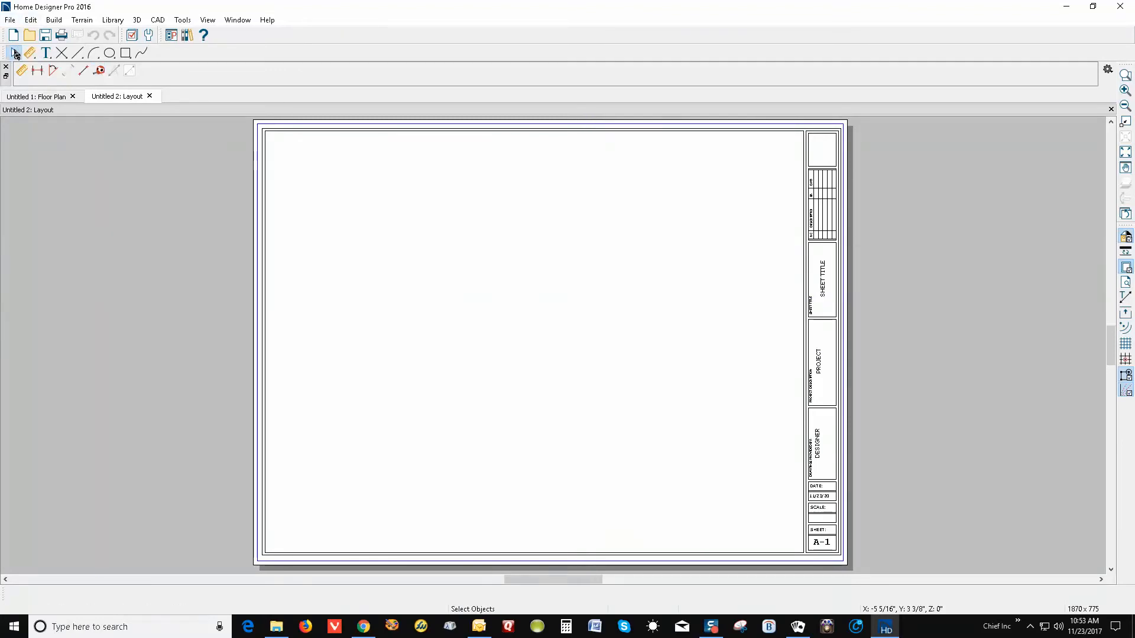
{"action": "left_click", "coordinate": [10, 20]}
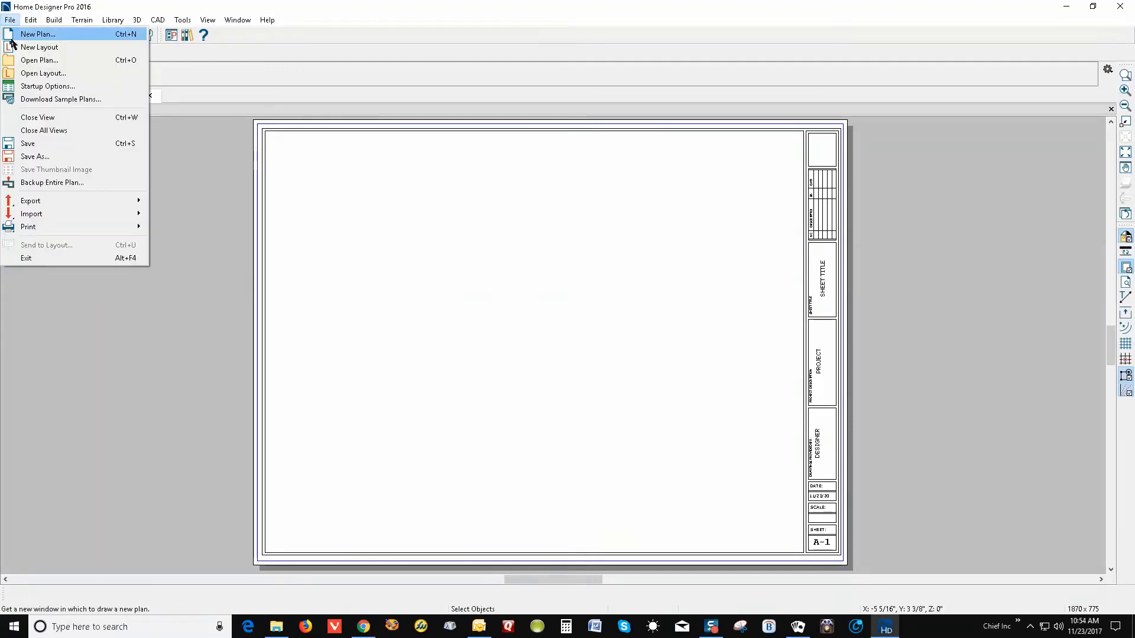
{"action": "mouse_move", "coordinate": [56, 225]}
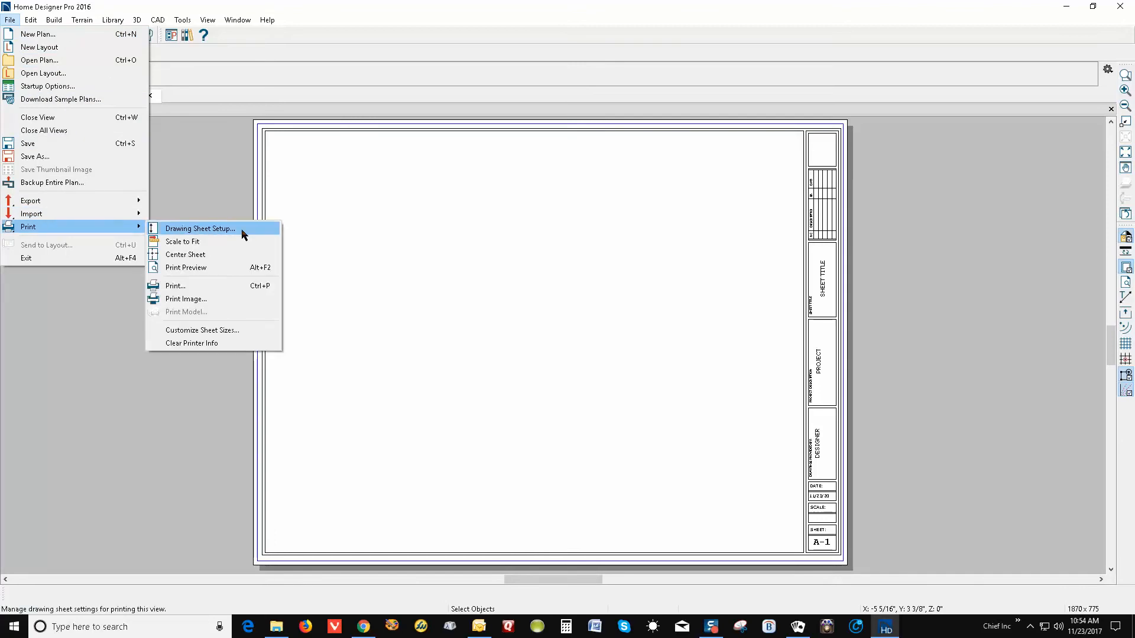
{"action": "left_click", "coordinate": [200, 229]}
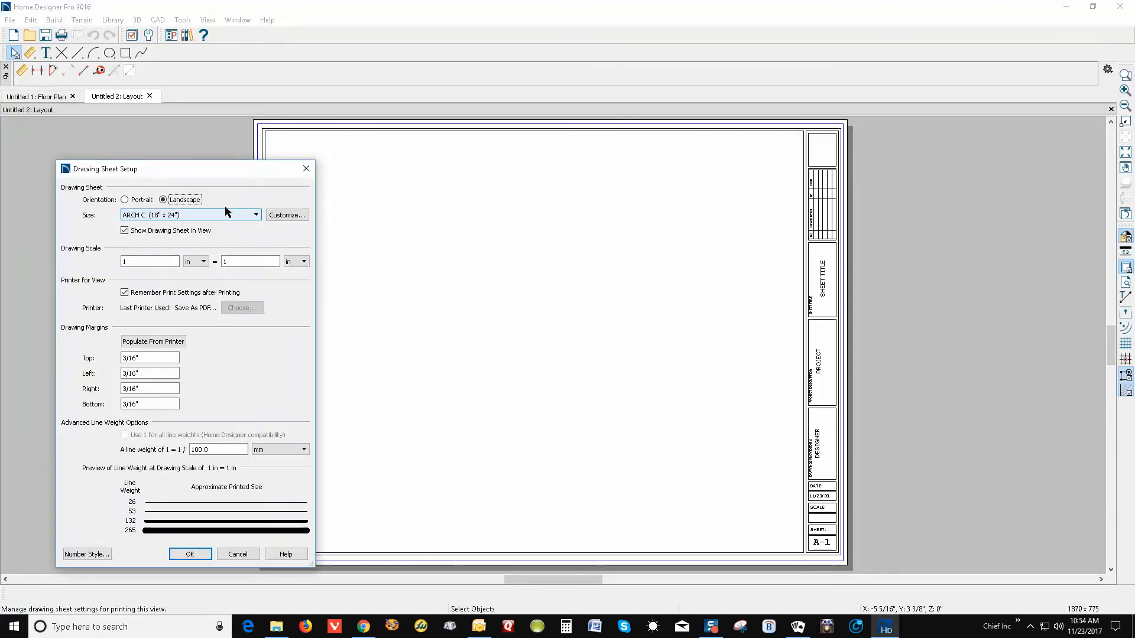
{"action": "left_click_drag", "start_coordinate": [225, 171], "coordinate": [596, 164]}
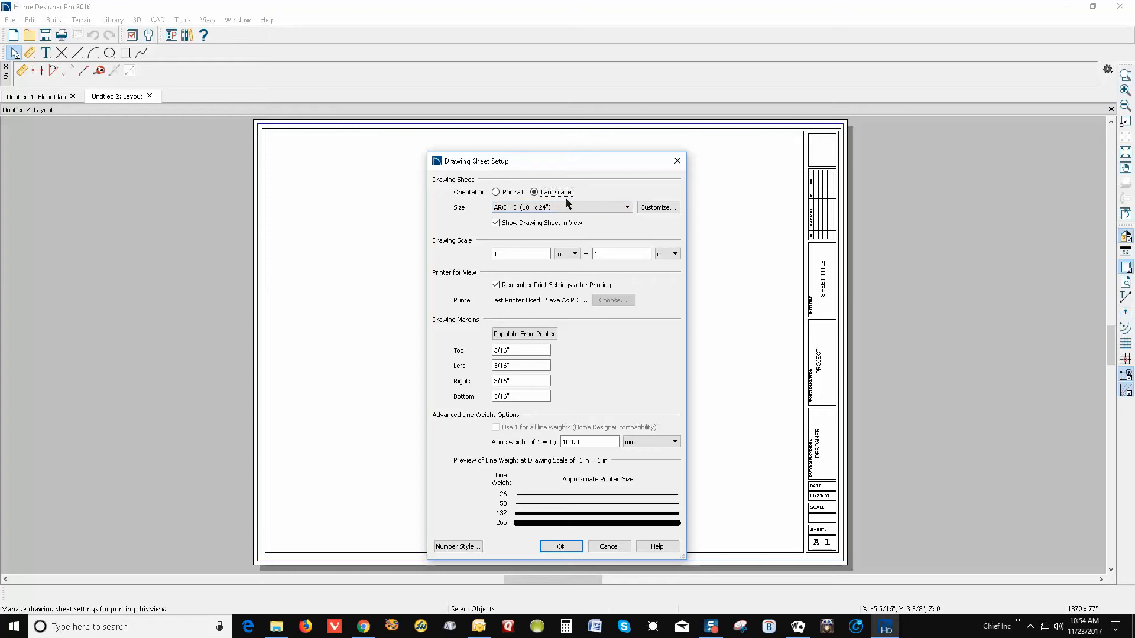
{"action": "left_click", "coordinate": [625, 208]}
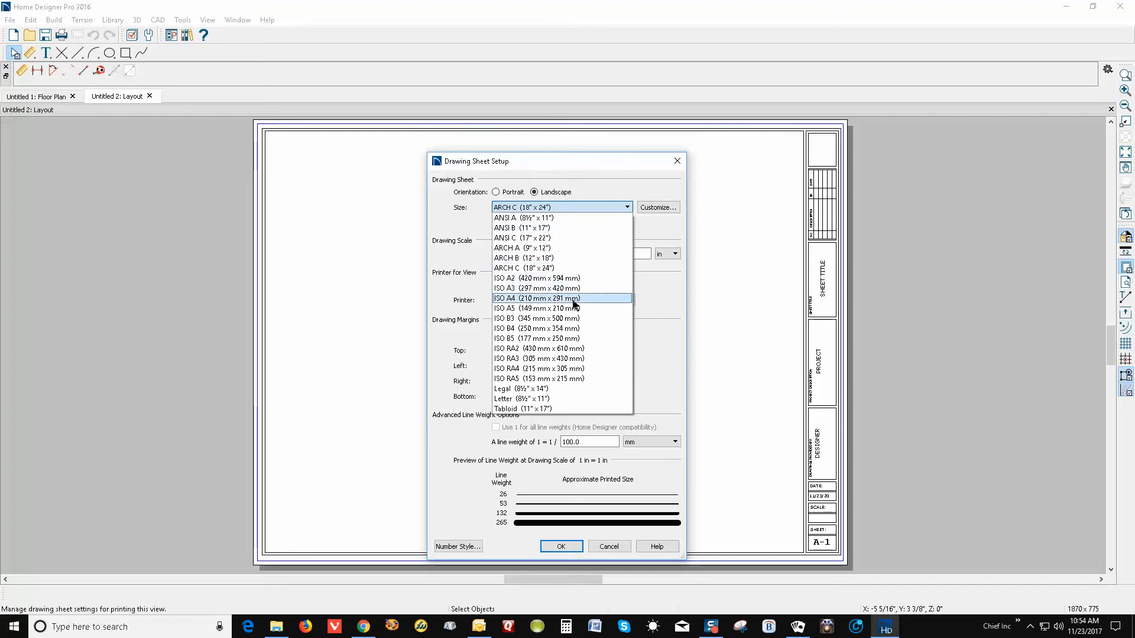
{"action": "left_click", "coordinate": [670, 297]}
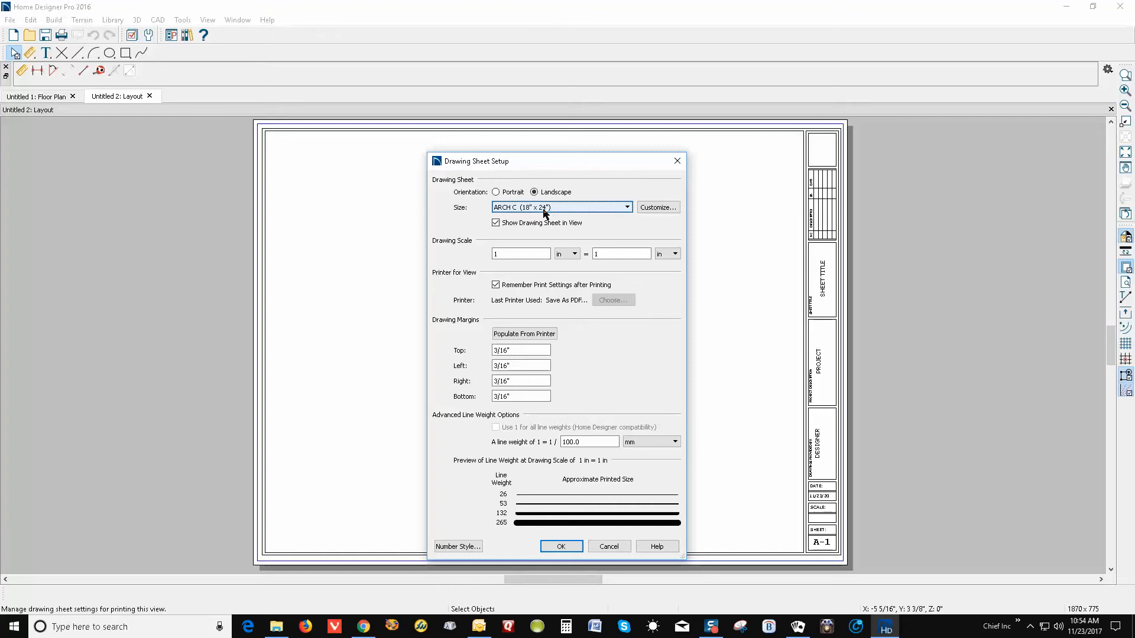
{"action": "left_click", "coordinate": [617, 545]}
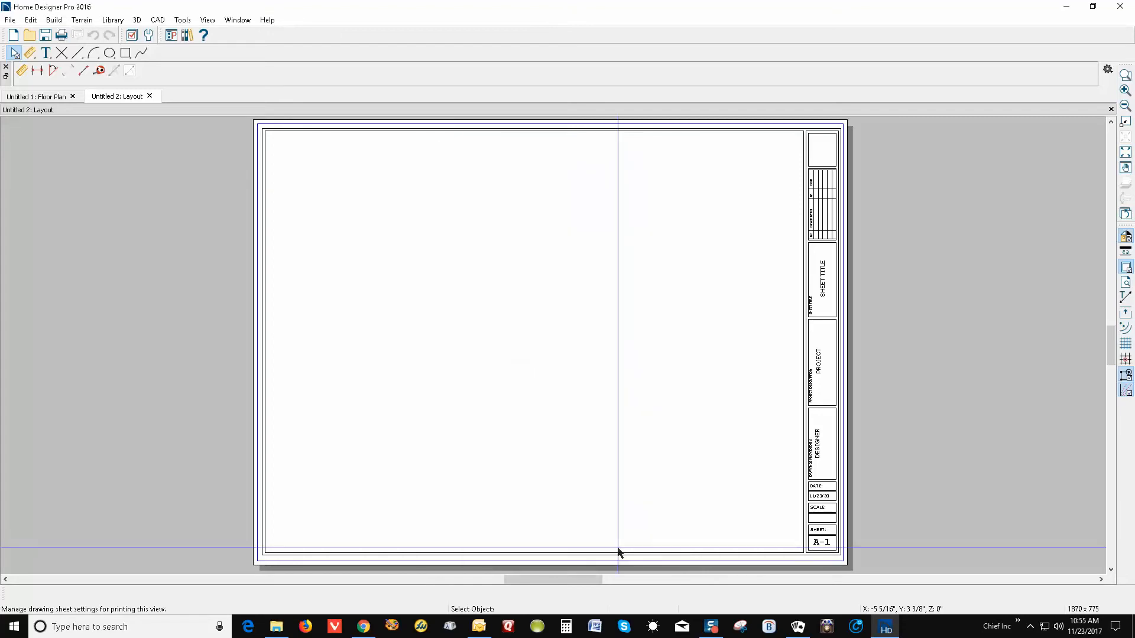
{"action": "left_click", "coordinate": [10, 19]}
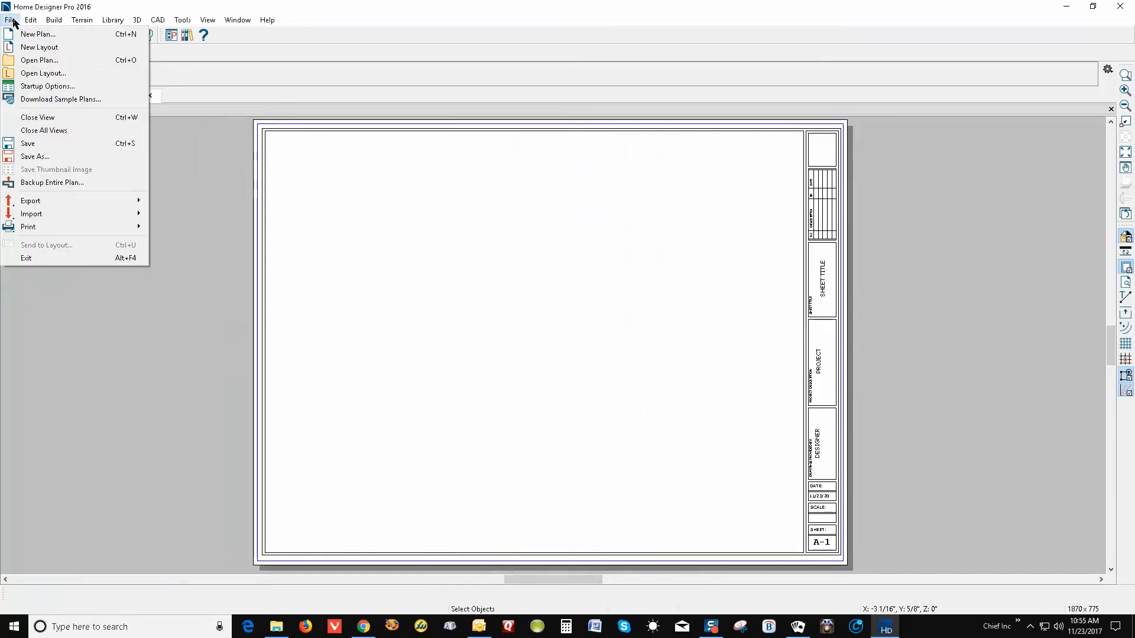
Save the layout as 'Letter' in the Templates folder of the data folder
{"action": "left_click", "coordinate": [35, 156]}
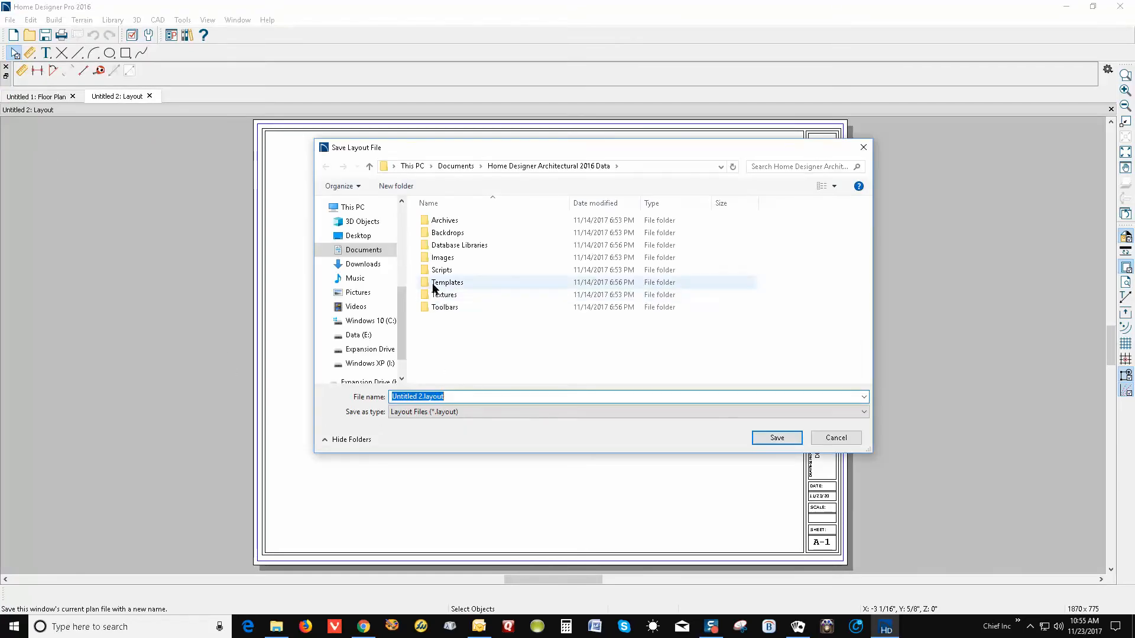
{"action": "double_click", "coordinate": [432, 283]}
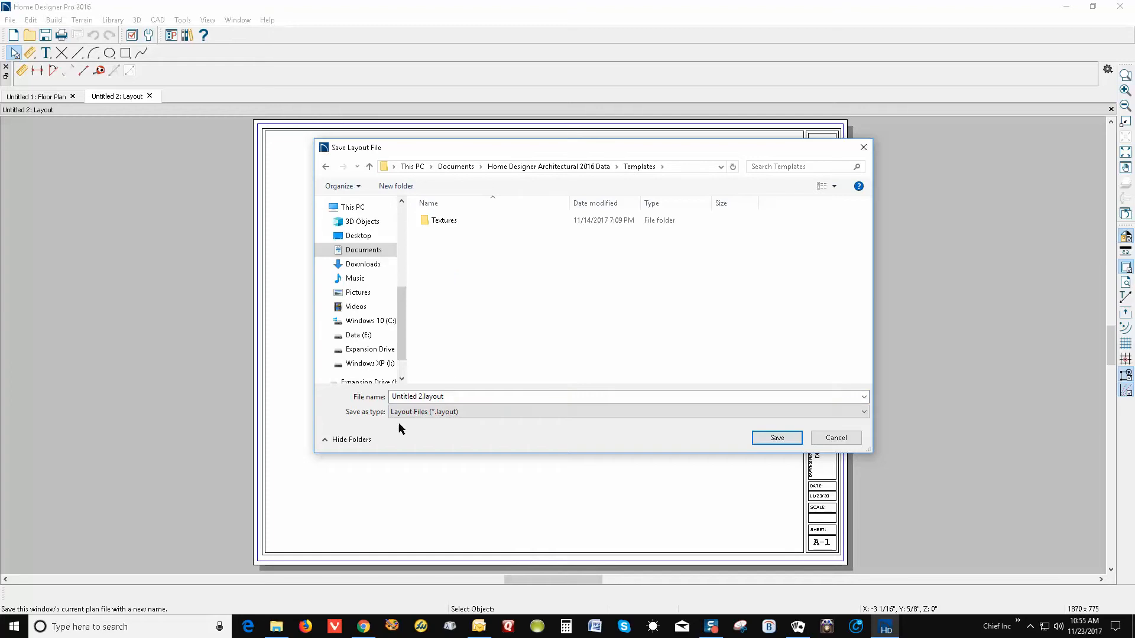
{"action": "left_click", "coordinate": [421, 396]}
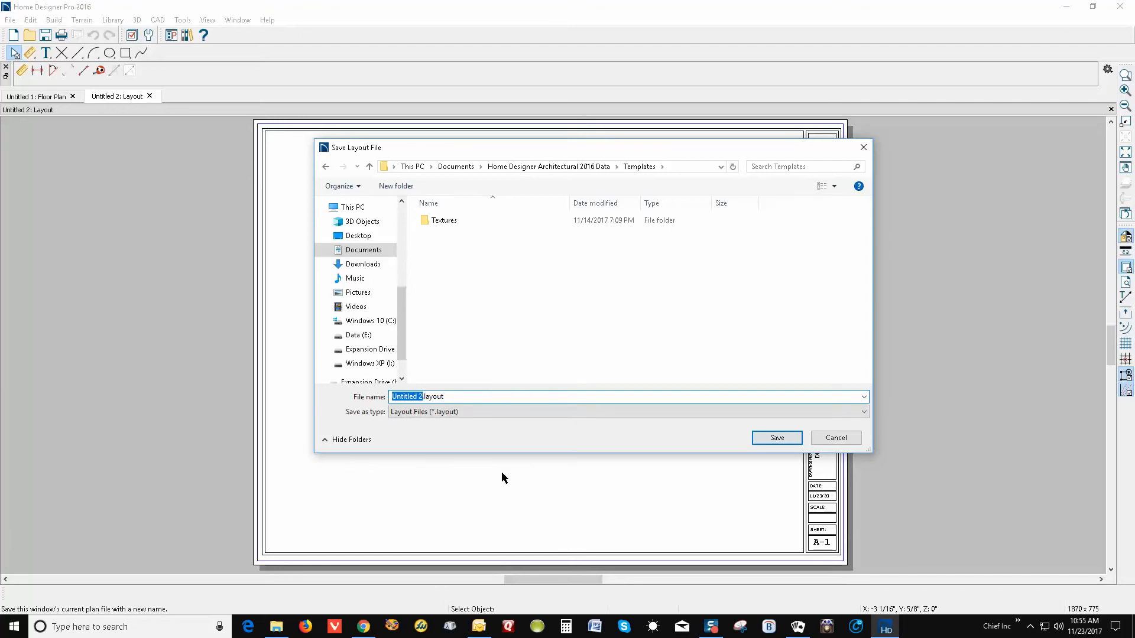
{"action": "type", "text": "Lett"}
{"action": "left_click", "coordinate": [777, 438]}
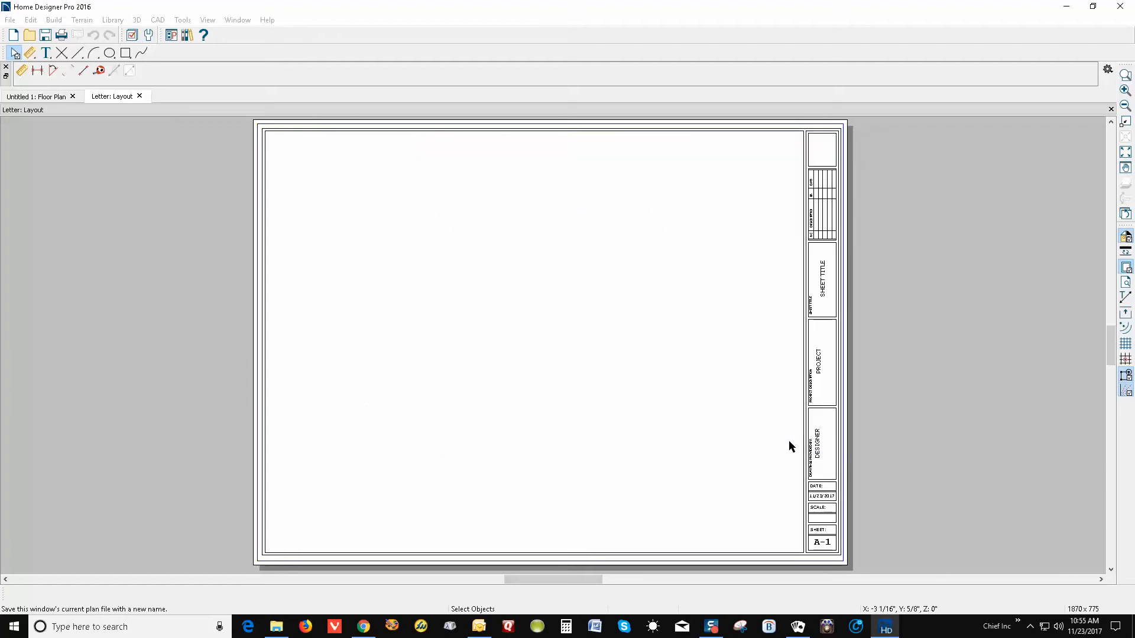
Open File Explorer at Documents > Home Designer Pro 2016 Data
{"action": "mouse_move", "coordinate": [276, 627]}
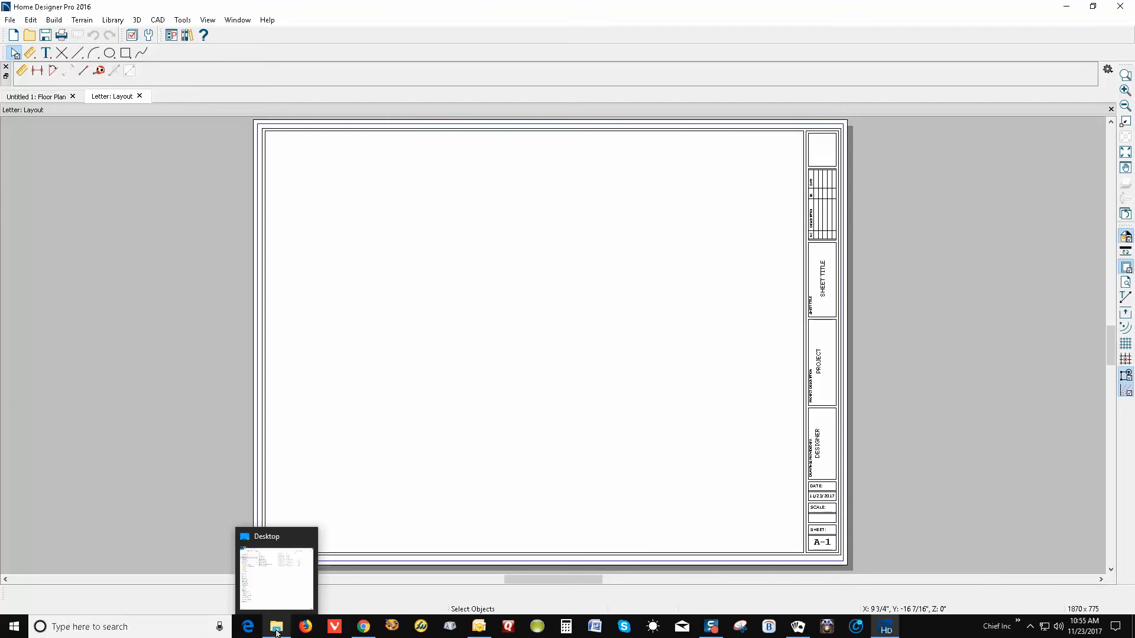
{"action": "left_click", "coordinate": [274, 576]}
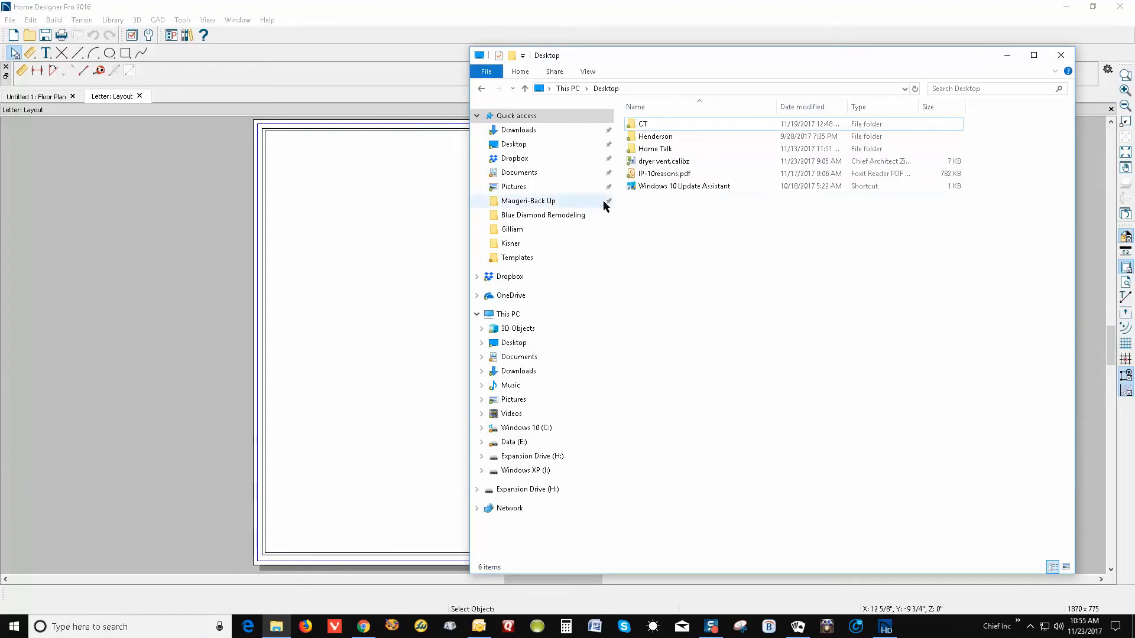
{"action": "left_click", "coordinate": [532, 357]}
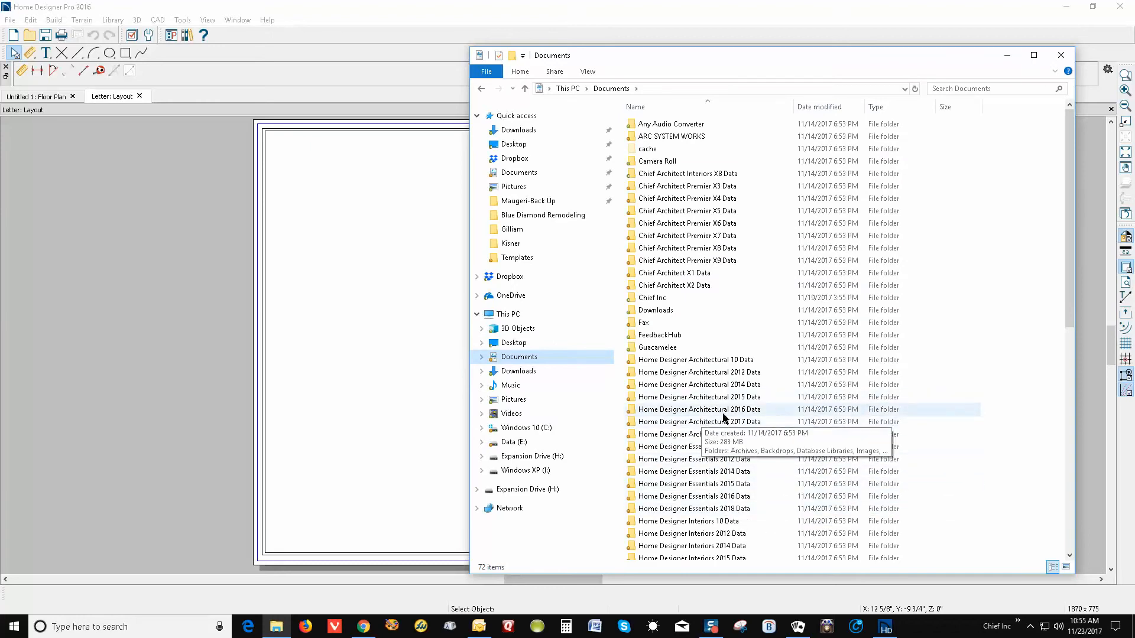
{"action": "scroll", "coordinate": [733, 399], "scroll_direction": "down", "scroll_amount": 5}
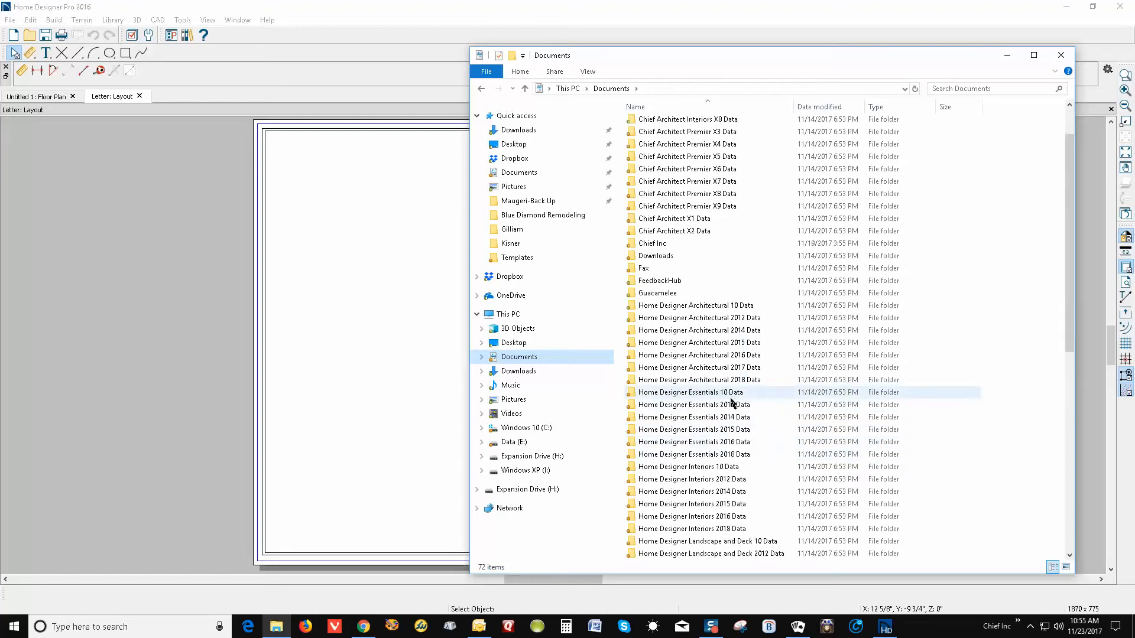
{"action": "scroll", "coordinate": [730, 404], "scroll_direction": "down", "scroll_amount": 2}
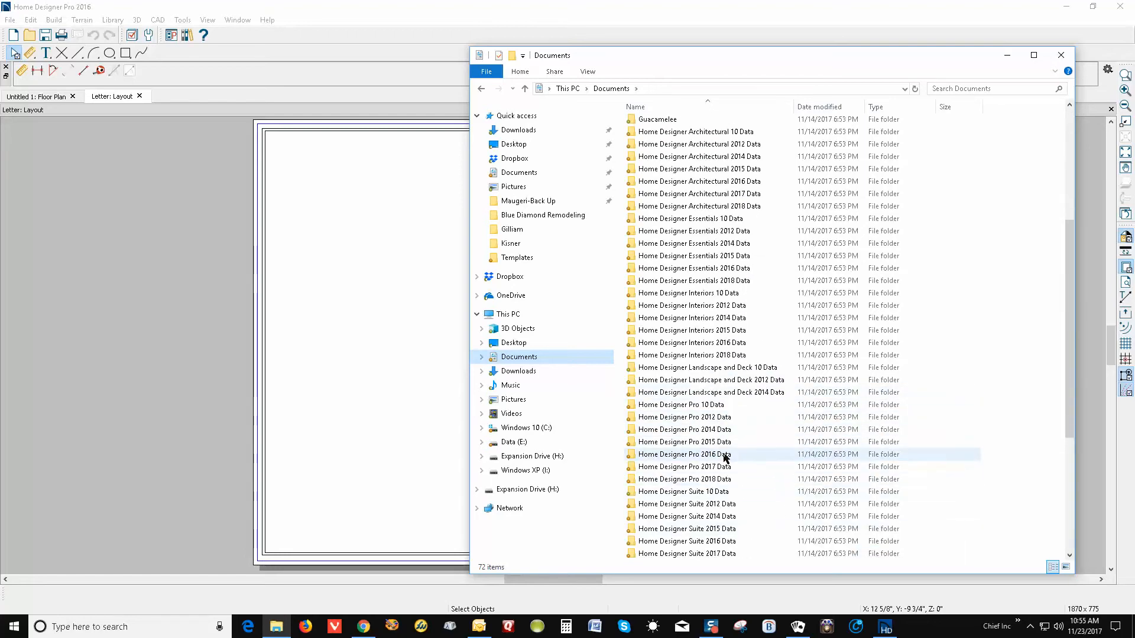
{"action": "double_click", "coordinate": [726, 455]}
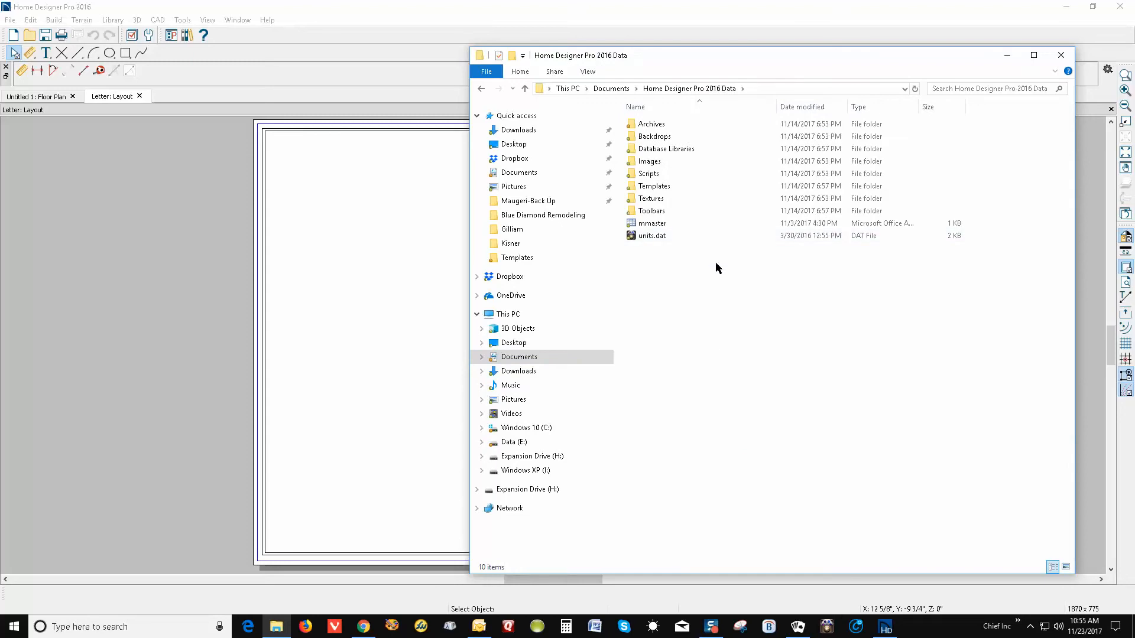
Look through the Textures folder's Imported and -My Textures subfolders, then return to the data folder
{"action": "double_click", "coordinate": [651, 200]}
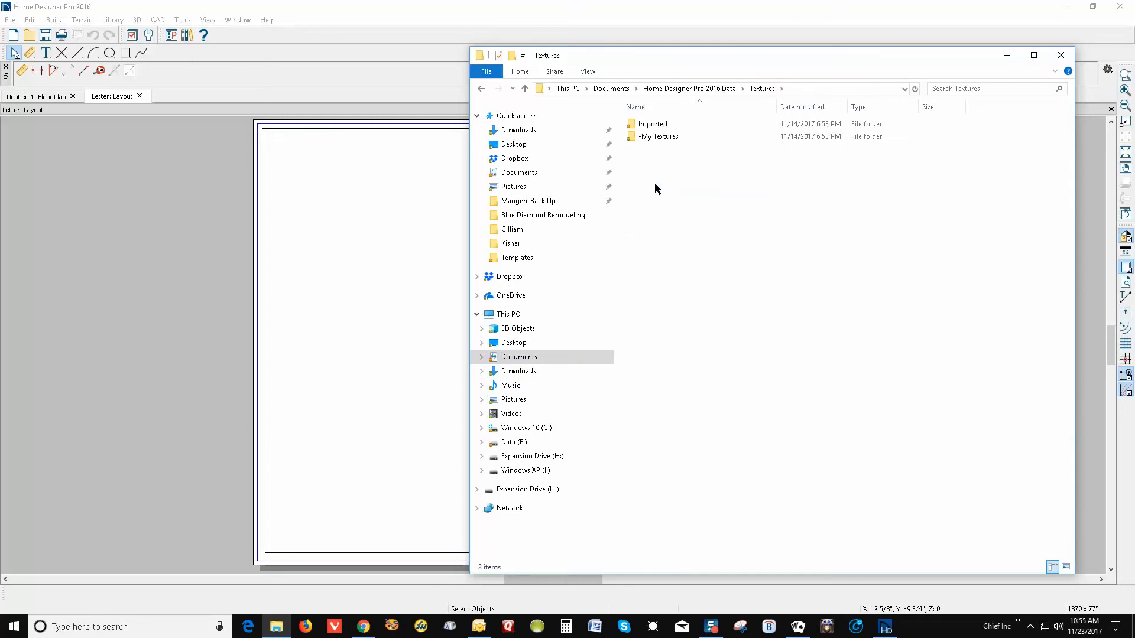
{"action": "double_click", "coordinate": [650, 123]}
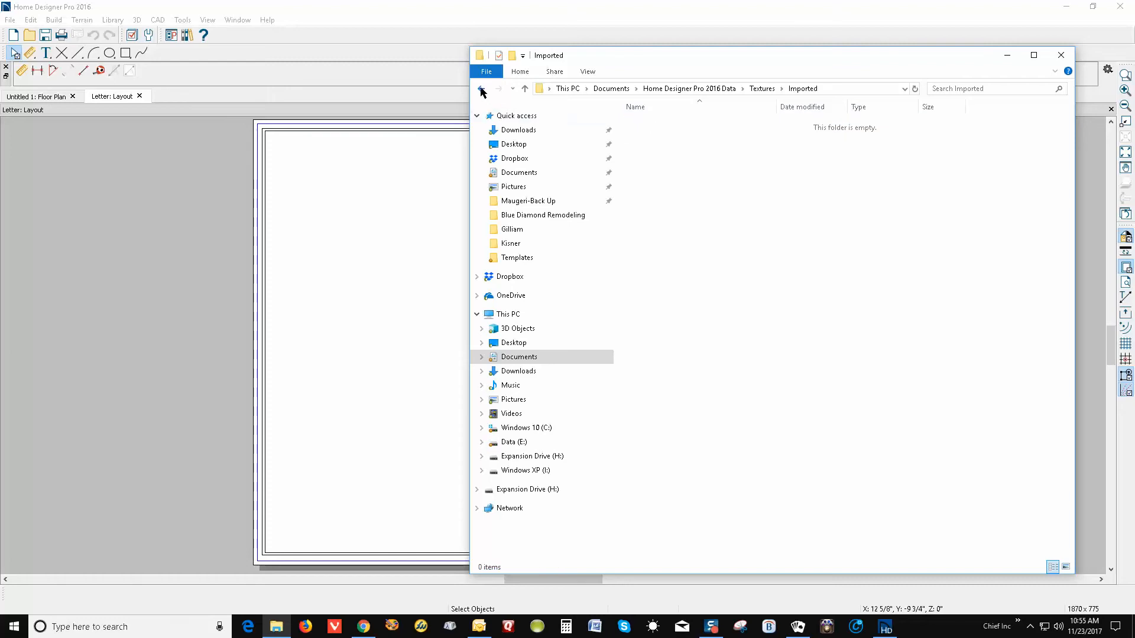
{"action": "left_click", "coordinate": [482, 88]}
{"action": "double_click", "coordinate": [646, 136]}
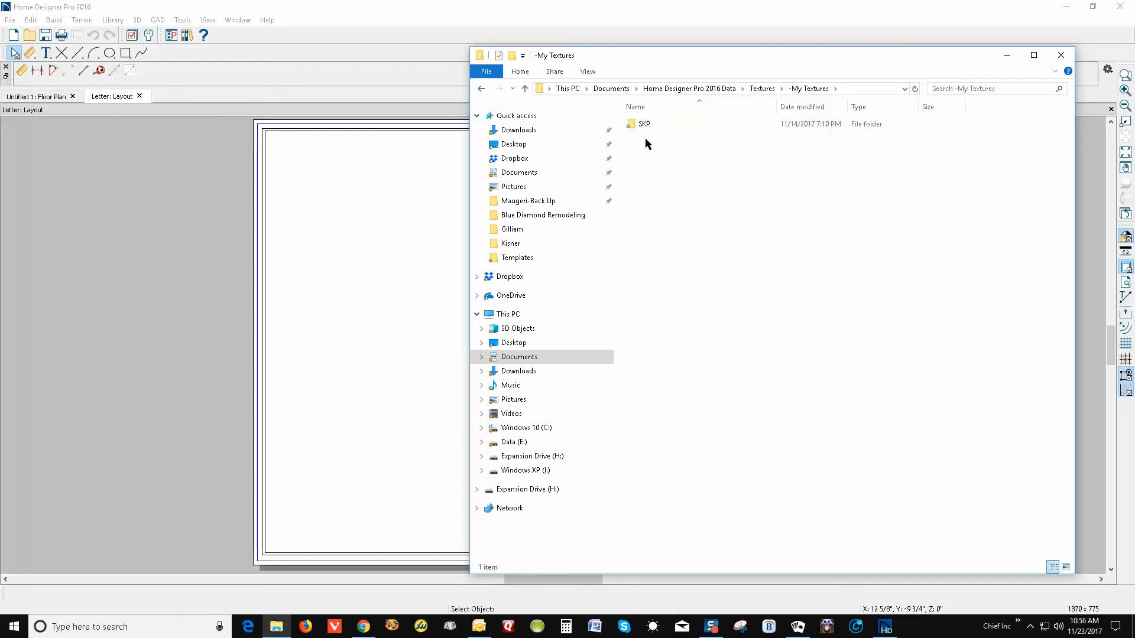
{"action": "left_click", "coordinate": [482, 89]}
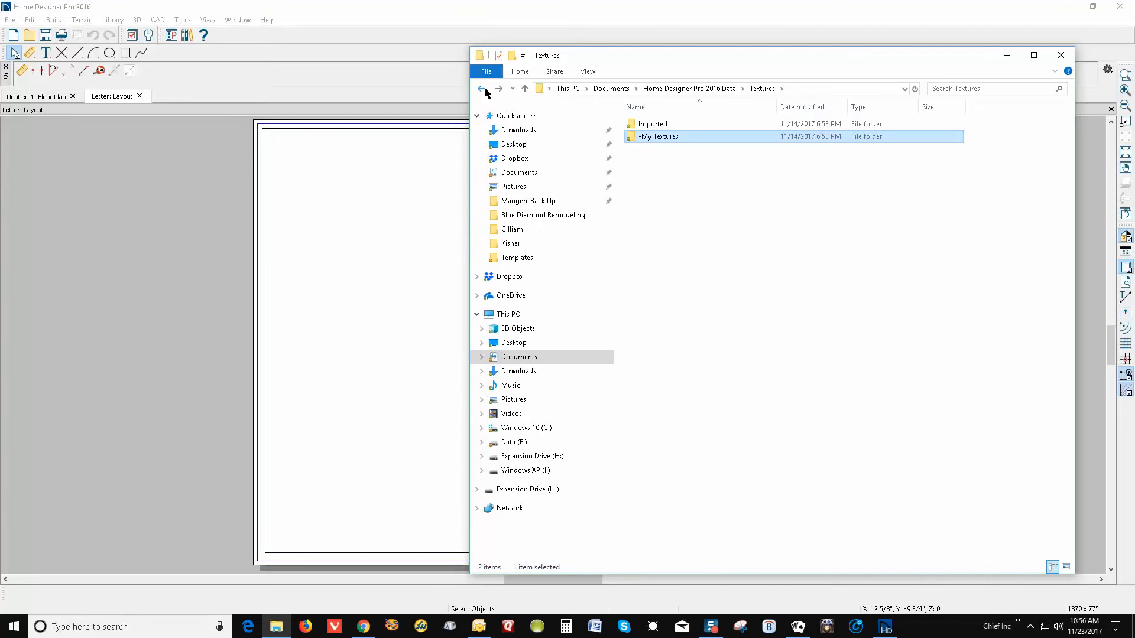
{"action": "left_click", "coordinate": [482, 89]}
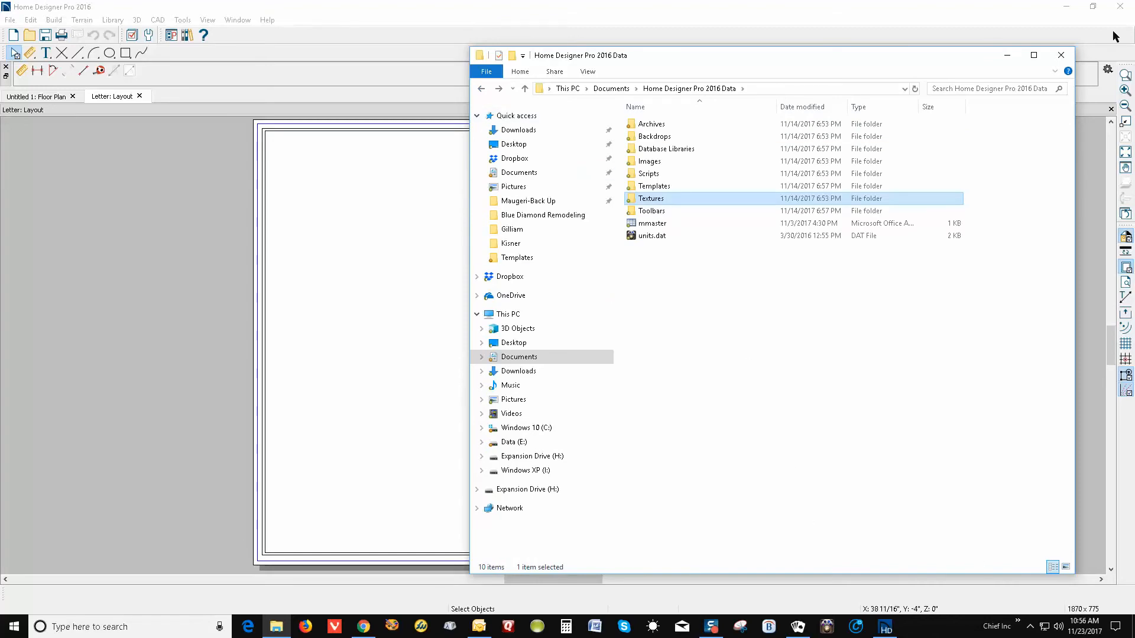
Check the archived Documents folder under Archived plans and docs on Data (E:)
{"action": "left_click", "coordinate": [1061, 55]}
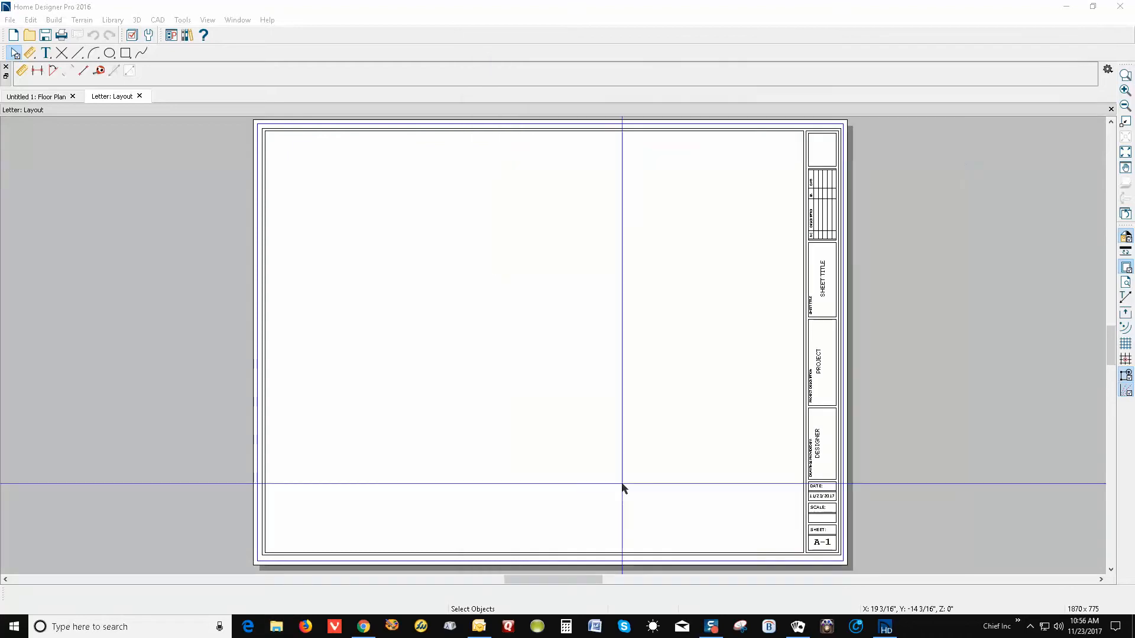
{"action": "left_click", "coordinate": [276, 628]}
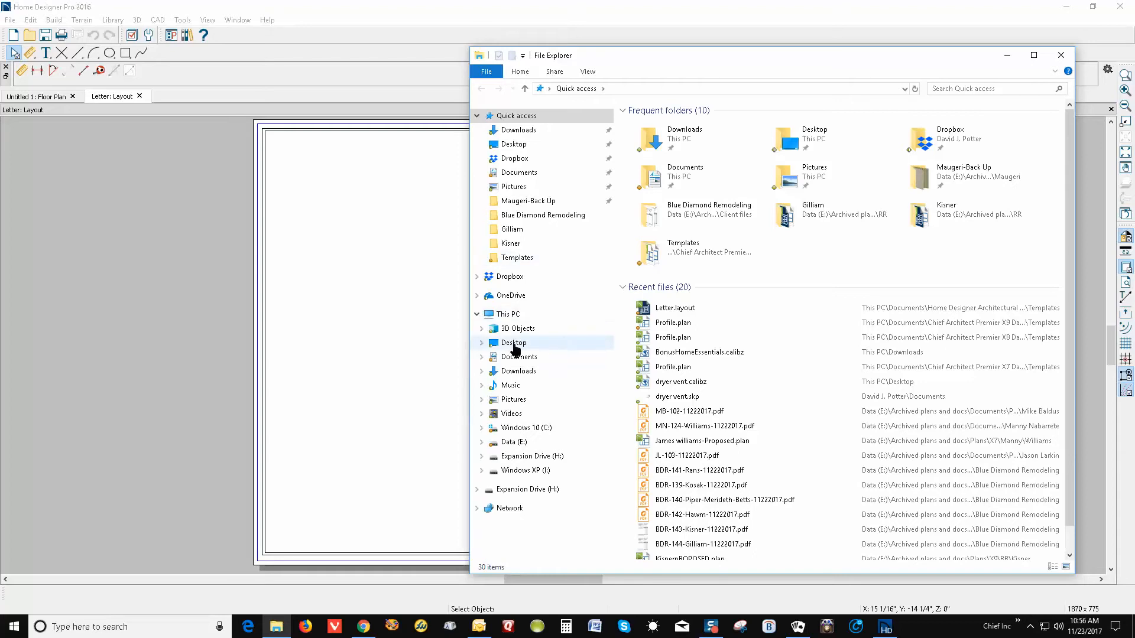
{"action": "left_click", "coordinate": [514, 442]}
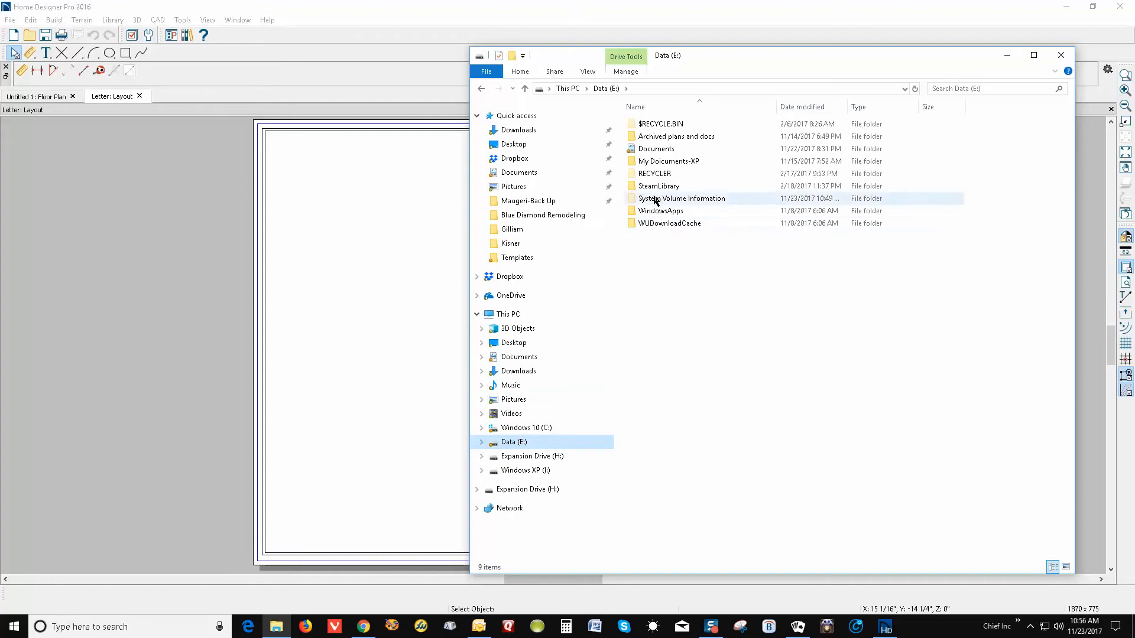
{"action": "double_click", "coordinate": [655, 137]}
{"action": "left_click", "coordinate": [659, 129]}
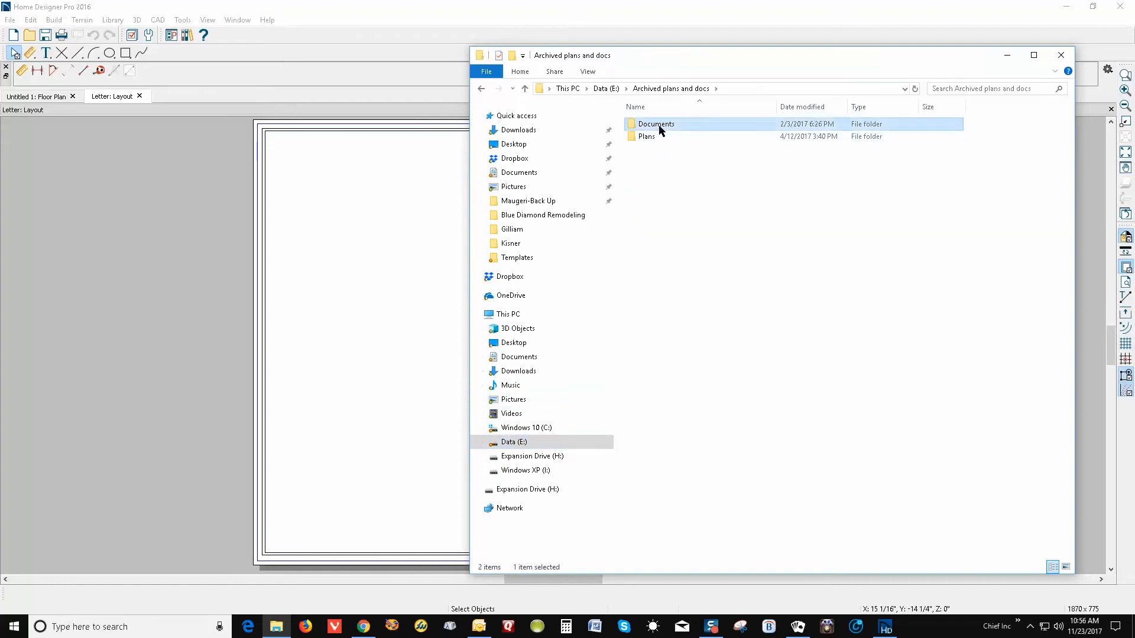
{"action": "double_click", "coordinate": [660, 129]}
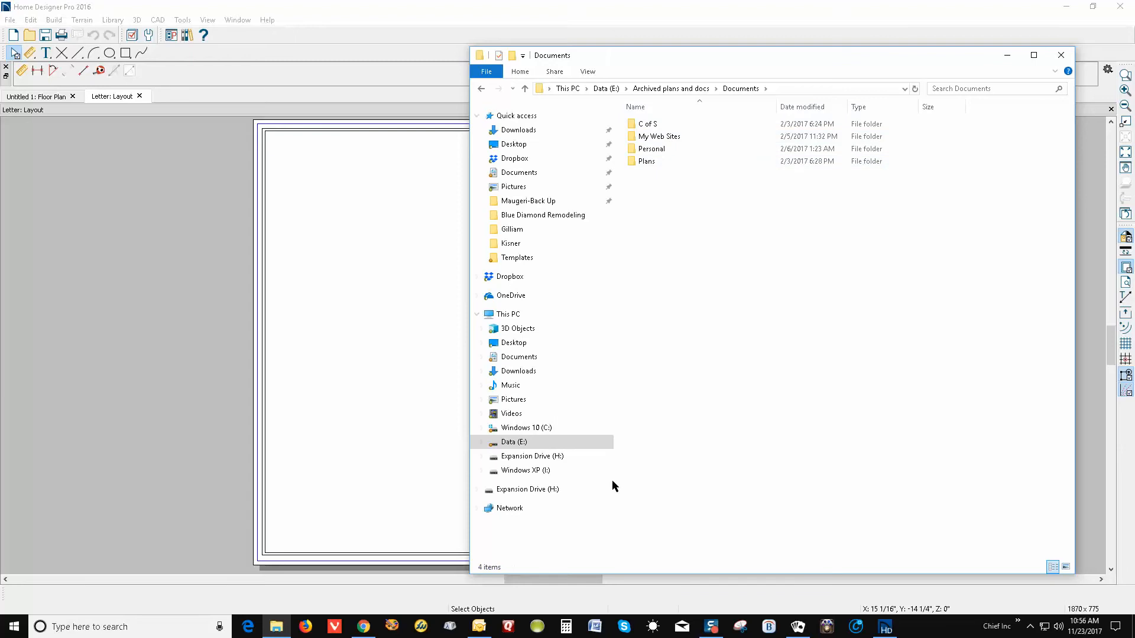
Return to Documents > Home Designer Pro 2016 Data and open its Templates folder
{"action": "left_click", "coordinate": [520, 358]}
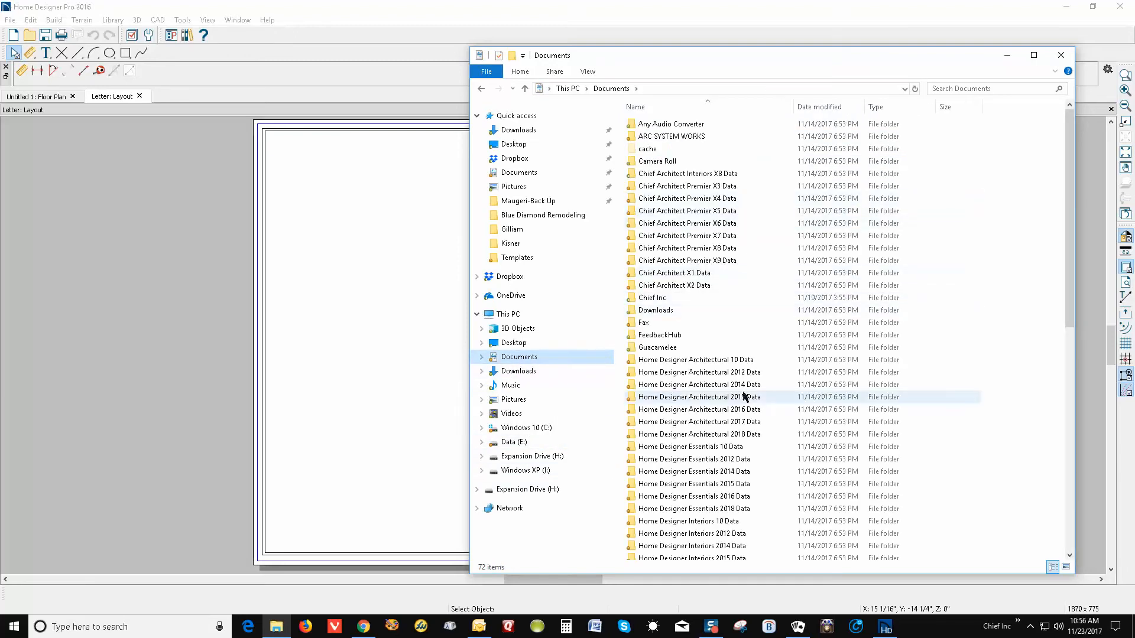
{"action": "scroll", "coordinate": [745, 397], "scroll_direction": "down", "scroll_amount": 6}
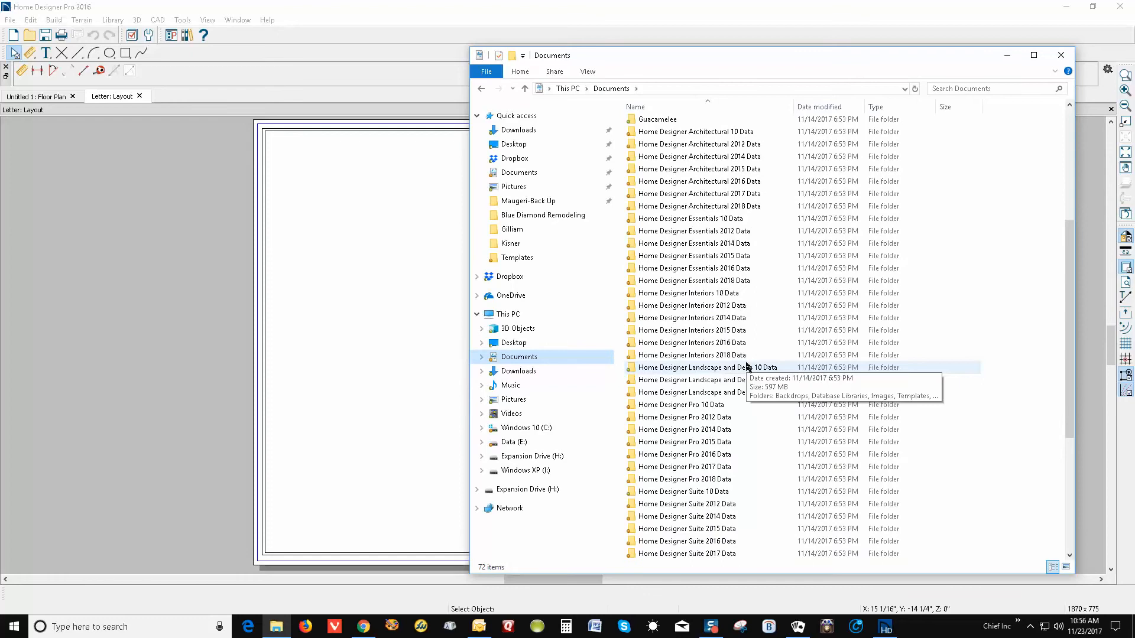
{"action": "scroll", "coordinate": [746, 367], "scroll_direction": "down", "scroll_amount": 1}
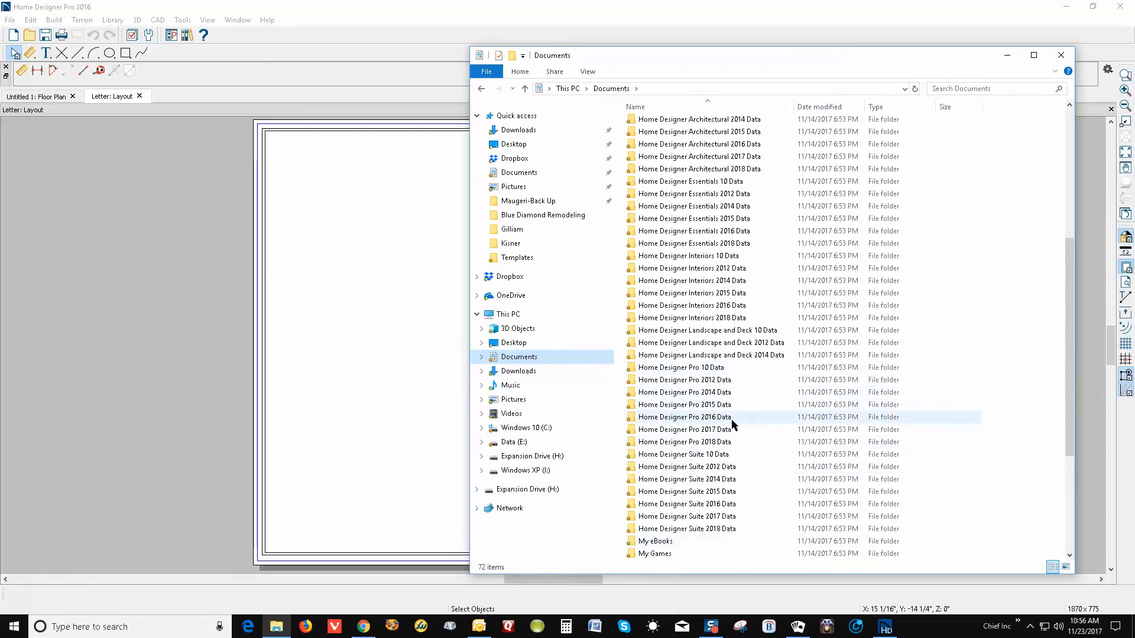
{"action": "double_click", "coordinate": [732, 419]}
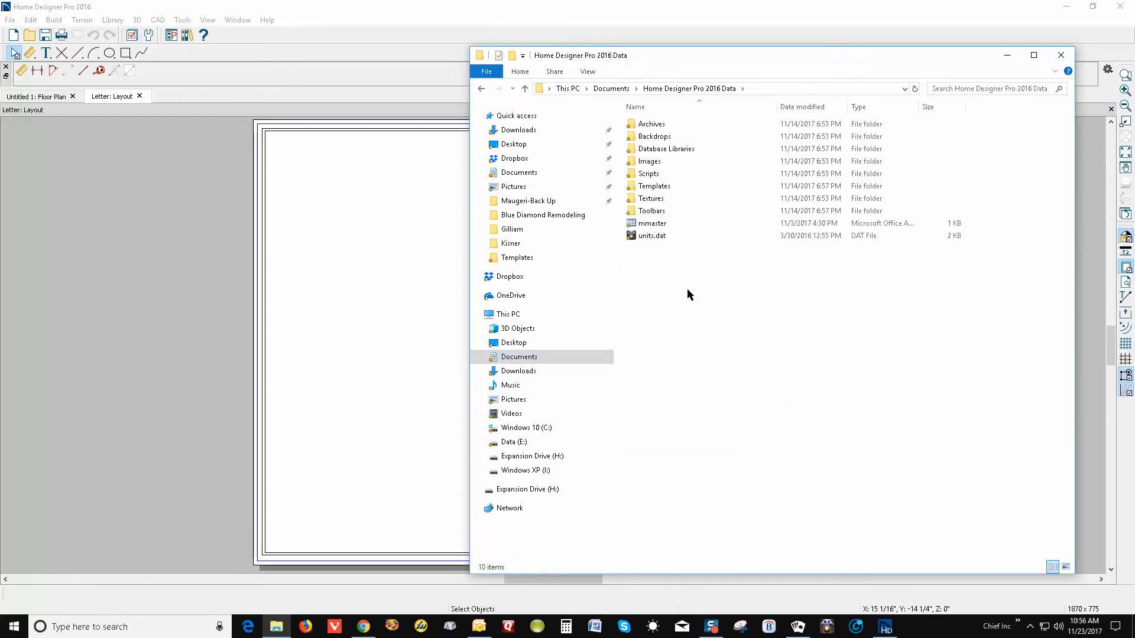
{"action": "left_click", "coordinate": [656, 200]}
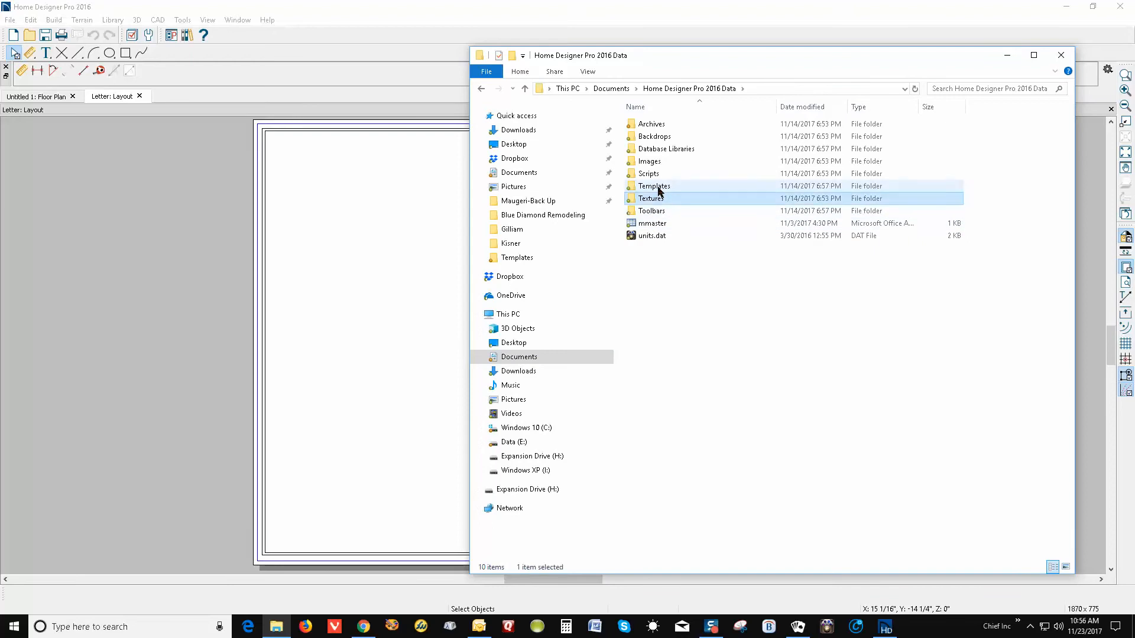
{"action": "double_click", "coordinate": [657, 187]}
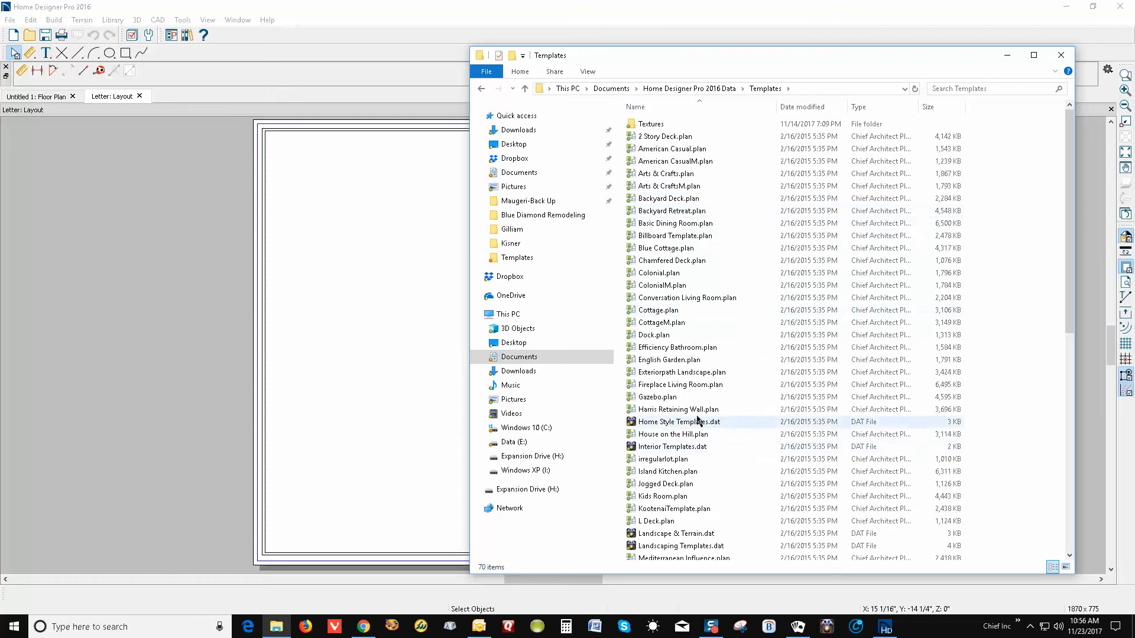
{"action": "scroll", "coordinate": [680, 404], "scroll_direction": "down", "scroll_amount": 1}
{"action": "scroll", "coordinate": [679, 405], "scroll_direction": "down", "scroll_amount": 8}
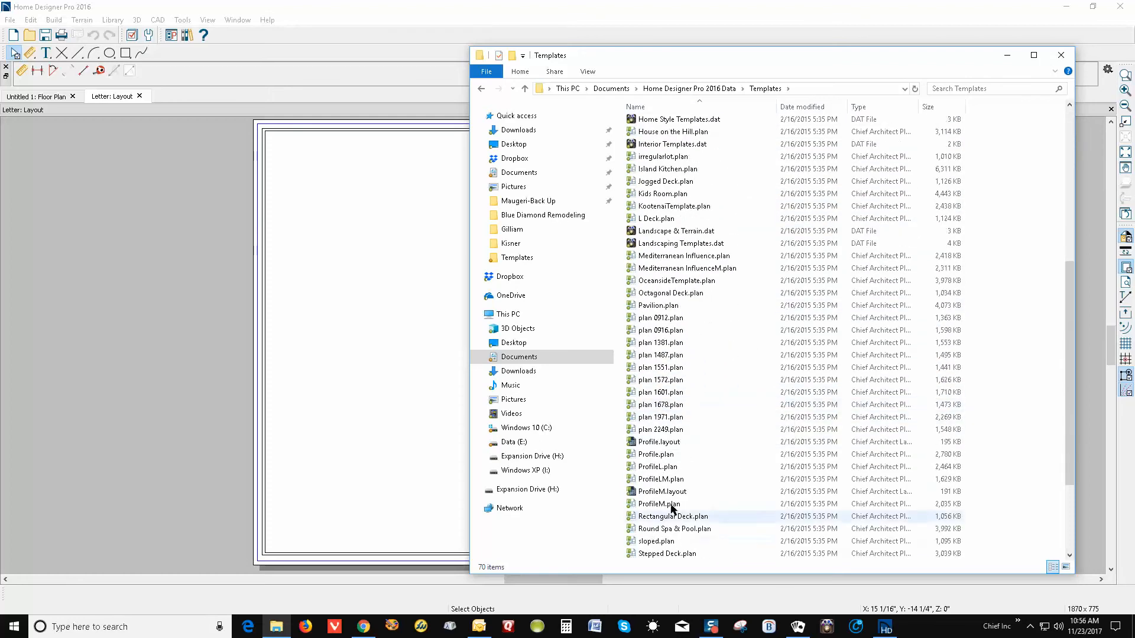
{"action": "left_click", "coordinate": [656, 455]}
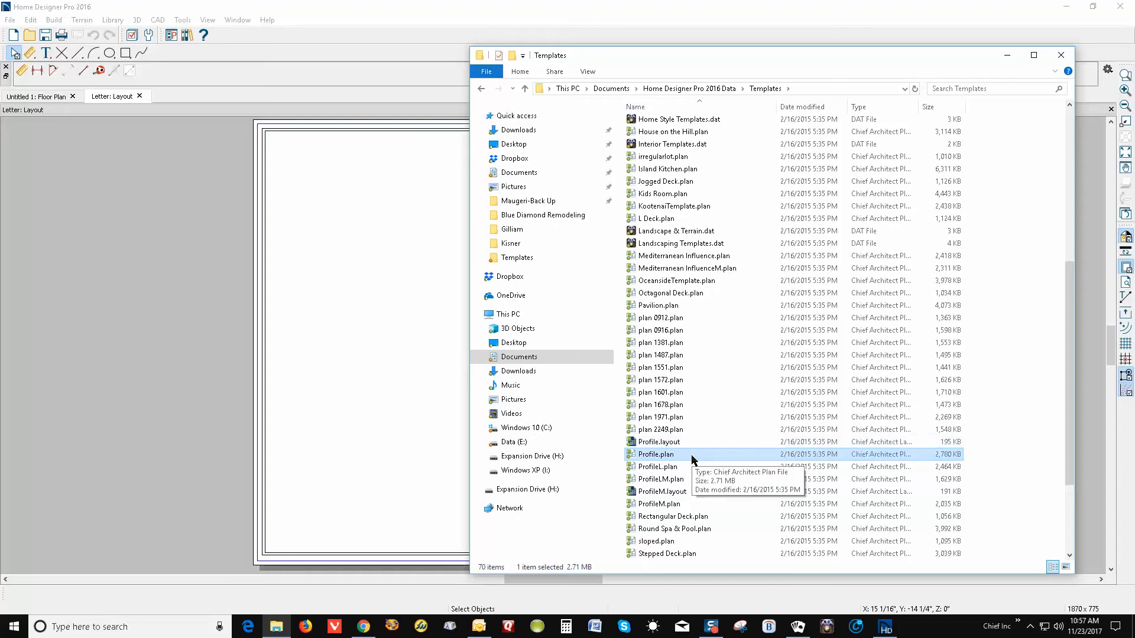
{"action": "scroll", "coordinate": [697, 463], "scroll_direction": "down", "scroll_amount": 2}
{"action": "scroll", "coordinate": [701, 441], "scroll_direction": "down", "scroll_amount": 2}
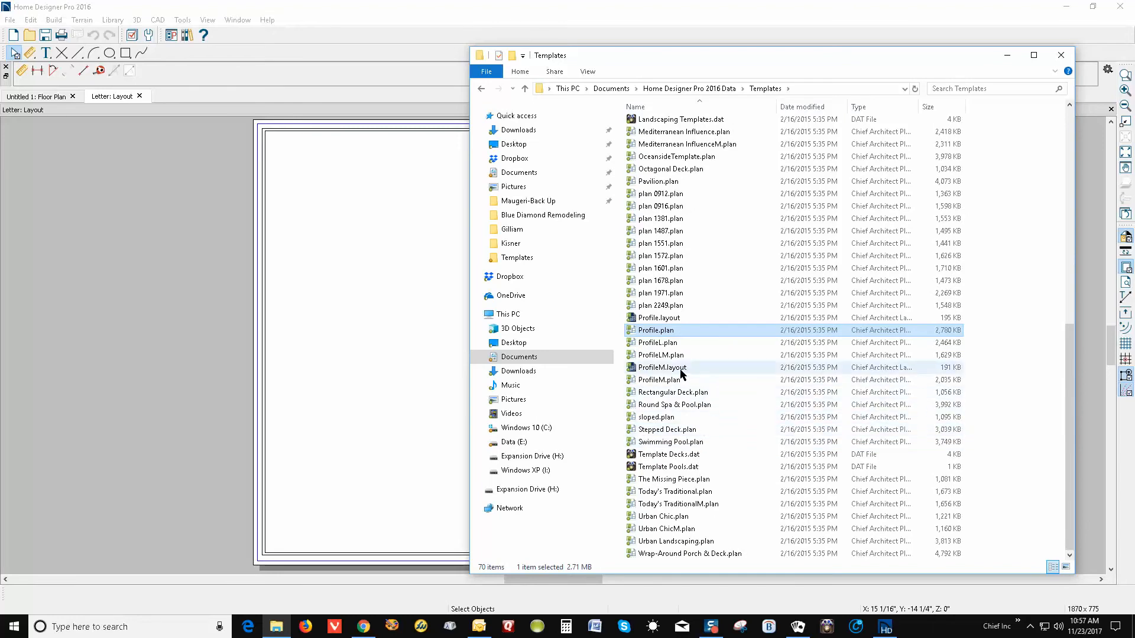
{"action": "scroll", "coordinate": [697, 322], "scroll_direction": "up", "scroll_amount": 3}
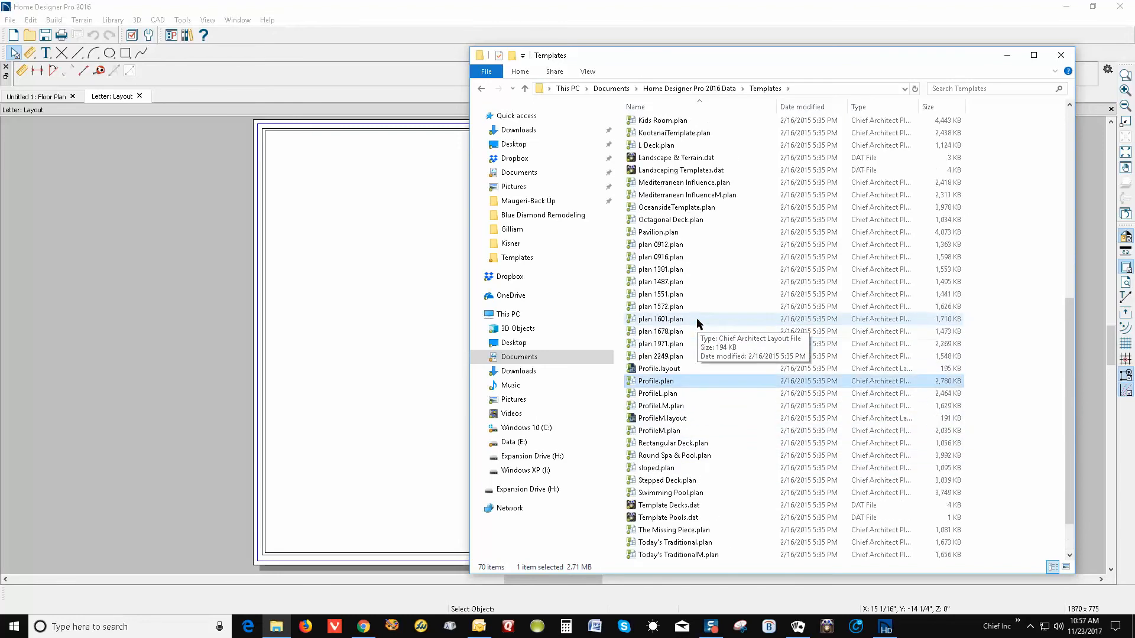
{"action": "scroll", "coordinate": [696, 318], "scroll_direction": "up", "scroll_amount": 2}
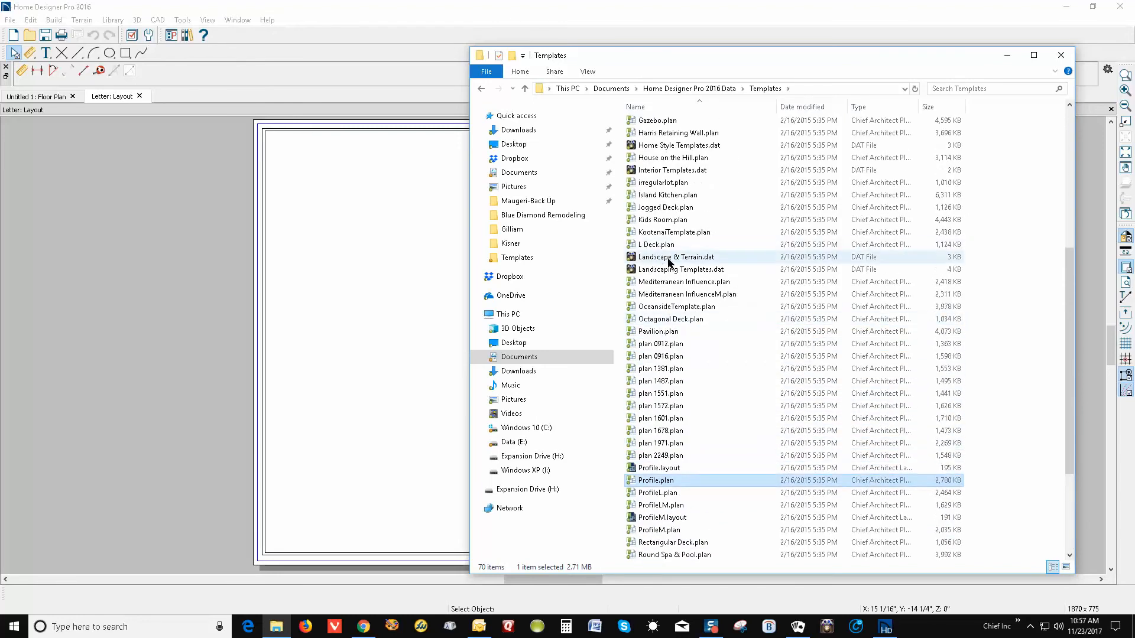
{"action": "scroll", "coordinate": [674, 260], "scroll_direction": "up", "scroll_amount": 3}
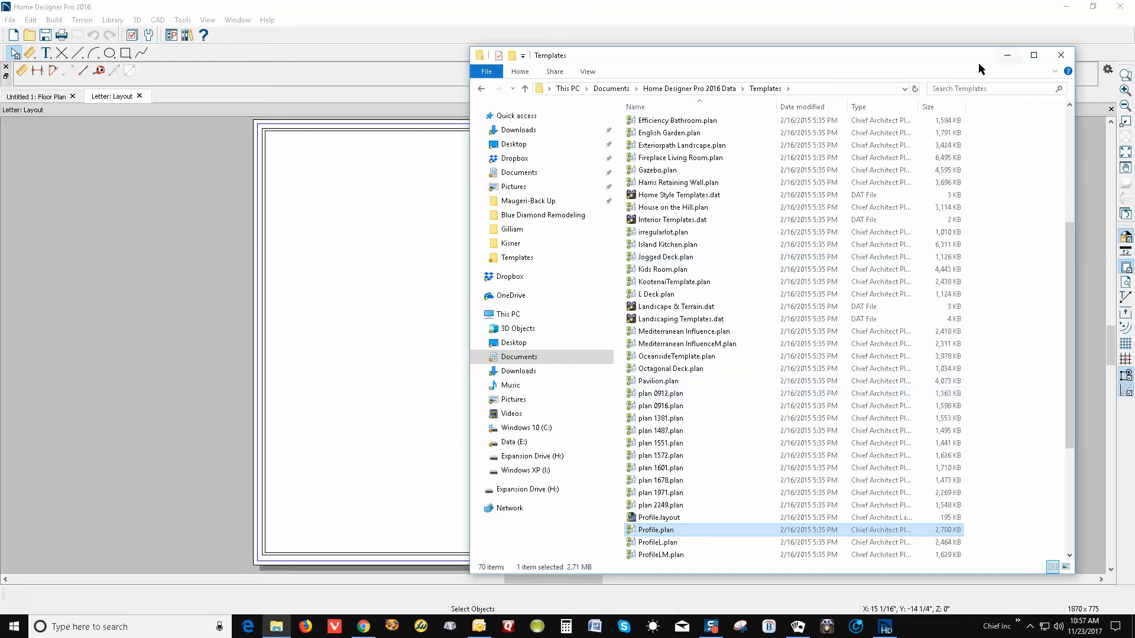
Close the Letter layout and reopen Letter.layout from the recent files list
{"action": "left_click", "coordinate": [1006, 54]}
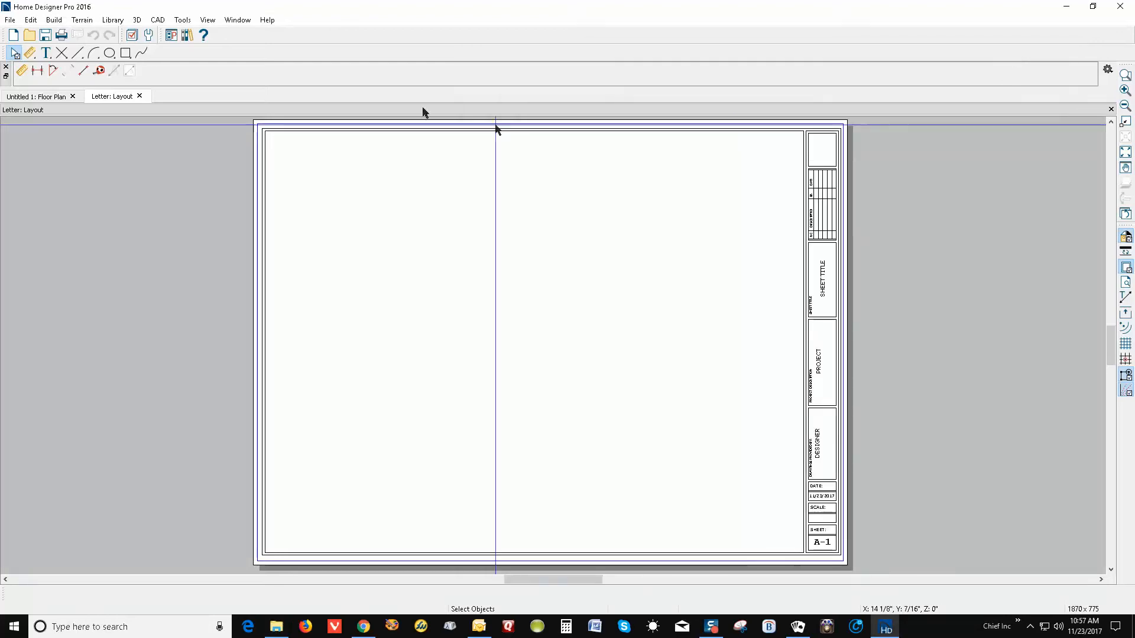
{"action": "left_click", "coordinate": [15, 52]}
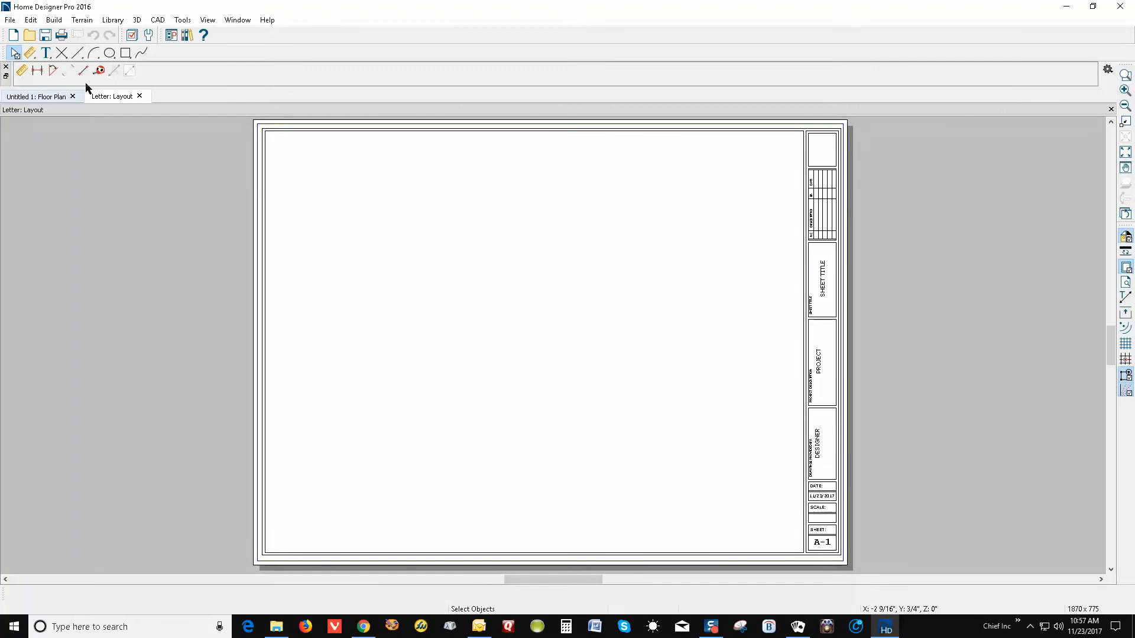
{"action": "left_click", "coordinate": [140, 97]}
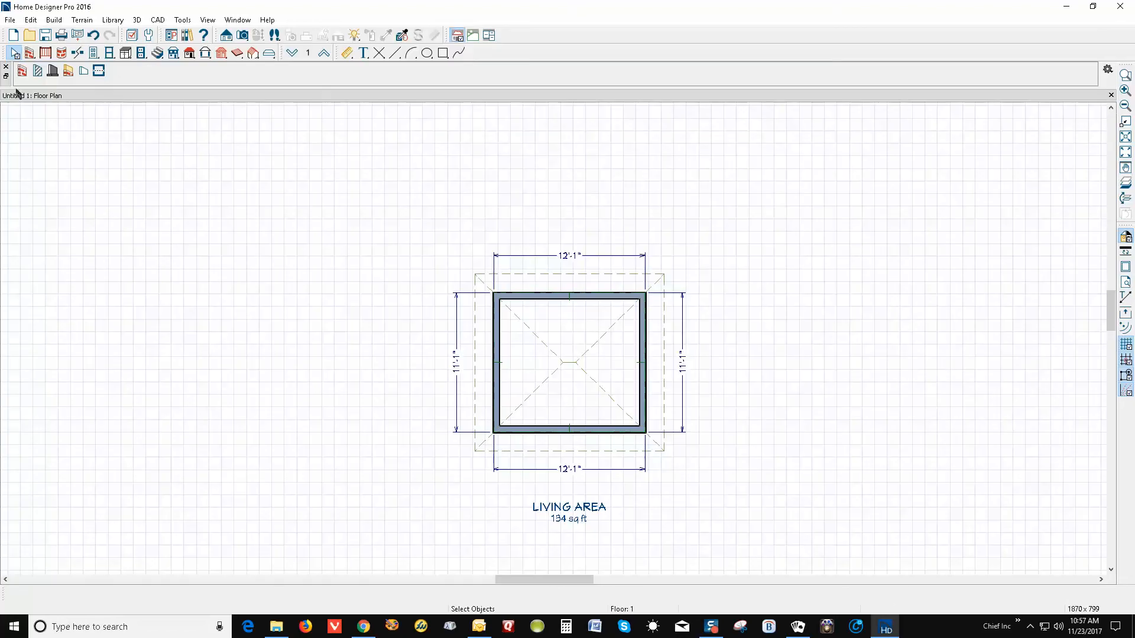
{"action": "left_click", "coordinate": [10, 20]}
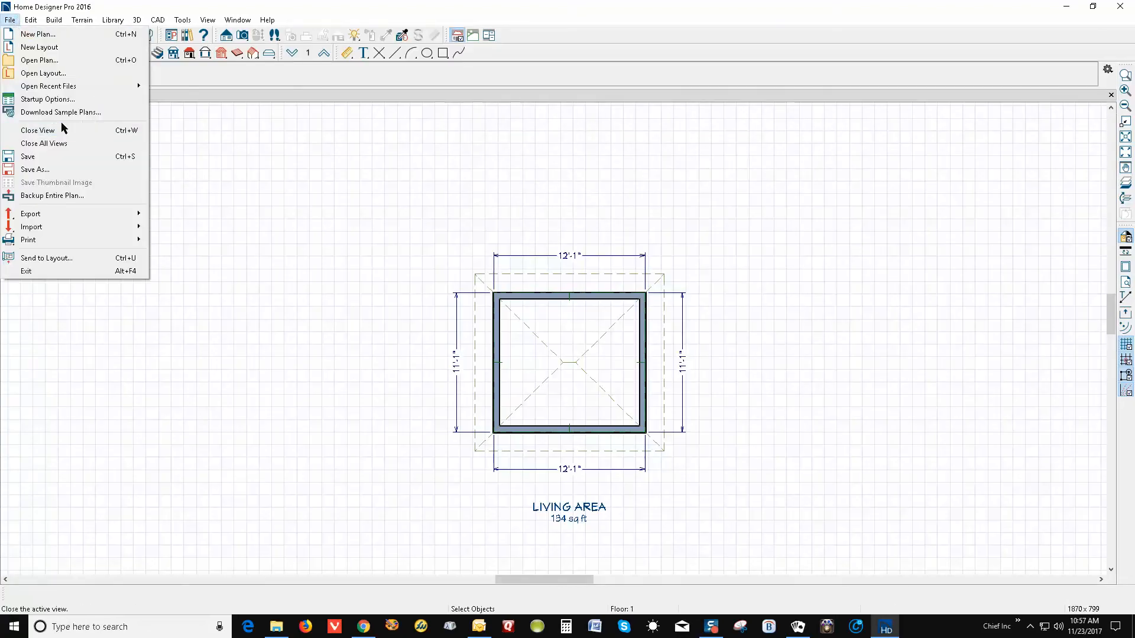
{"action": "mouse_move", "coordinate": [71, 89]}
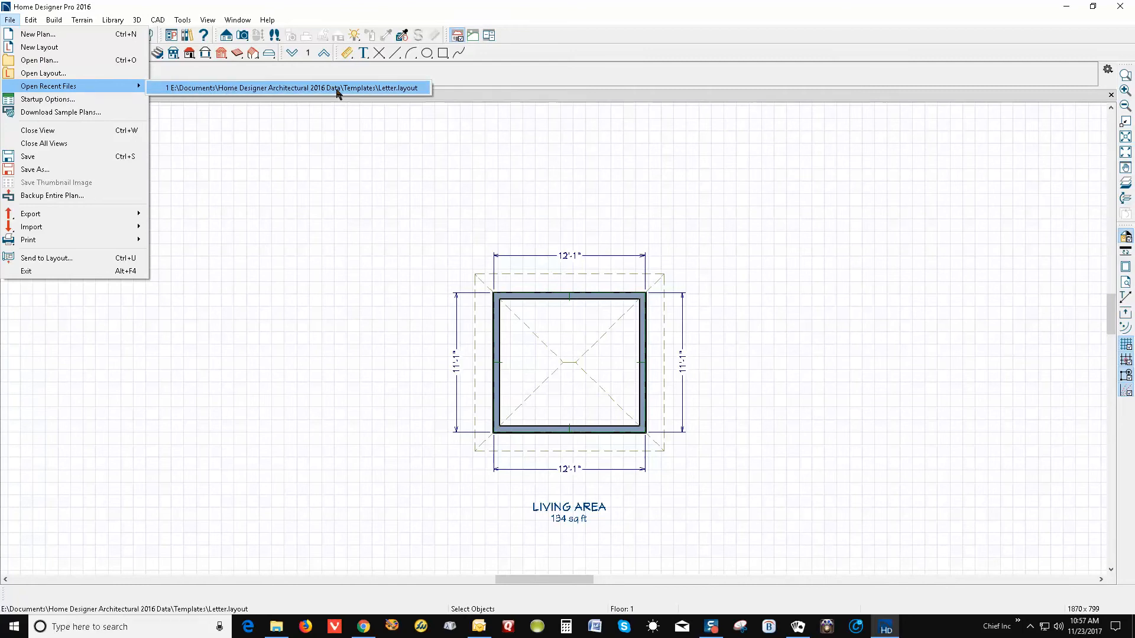
{"action": "left_click", "coordinate": [404, 88]}
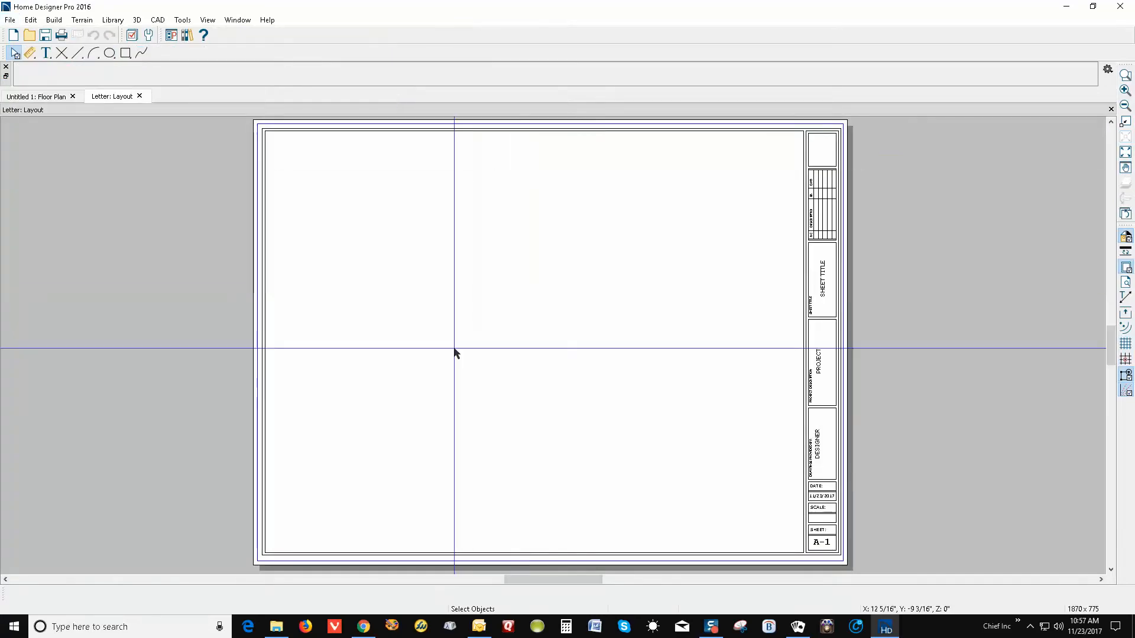
{"action": "left_click", "coordinate": [286, 631]}
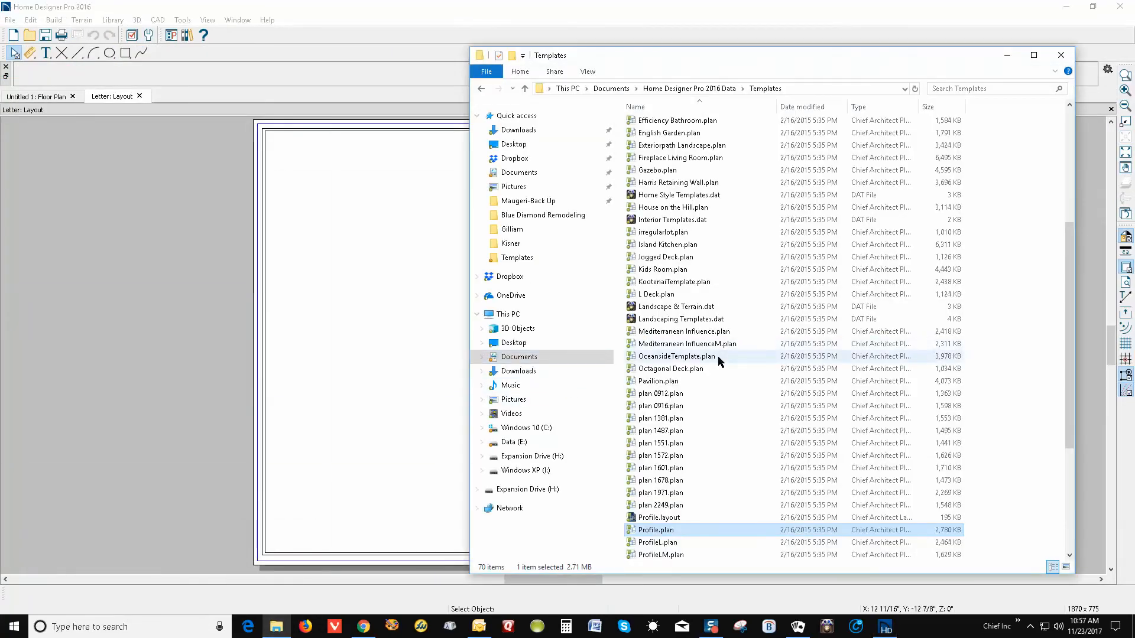
Scroll through the template files, dismiss the notification, and close the Templates Explorer window
{"action": "scroll", "coordinate": [718, 356], "scroll_direction": "down", "scroll_amount": 2}
{"action": "scroll", "coordinate": [717, 363], "scroll_direction": "down", "scroll_amount": 5}
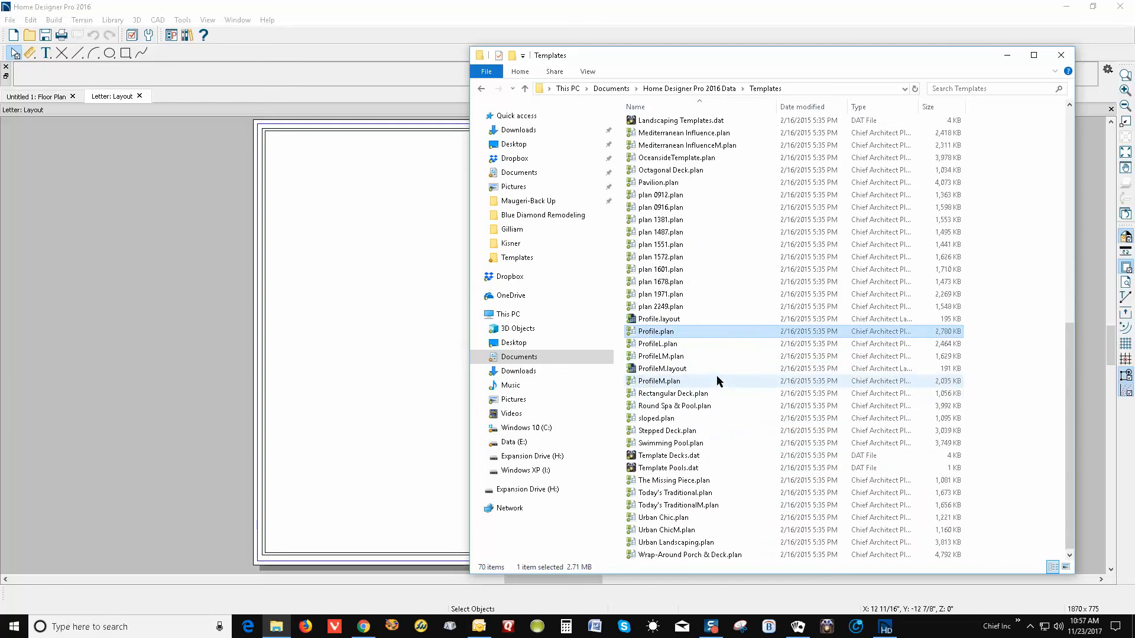
{"action": "scroll", "coordinate": [737, 365], "scroll_direction": "up", "scroll_amount": 2}
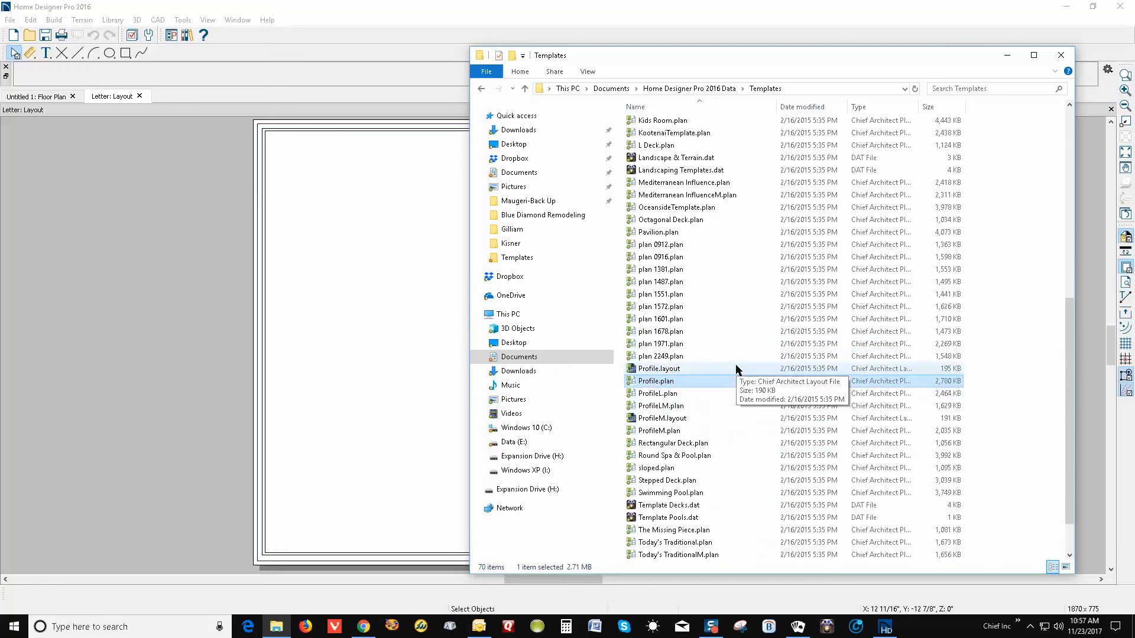
{"action": "scroll", "coordinate": [736, 369], "scroll_direction": "up", "scroll_amount": 5}
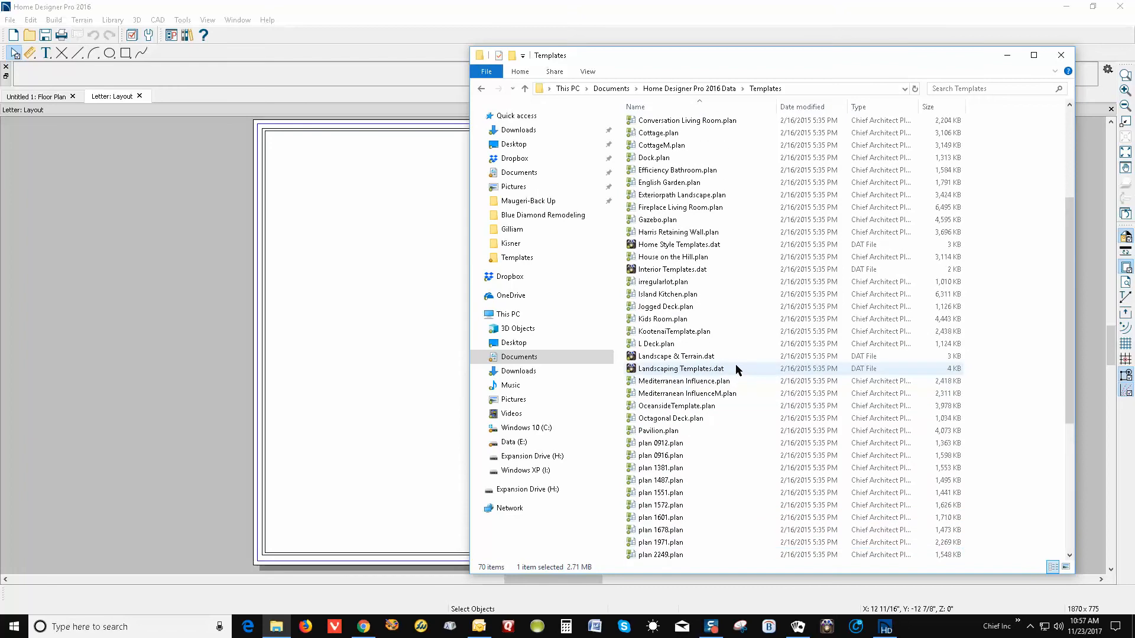
{"action": "scroll", "coordinate": [736, 365], "scroll_direction": "up", "scroll_amount": 3}
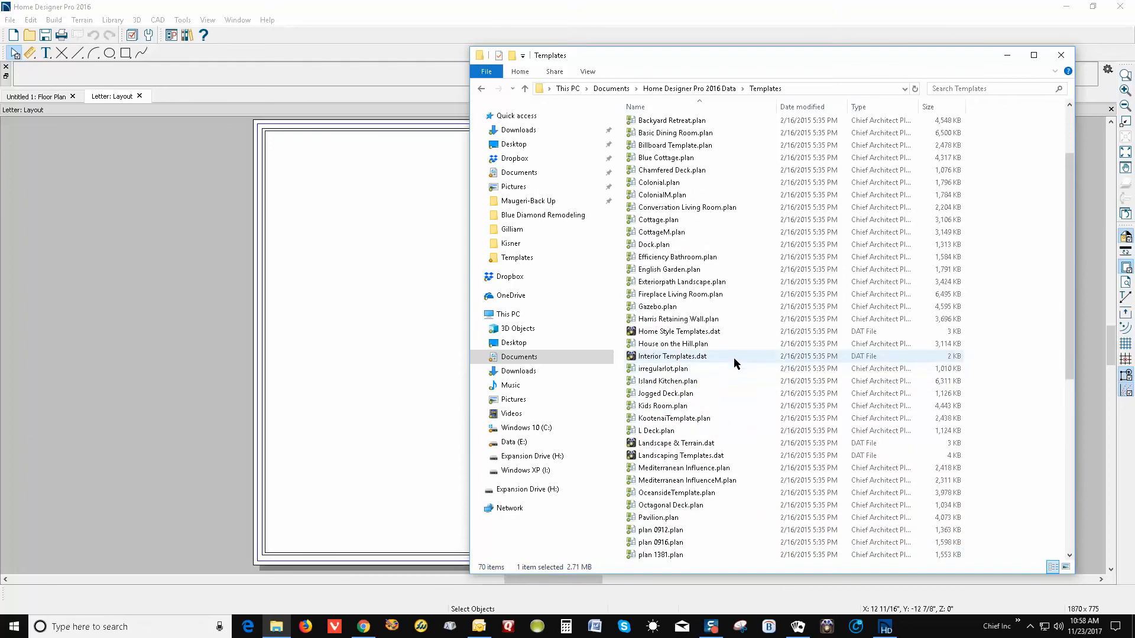
{"action": "scroll", "coordinate": [733, 357], "scroll_direction": "up", "scroll_amount": 3}
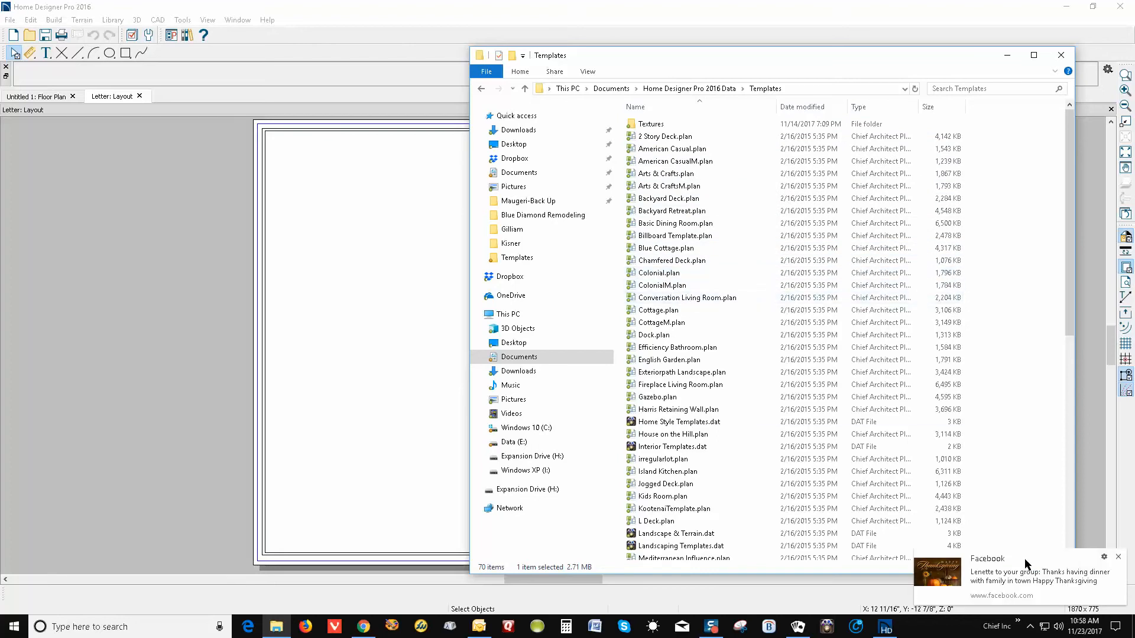
{"action": "left_click", "coordinate": [1119, 558]}
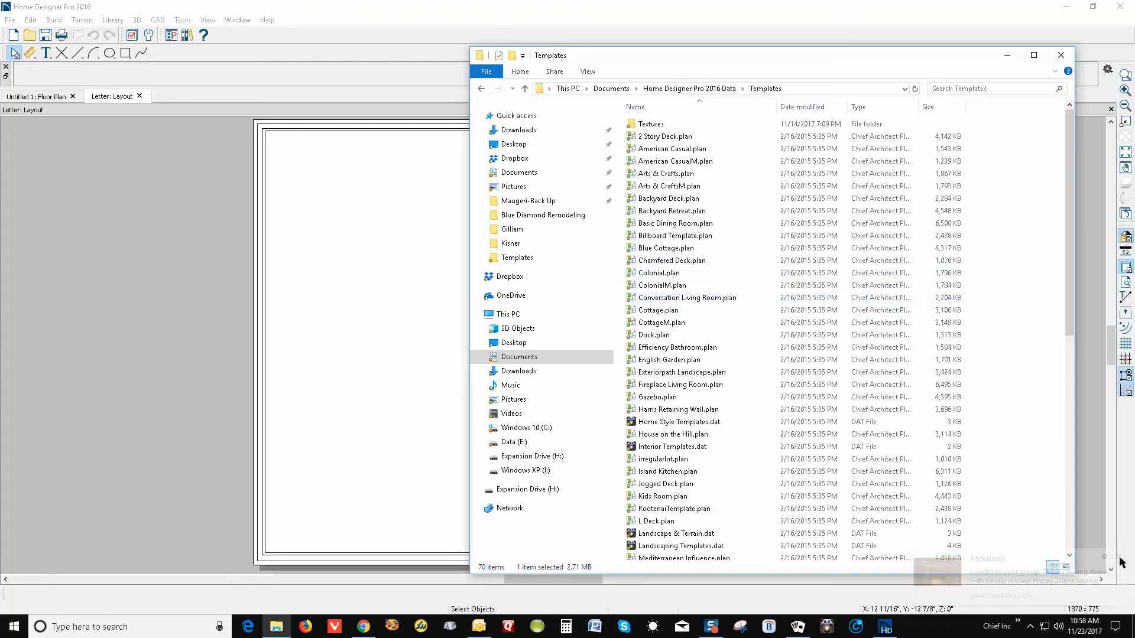
{"action": "scroll", "coordinate": [658, 329], "scroll_direction": "down", "scroll_amount": 1}
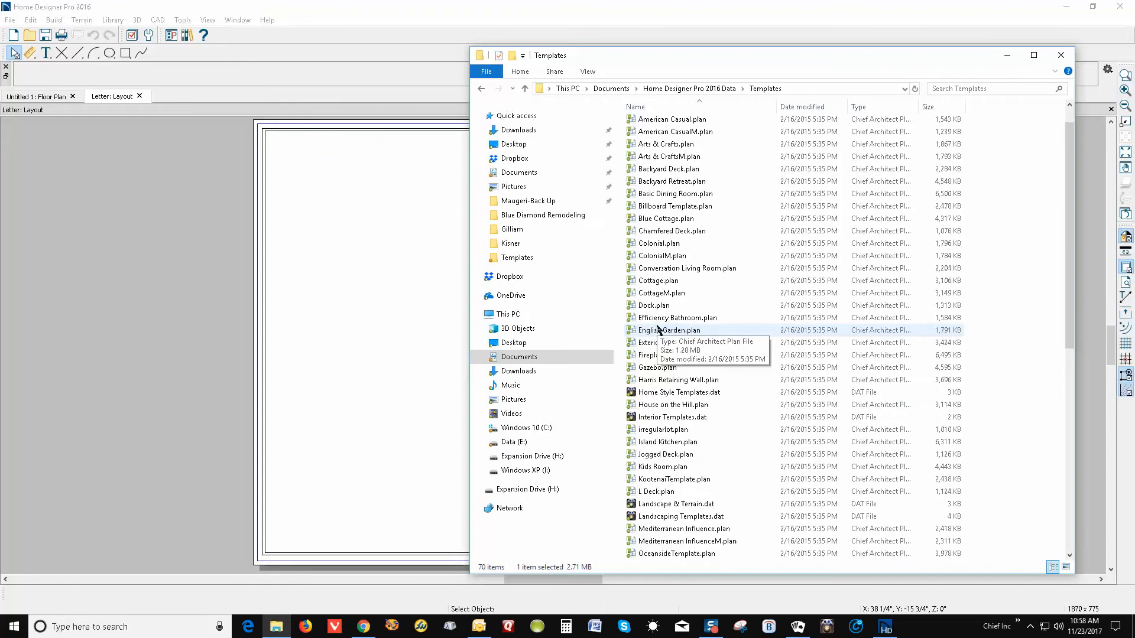
{"action": "scroll", "coordinate": [663, 333], "scroll_direction": "down", "scroll_amount": 1}
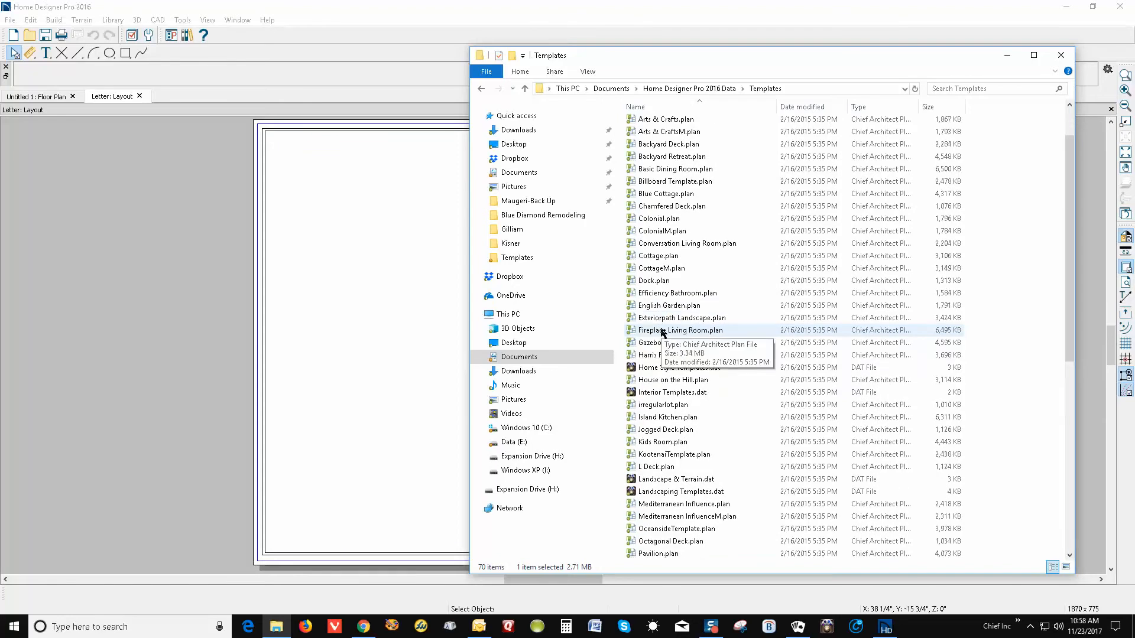
{"action": "scroll", "coordinate": [663, 333], "scroll_direction": "down", "scroll_amount": 4}
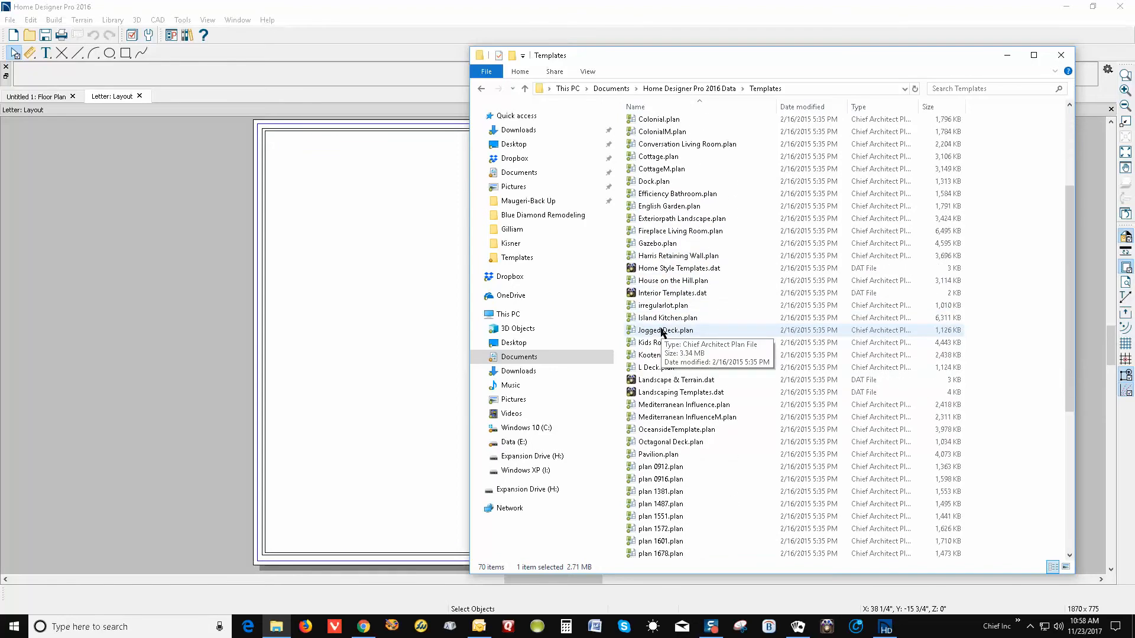
{"action": "scroll", "coordinate": [662, 333], "scroll_direction": "down", "scroll_amount": 1}
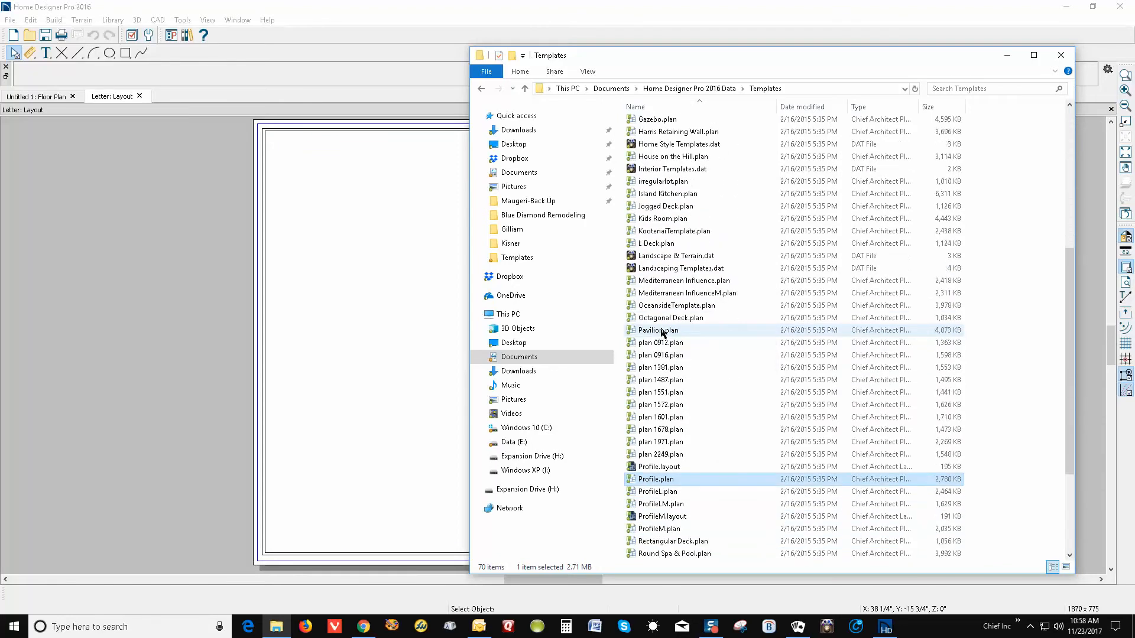
{"action": "scroll", "coordinate": [663, 333], "scroll_direction": "down", "scroll_amount": 4}
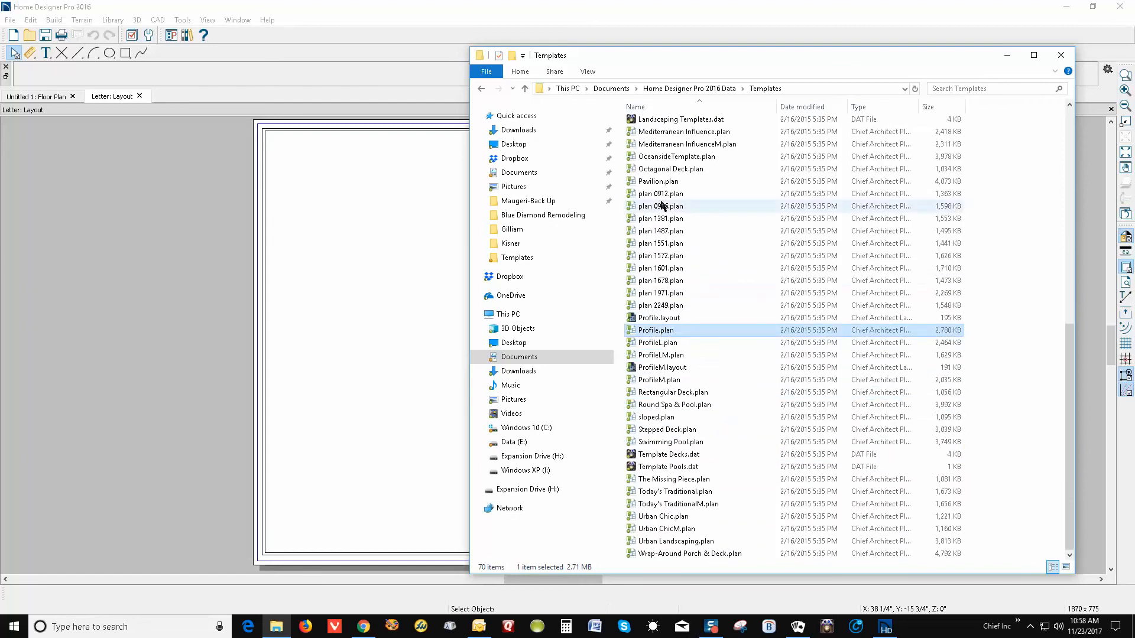
{"action": "left_click", "coordinate": [1062, 55]}
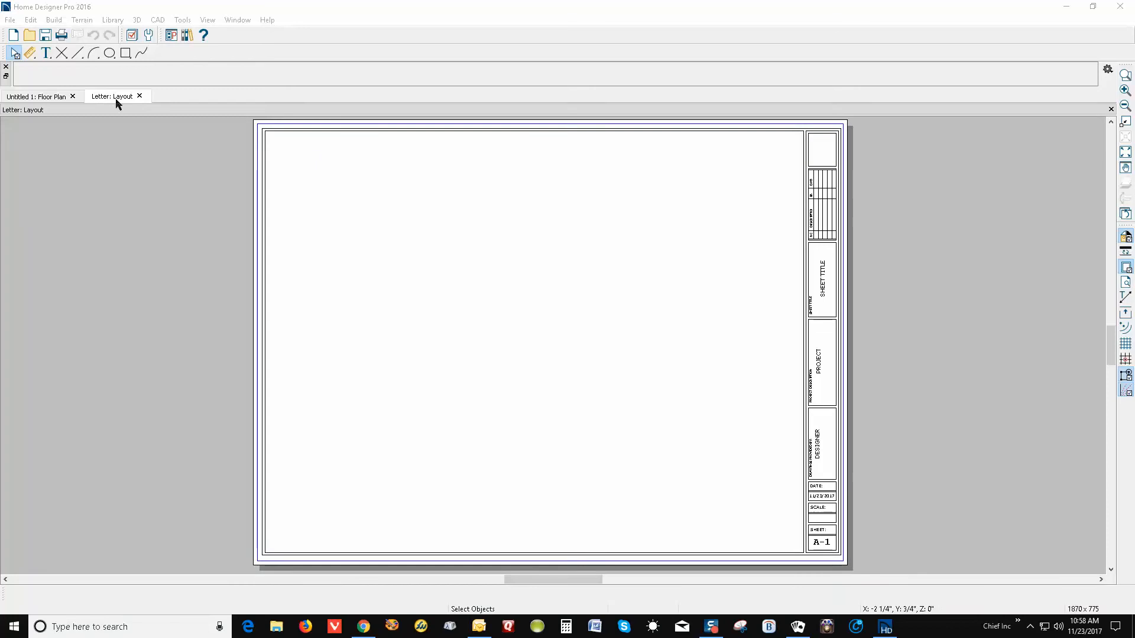
{"action": "left_click", "coordinate": [14, 24]}
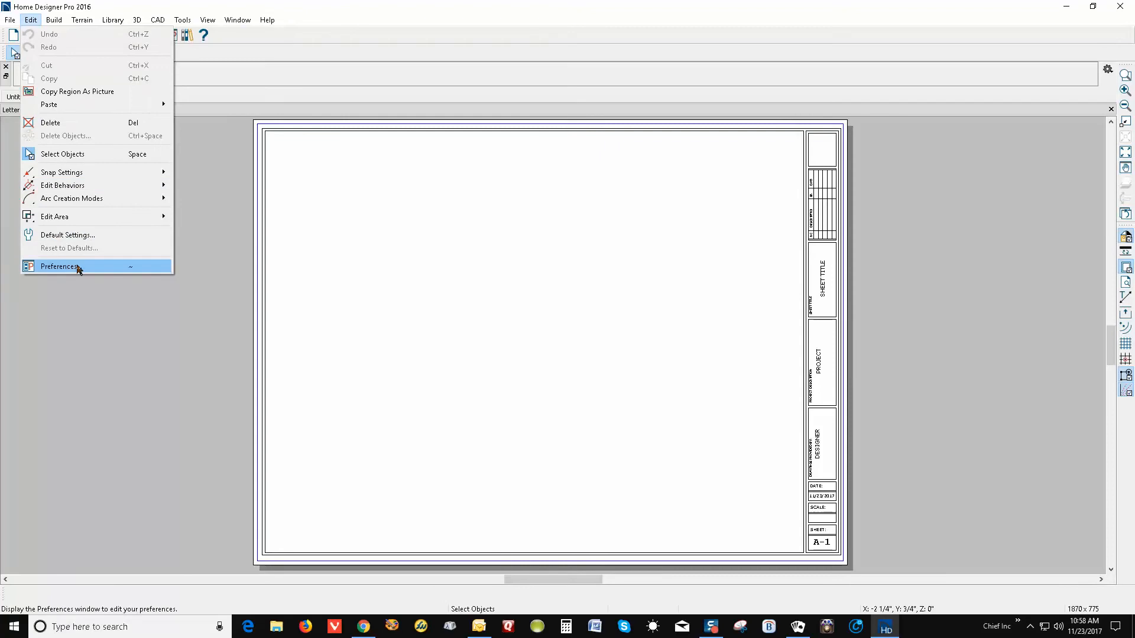
Review the Folders, New Plans, File Management and General preferences without changing anything
{"action": "left_click", "coordinate": [137, 271]}
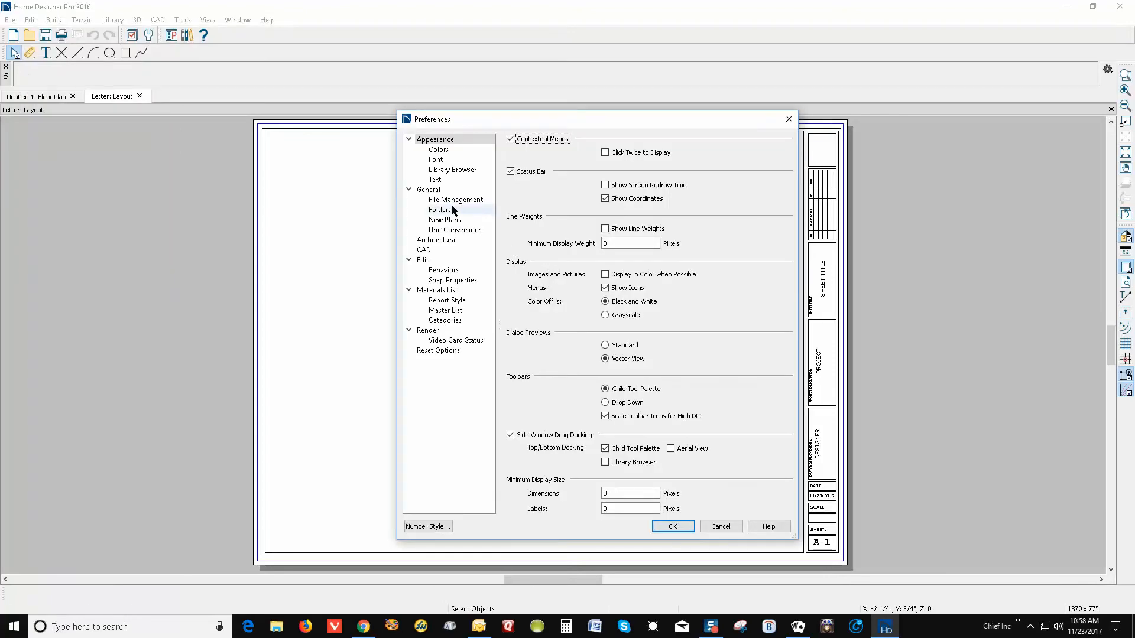
{"action": "left_click", "coordinate": [440, 210]}
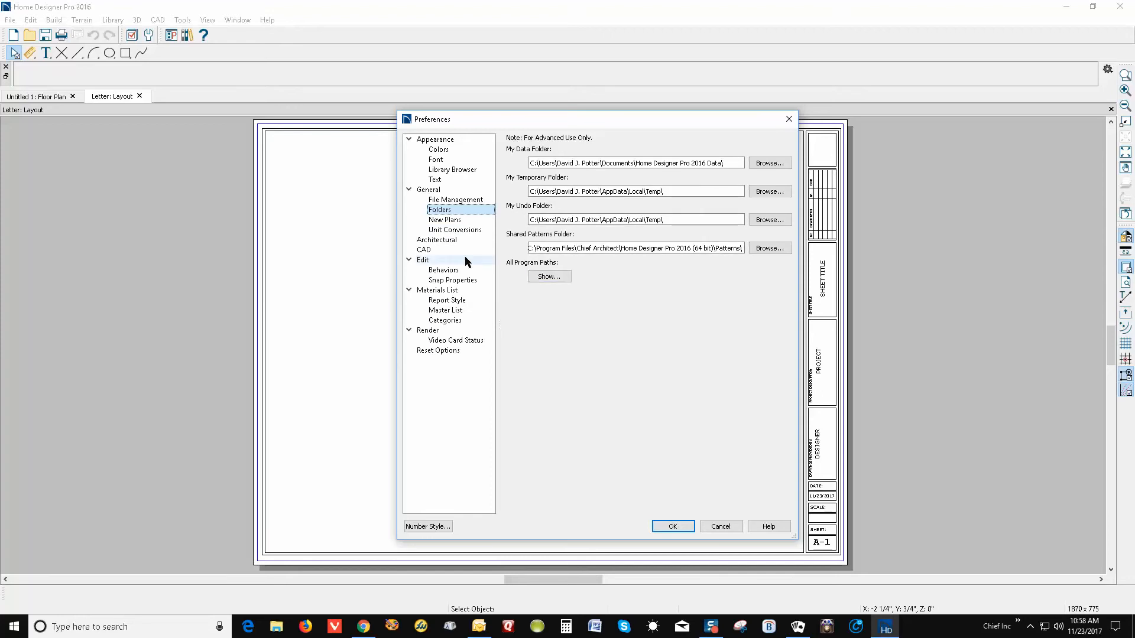
{"action": "left_click", "coordinate": [451, 200]}
{"action": "left_click", "coordinate": [453, 221]}
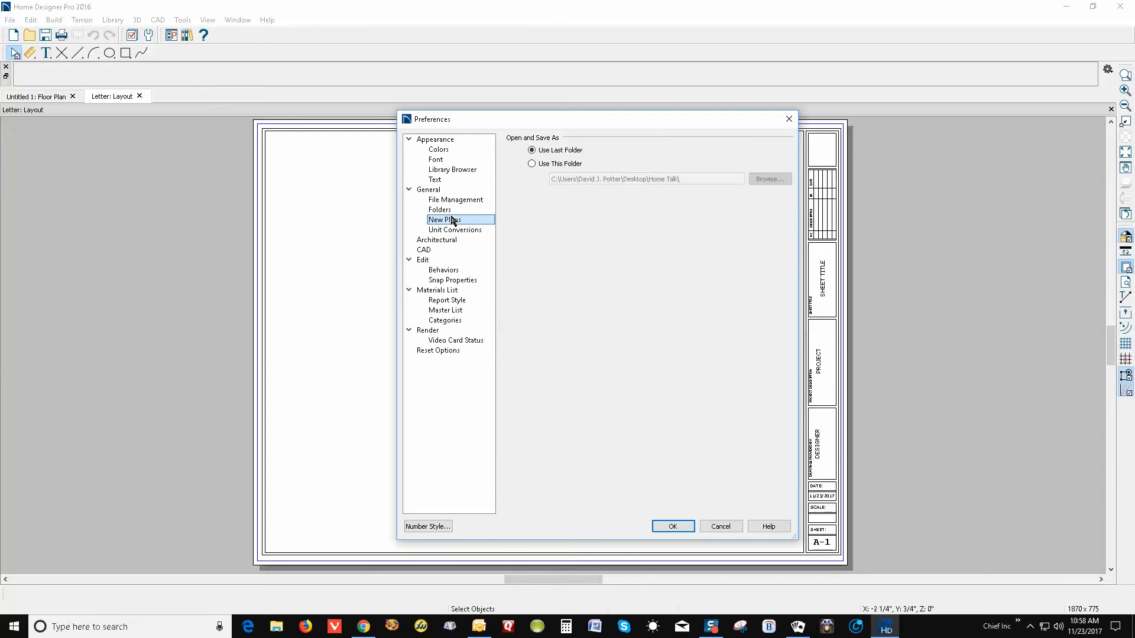
{"action": "left_click", "coordinate": [450, 210]}
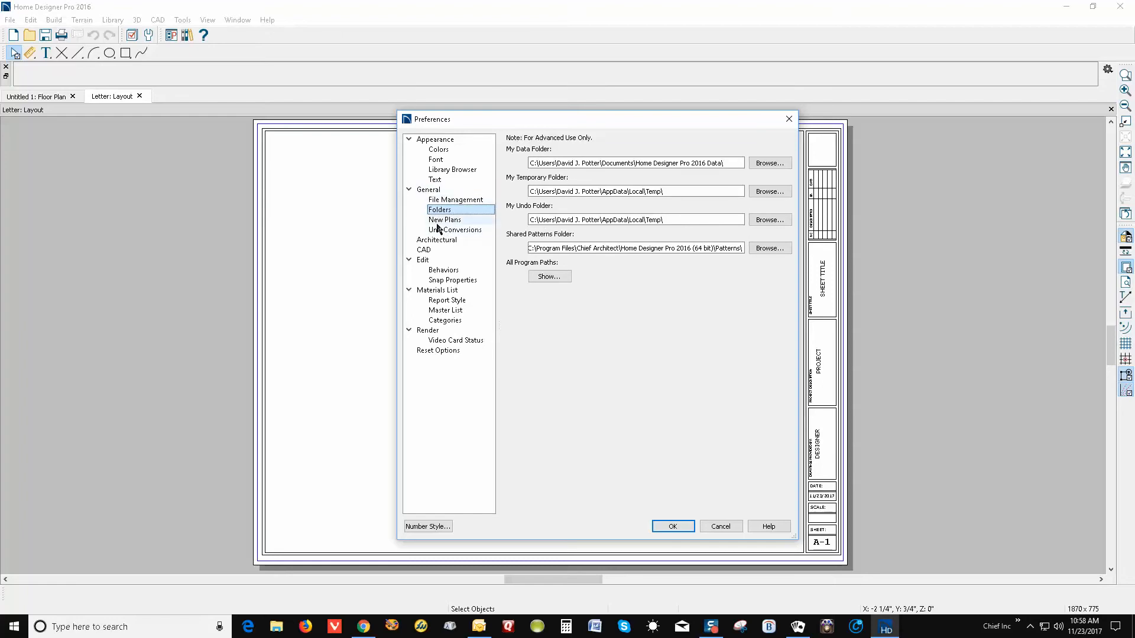
{"action": "left_click", "coordinate": [447, 200]}
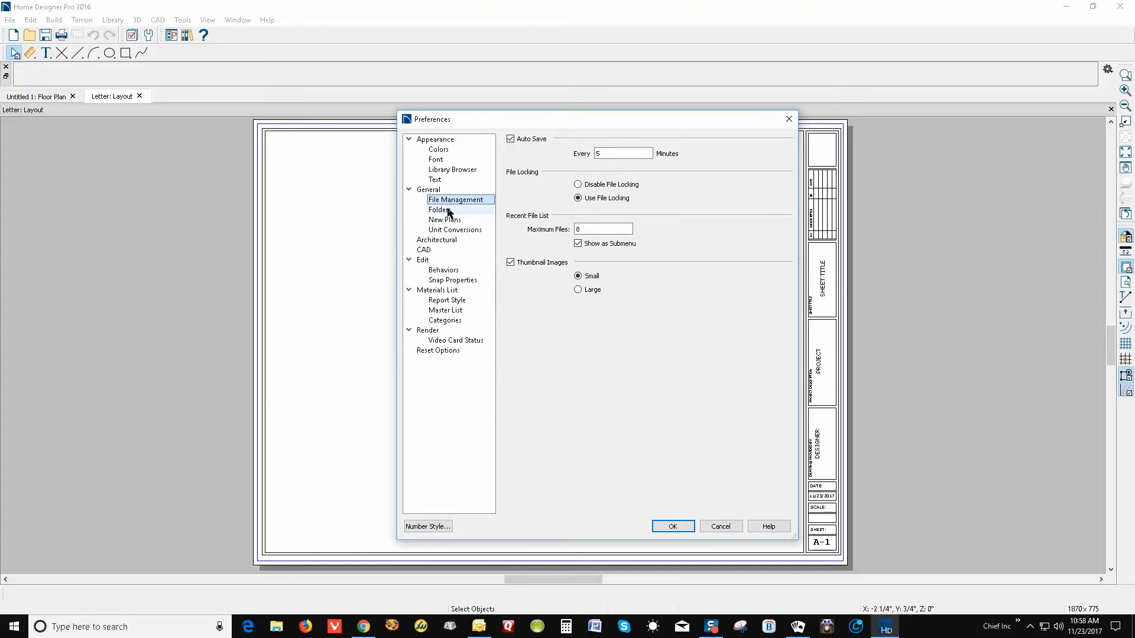
{"action": "left_click", "coordinate": [449, 211]}
{"action": "left_click", "coordinate": [437, 190]}
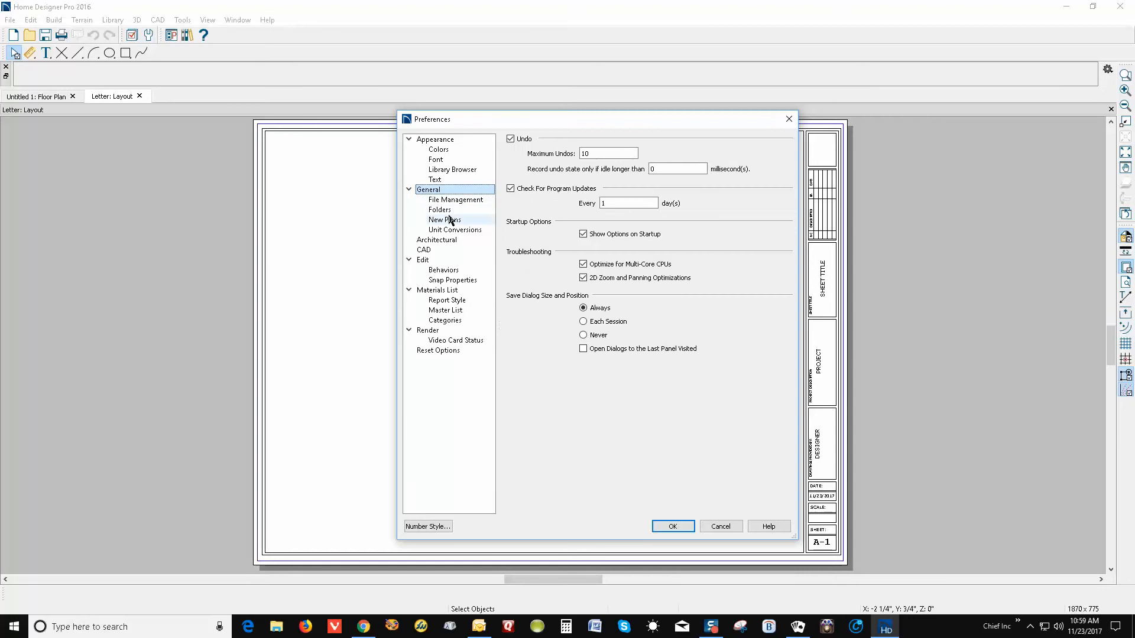
{"action": "left_click", "coordinate": [674, 526]}
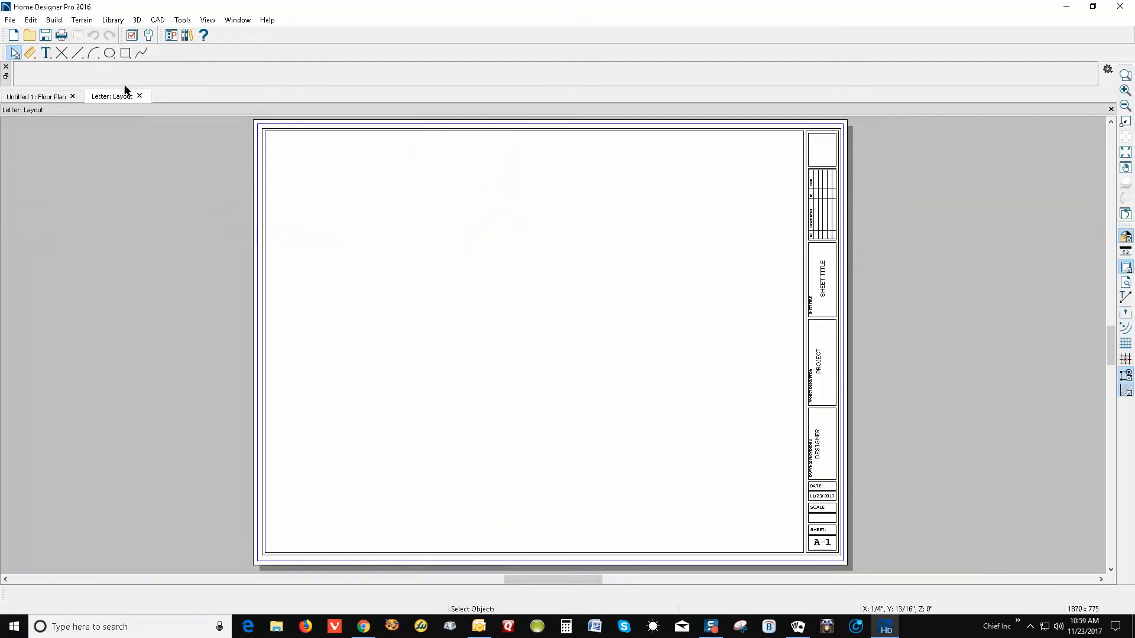
Bring up Drawing Sheet Setup for the Letter layout, currently ARCH C (18" x 24") landscape
{"action": "left_click", "coordinate": [10, 20]}
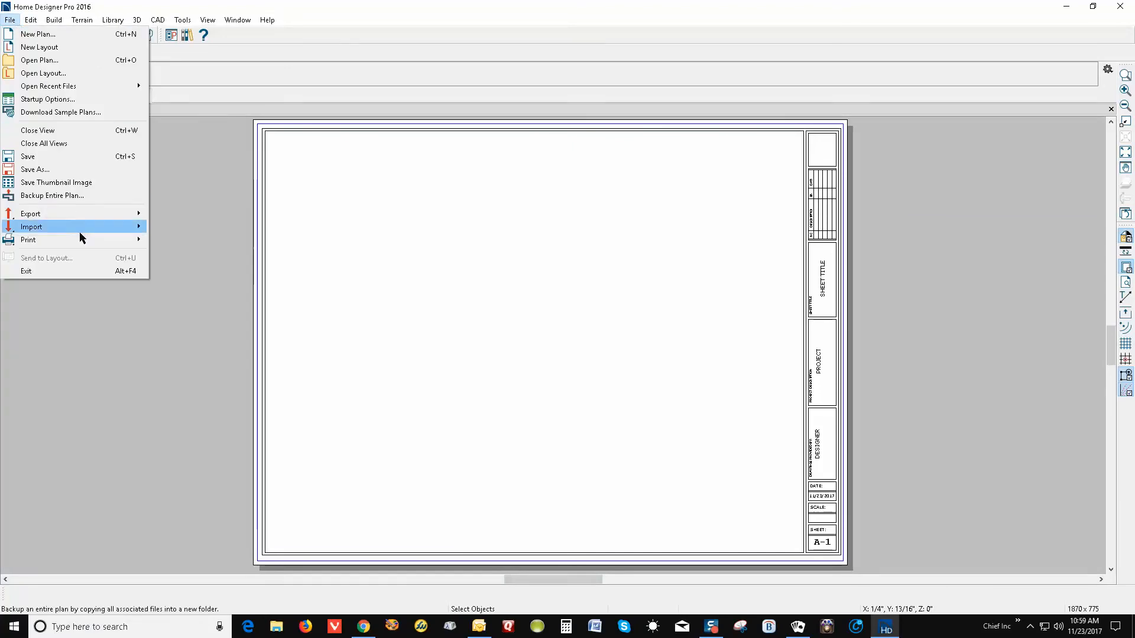
{"action": "mouse_move", "coordinate": [81, 240]}
{"action": "left_click", "coordinate": [190, 244]}
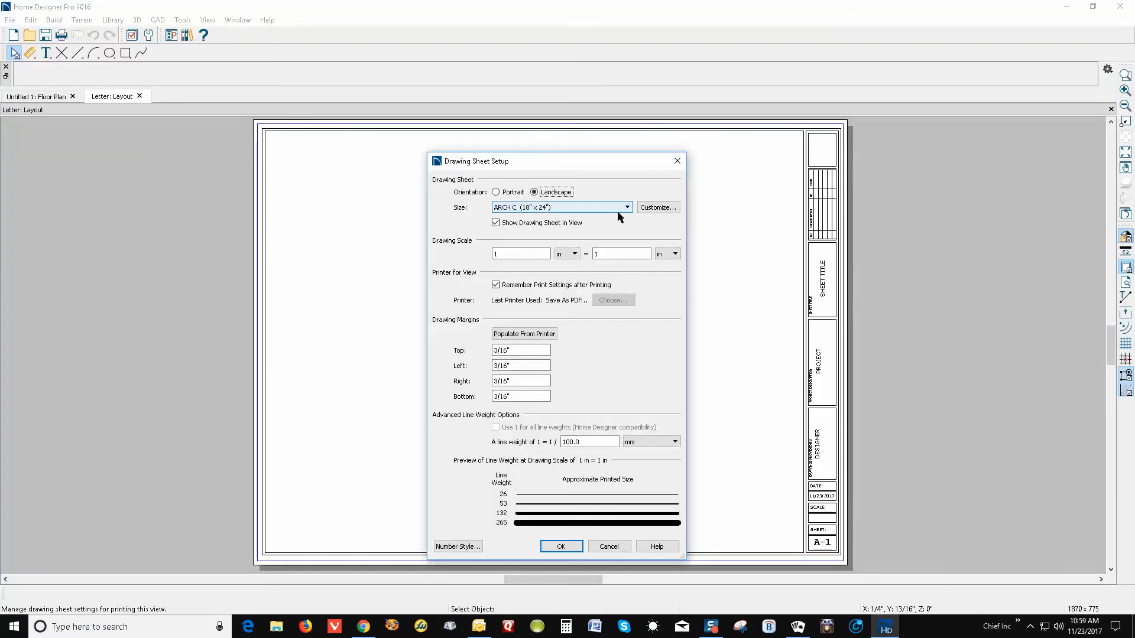
Change the drawing sheet size to Letter (8½" x 11") landscape
{"action": "left_click", "coordinate": [617, 209]}
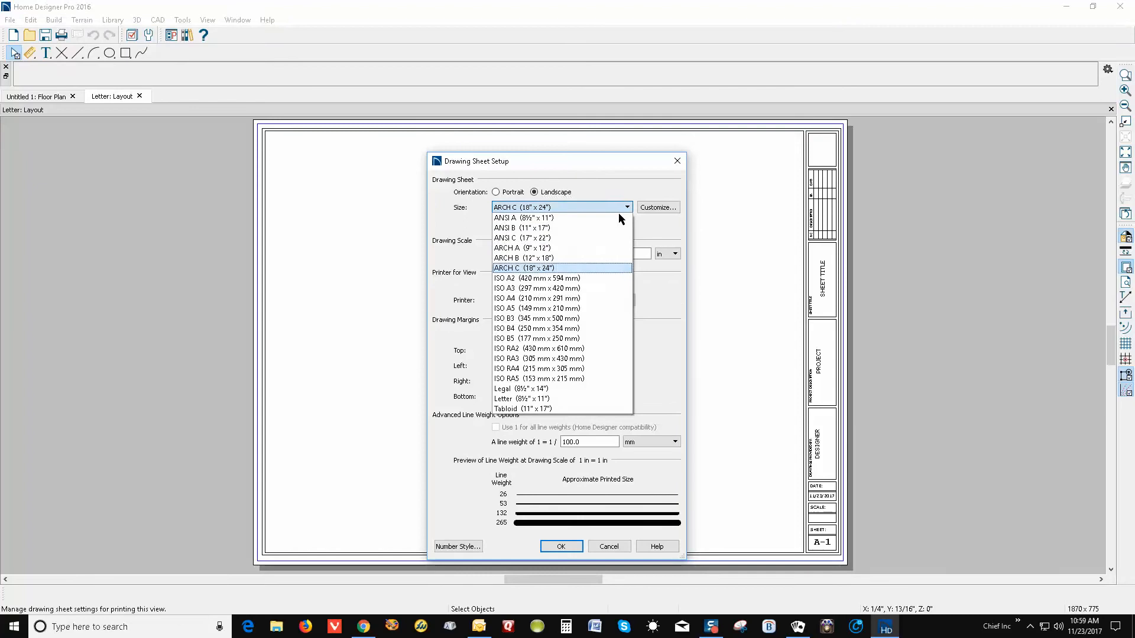
{"action": "left_click", "coordinate": [530, 399]}
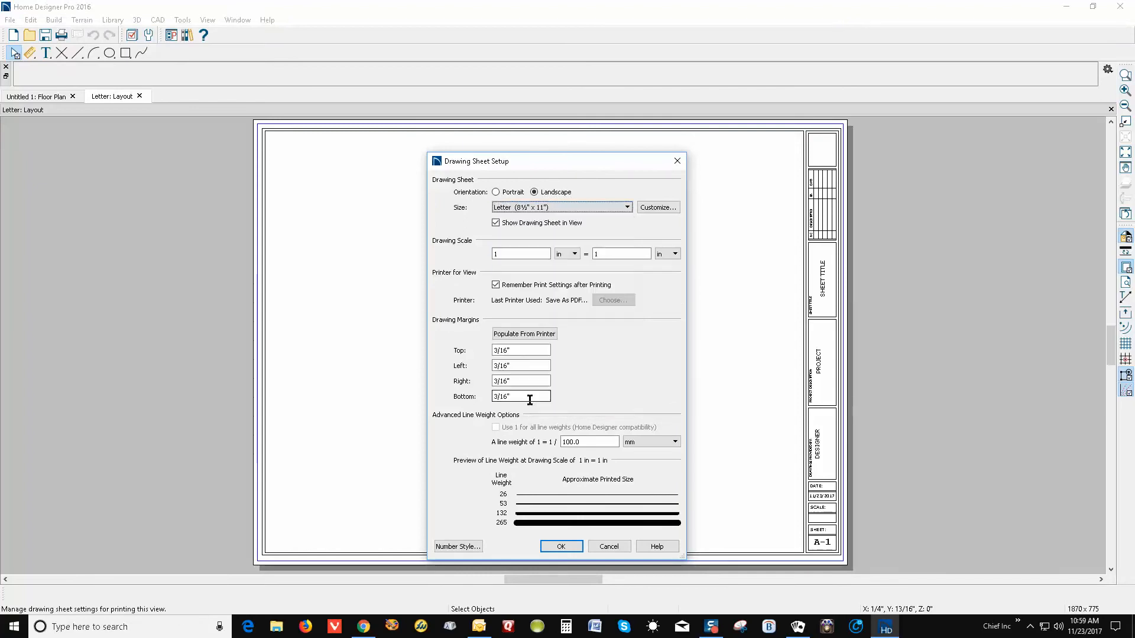
{"action": "left_click", "coordinate": [562, 547]}
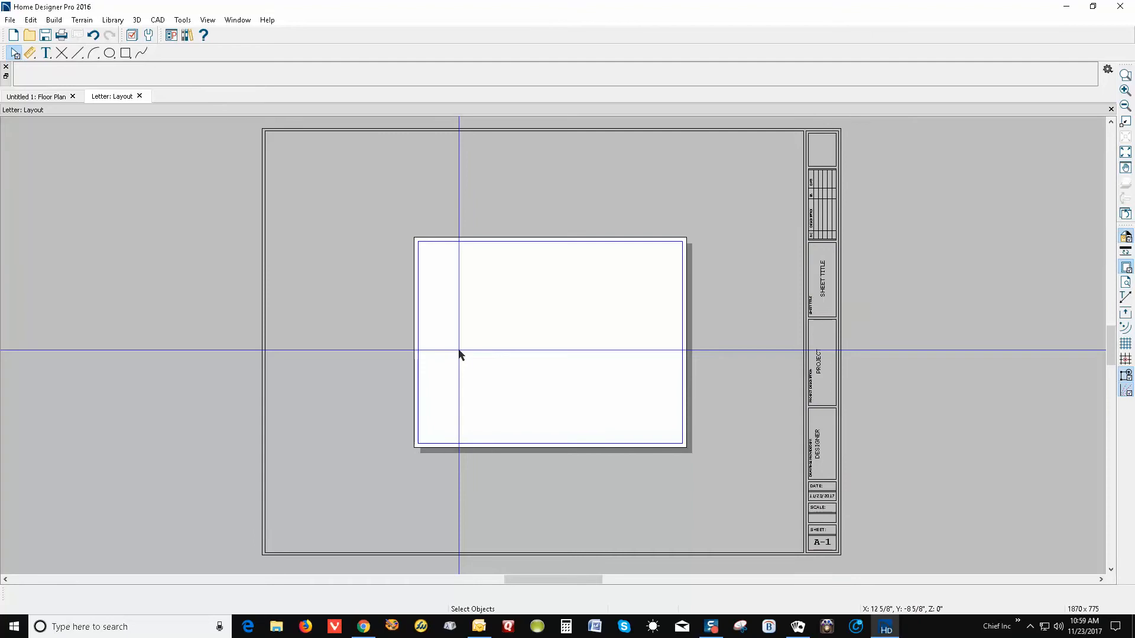
Delete the sheet's outer border
{"action": "scroll", "coordinate": [658, 297], "scroll_direction": "down", "scroll_amount": 2}
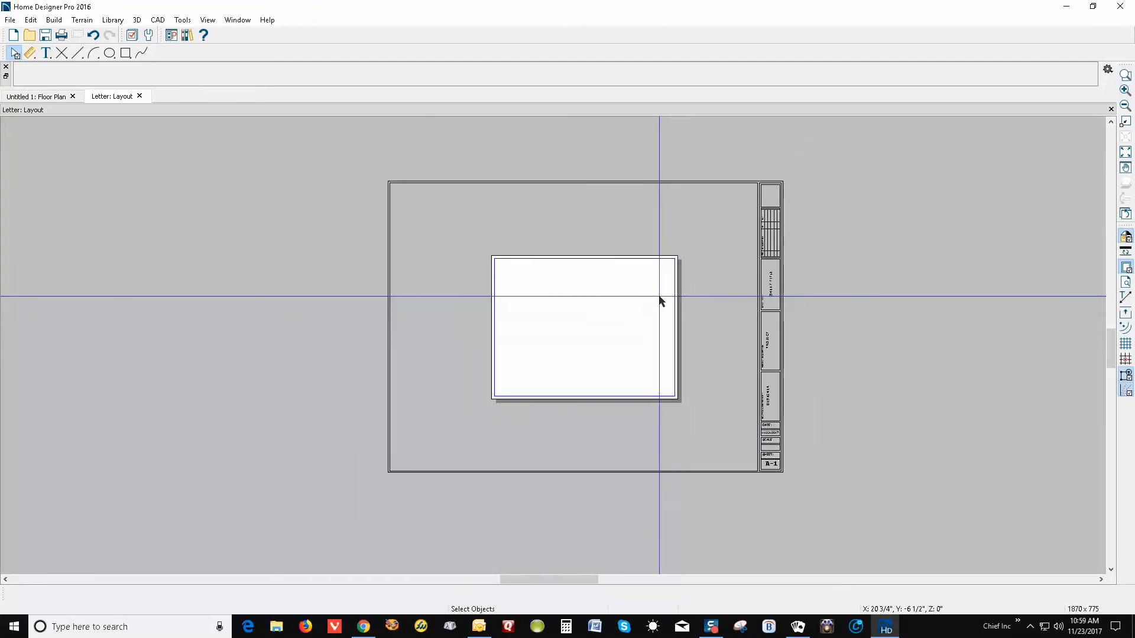
{"action": "scroll", "coordinate": [580, 214], "scroll_direction": "up", "scroll_amount": 1}
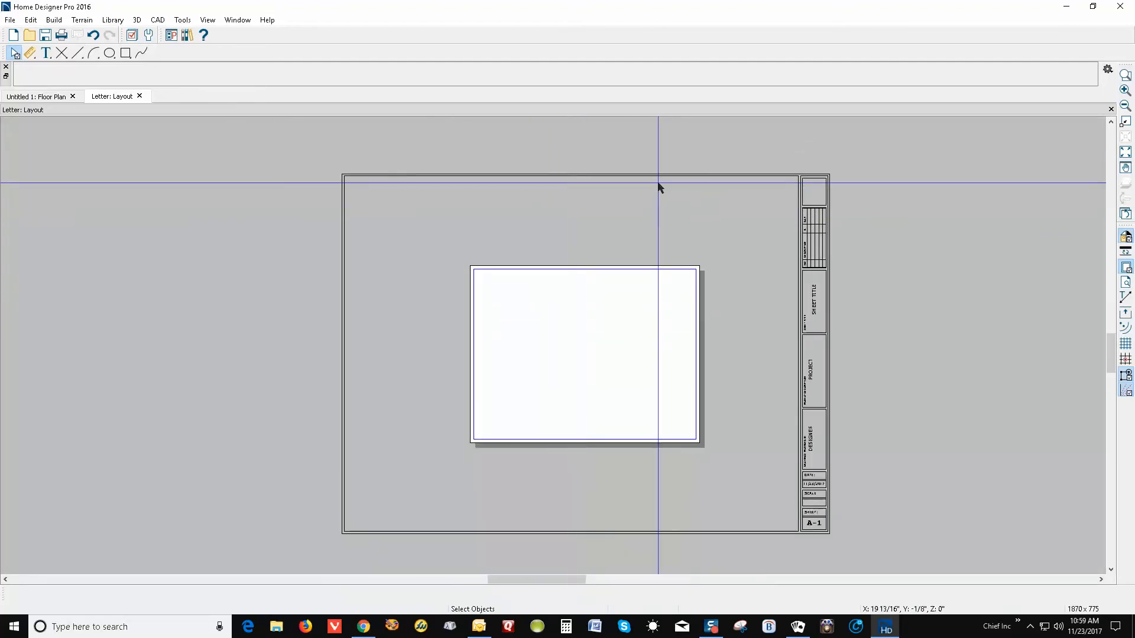
{"action": "left_click", "coordinate": [740, 174]}
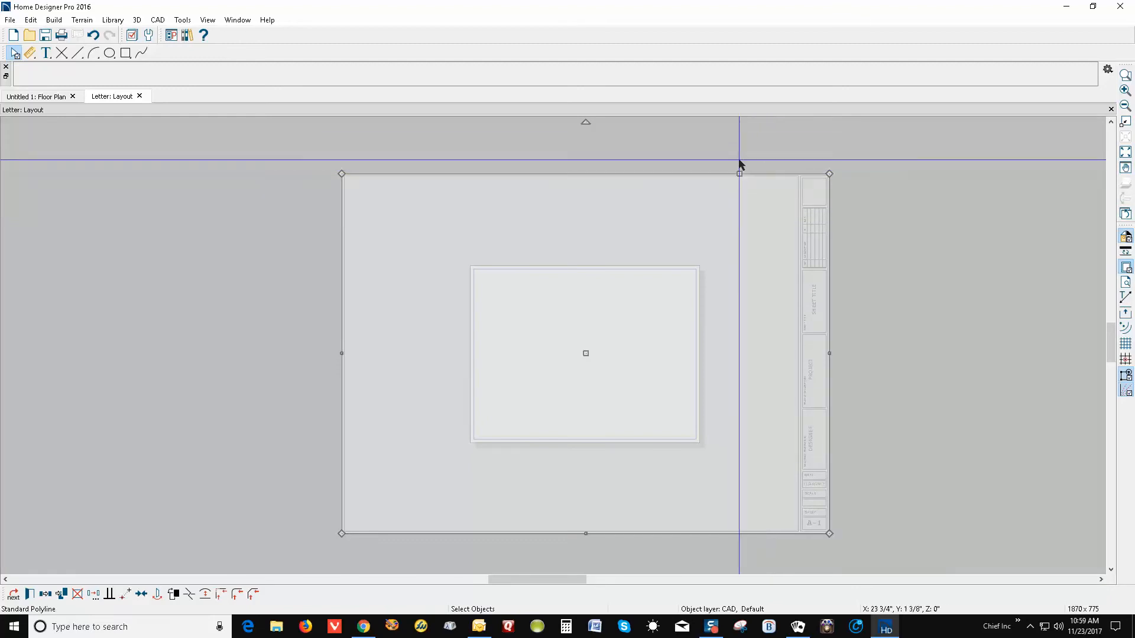
{"action": "key", "text": "Delete"}
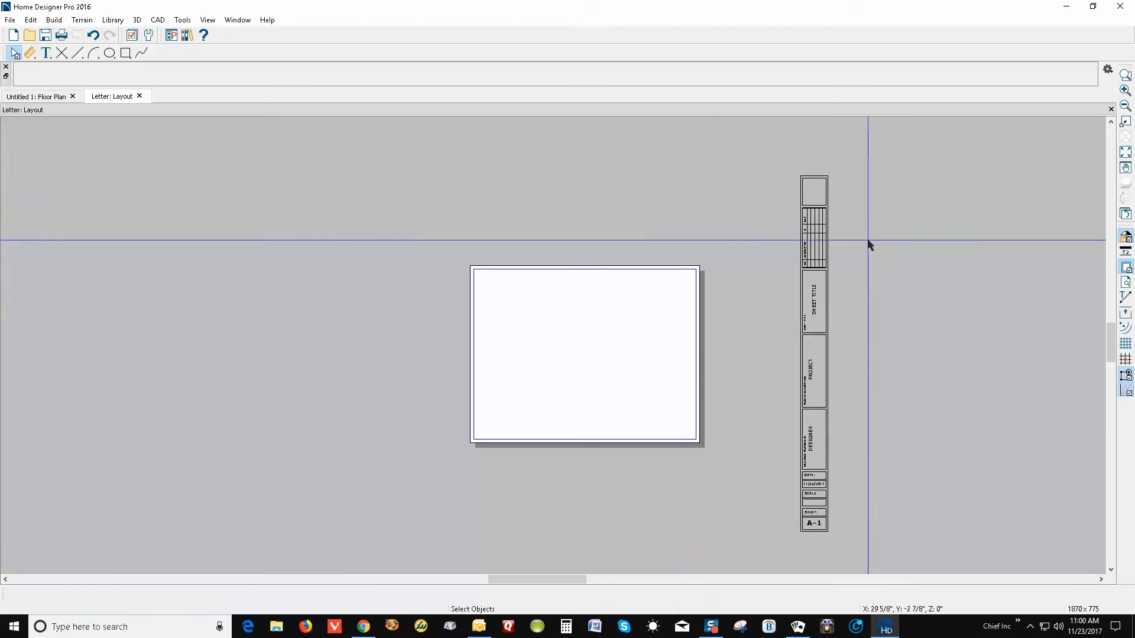
Delete the title block's empty top box and its revision table
{"action": "scroll", "coordinate": [828, 240], "scroll_direction": "up", "scroll_amount": 4}
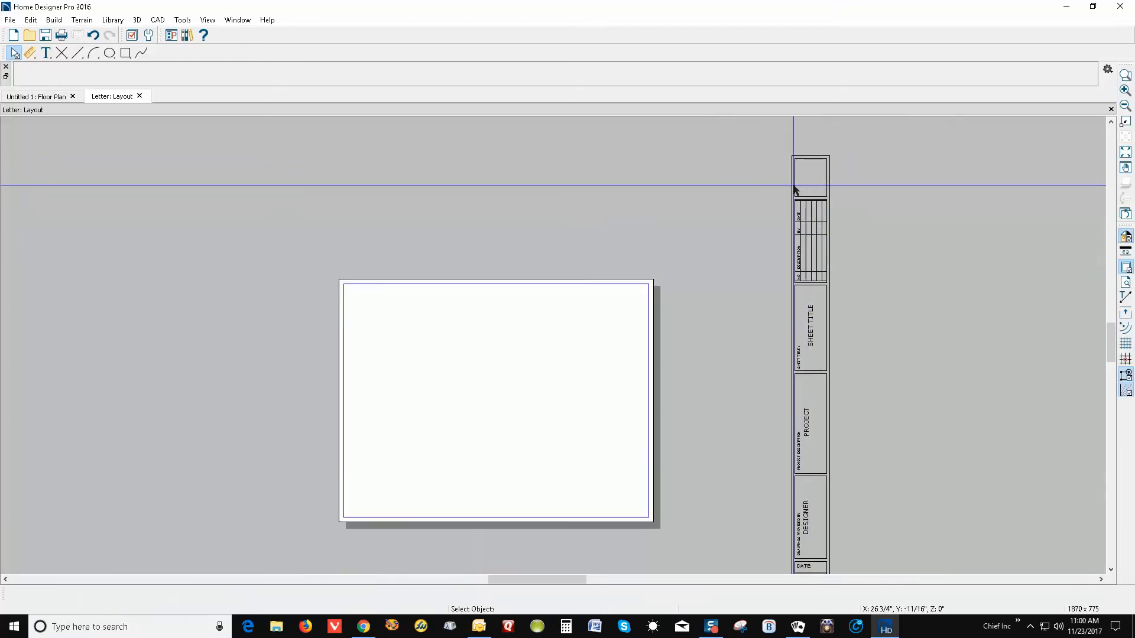
{"action": "left_click", "coordinate": [801, 218]}
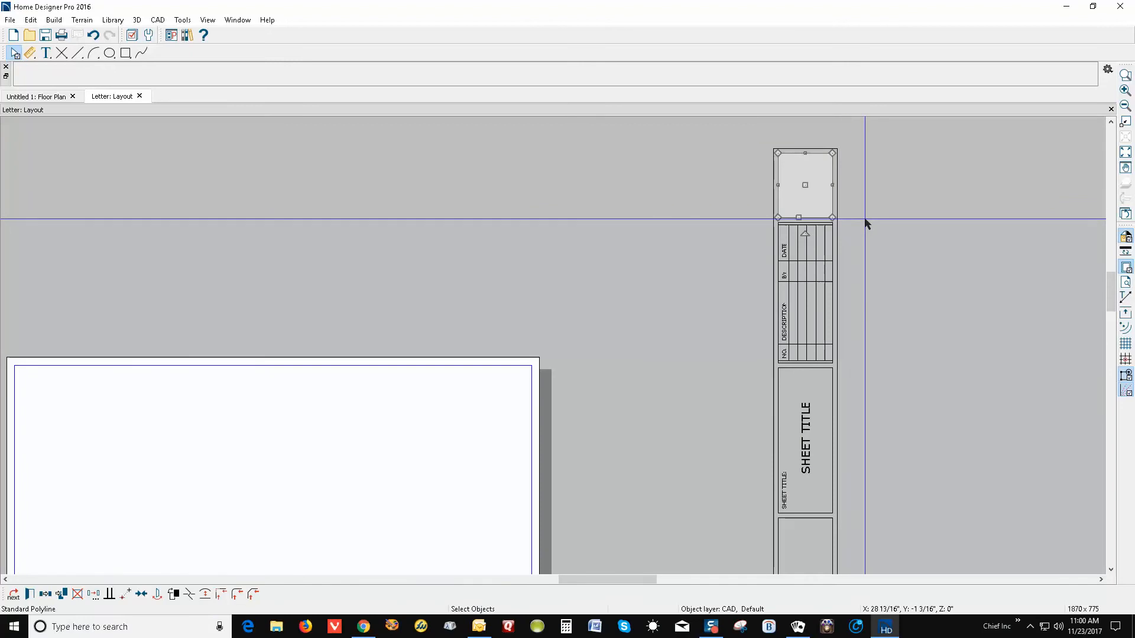
{"action": "key", "text": "Delete"}
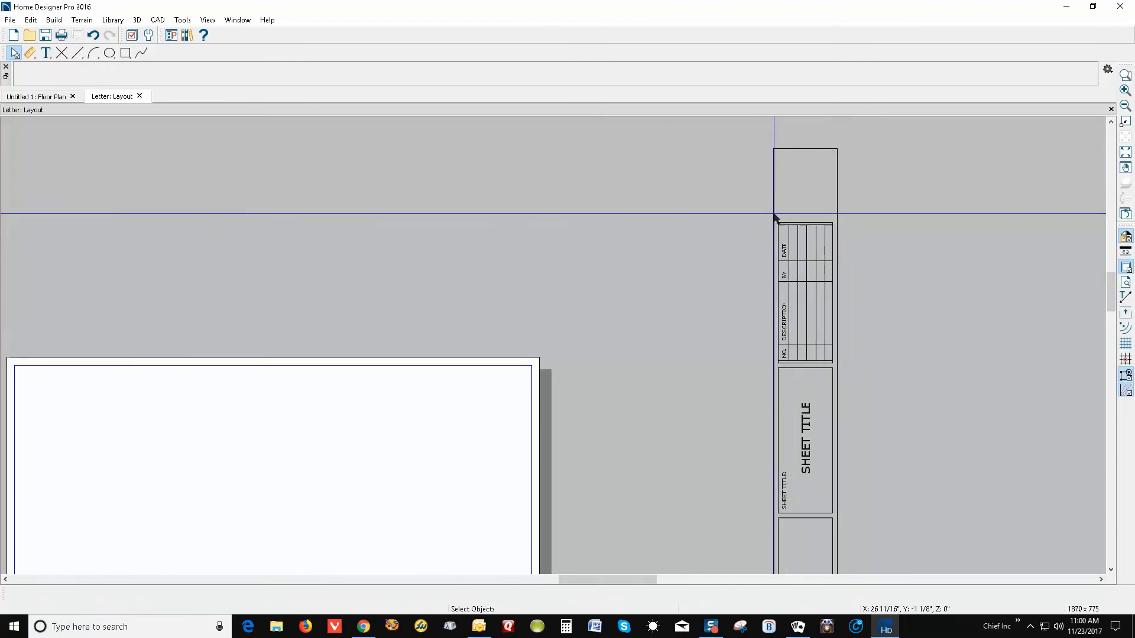
{"action": "left_click_drag", "start_coordinate": [776, 218], "coordinate": [833, 362]}
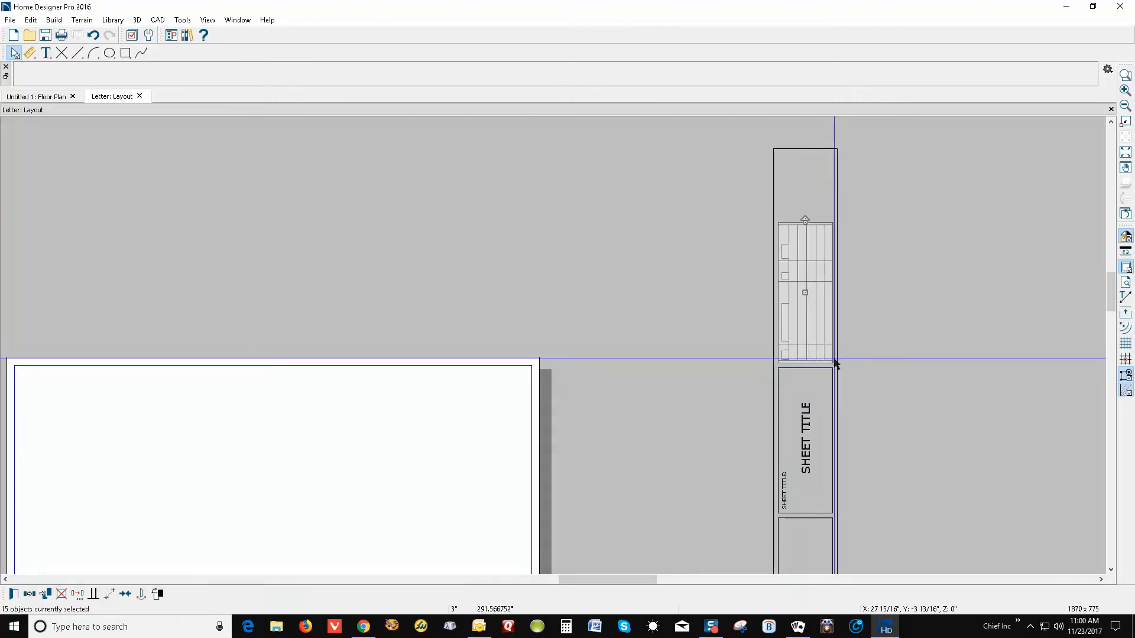
{"action": "key", "text": "Delete"}
{"action": "scroll", "coordinate": [882, 174], "scroll_direction": "down", "scroll_amount": 3}
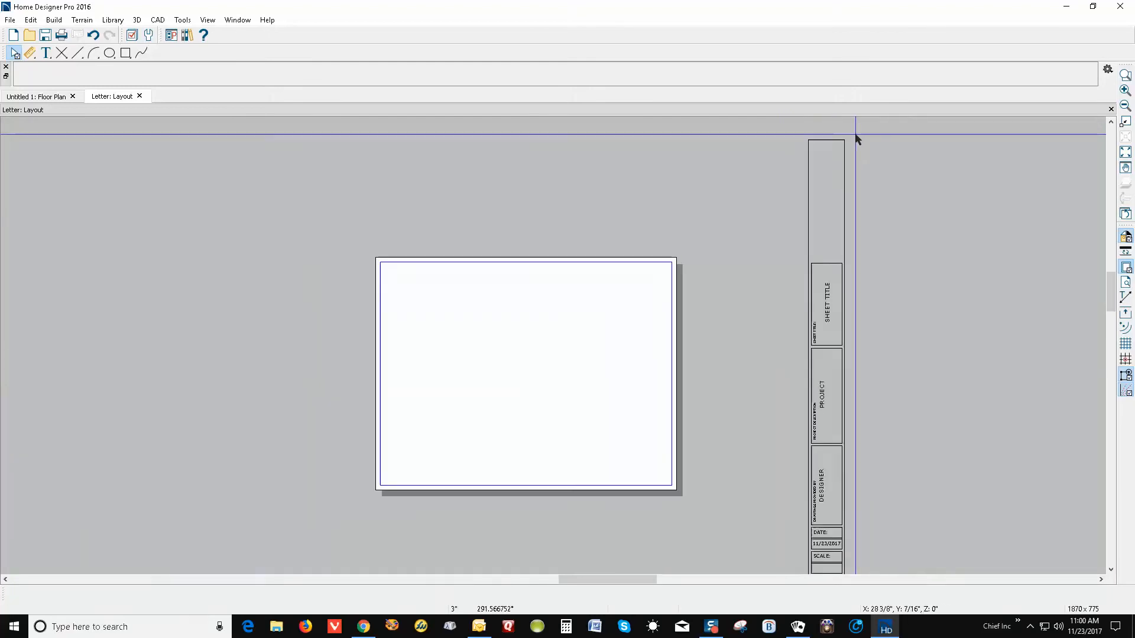
{"action": "scroll", "coordinate": [912, 268], "scroll_direction": "down", "scroll_amount": 2}
{"action": "scroll", "coordinate": [892, 303], "scroll_direction": "up", "scroll_amount": 2}
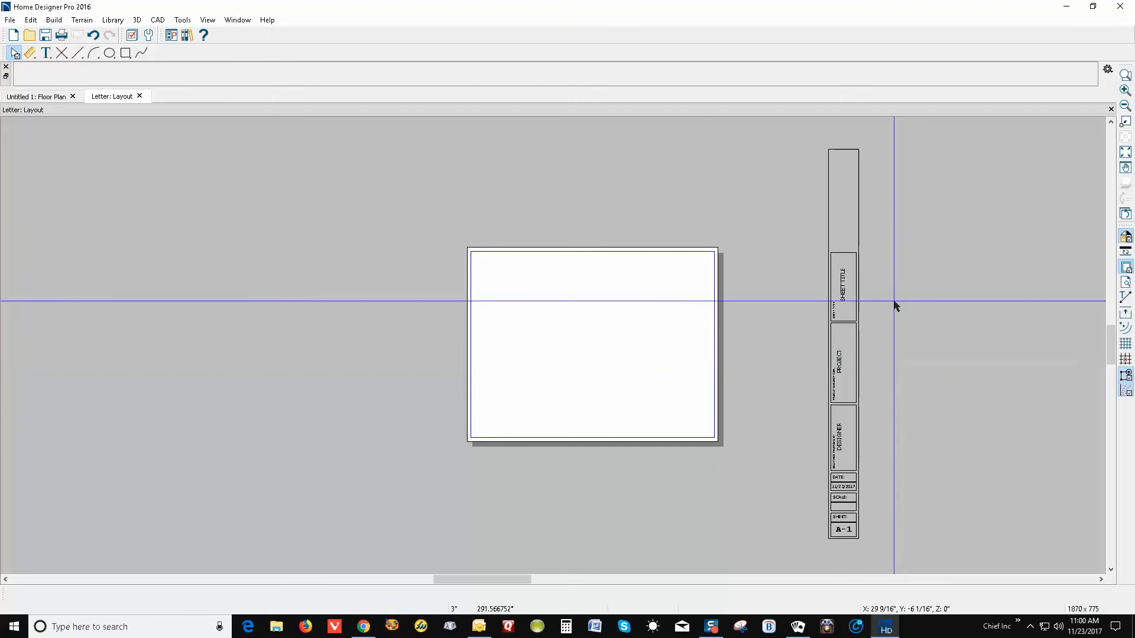
Shorten the title block from the top and delete the small label in its top box
{"action": "left_click", "coordinate": [838, 139]}
{"action": "left_click_drag", "start_coordinate": [838, 136], "coordinate": [846, 245]}
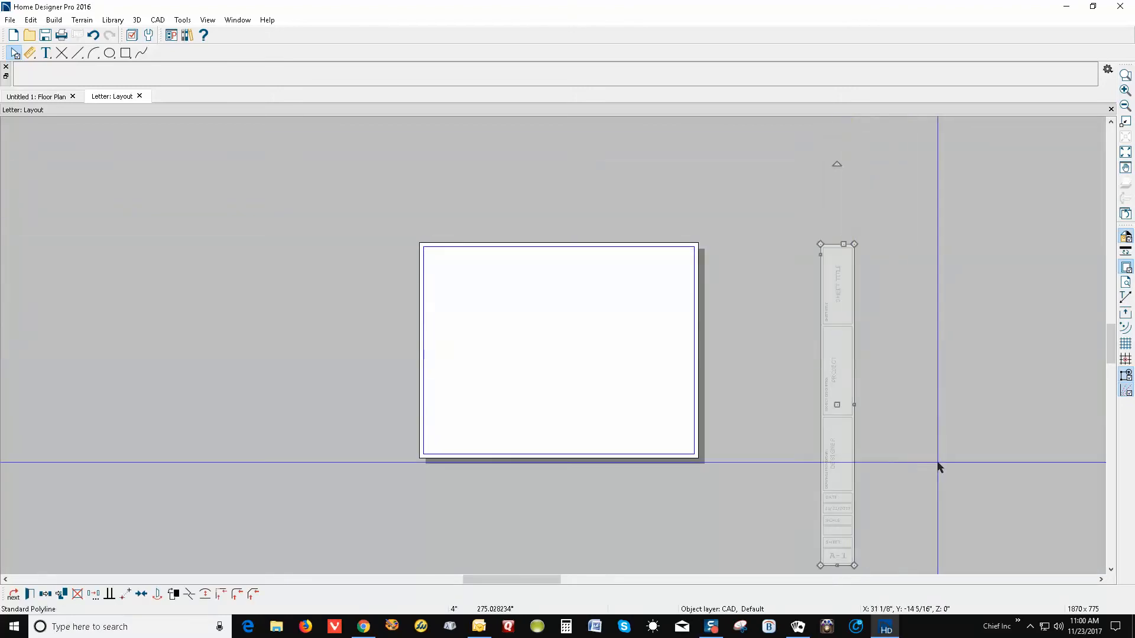
{"action": "scroll", "coordinate": [854, 168], "scroll_direction": "down", "scroll_amount": 1}
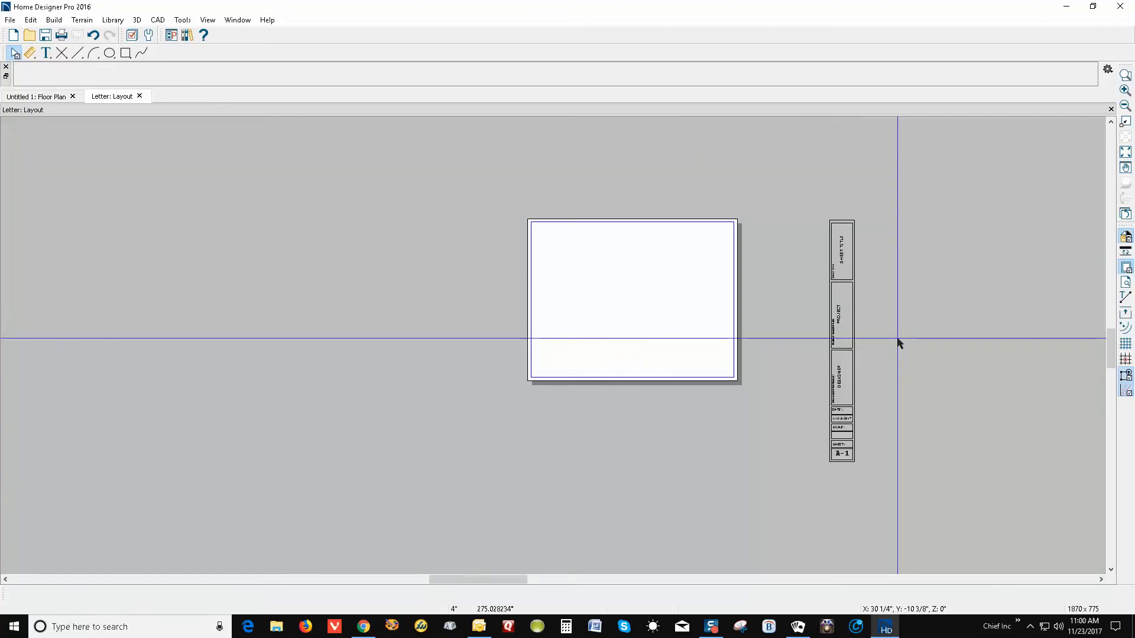
{"action": "scroll", "coordinate": [869, 233], "scroll_direction": "up", "scroll_amount": 2}
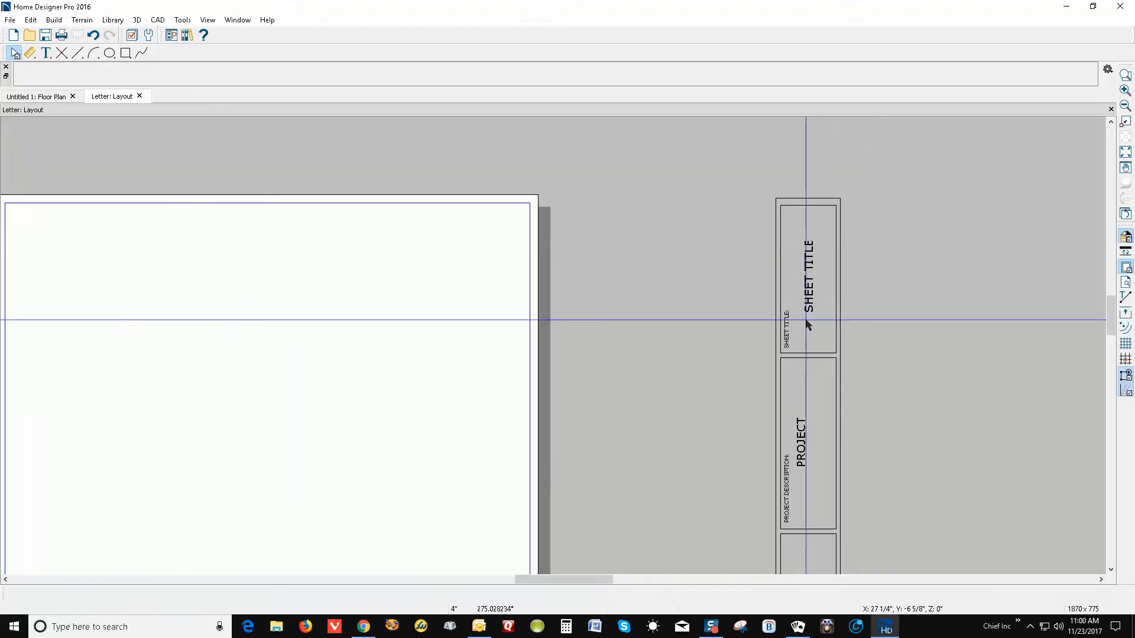
{"action": "key", "text": "Delete"}
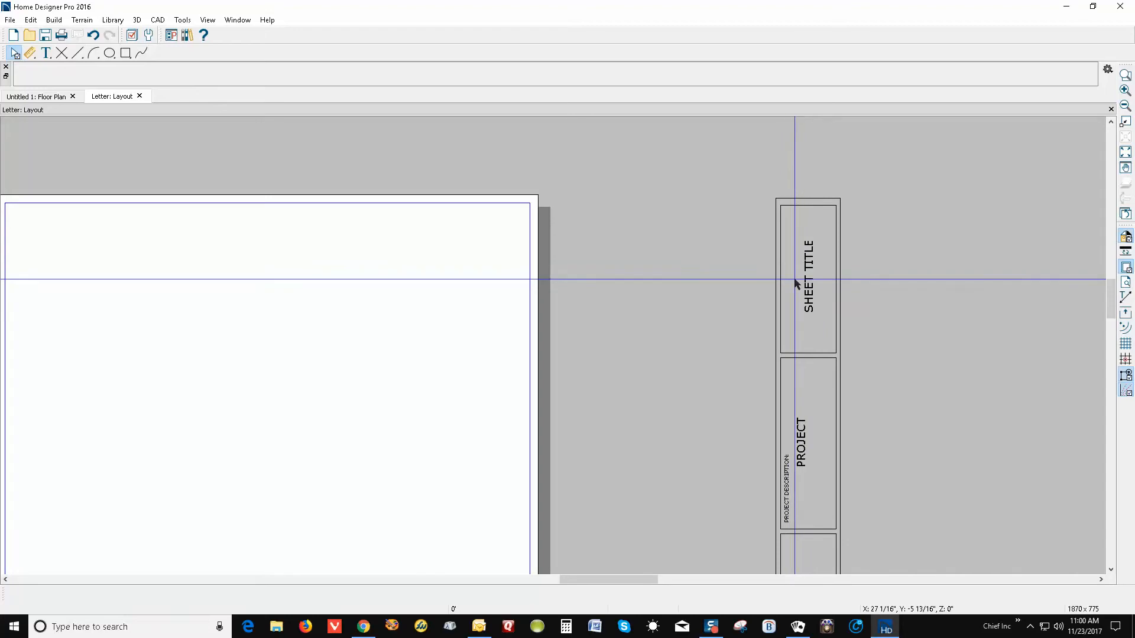
Delete the SHEET TITLE box and its SHEET TITLE text
{"action": "left_click", "coordinate": [787, 279]}
{"action": "key", "text": "Delete"}
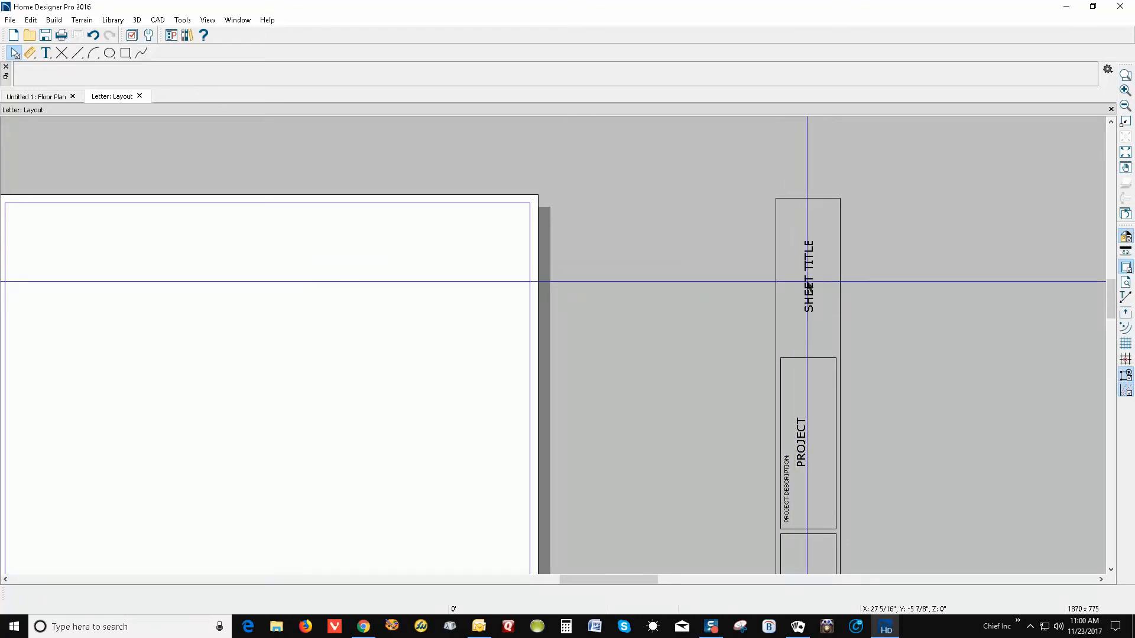
{"action": "left_click", "coordinate": [809, 286]}
{"action": "key", "text": "Delete"}
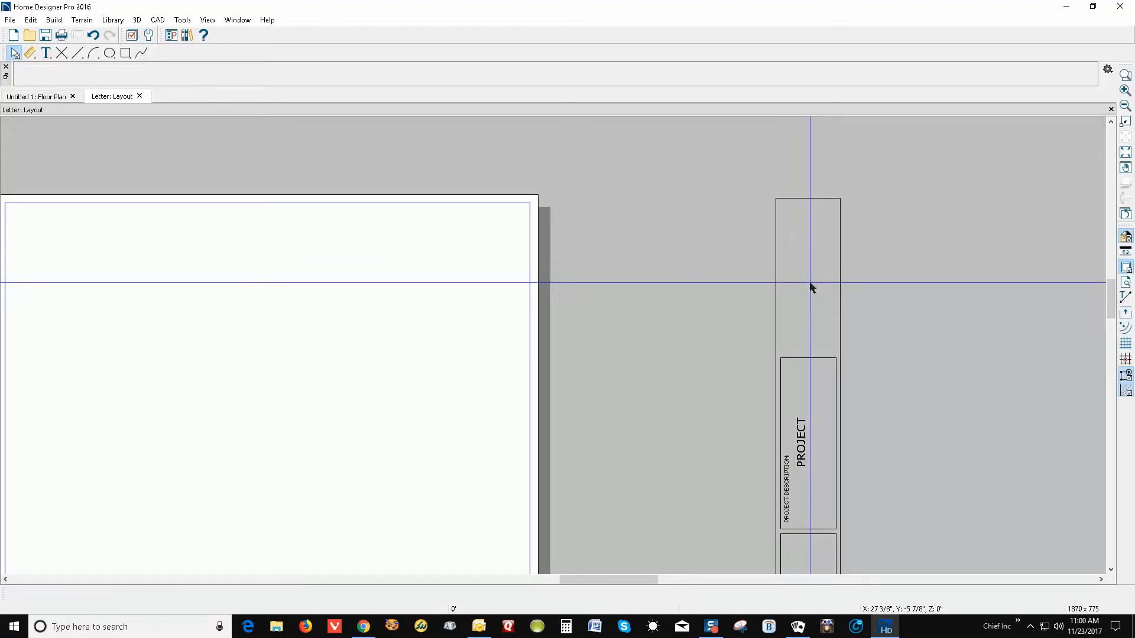
Pull the title block's top edge further down
{"action": "left_click", "coordinate": [809, 202]}
{"action": "left_click_drag", "start_coordinate": [809, 199], "coordinate": [811, 352]}
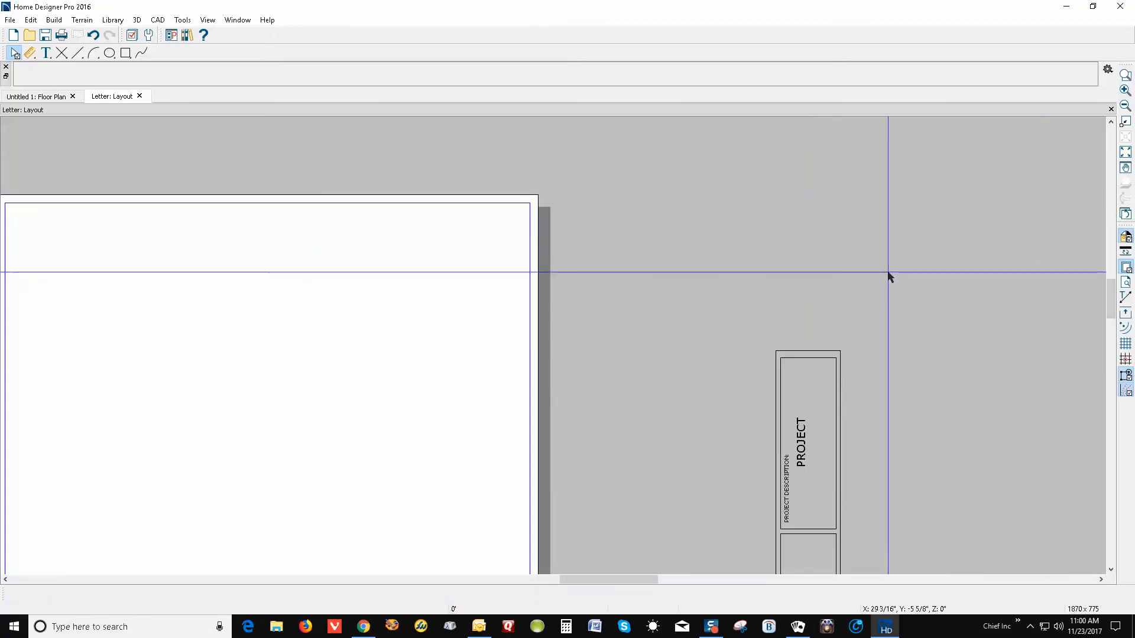
{"action": "scroll", "coordinate": [912, 198], "scroll_direction": "down", "scroll_amount": 3}
{"action": "scroll", "coordinate": [885, 390], "scroll_direction": "up", "scroll_amount": 3}
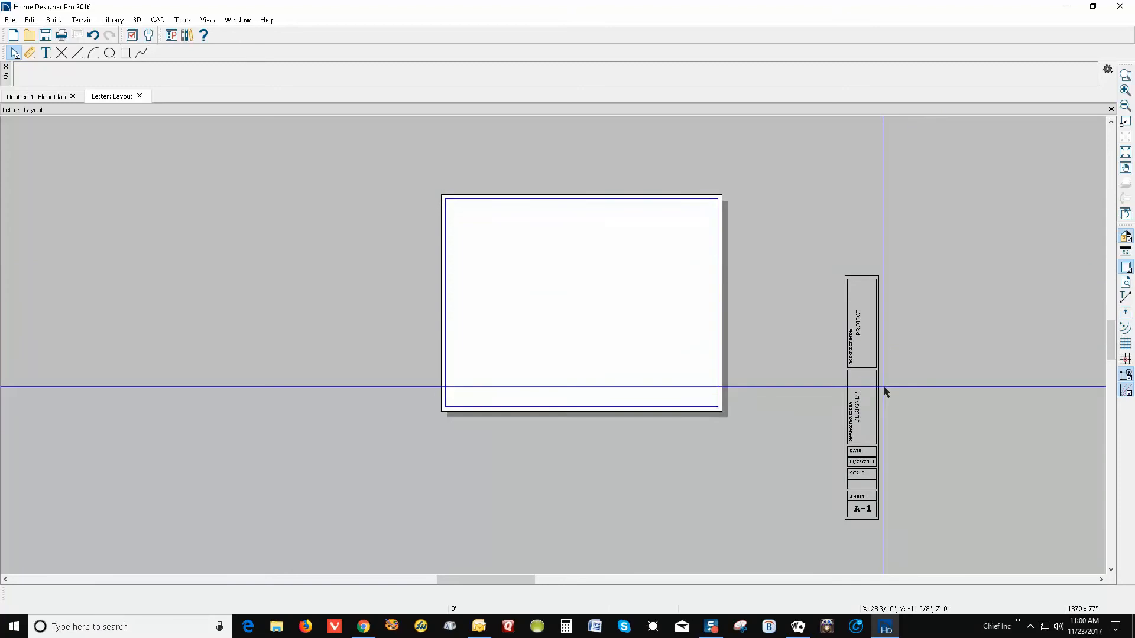
{"action": "scroll", "coordinate": [885, 535], "scroll_direction": "up", "scroll_amount": 3}
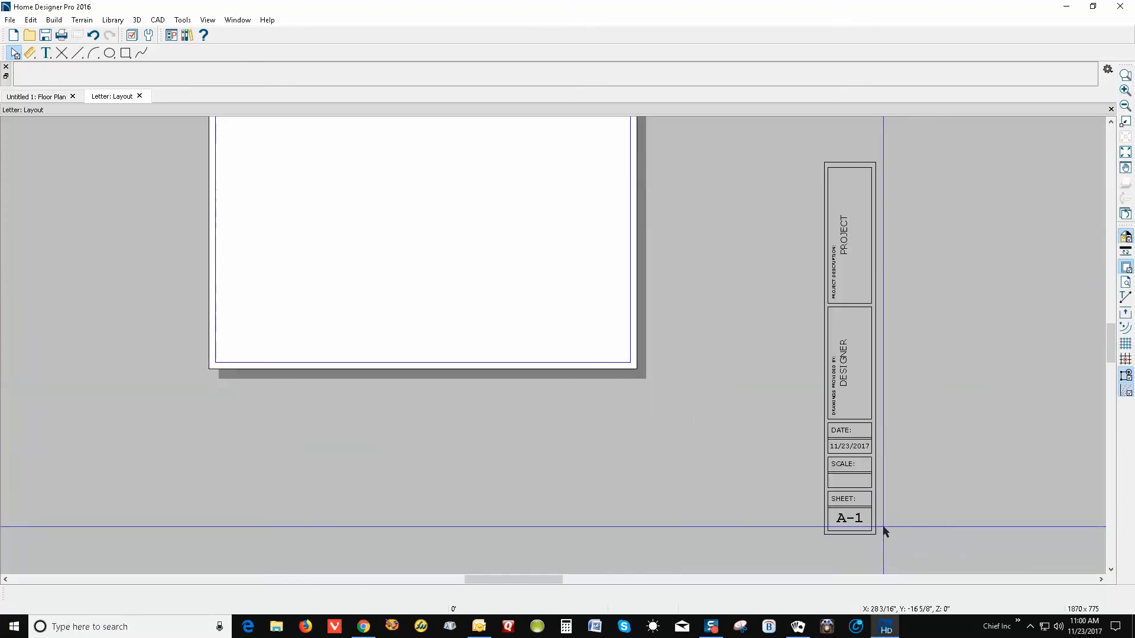
Remove the SCALE section's empty boxes and select the SHEET and A-1 boxes
{"action": "left_click", "coordinate": [826, 454]}
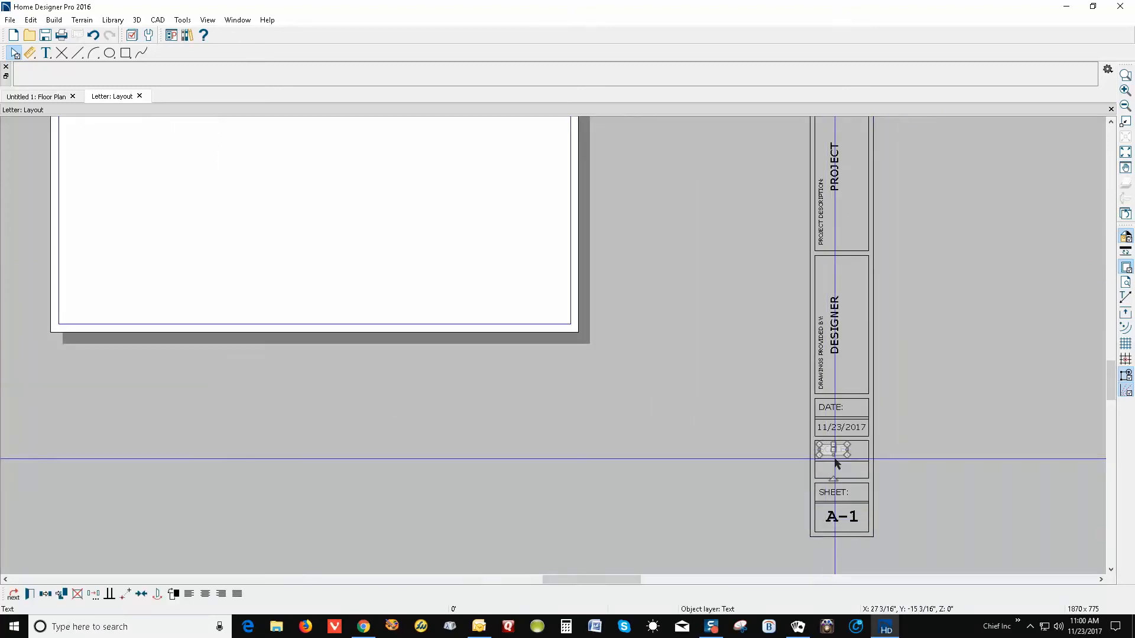
{"action": "left_click", "coordinate": [837, 439]}
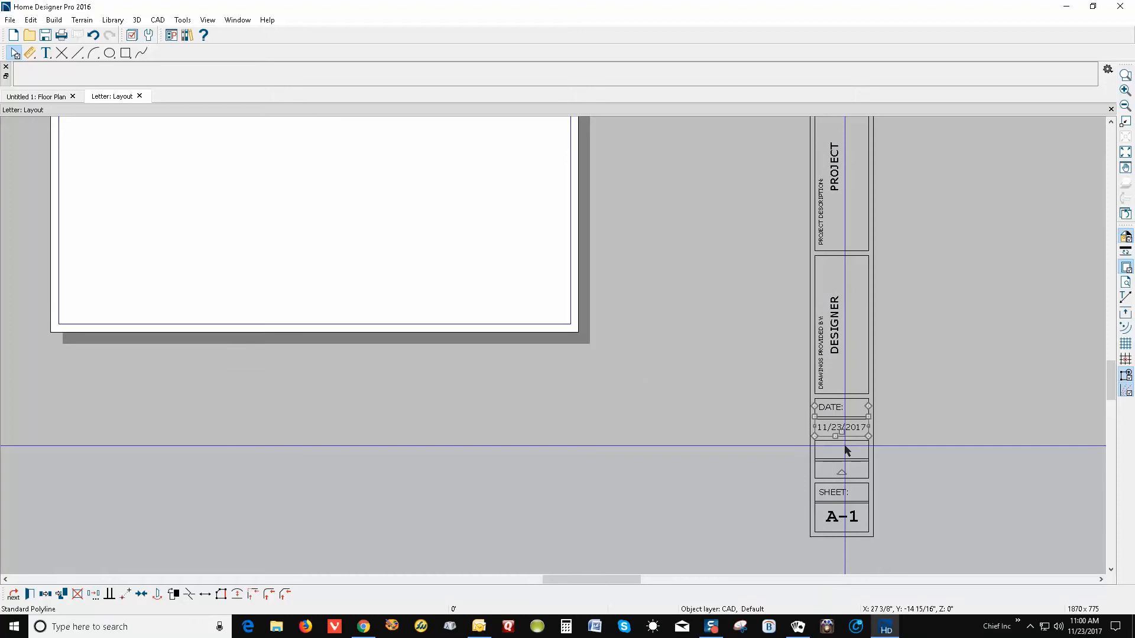
{"action": "key", "text": "Delete"}
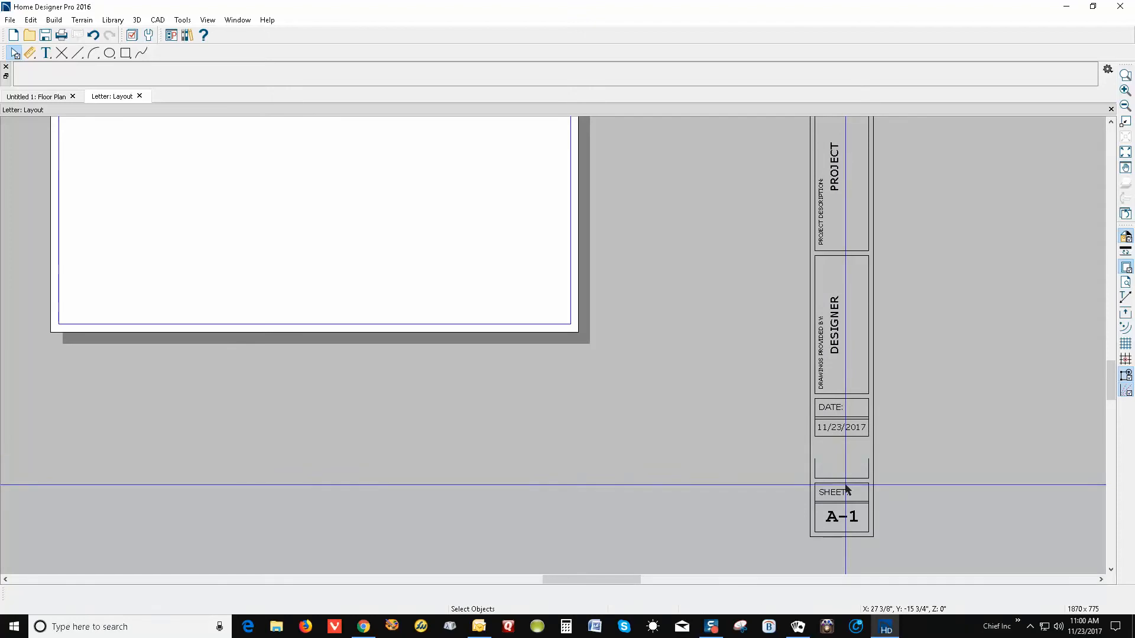
{"action": "left_click", "coordinate": [847, 478]}
{"action": "key", "text": "Delete"}
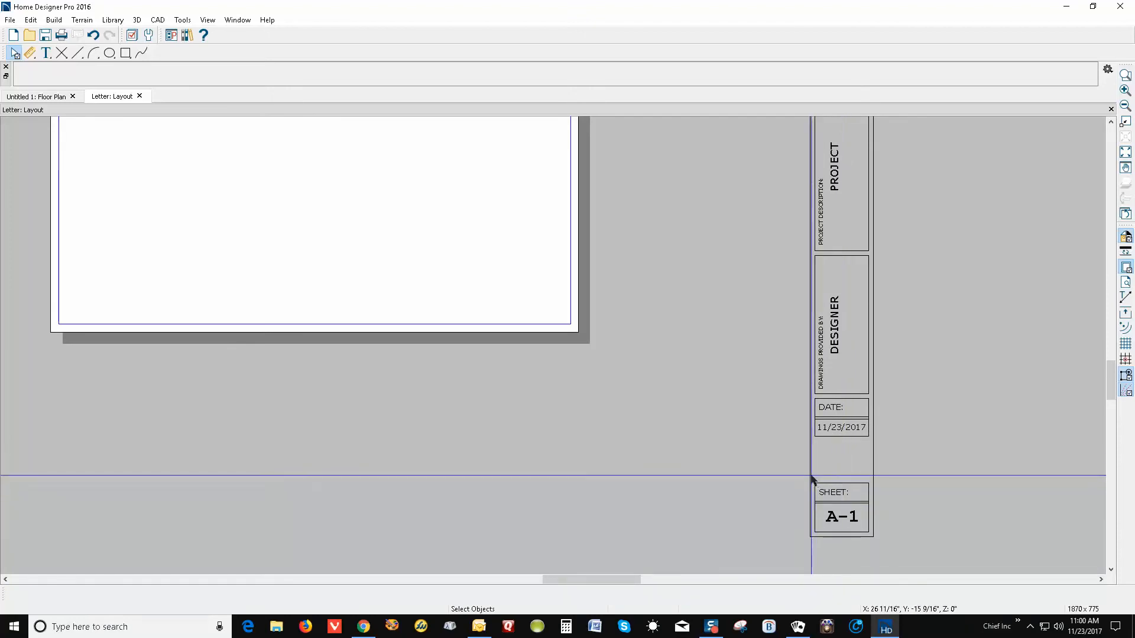
{"action": "left_click_drag", "start_coordinate": [814, 477], "coordinate": [849, 464]}
Move the SHEET and A-1 boxes under the date and raise the title block's bottom edge
{"action": "left_click", "coordinate": [852, 536]}
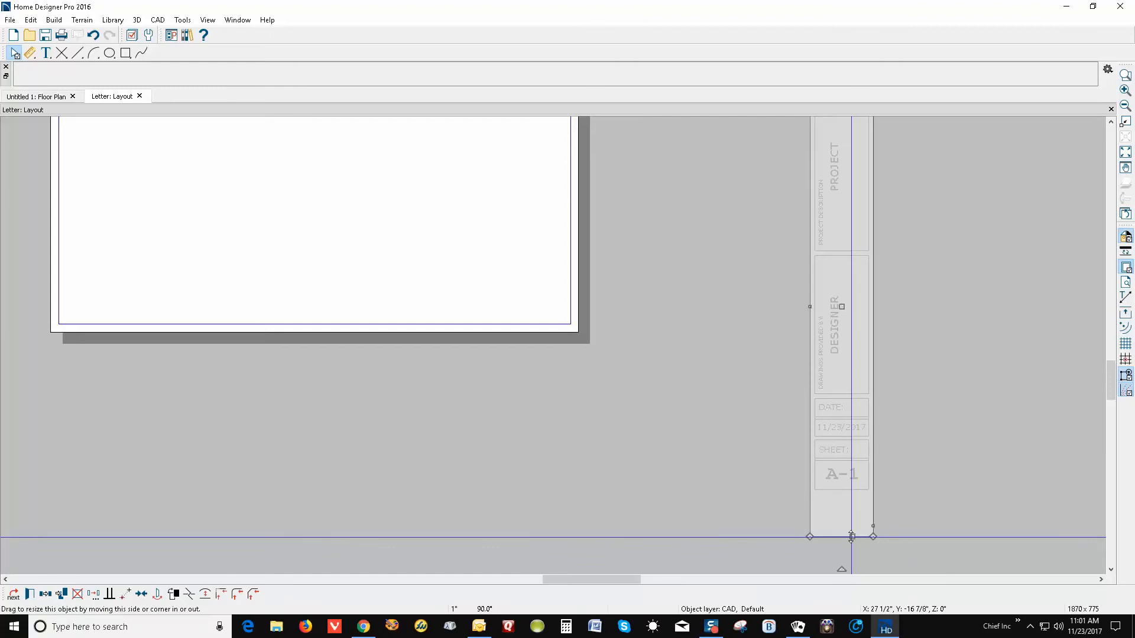
{"action": "left_click_drag", "start_coordinate": [851, 536], "coordinate": [845, 495]}
{"action": "scroll", "coordinate": [910, 475], "scroll_direction": "down", "scroll_amount": 3}
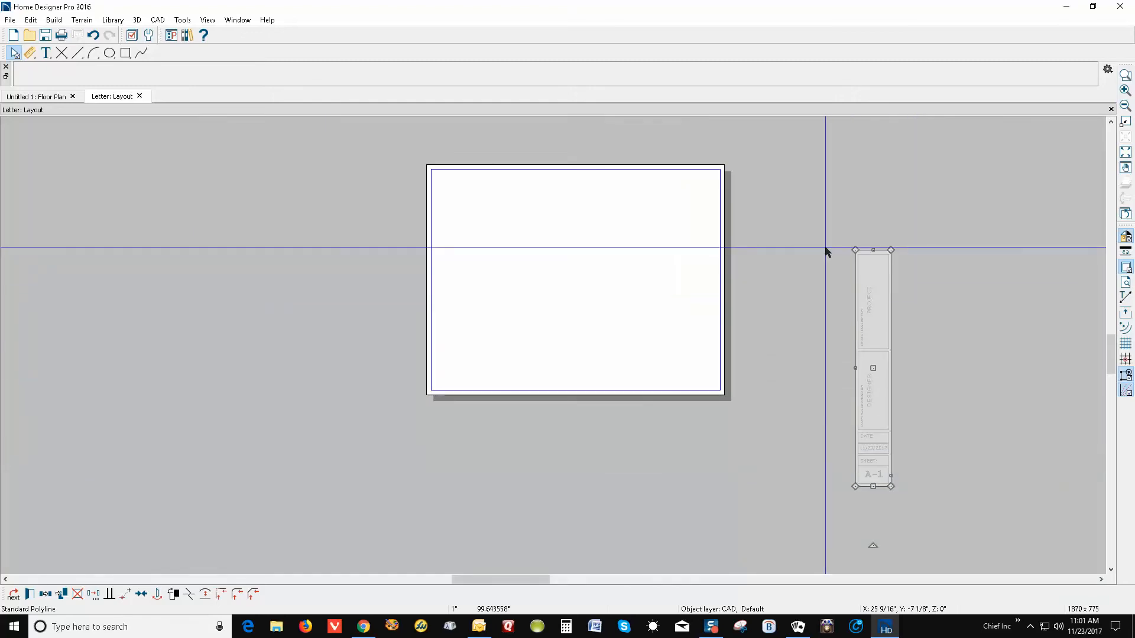
Select the entire title block and move it onto the page's right edge
{"action": "left_click_drag", "start_coordinate": [823, 221], "coordinate": [824, 476]}
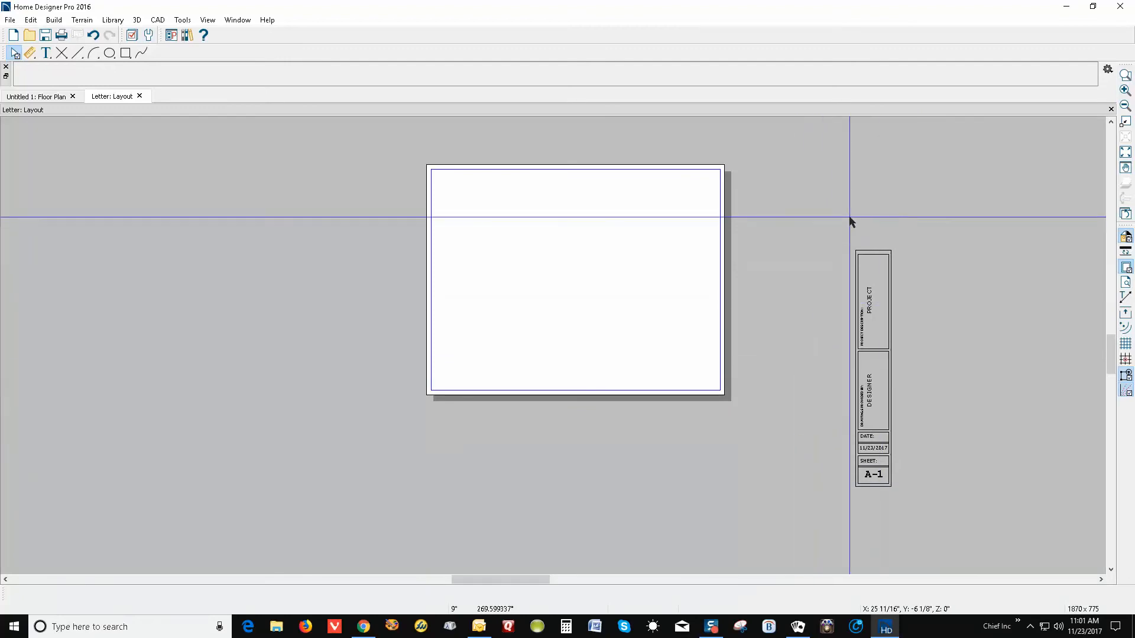
{"action": "left_click_drag", "start_coordinate": [809, 232], "coordinate": [956, 522]}
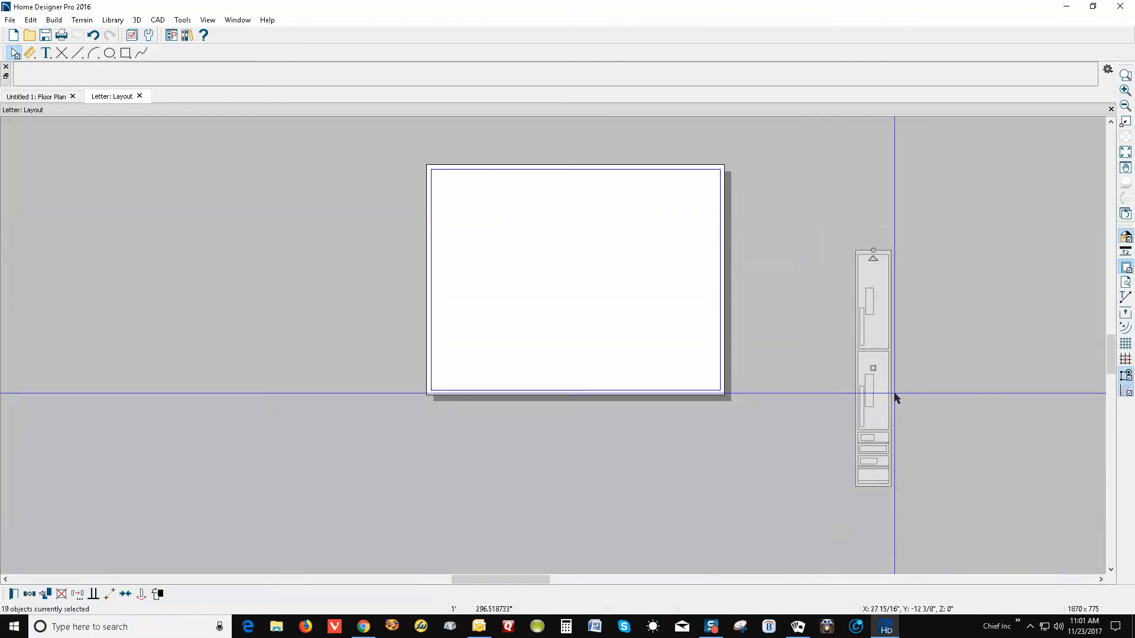
{"action": "left_click_drag", "start_coordinate": [876, 371], "coordinate": [702, 273]}
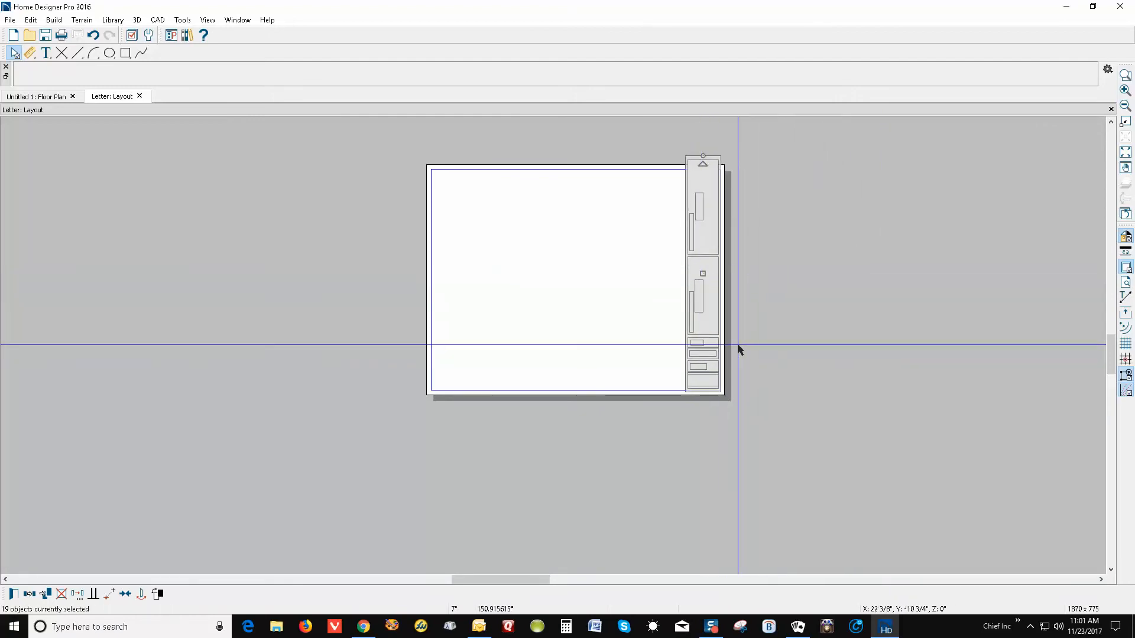
Lower the top edges of the Project Description box and the title-block frame
{"action": "scroll", "coordinate": [679, 165], "scroll_direction": "up", "scroll_amount": 4}
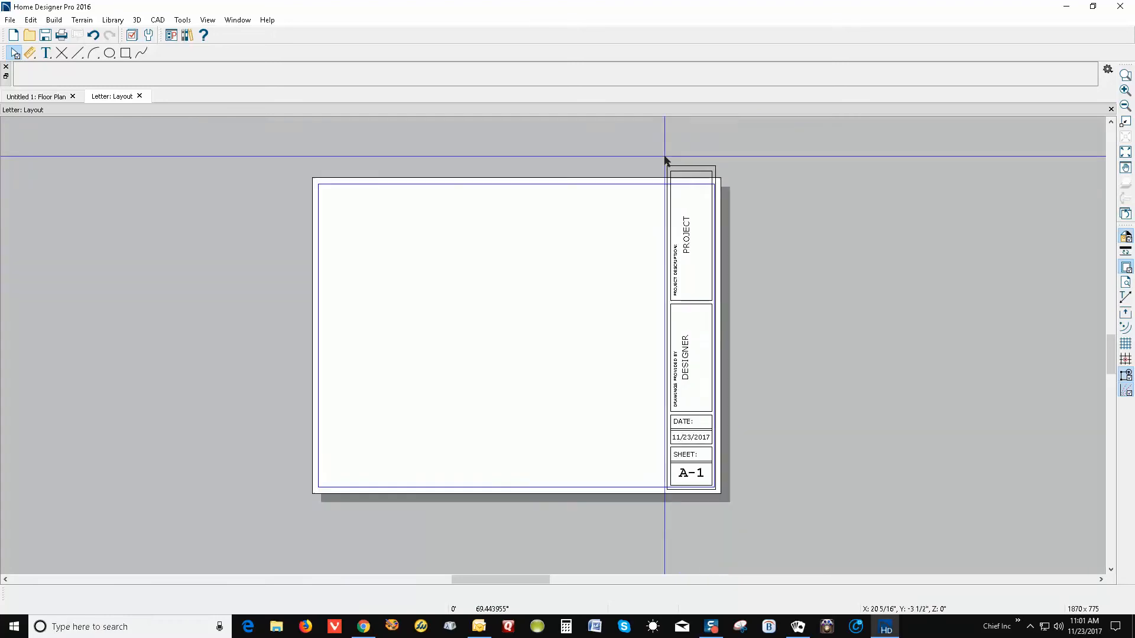
{"action": "left_click", "coordinate": [704, 178]}
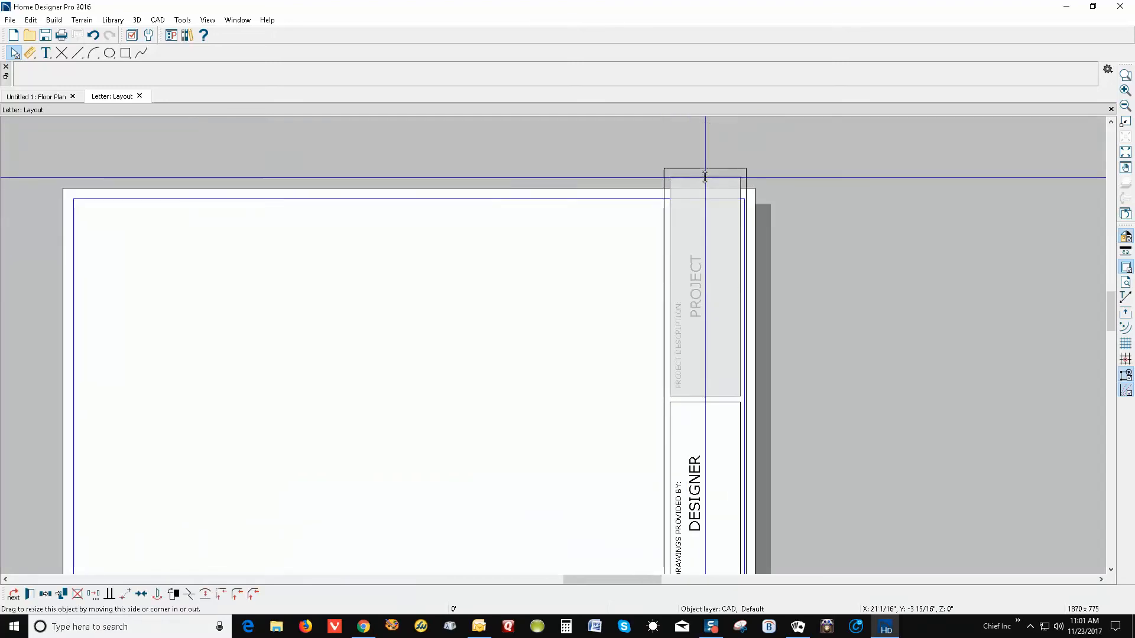
{"action": "left_click_drag", "start_coordinate": [704, 177], "coordinate": [705, 211]}
{"action": "left_click_drag", "start_coordinate": [705, 214], "coordinate": [703, 210]}
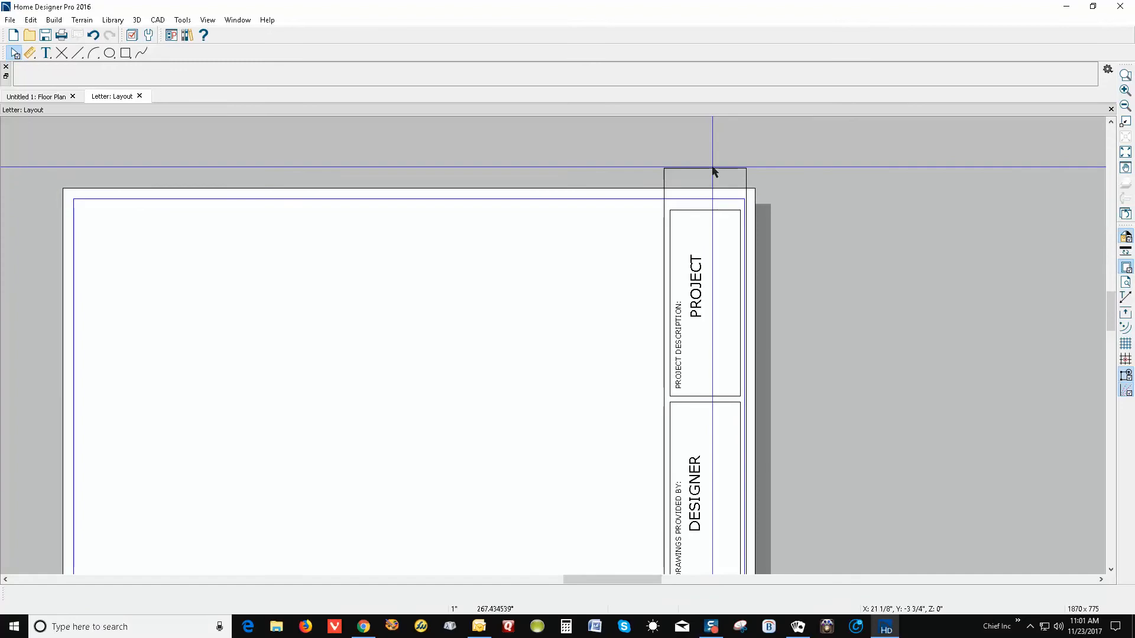
{"action": "left_click", "coordinate": [711, 170]}
{"action": "left_click_drag", "start_coordinate": [707, 175], "coordinate": [708, 203]}
Select all title-block pieces and move them flush with the page border
{"action": "scroll", "coordinate": [763, 218], "scroll_direction": "down", "scroll_amount": 5}
{"action": "scroll", "coordinate": [937, 234], "scroll_direction": "down", "scroll_amount": 1}
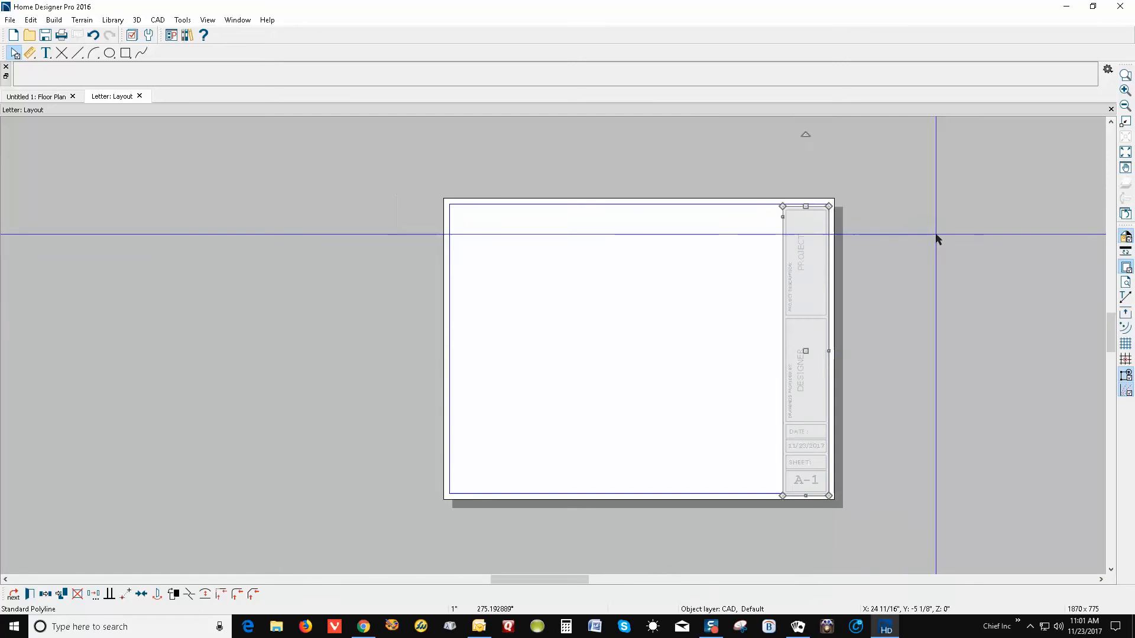
{"action": "left_click", "coordinate": [910, 405]}
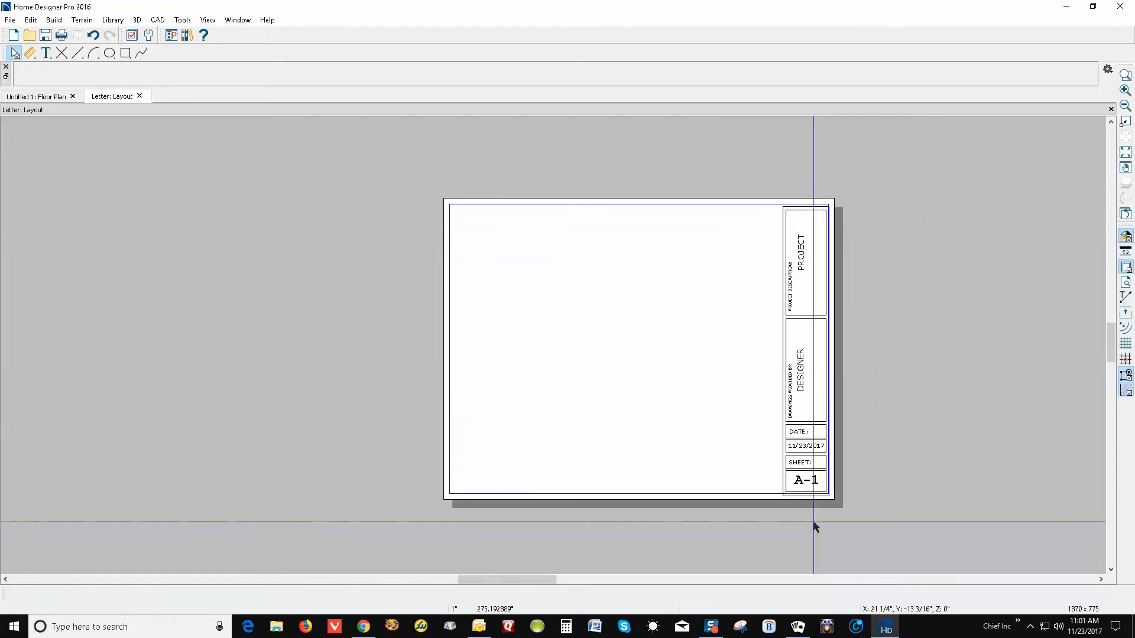
{"action": "scroll", "coordinate": [810, 520], "scroll_direction": "up", "scroll_amount": 2}
{"action": "scroll", "coordinate": [847, 406], "scroll_direction": "down", "scroll_amount": 1}
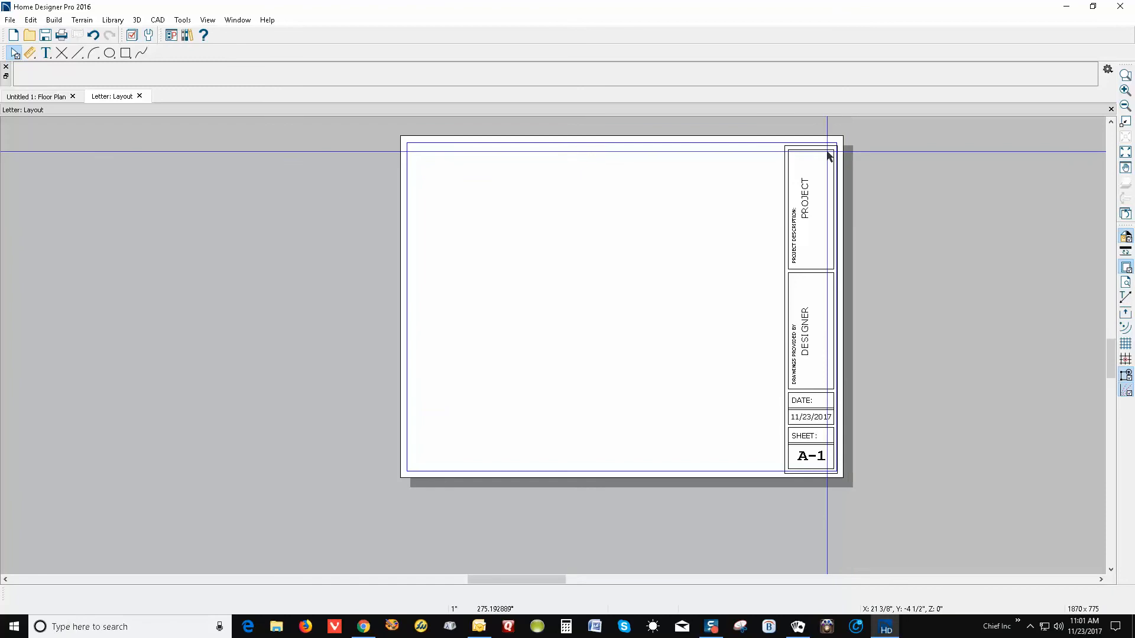
{"action": "left_click_drag", "start_coordinate": [759, 137], "coordinate": [863, 485]}
{"action": "left_click_drag", "start_coordinate": [809, 308], "coordinate": [809, 306]}
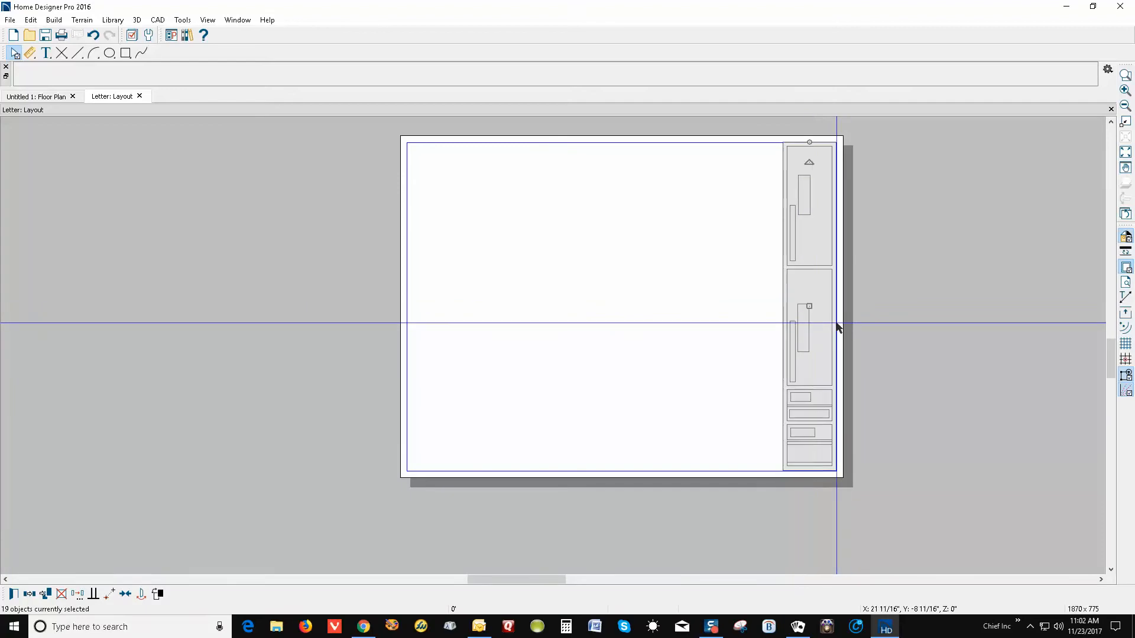
{"action": "left_click", "coordinate": [921, 347]}
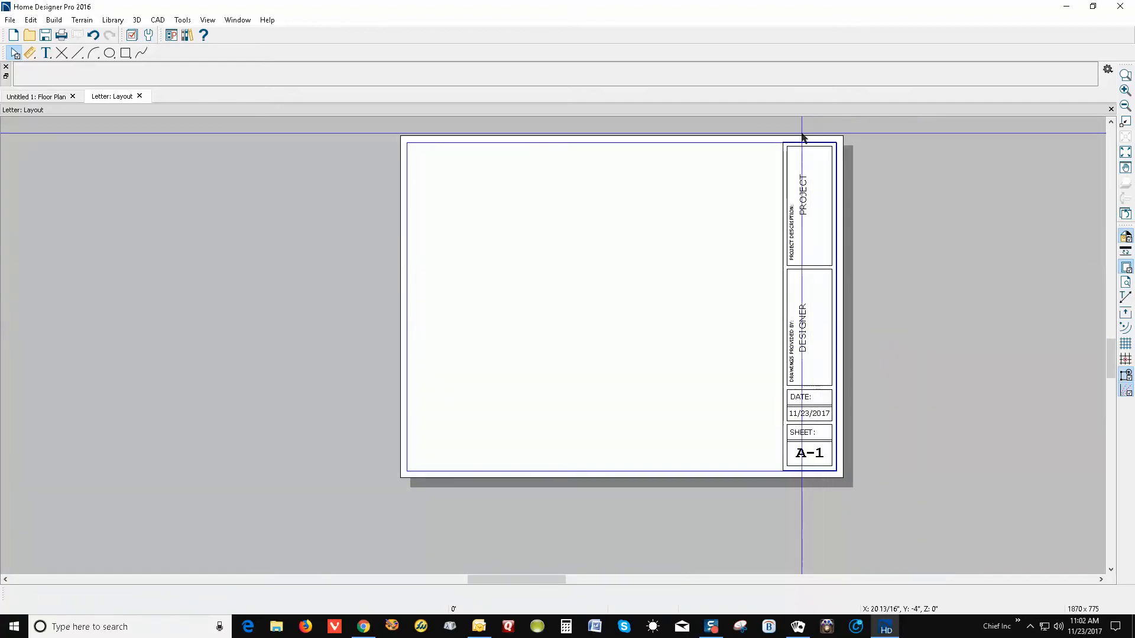
Lower the outer title-block frame's top edge slightly to fit the border
{"action": "scroll", "coordinate": [806, 138], "scroll_direction": "up", "scroll_amount": 4}
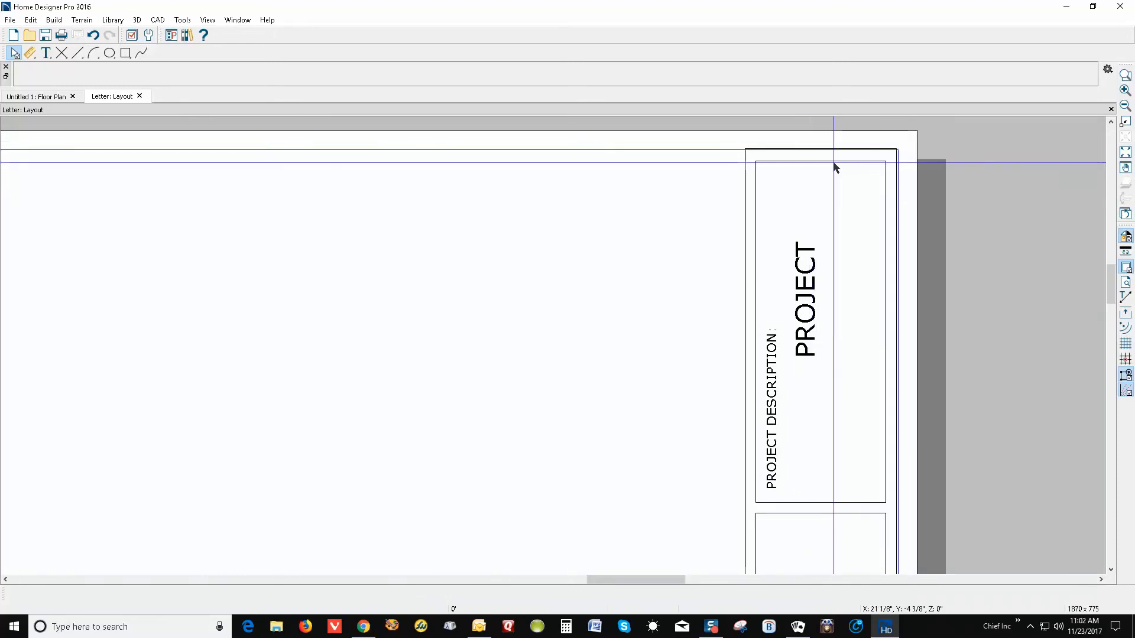
{"action": "left_click", "coordinate": [833, 167]}
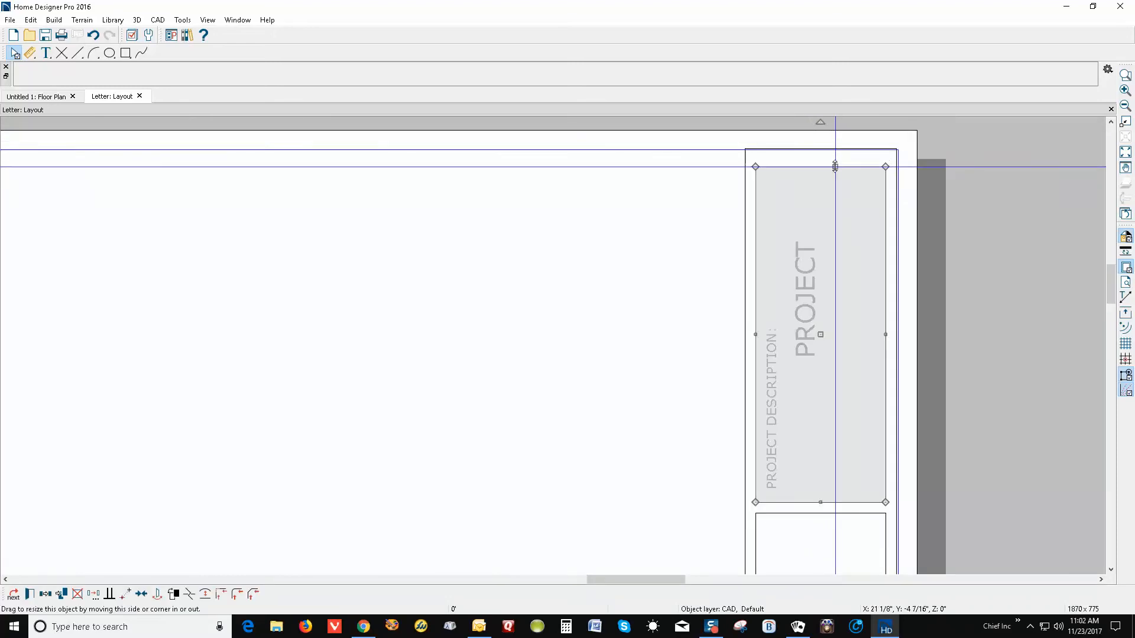
{"action": "left_click", "coordinate": [821, 149]}
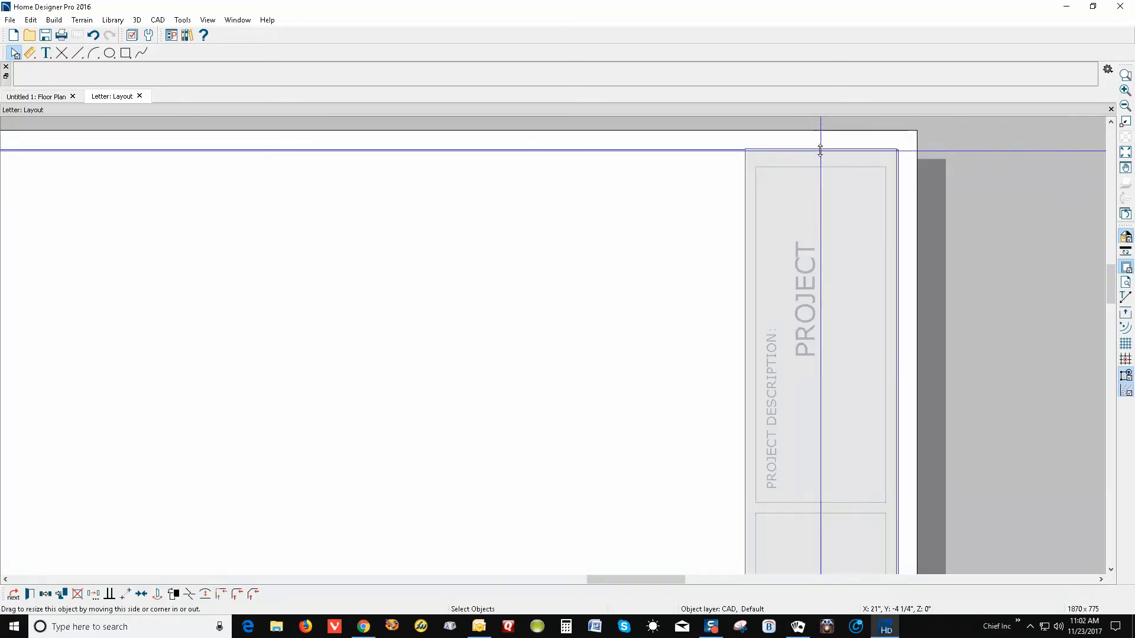
{"action": "left_click_drag", "start_coordinate": [820, 149], "coordinate": [825, 158]}
{"action": "left_click", "coordinate": [1045, 164]}
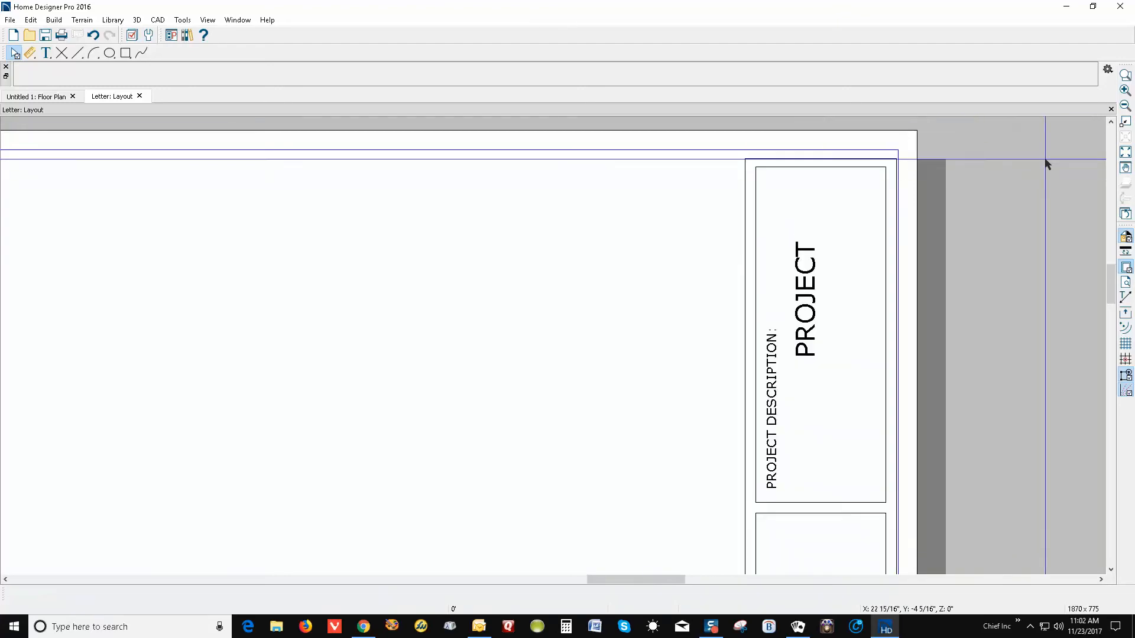
Fit the sheet in the window and open the date text's Text Specification
{"action": "scroll", "coordinate": [1045, 165], "scroll_direction": "down", "scroll_amount": 5}
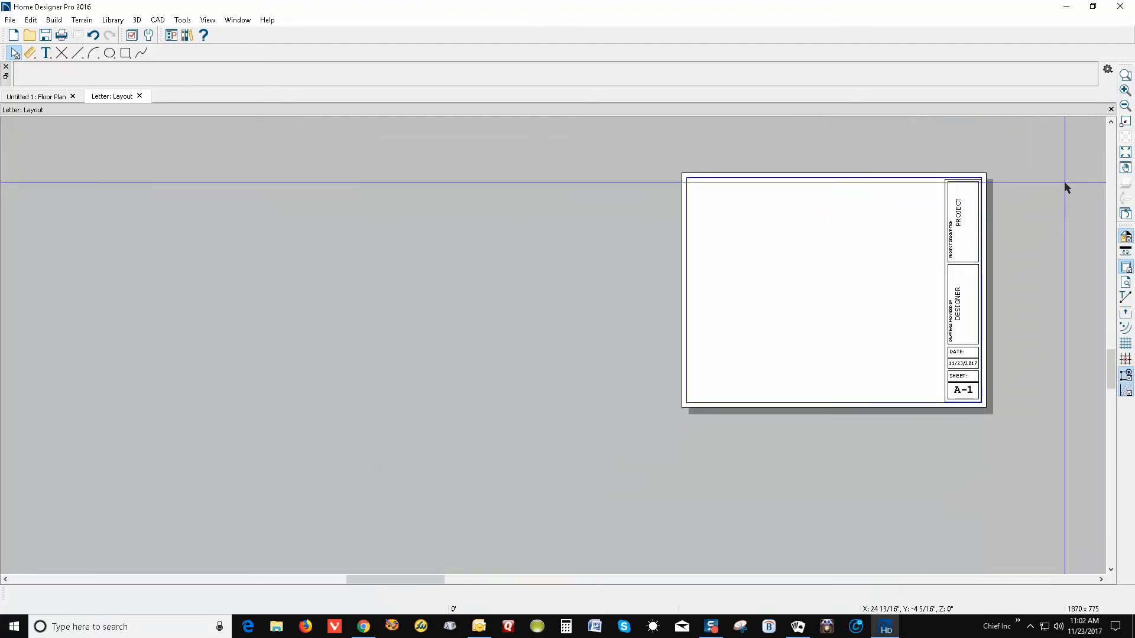
{"action": "left_click", "coordinate": [1125, 152]}
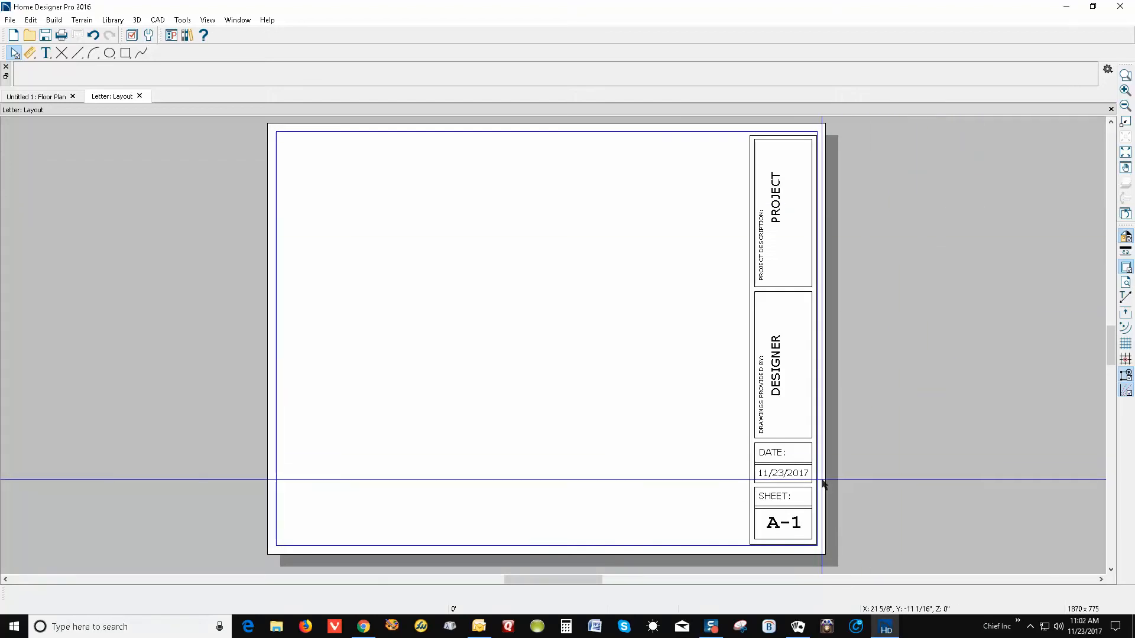
{"action": "double_click", "coordinate": [789, 480]}
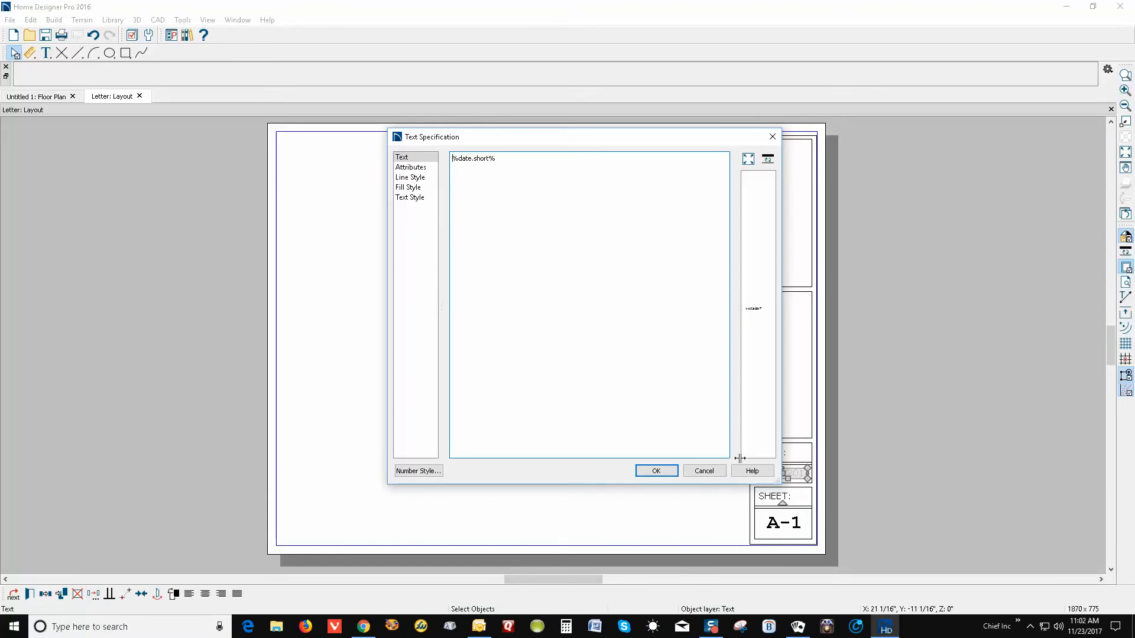
Leave the date unchanged and replace the sheet number's %page% variable with 1, giving A-1
{"action": "left_click", "coordinate": [645, 473]}
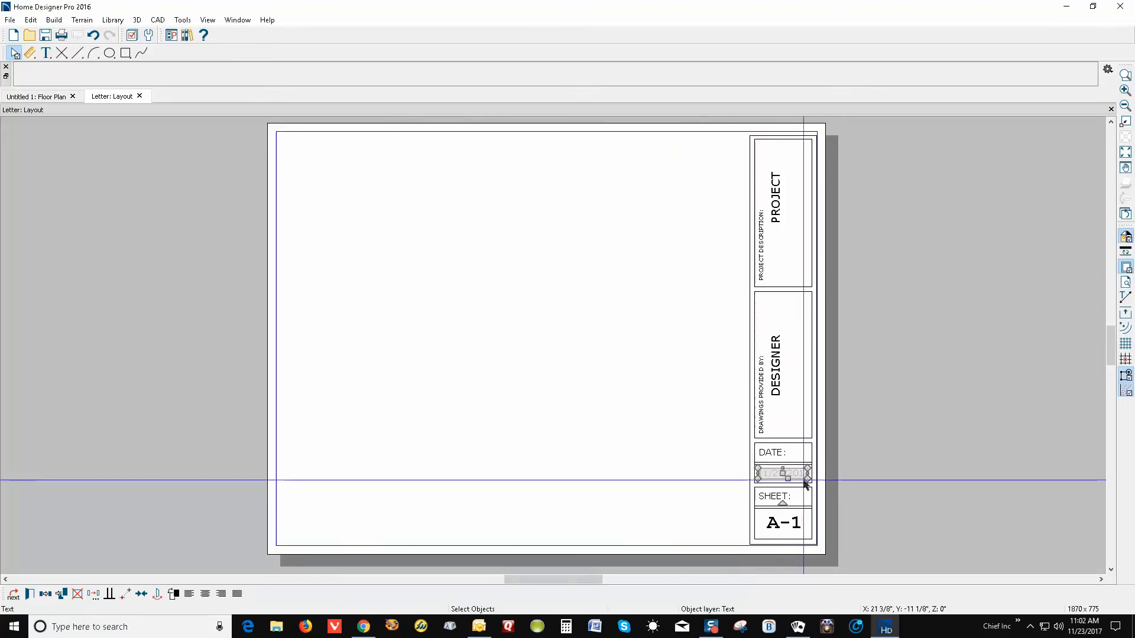
{"action": "left_click", "coordinate": [684, 484]}
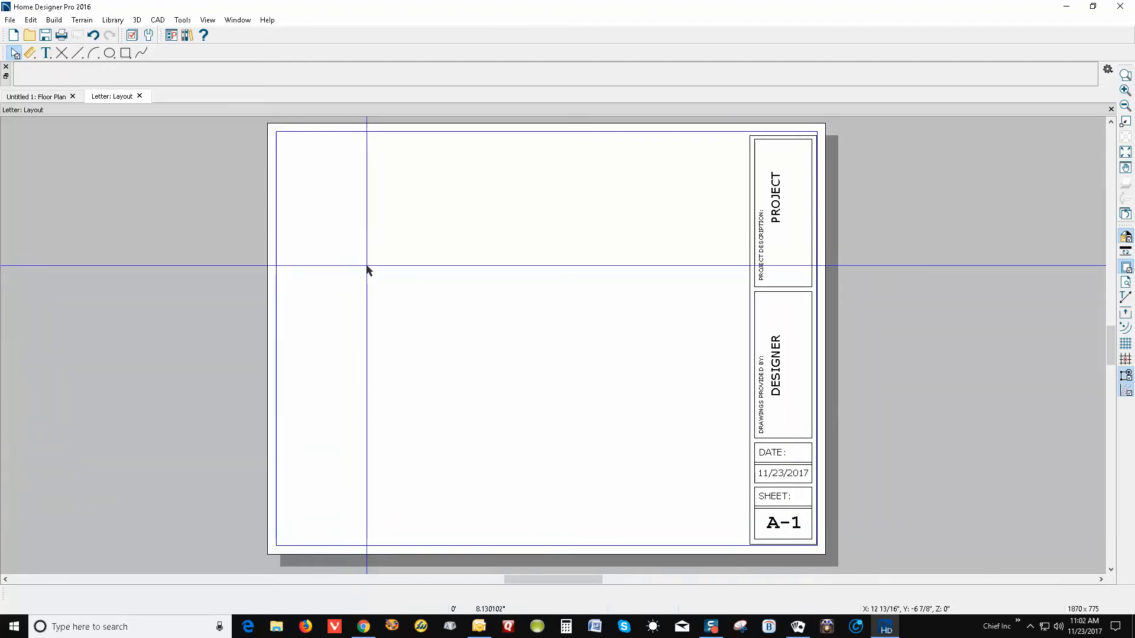
{"action": "double_click", "coordinate": [792, 526]}
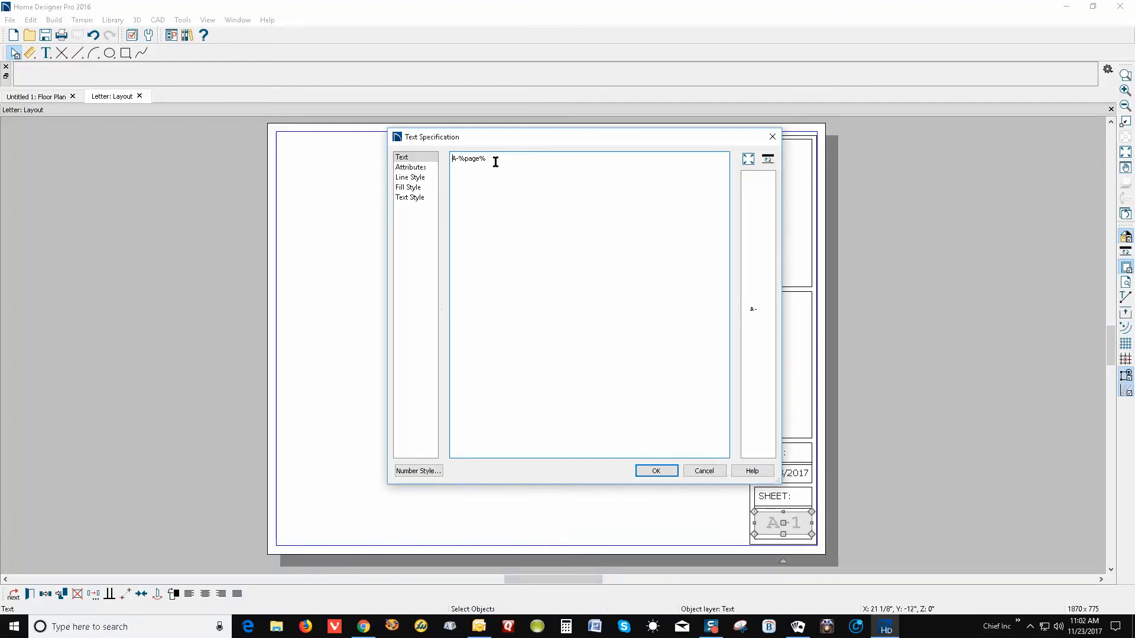
{"action": "left_click_drag", "start_coordinate": [495, 162], "coordinate": [477, 150]}
{"action": "left_click", "coordinate": [452, 189]}
{"action": "left_click_drag", "start_coordinate": [460, 159], "coordinate": [537, 160]}
{"action": "type", "text": "1"}
{"action": "left_click", "coordinate": [657, 471]}
Reopen the sheet number's settings to verify A-1, then cancel
{"action": "left_click", "coordinate": [903, 425]}
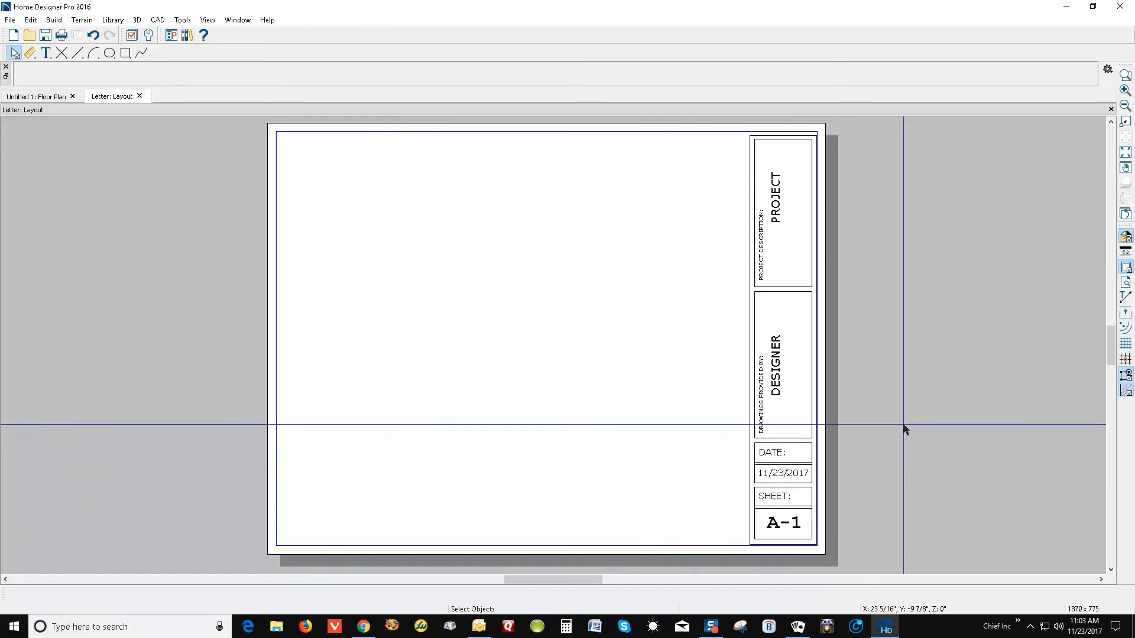
{"action": "double_click", "coordinate": [795, 533]}
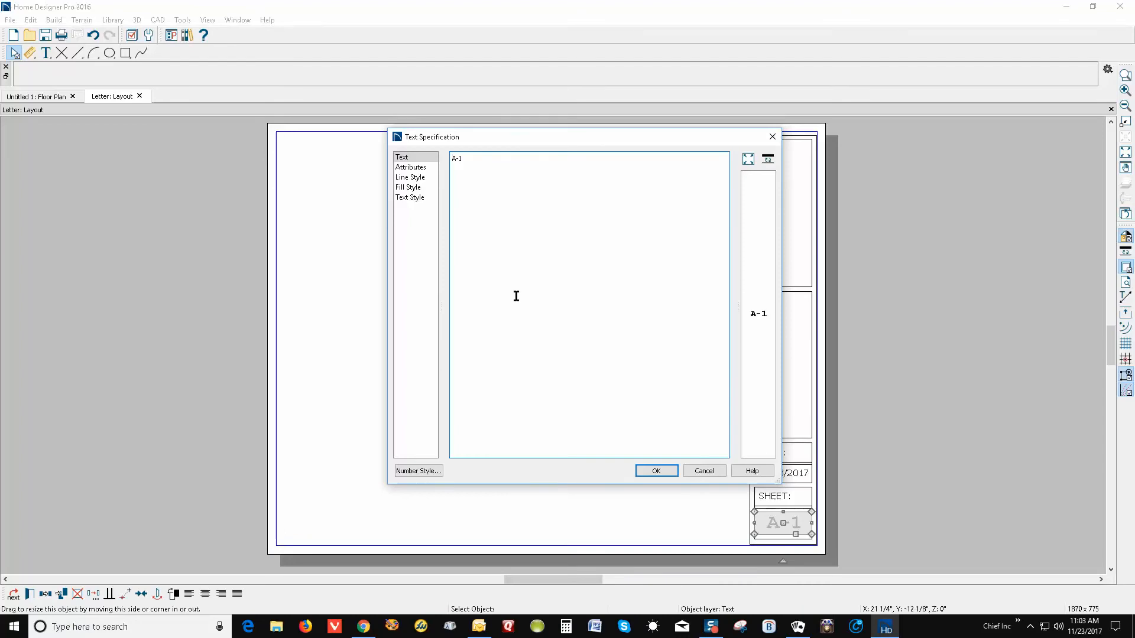
{"action": "left_click", "coordinate": [704, 471]}
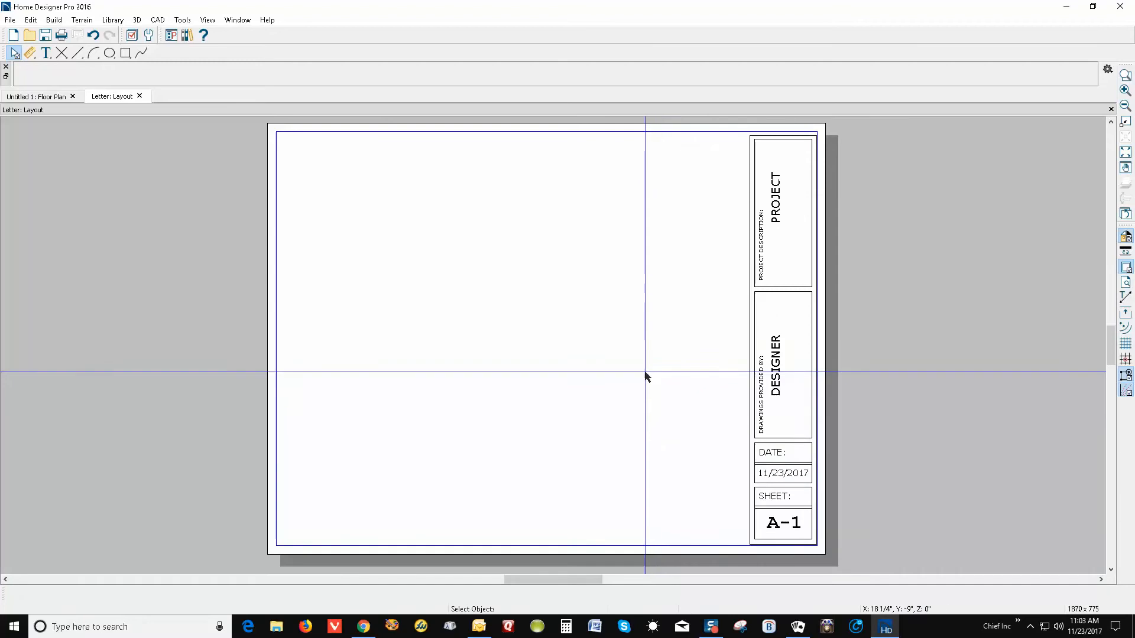
Replace the DESIGNER placeholder with the designer's full name, street address and city/state/ZIP line
{"action": "double_click", "coordinate": [769, 384]}
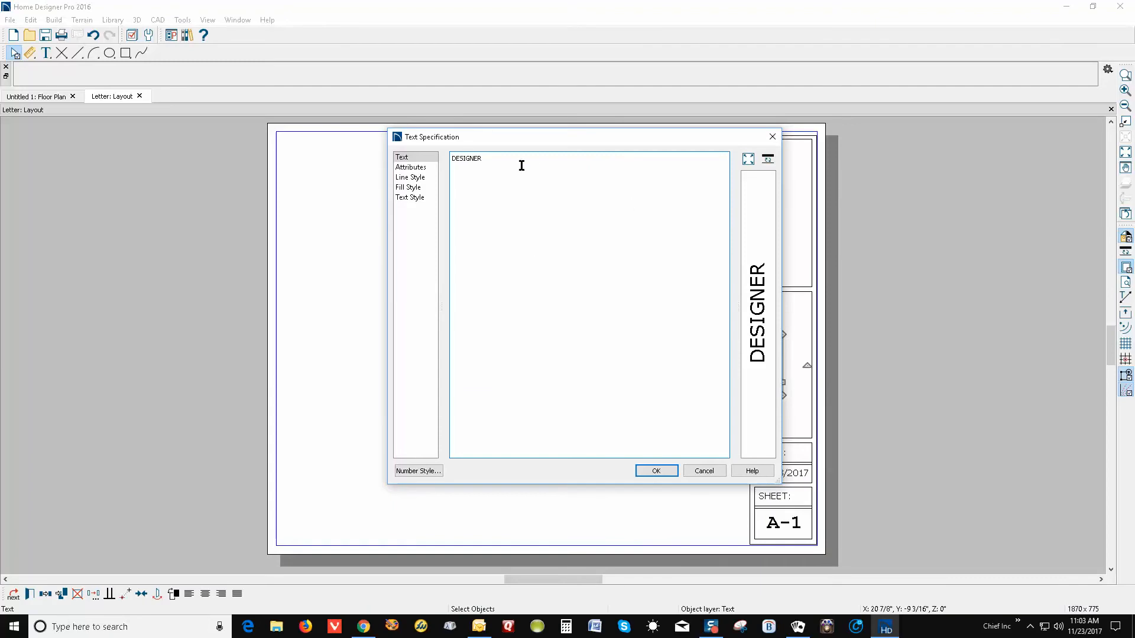
{"action": "left_click_drag", "start_coordinate": [521, 165], "coordinate": [478, 146]}
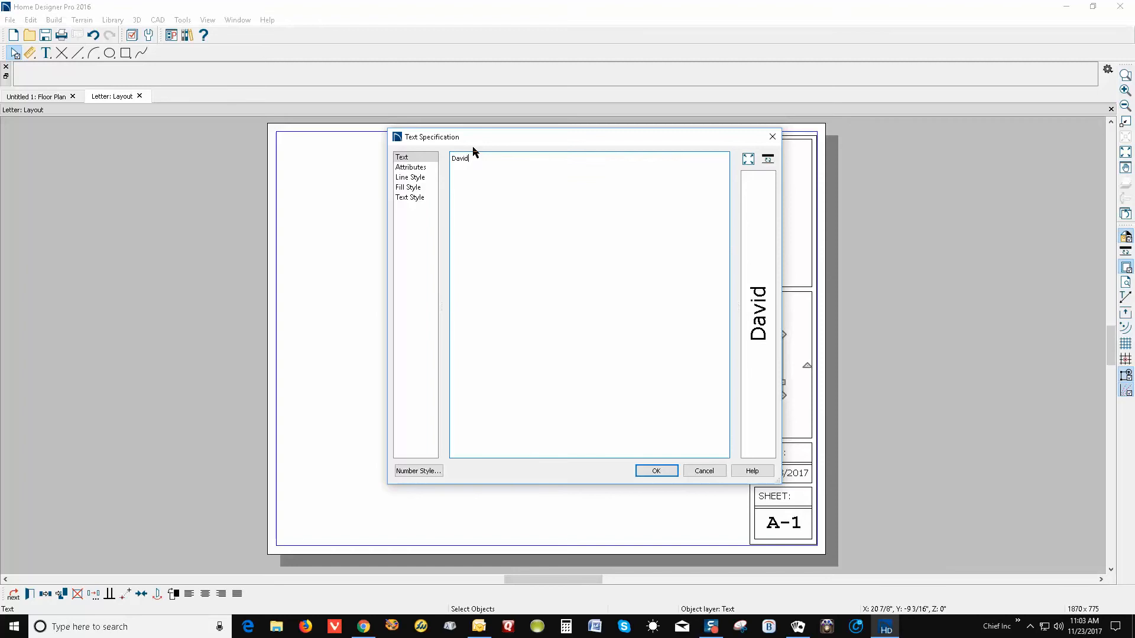
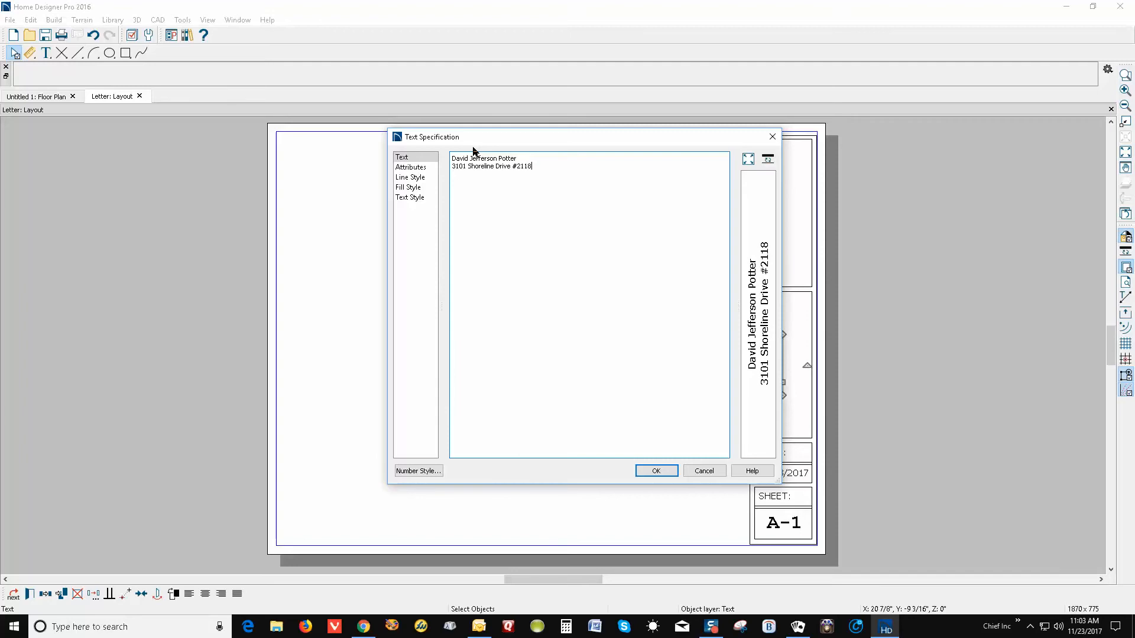
{"action": "key", "text": "Return"}
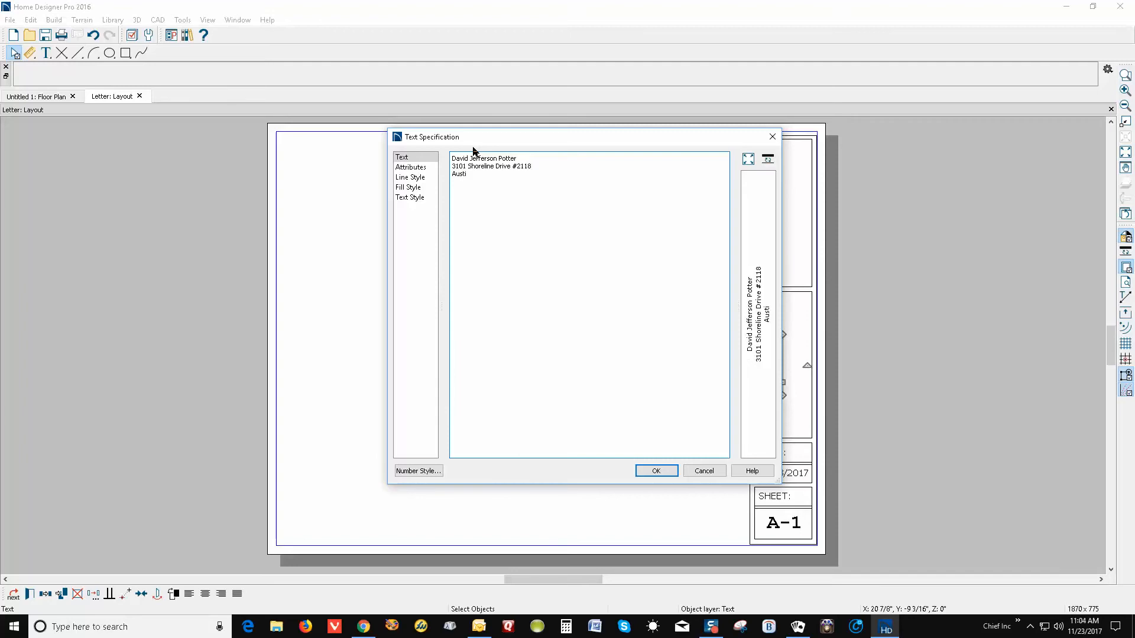
{"action": "left_click", "coordinate": [670, 472]}
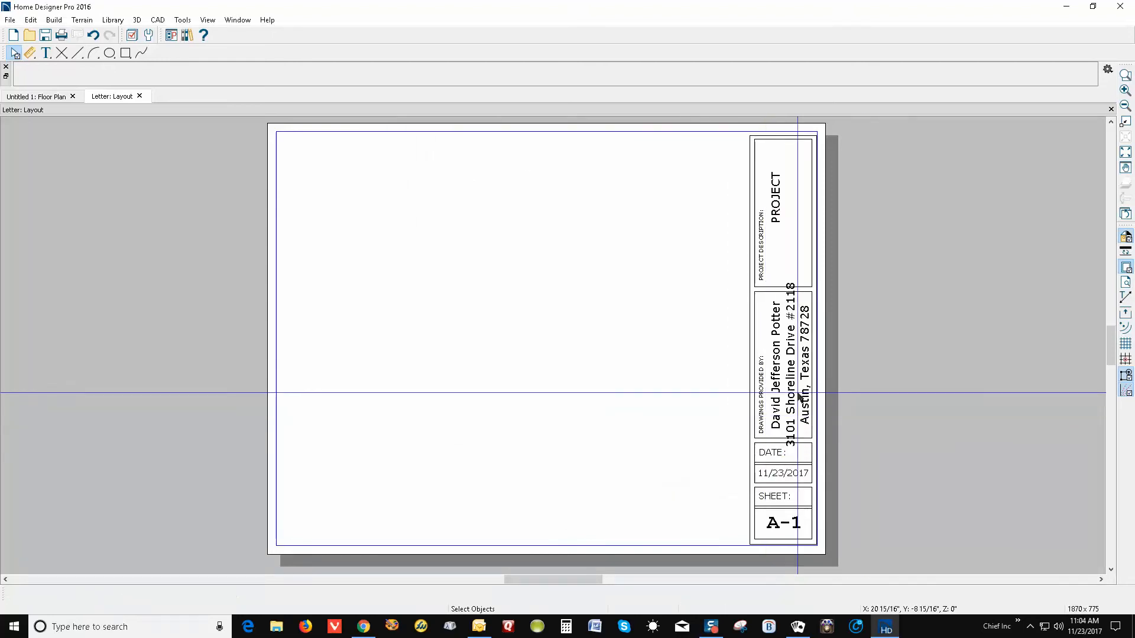
Open the address text's Text Style settings and inspect its character height
{"action": "double_click", "coordinate": [785, 366]}
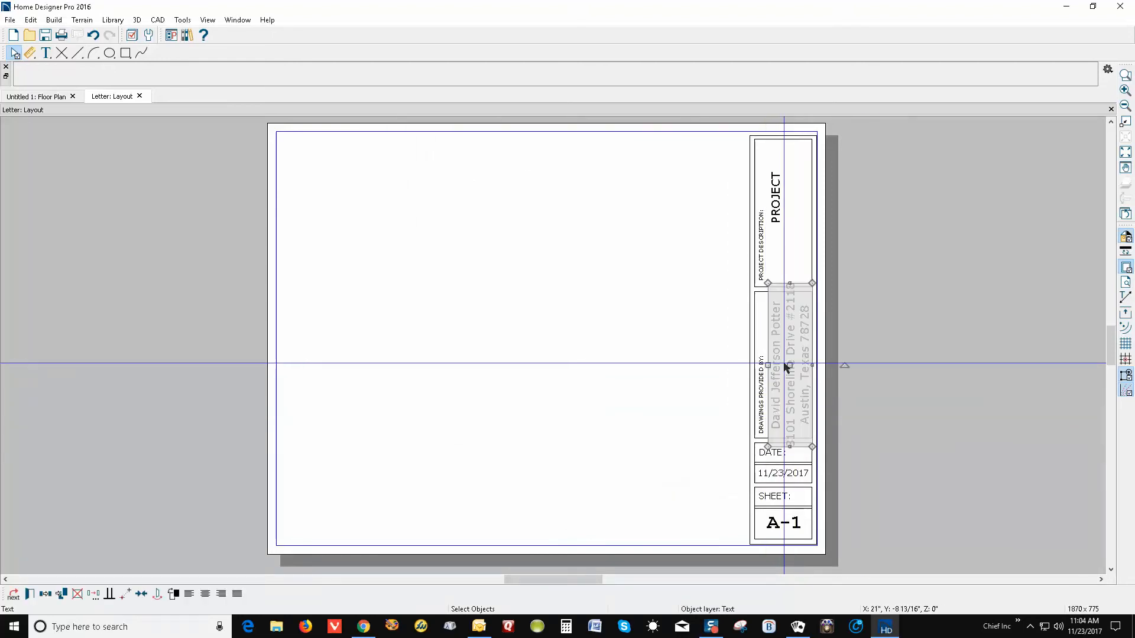
{"action": "left_click", "coordinate": [423, 198]}
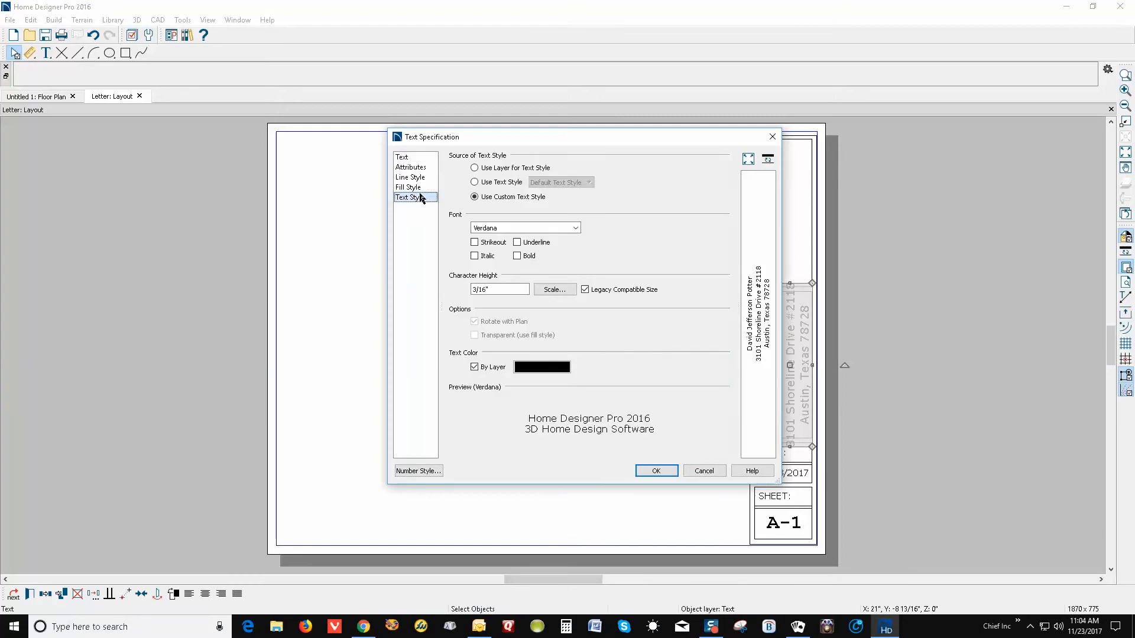
{"action": "left_click", "coordinate": [477, 199]}
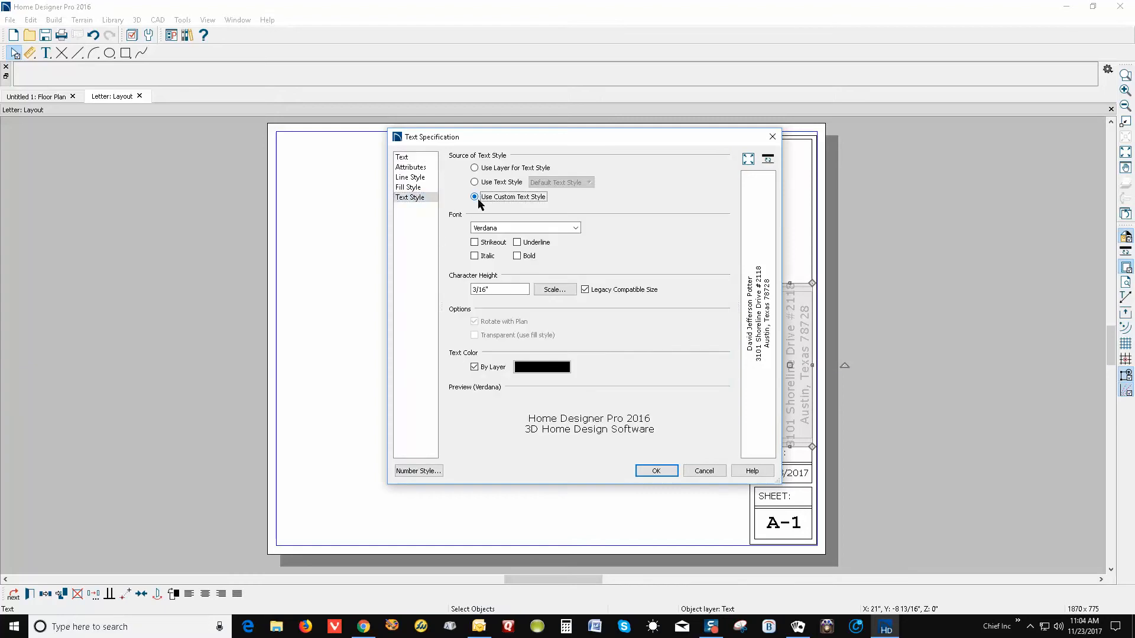
{"action": "left_click", "coordinate": [490, 292]}
{"action": "left_click", "coordinate": [398, 305]}
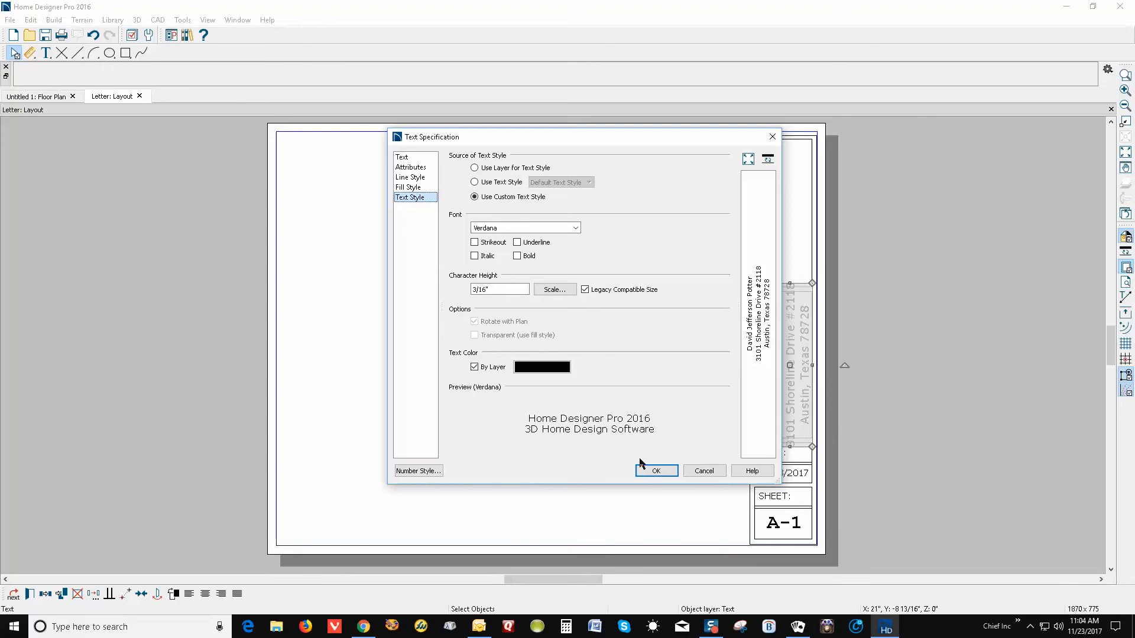
{"action": "left_click", "coordinate": [651, 469]}
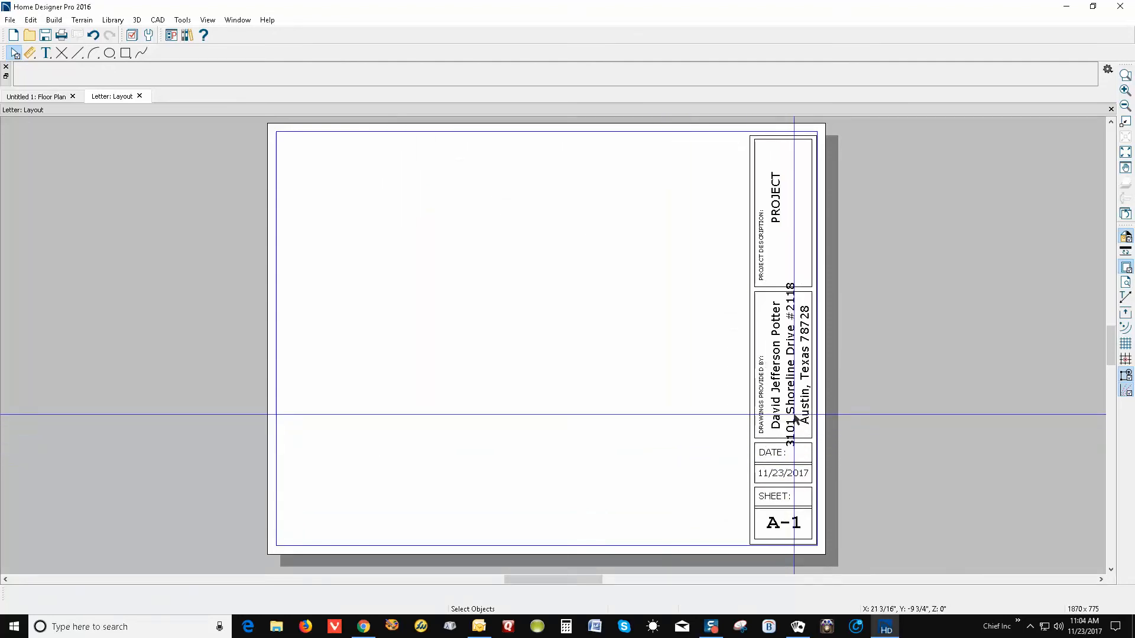
Change the address text's Character Height from 3/16" to 5/32"
{"action": "double_click", "coordinate": [800, 397]}
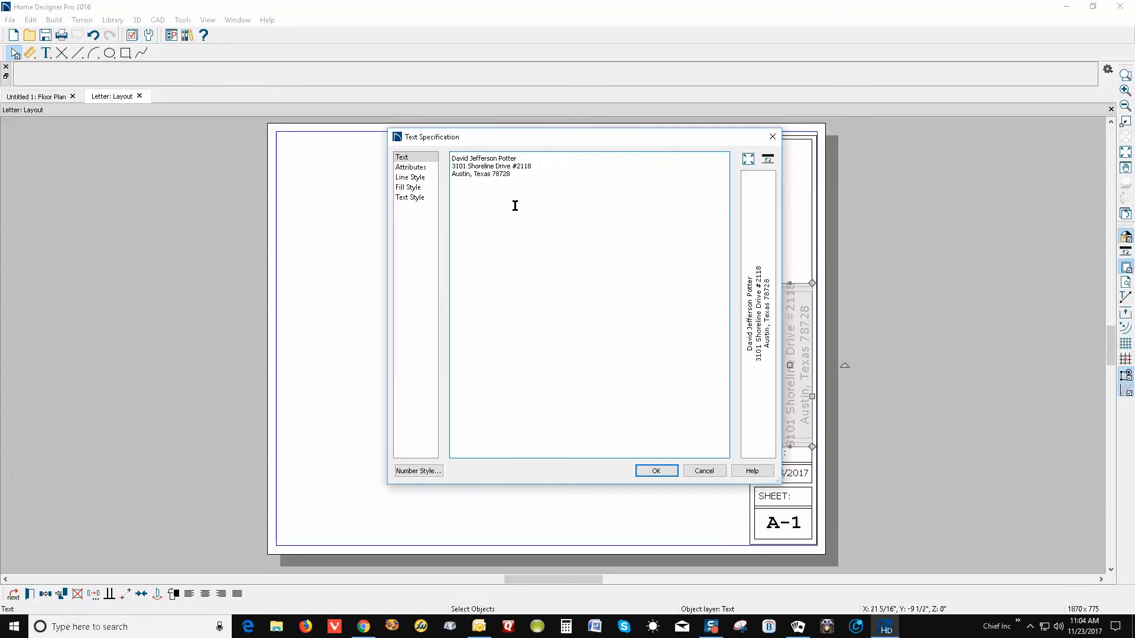
{"action": "left_click", "coordinate": [409, 197]}
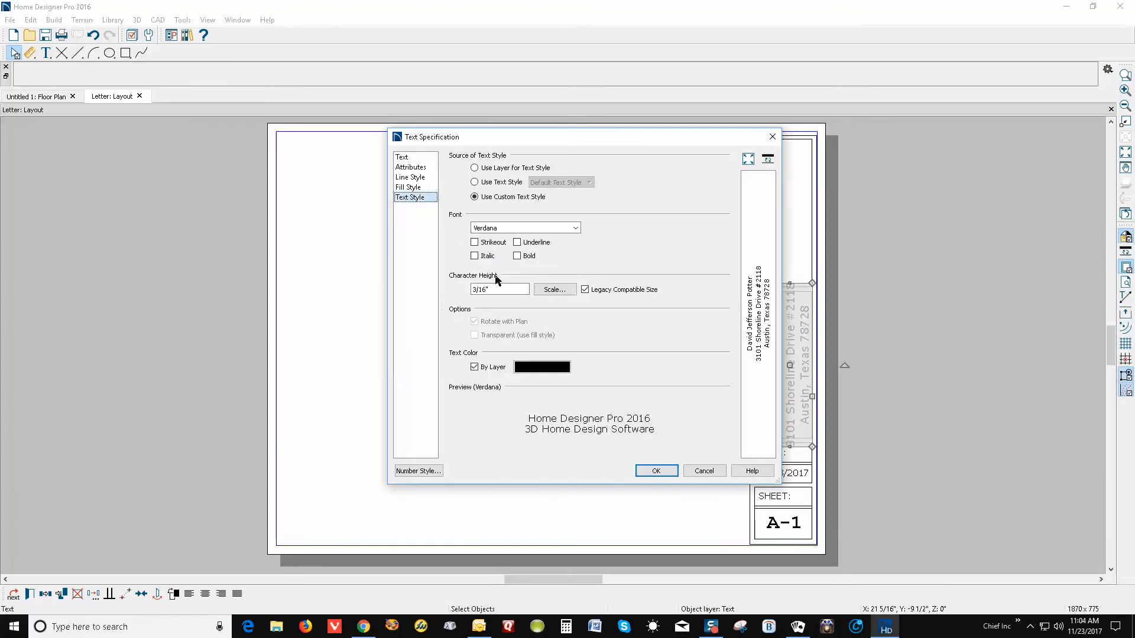
{"action": "left_click_drag", "start_coordinate": [491, 289], "coordinate": [357, 288]}
{"action": "type", "text": "5/32"}
{"action": "left_click", "coordinate": [654, 472]}
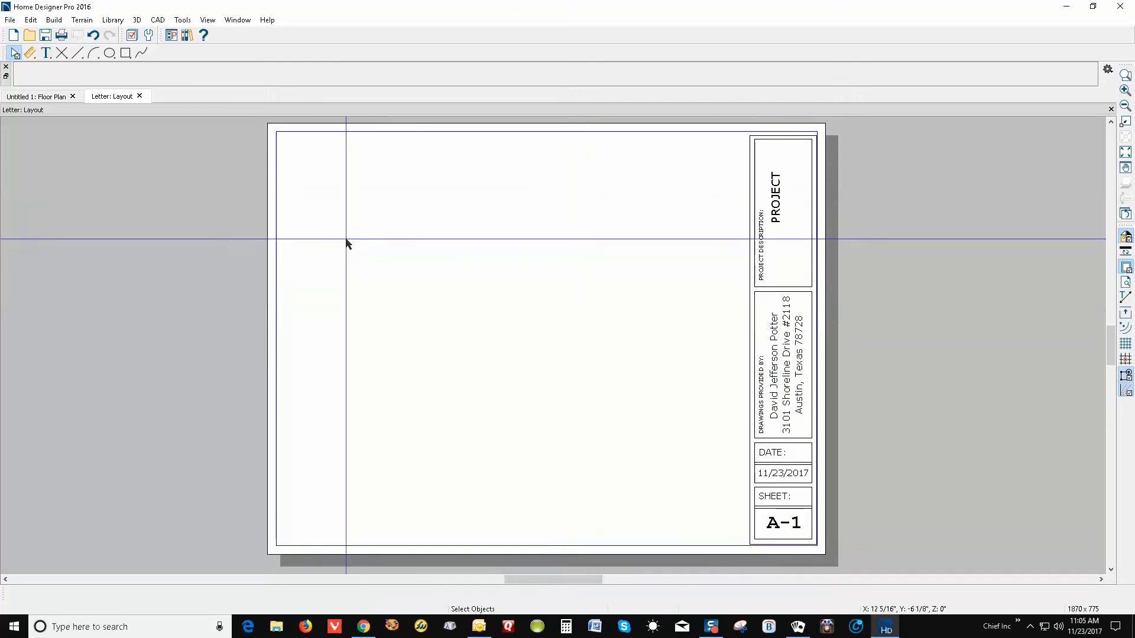
Save the layout over Templates' Letter.layout, confirm the replacement, and return to the floor plan
{"action": "left_click", "coordinate": [9, 22]}
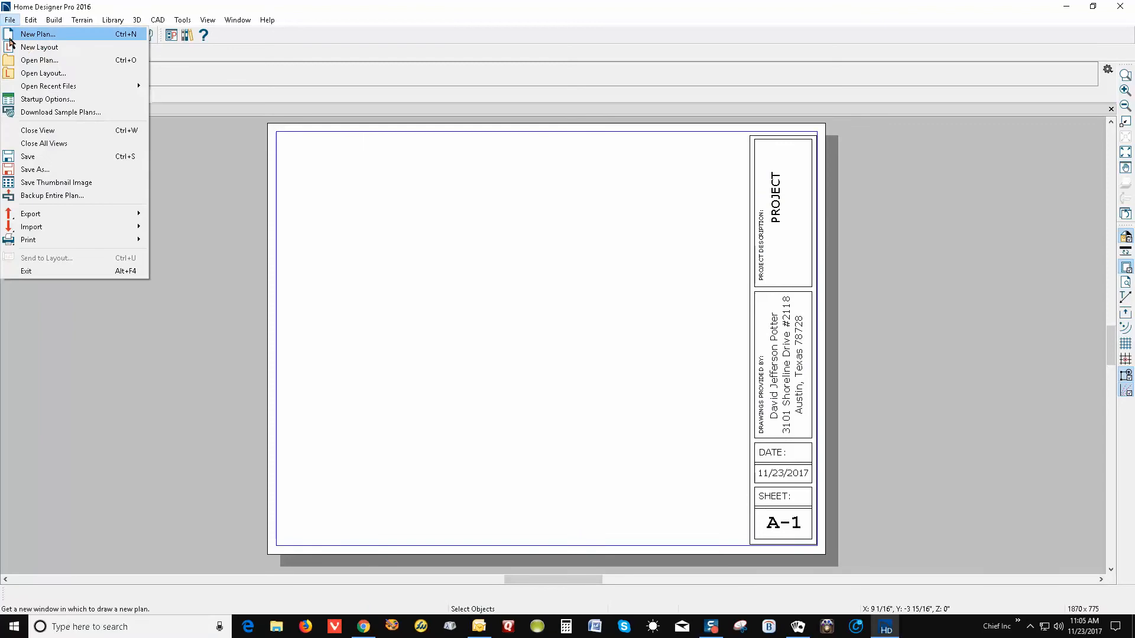
{"action": "left_click", "coordinate": [64, 156]}
{"action": "left_click", "coordinate": [10, 20]}
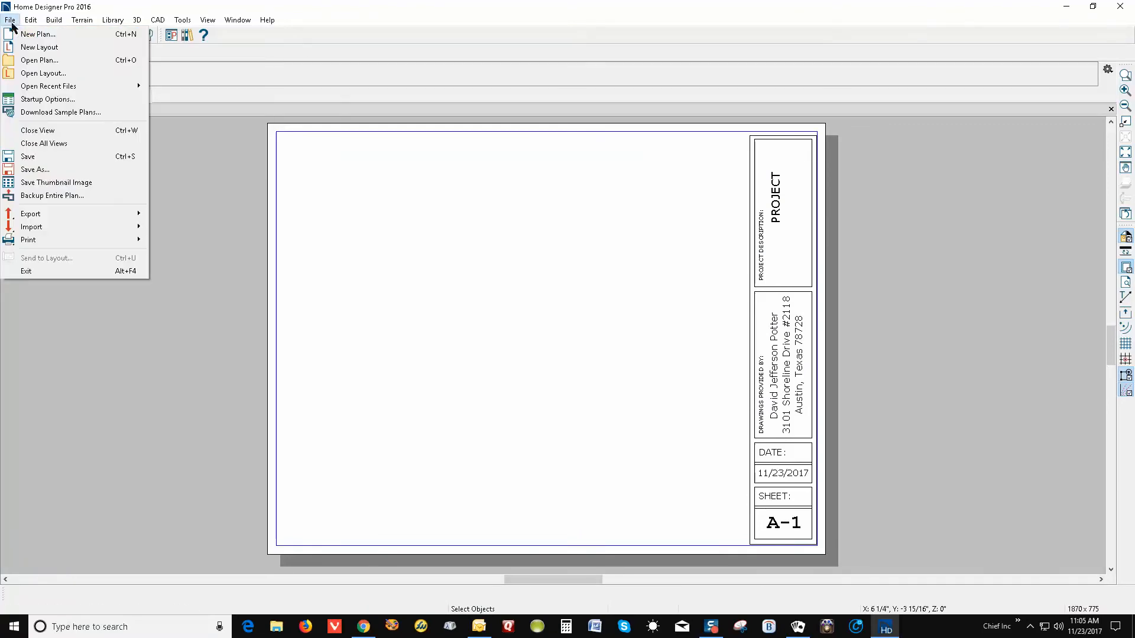
{"action": "left_click", "coordinate": [65, 169]}
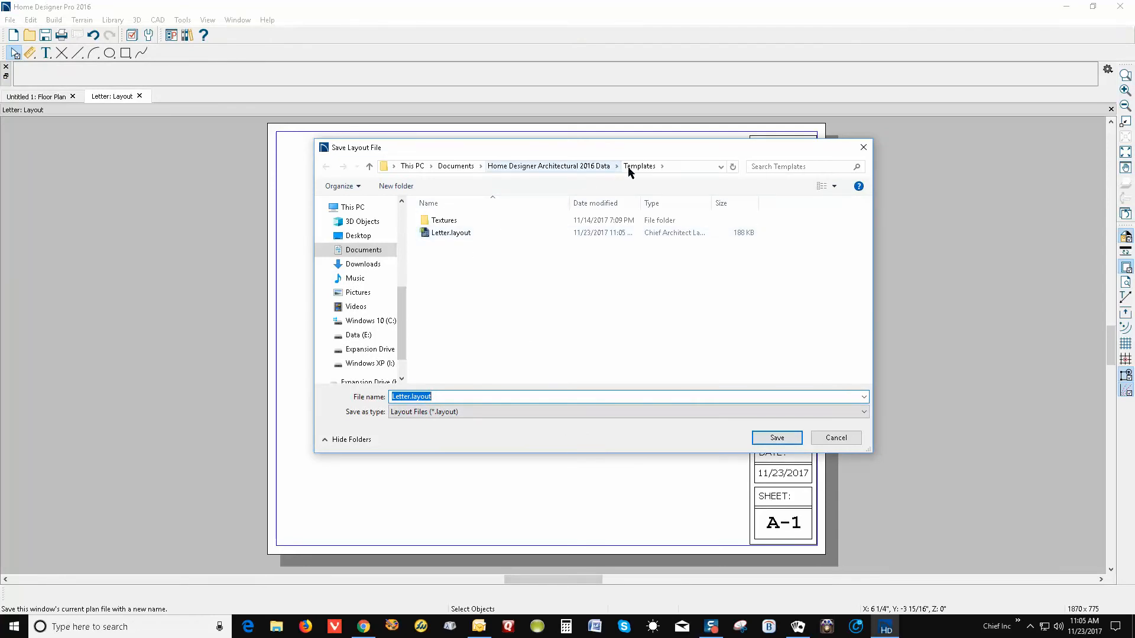
{"action": "left_click", "coordinate": [457, 238]}
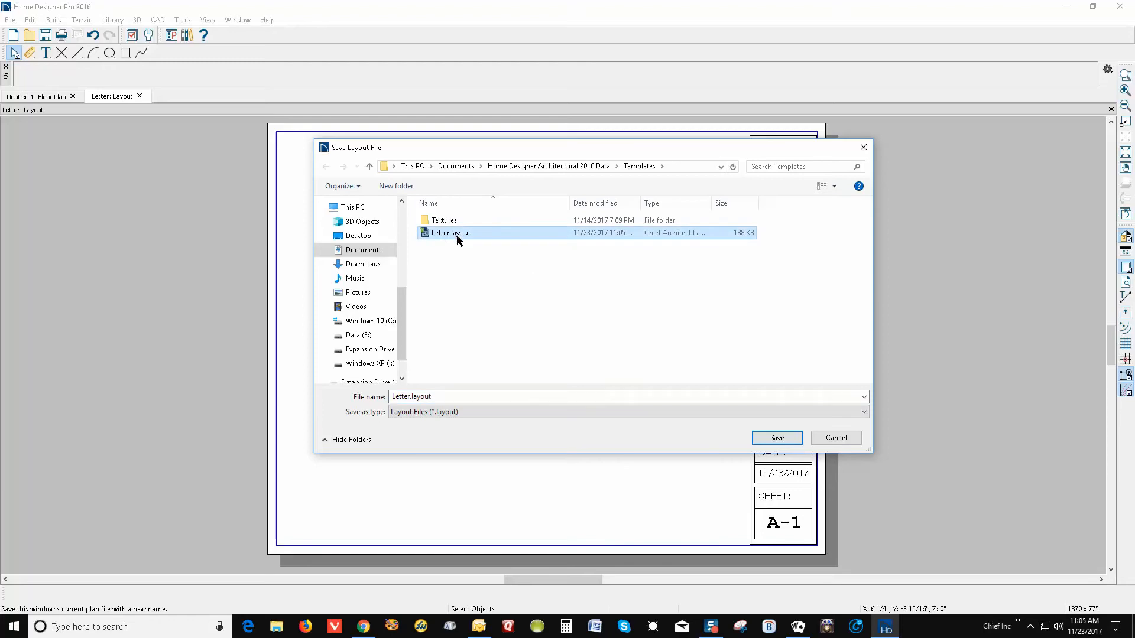
{"action": "left_click", "coordinate": [777, 439]}
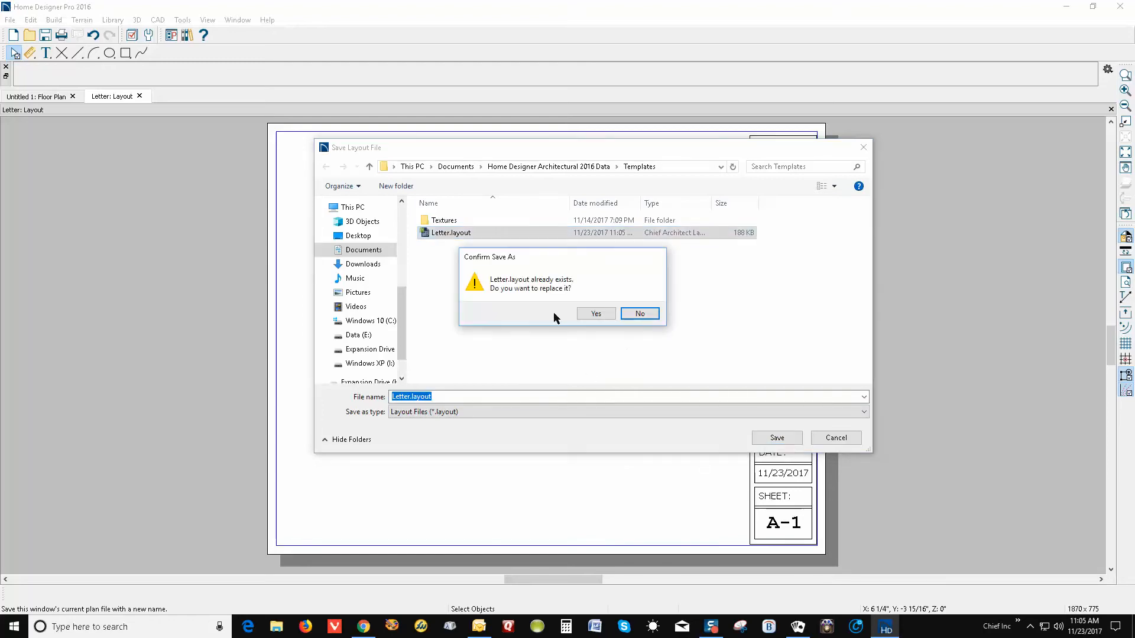
{"action": "left_click", "coordinate": [589, 314]}
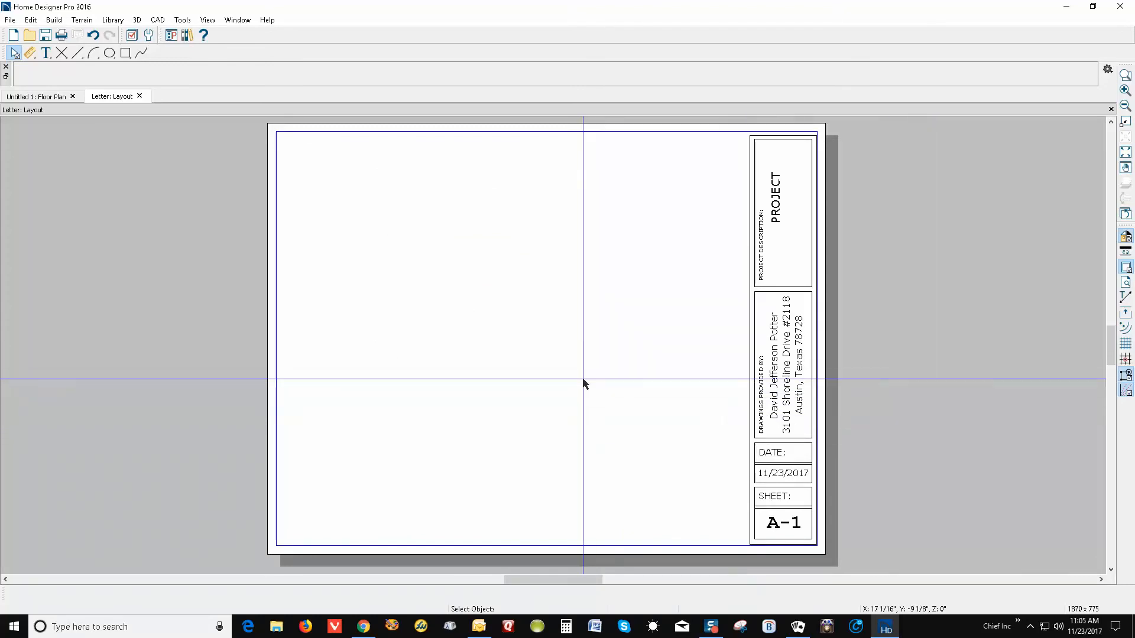
{"action": "key", "text": "ctrl+Tab"}
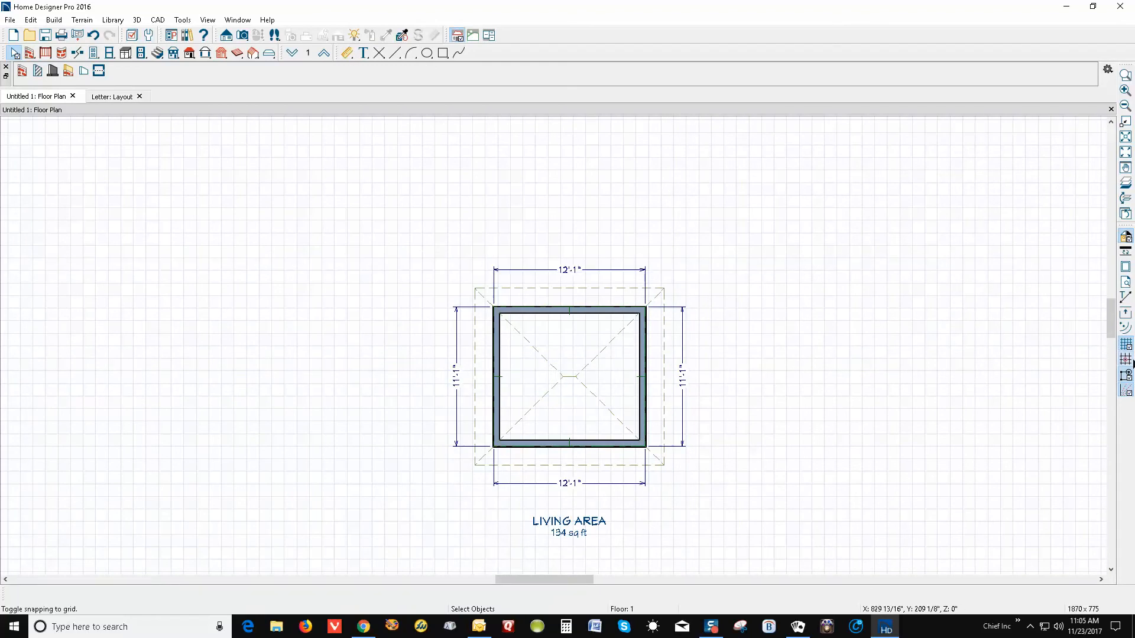
Hide the reference grid on the floor plan
{"action": "left_click", "coordinate": [1126, 348]}
{"action": "scroll", "coordinate": [688, 264], "scroll_direction": "down", "scroll_amount": 1}
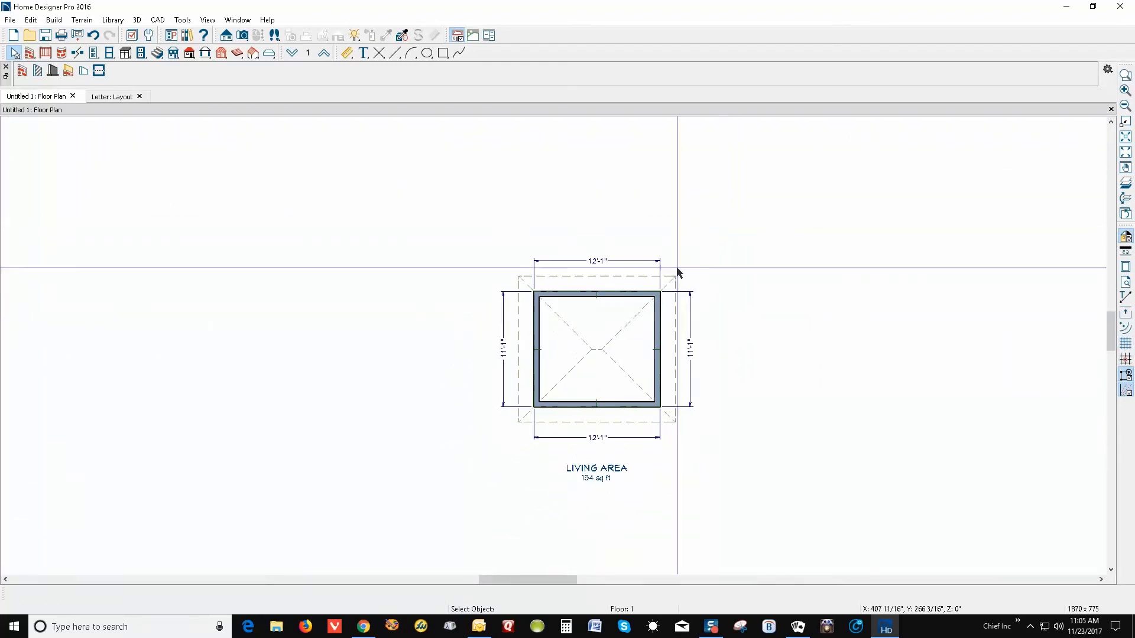
{"action": "scroll", "coordinate": [674, 437], "scroll_direction": "up", "scroll_amount": 1}
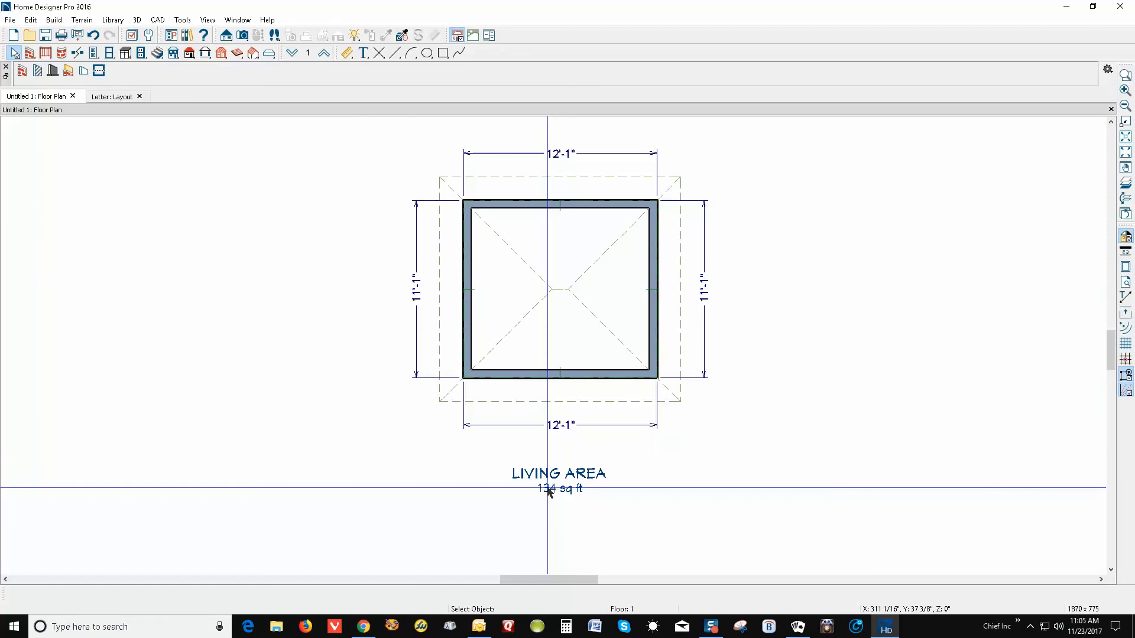
Turn off Show Living Area Label in General Plan Defaults
{"action": "double_click", "coordinate": [15, 54]}
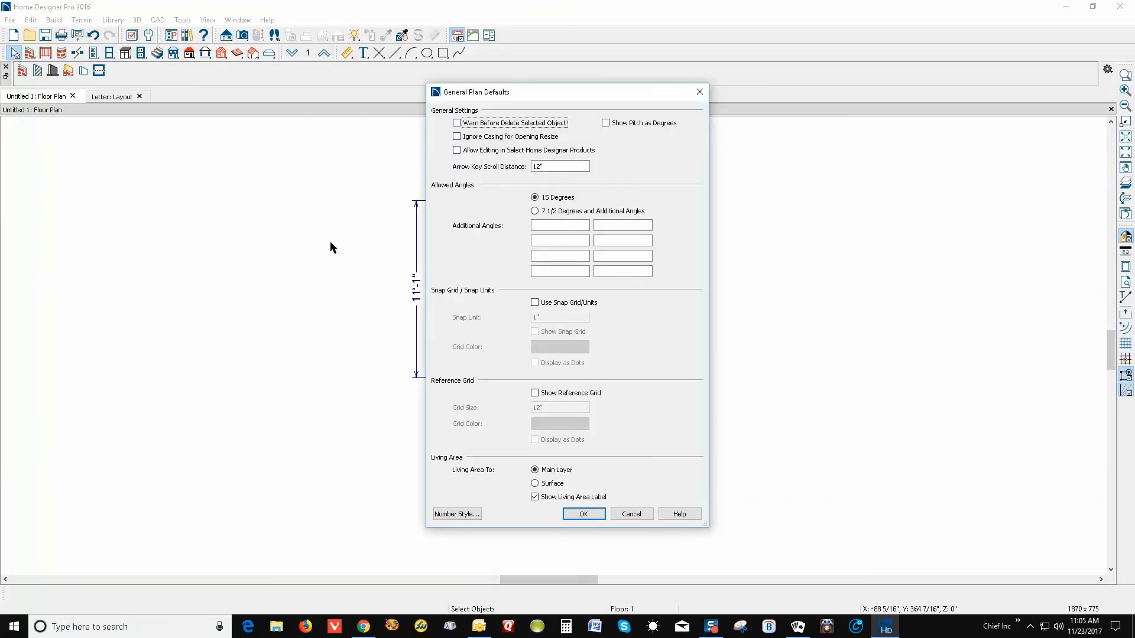
{"action": "left_click", "coordinate": [558, 498]}
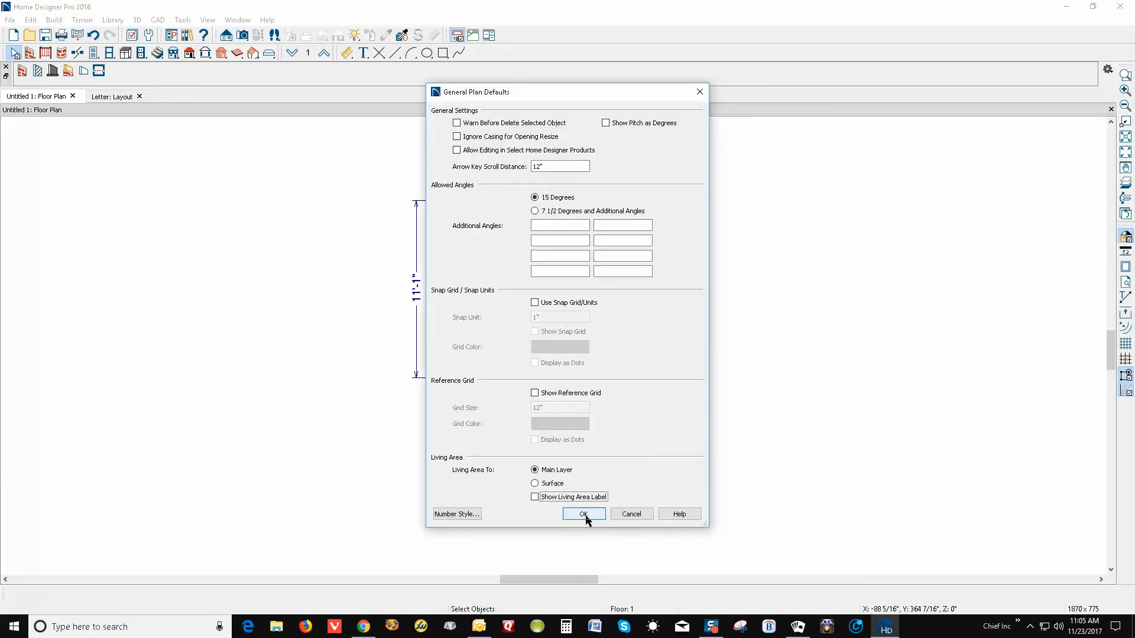
{"action": "left_click", "coordinate": [585, 515]}
{"action": "scroll", "coordinate": [750, 272], "scroll_direction": "up", "scroll_amount": 1}
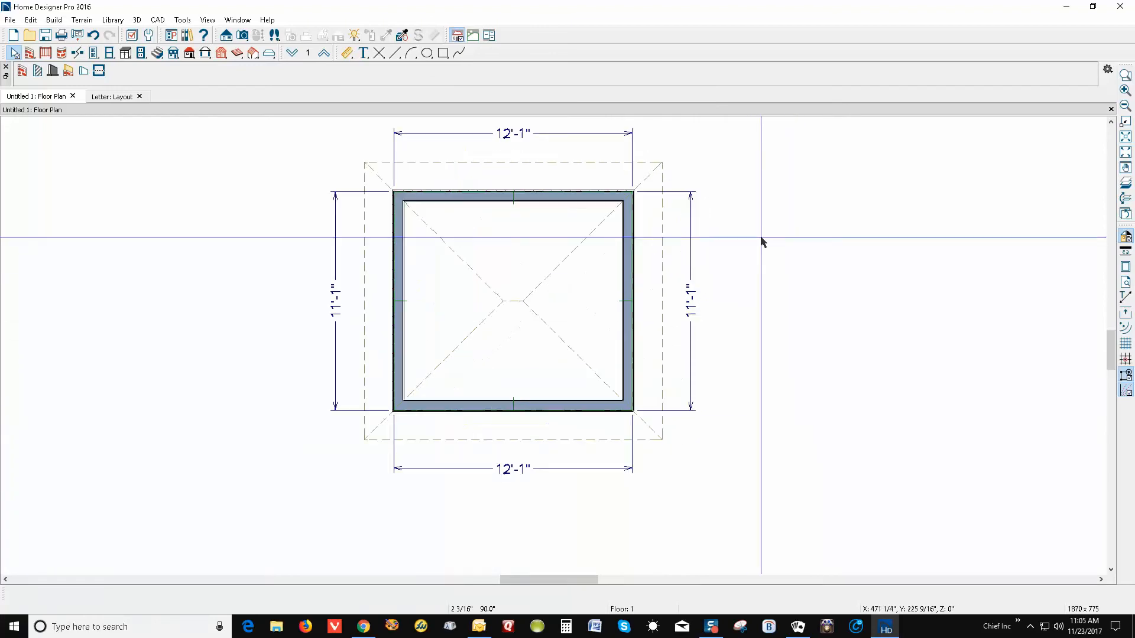
Place 2840DH units in the left, right, bottom and top walls
{"action": "left_click", "coordinate": [108, 53]}
{"action": "left_click", "coordinate": [398, 308]}
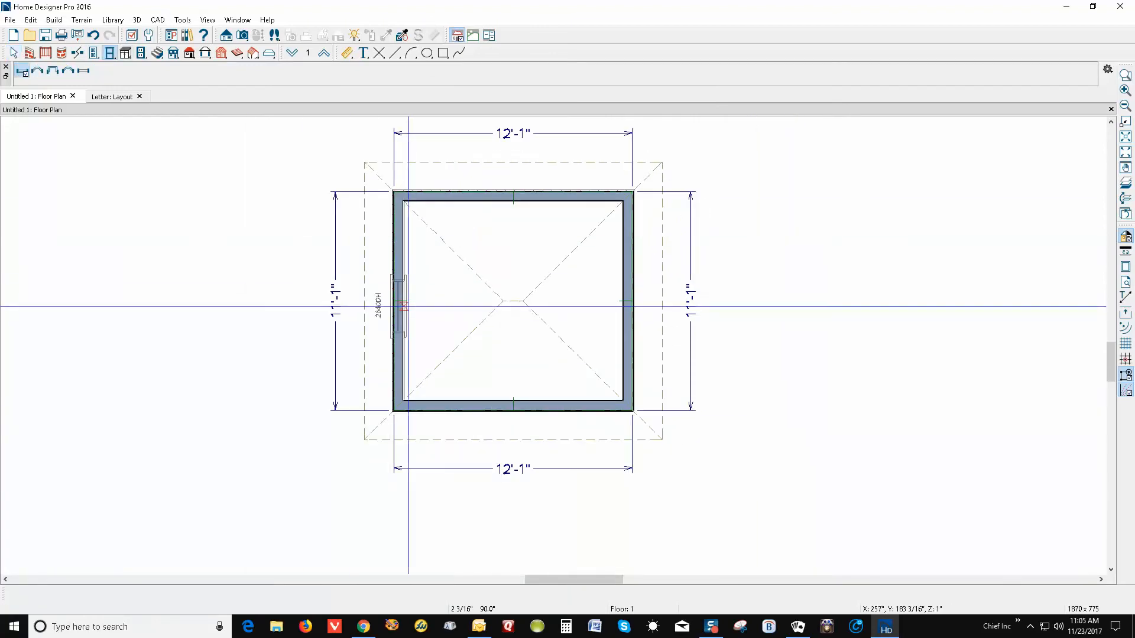
{"action": "left_click", "coordinate": [628, 305]}
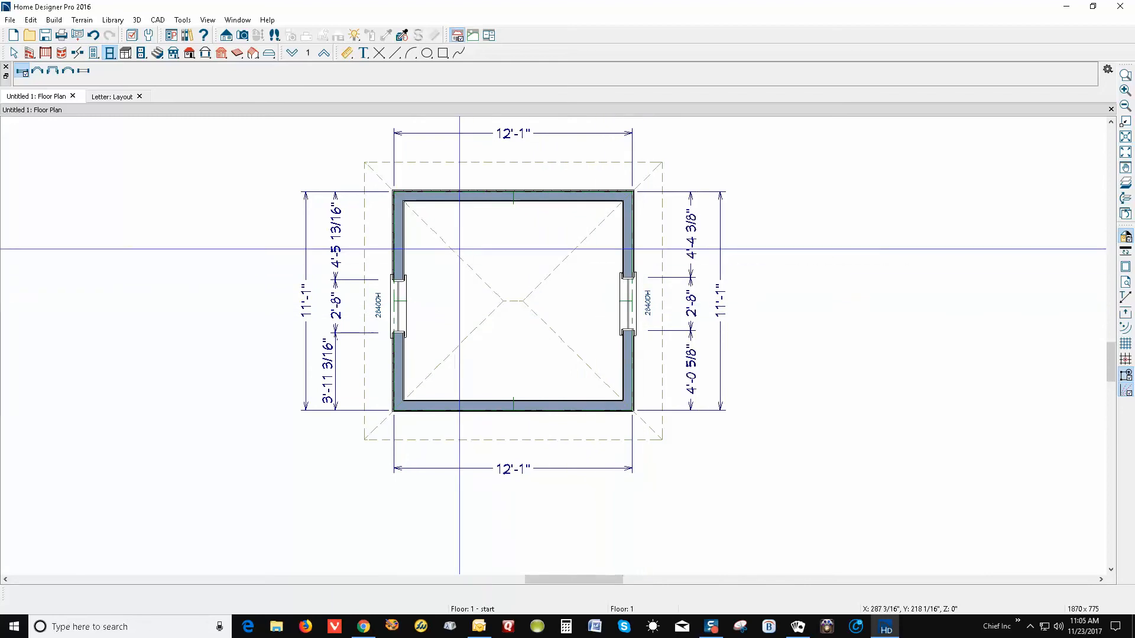
{"action": "left_click", "coordinate": [588, 408]}
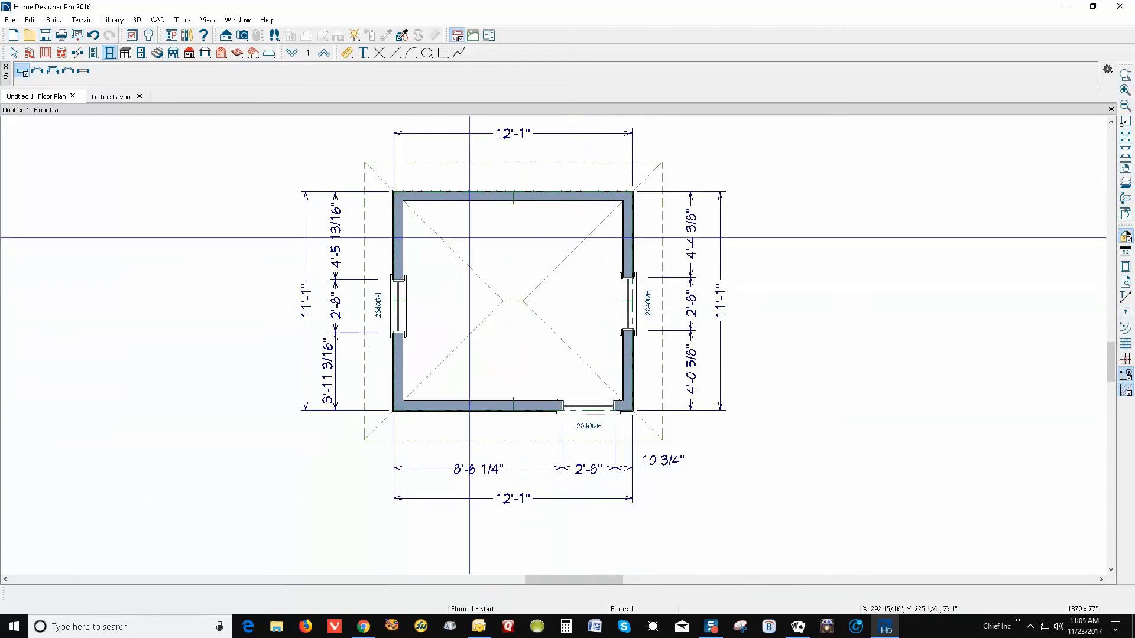
{"action": "left_click", "coordinate": [446, 196]}
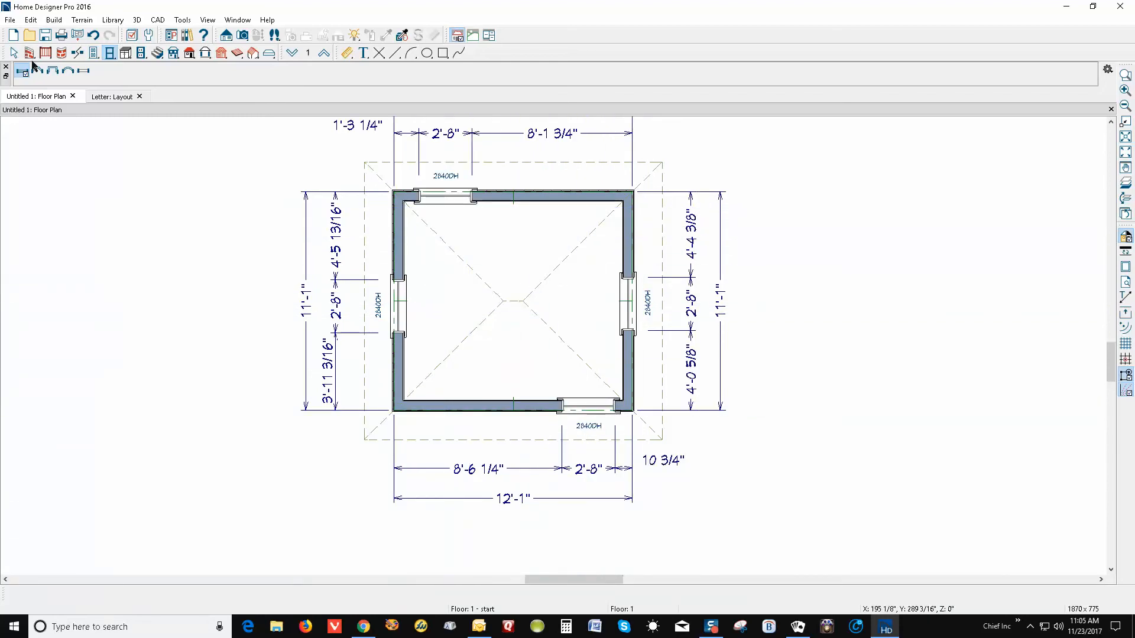
Add 3068 doors at the bottom-left and top-right corners, flipping the top-right door's swing
{"action": "left_click", "coordinate": [94, 53]}
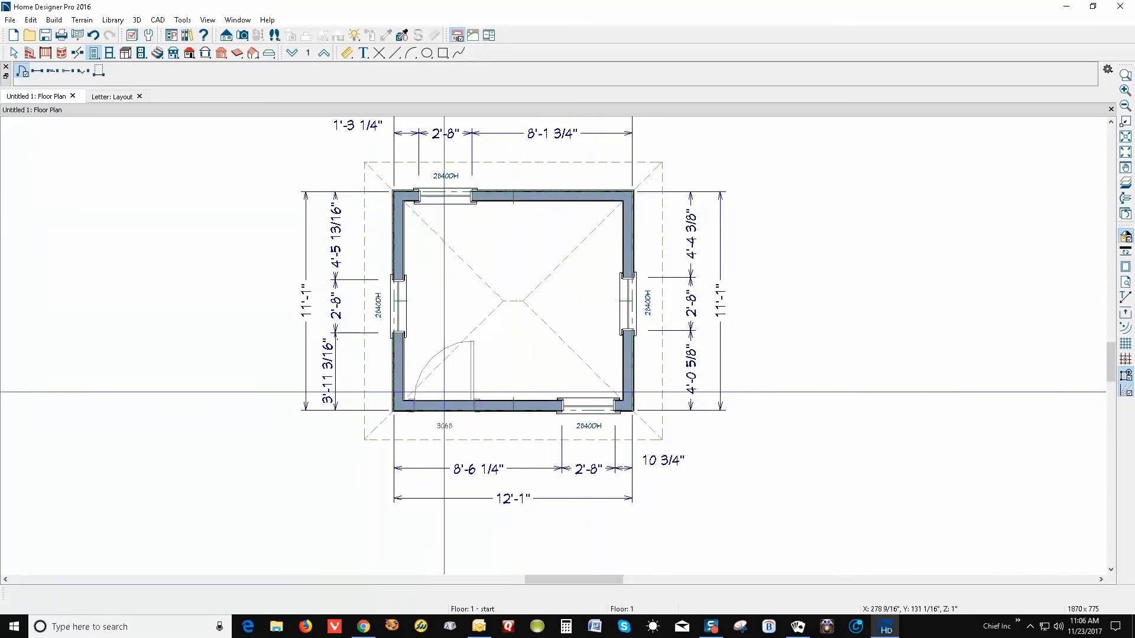
{"action": "left_click", "coordinate": [436, 394]}
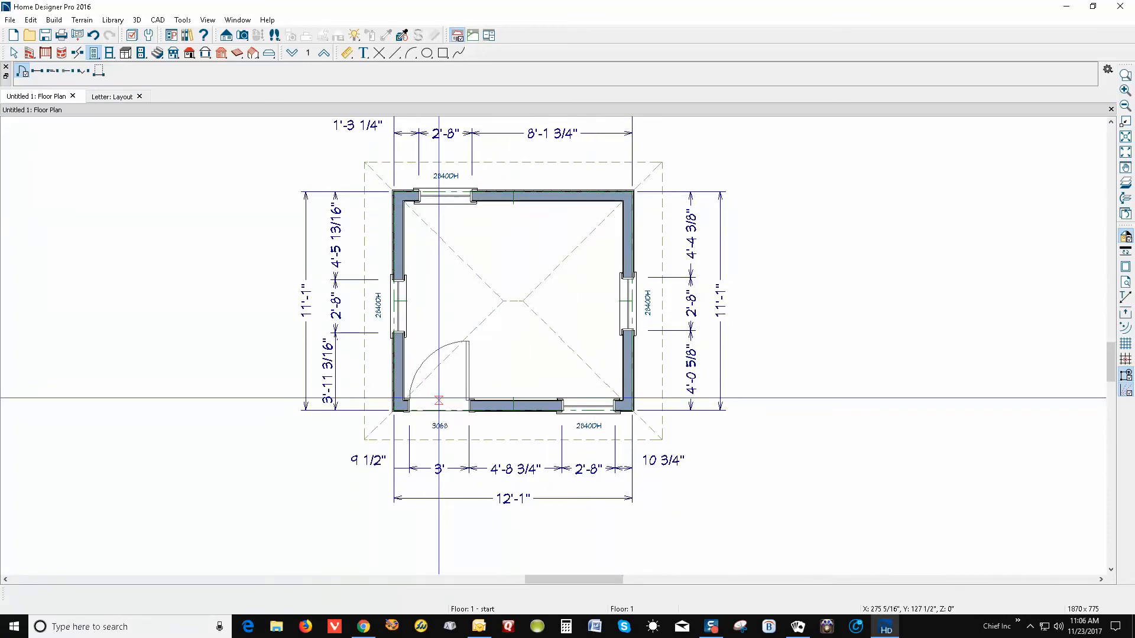
{"action": "key", "text": "space"}
{"action": "left_click", "coordinate": [438, 406]}
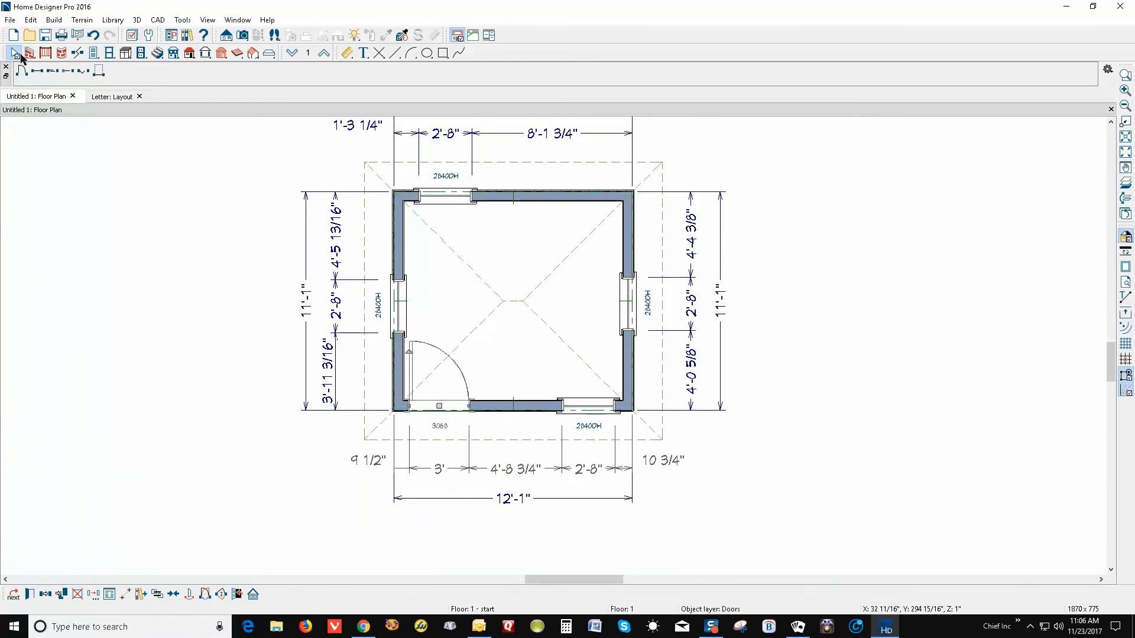
{"action": "left_click", "coordinate": [93, 55]}
{"action": "left_click", "coordinate": [591, 212]}
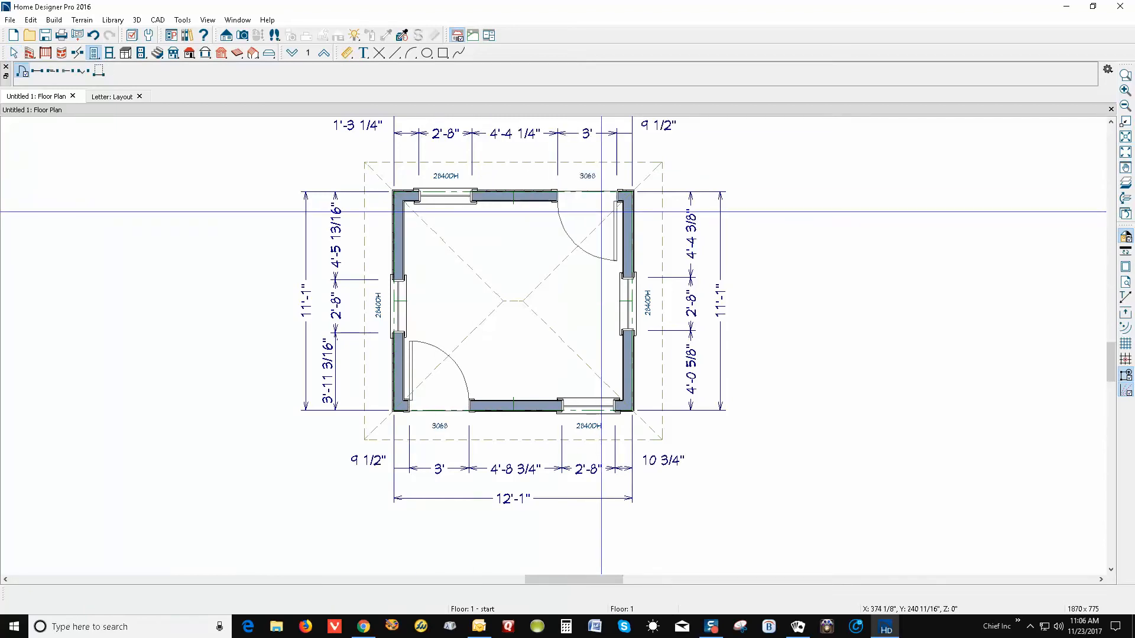
{"action": "left_click", "coordinate": [593, 214]}
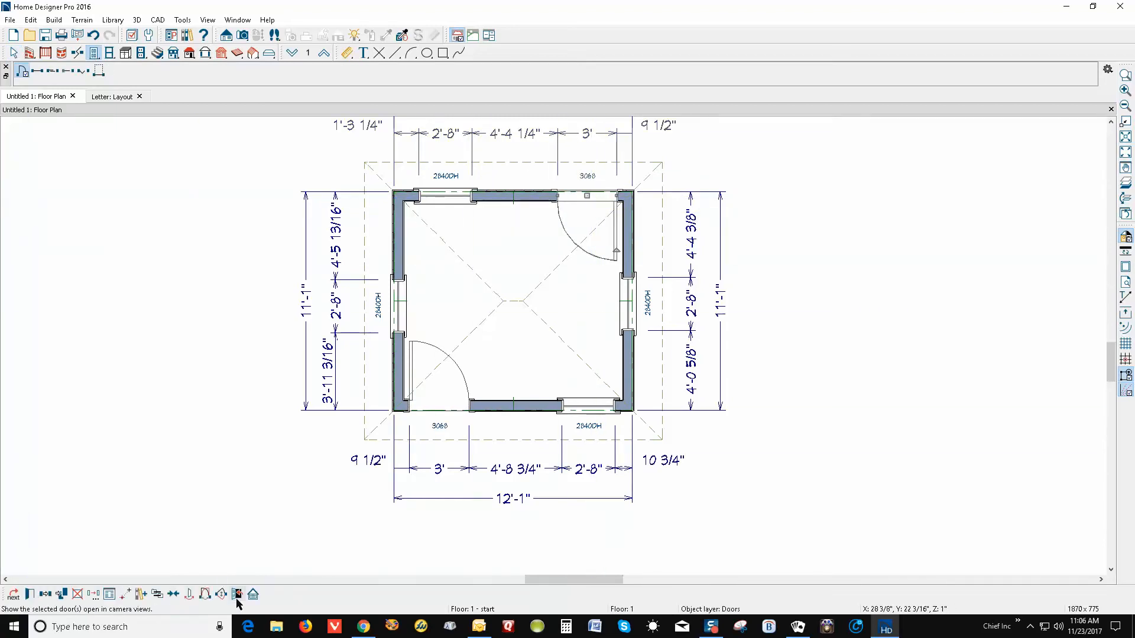
{"action": "left_click", "coordinate": [205, 594]}
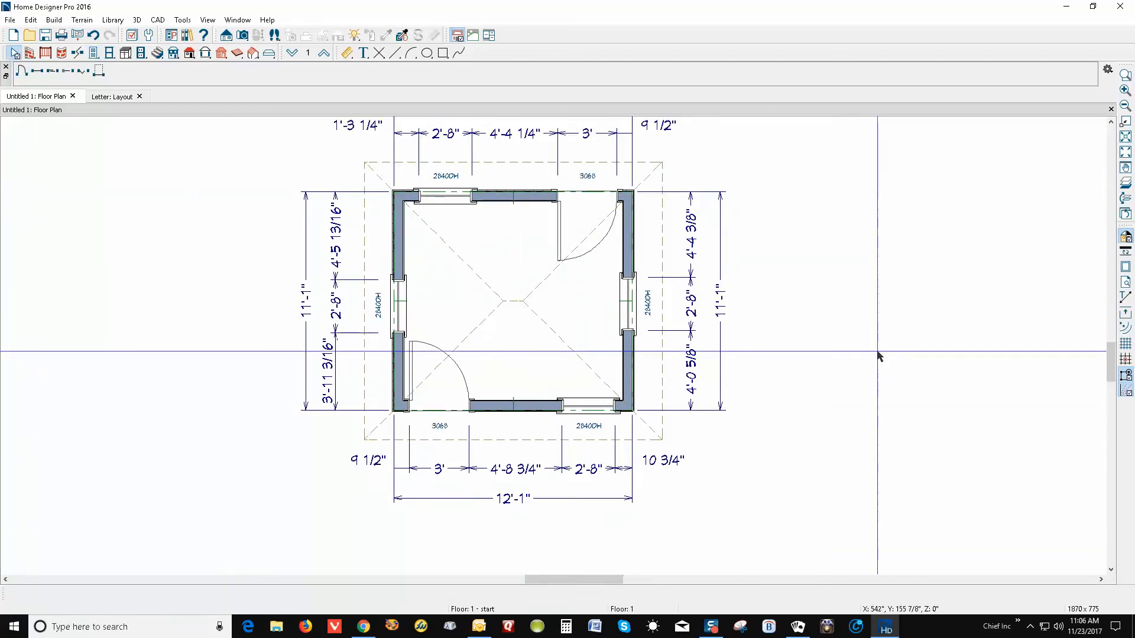
Set the room type to Closet so it's labelled CLOSET 11'-1" x 10'-1"
{"action": "double_click", "coordinate": [494, 337]}
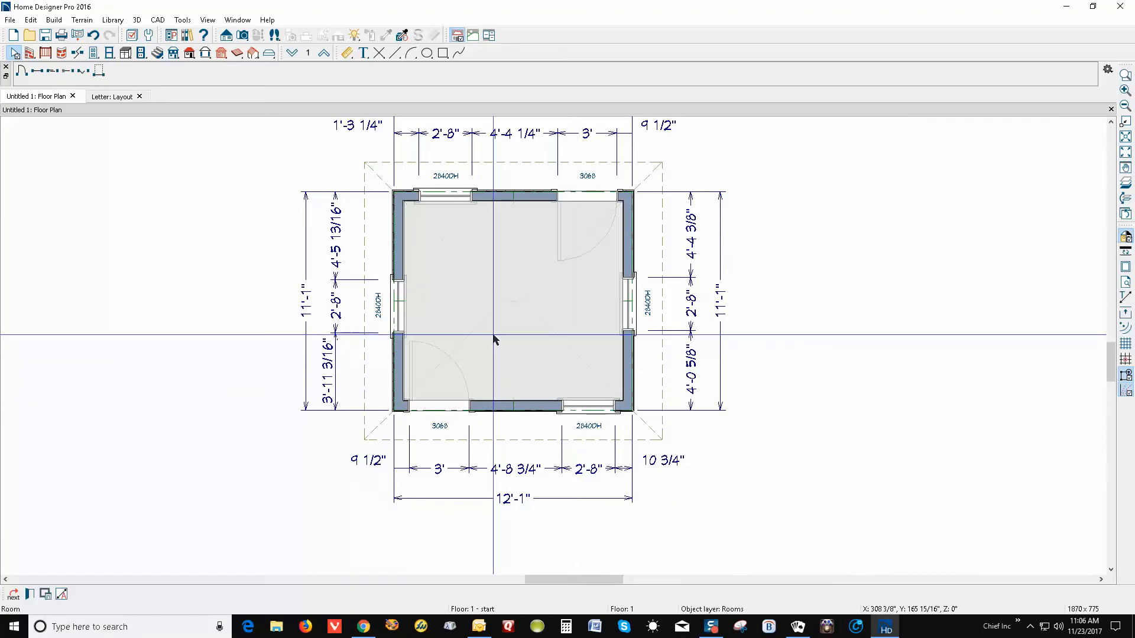
{"action": "left_click", "coordinate": [431, 193]}
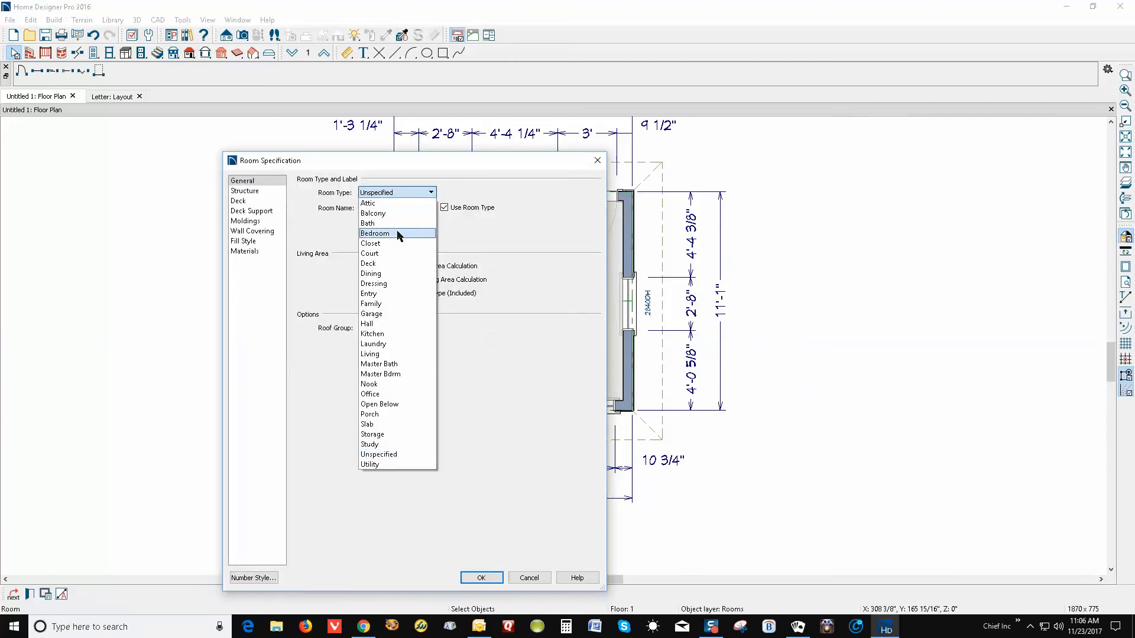
{"action": "left_click", "coordinate": [398, 245]}
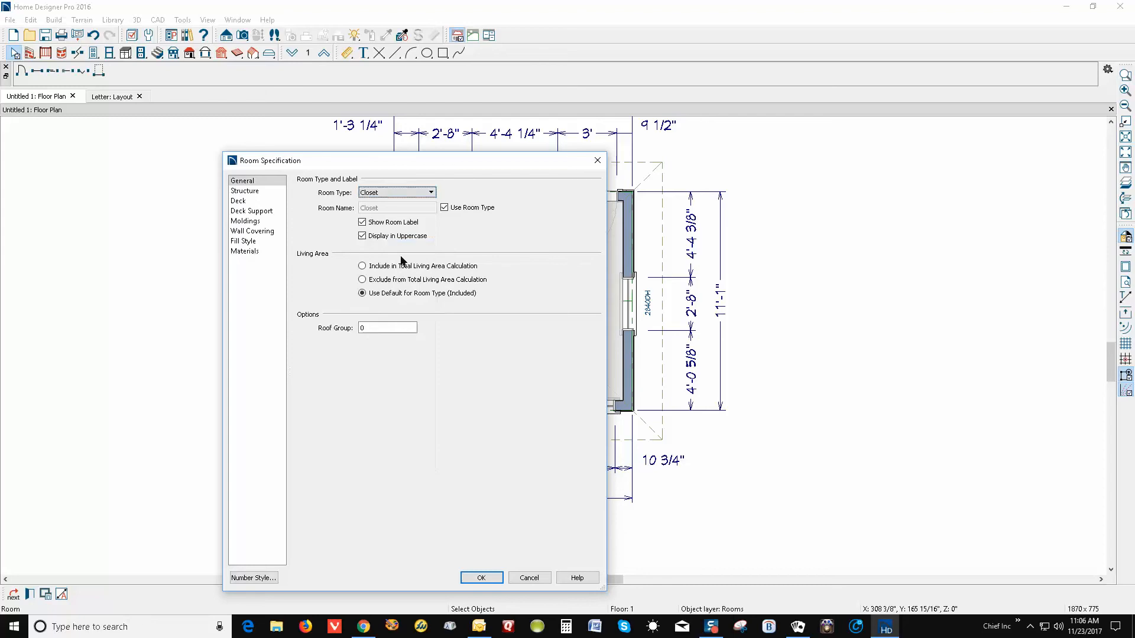
{"action": "left_click", "coordinate": [481, 578]}
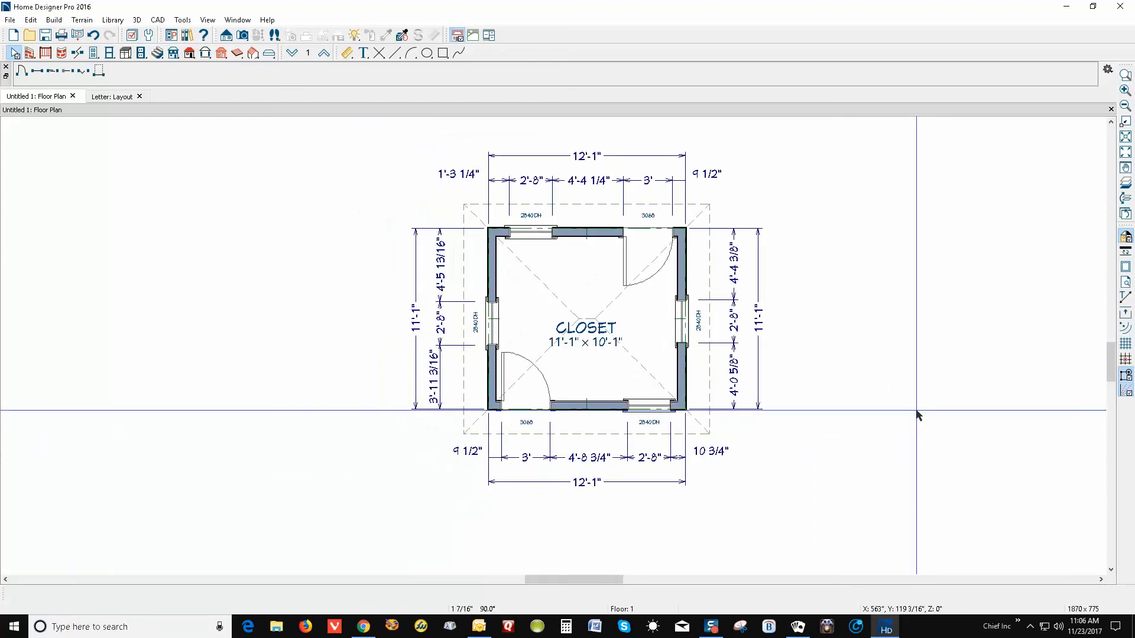
{"action": "scroll", "coordinate": [857, 396], "scroll_direction": "down", "scroll_amount": 1}
{"action": "scroll", "coordinate": [849, 382], "scroll_direction": "up", "scroll_amount": 2}
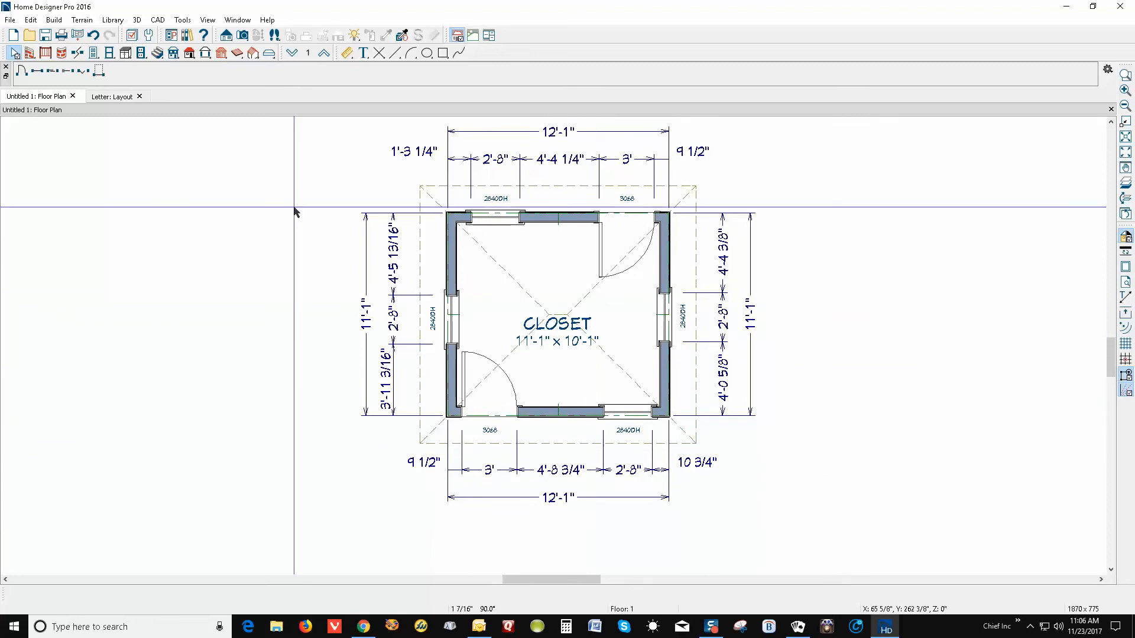
{"action": "left_click", "coordinate": [10, 22]}
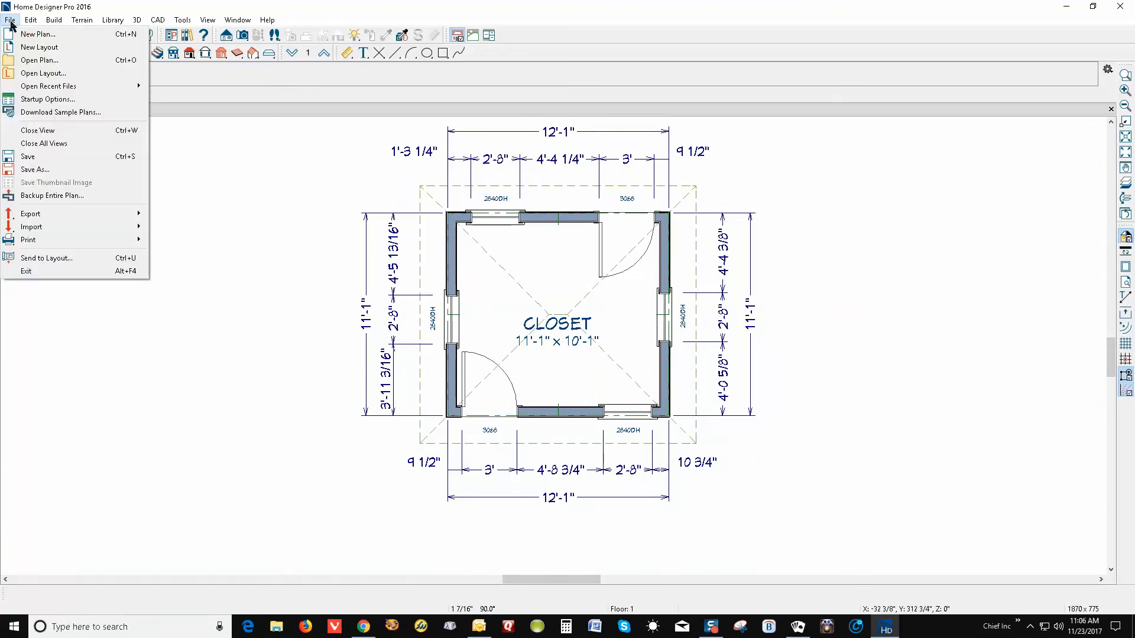
{"action": "left_click", "coordinate": [67, 260]}
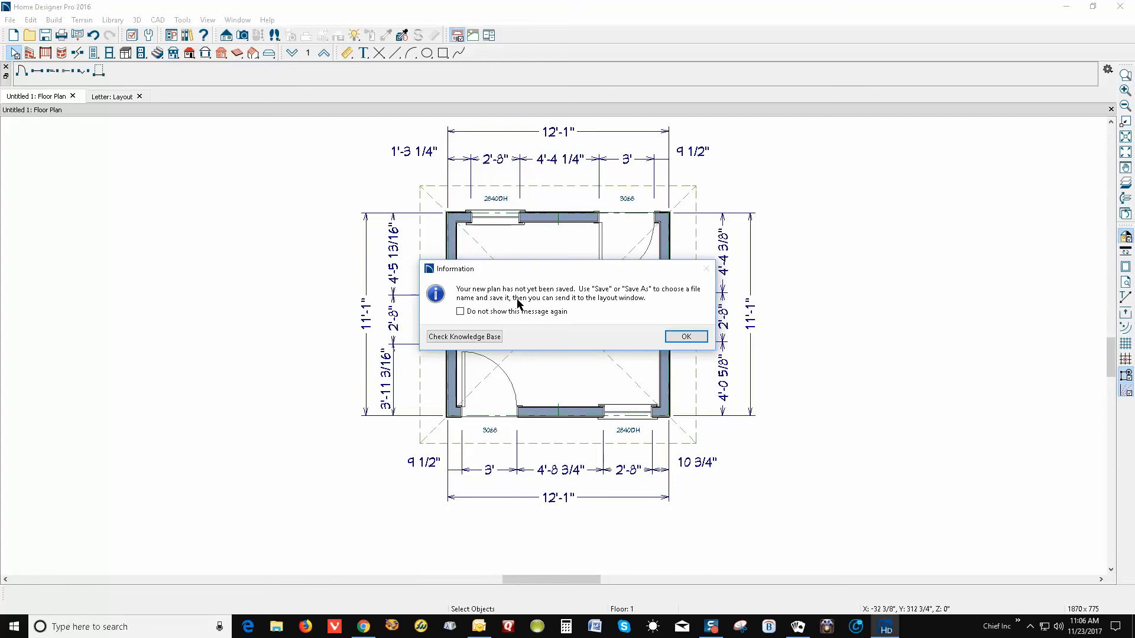
{"action": "left_click", "coordinate": [687, 336]}
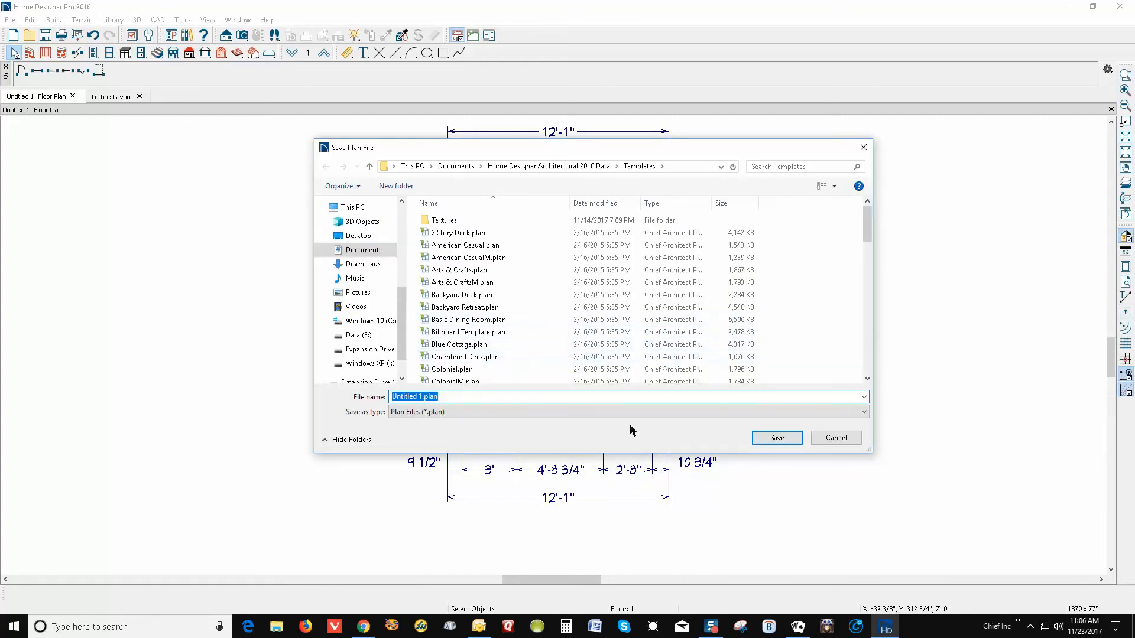
{"action": "left_click", "coordinate": [836, 438]}
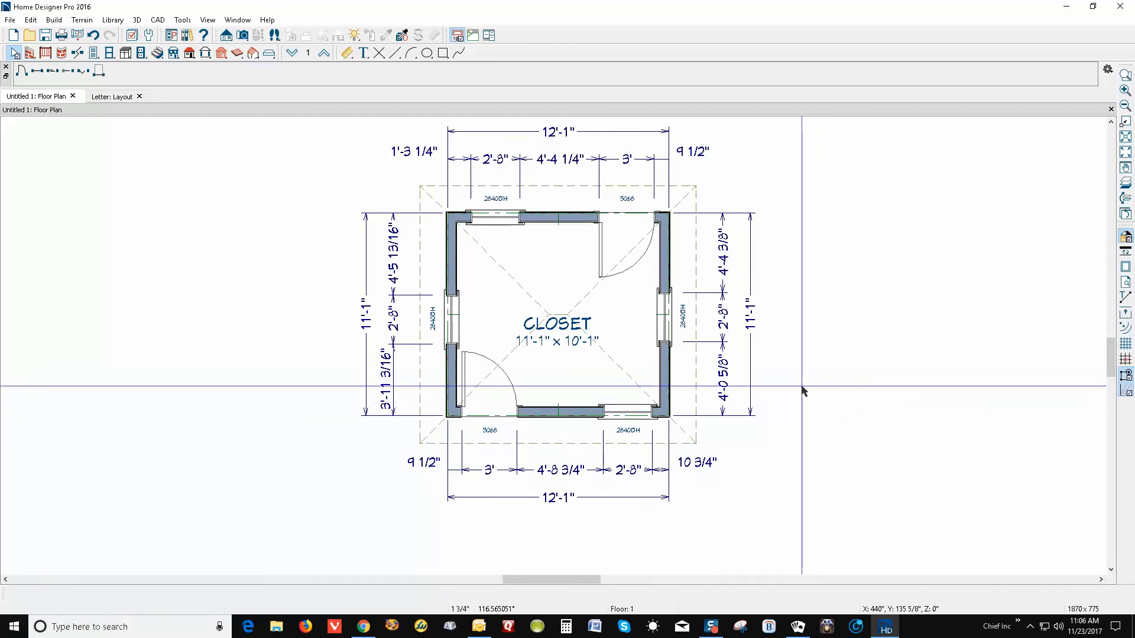
In File Explorer, browse to Data (E:) > Archived plans and docs > Plans > Pro 2016
{"action": "left_click", "coordinate": [276, 633]}
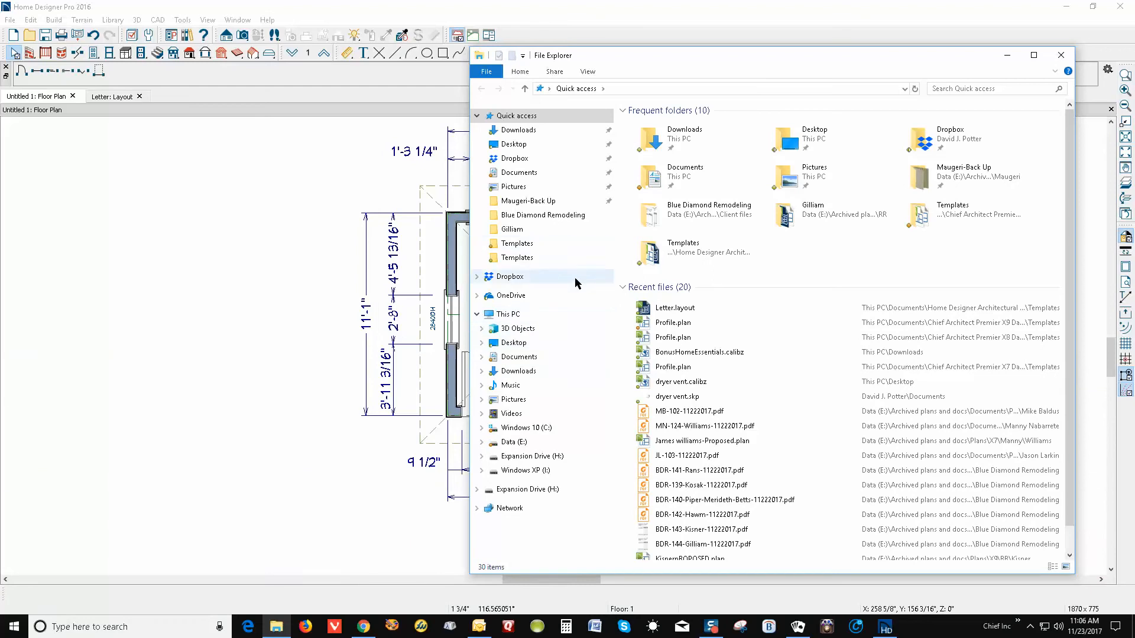
{"action": "left_click", "coordinate": [507, 443]}
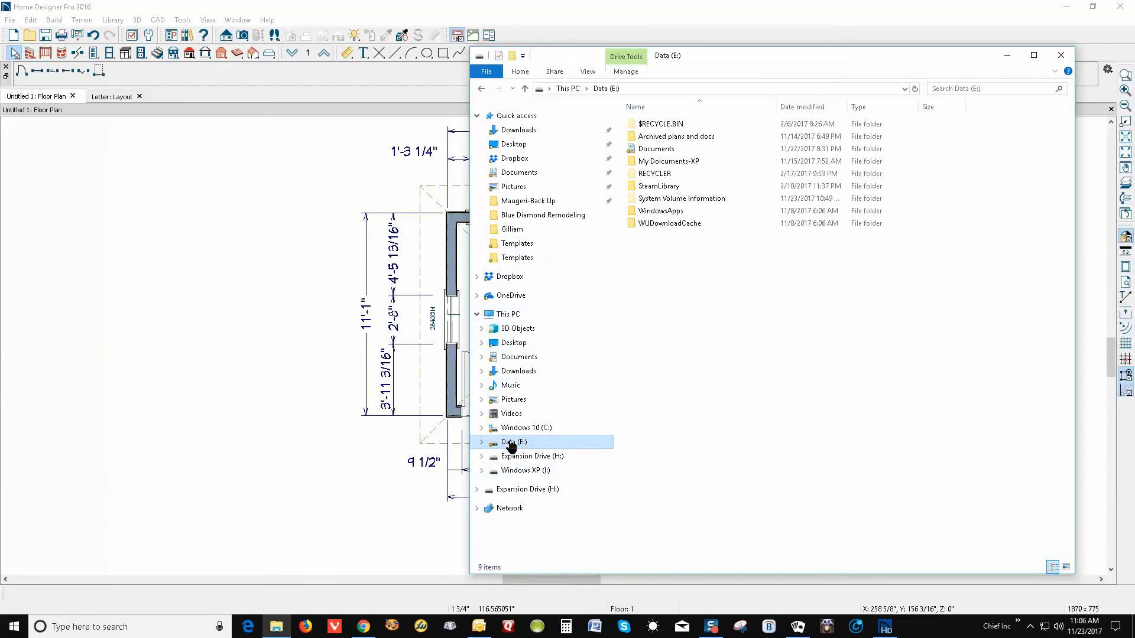
{"action": "left_click", "coordinate": [663, 139]}
{"action": "double_click", "coordinate": [664, 141]}
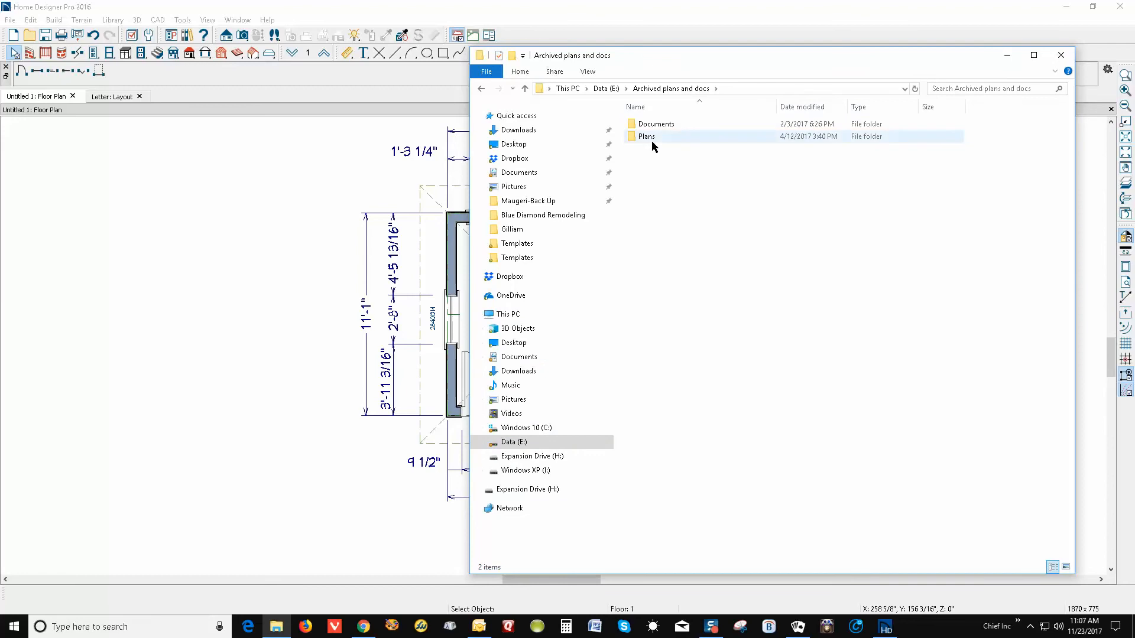
{"action": "left_click", "coordinate": [652, 140]}
{"action": "double_click", "coordinate": [651, 141]}
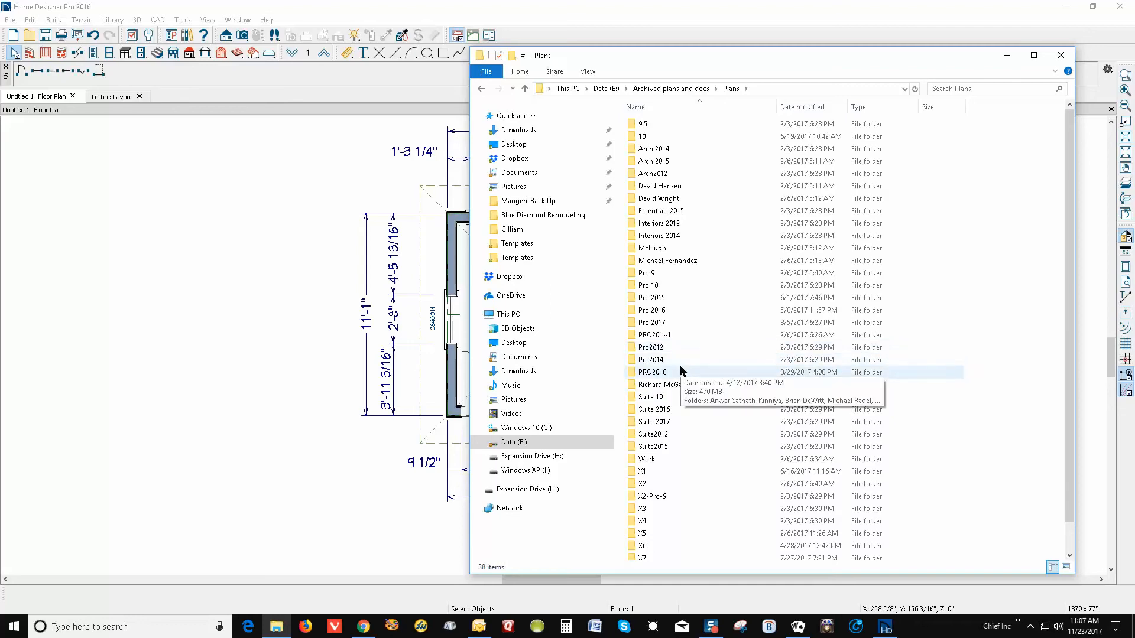
{"action": "double_click", "coordinate": [656, 311]}
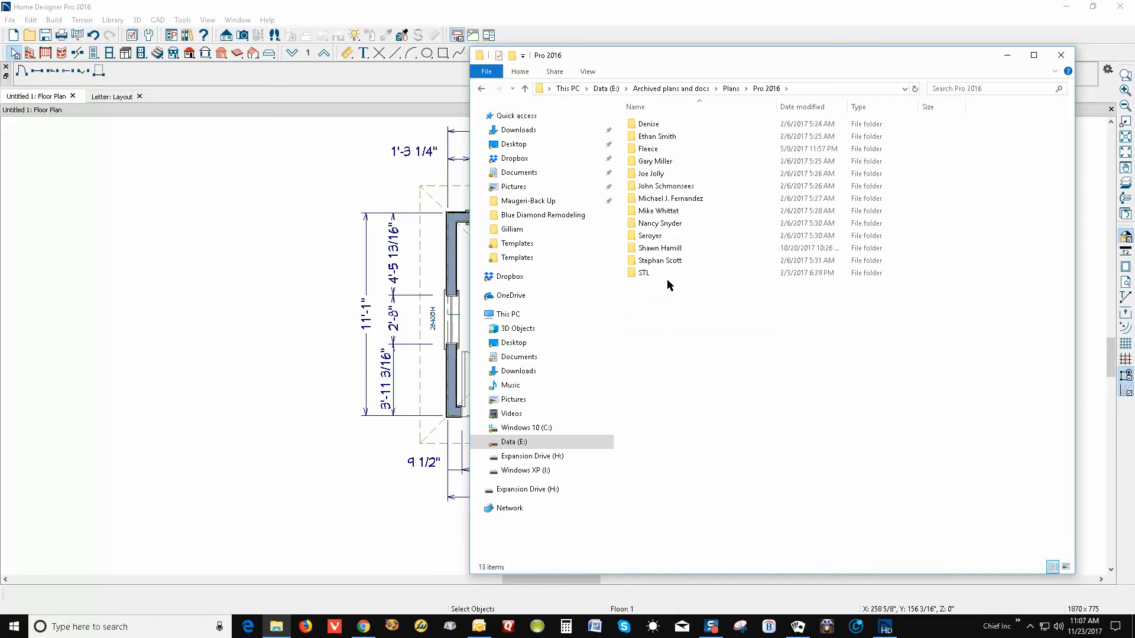
Create a new folder named Test there, open it, then close Explorer
{"action": "right_click", "coordinate": [642, 322]}
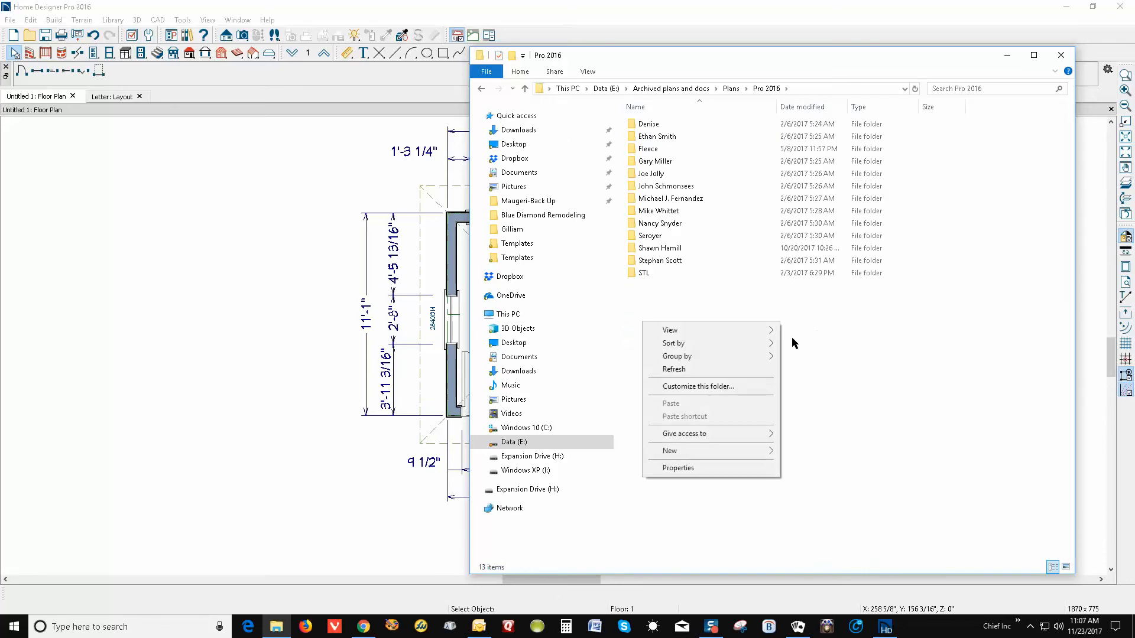
{"action": "mouse_move", "coordinate": [690, 452]}
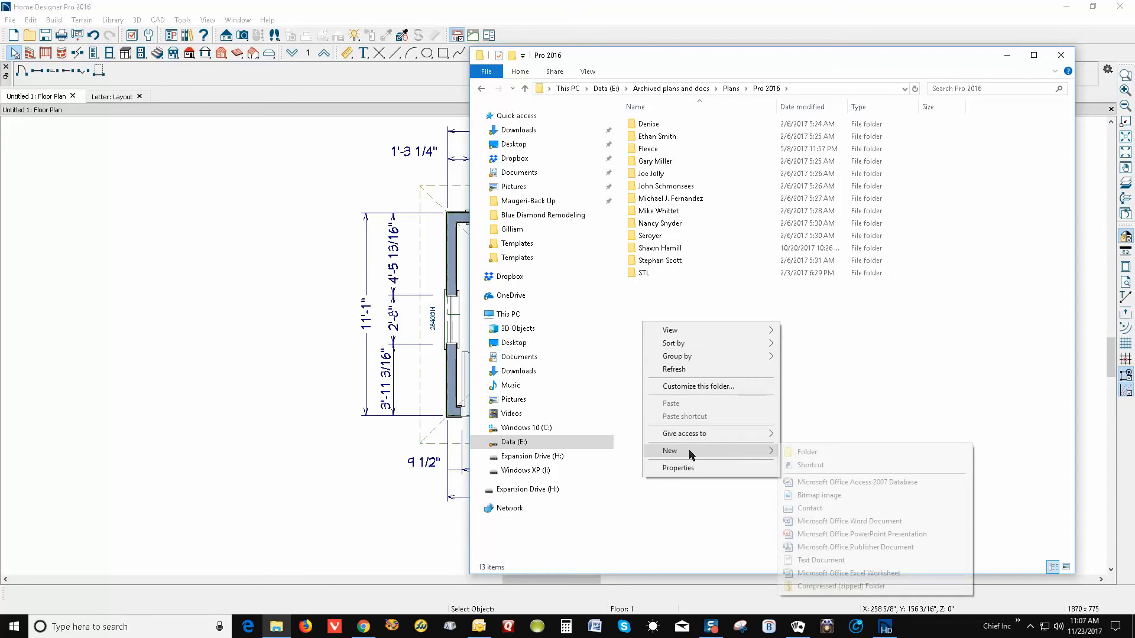
{"action": "left_click", "coordinate": [808, 453]}
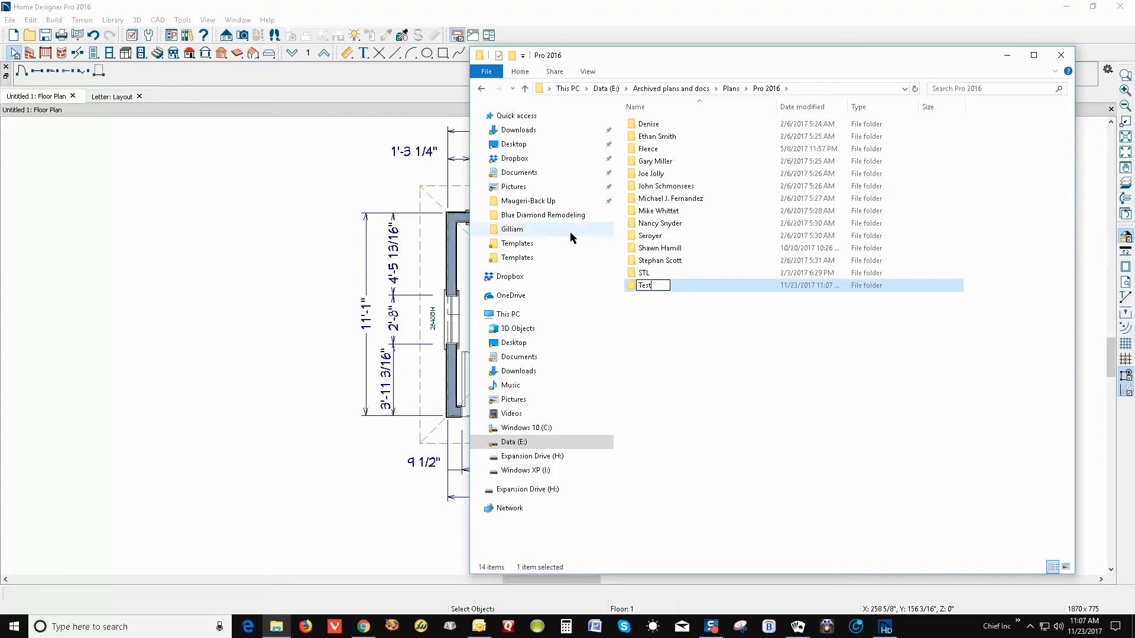
{"action": "left_click", "coordinate": [763, 339]}
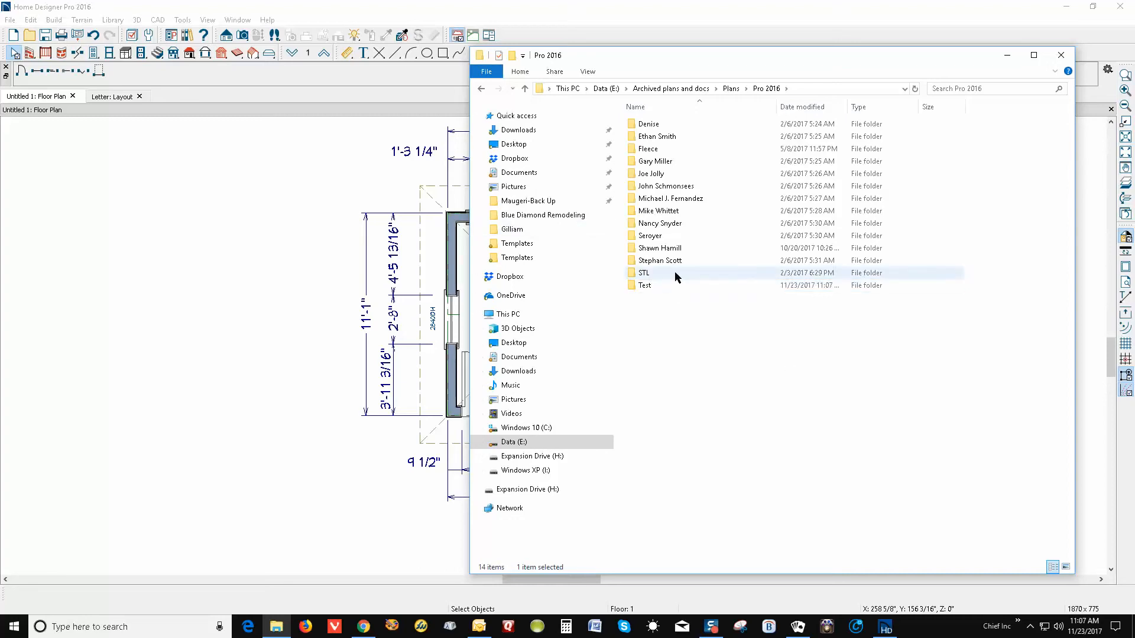
{"action": "double_click", "coordinate": [636, 289]}
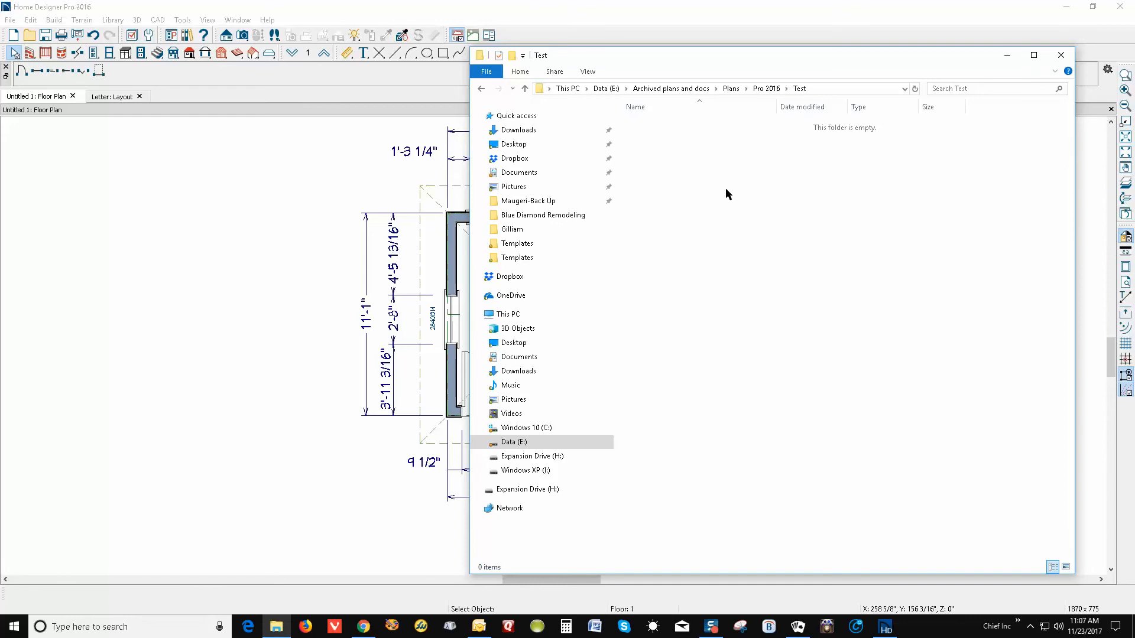
{"action": "left_click", "coordinate": [1062, 56]}
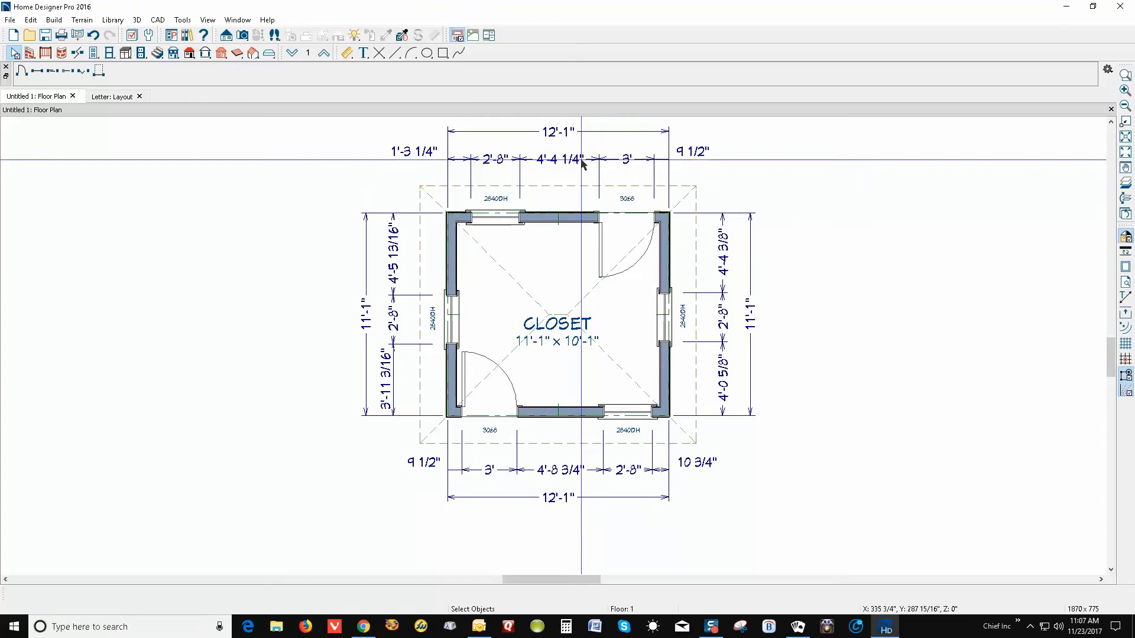
Save the closet plan as Test.plan in Data (E:) > Archived plans and docs > Plans > Pro 2016 > Test
{"action": "left_click", "coordinate": [11, 20]}
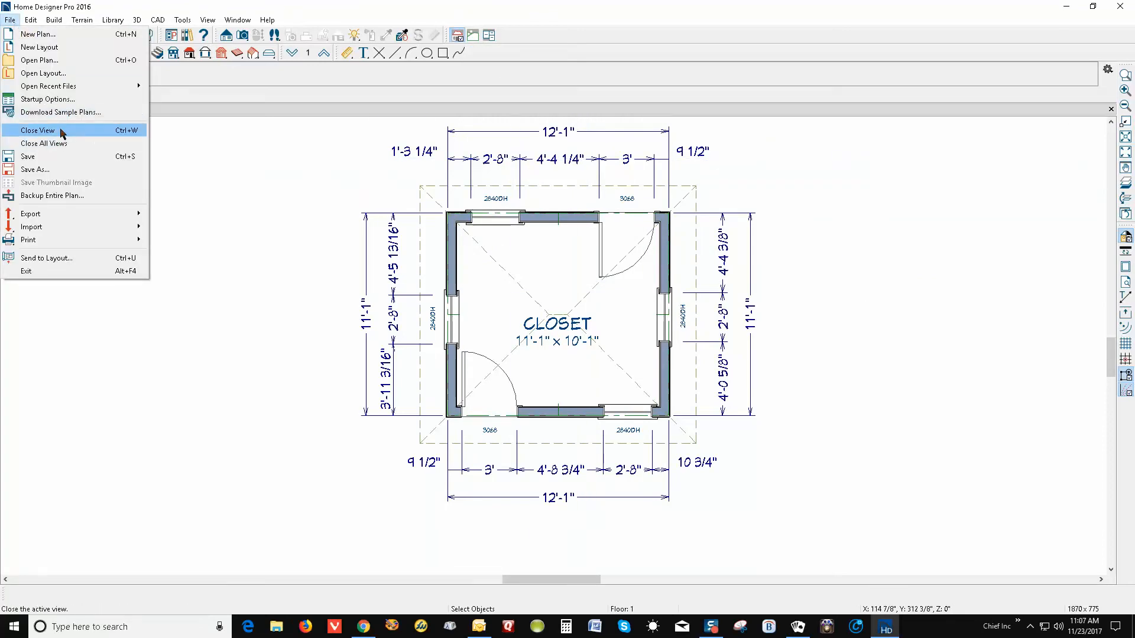
{"action": "left_click", "coordinate": [50, 156]}
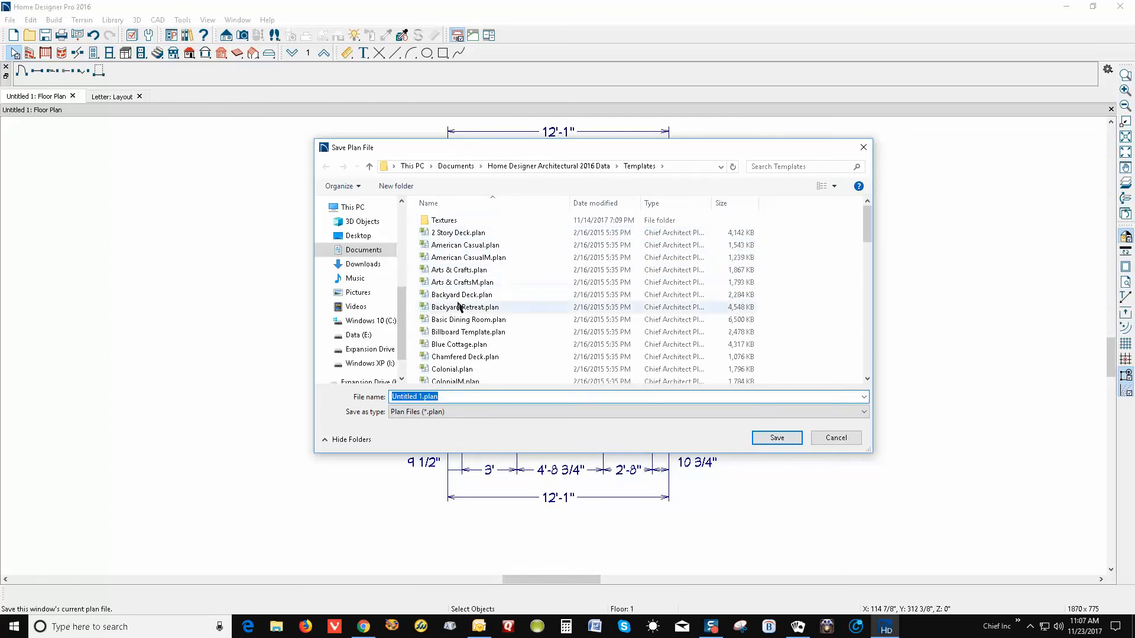
{"action": "left_click_drag", "start_coordinate": [402, 315], "coordinate": [407, 363]}
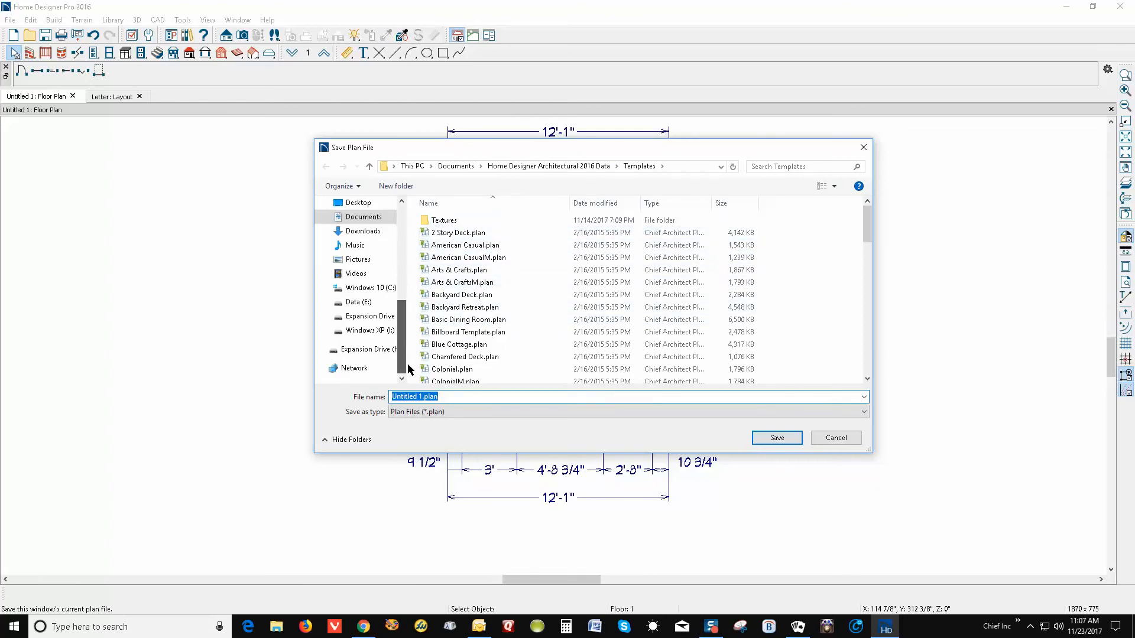
{"action": "left_click", "coordinate": [372, 303]}
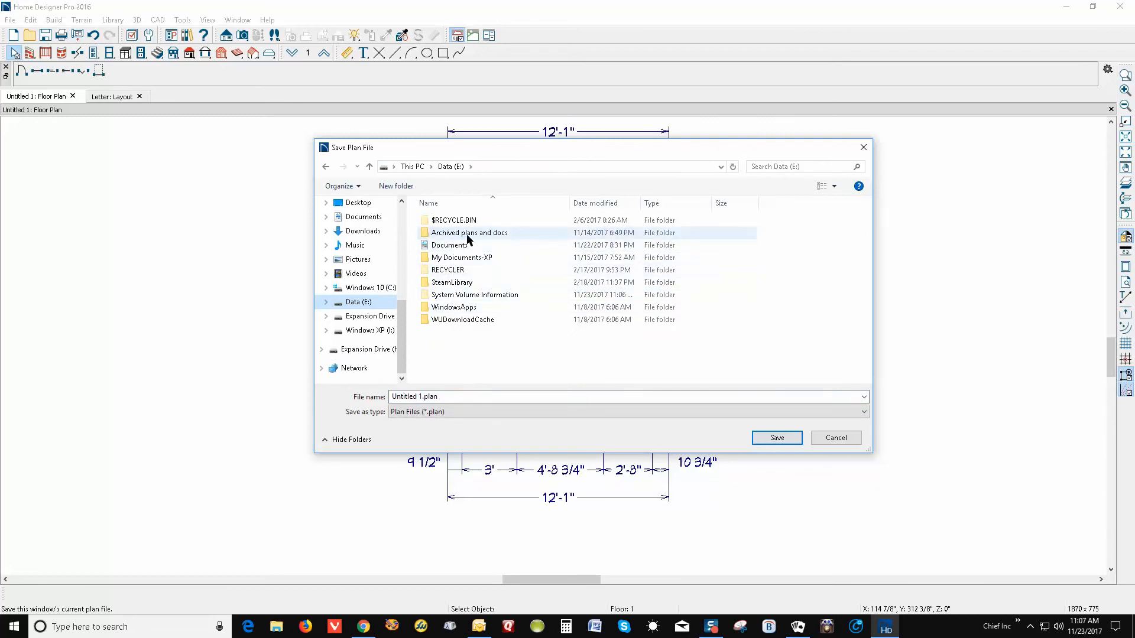
{"action": "double_click", "coordinate": [467, 233]}
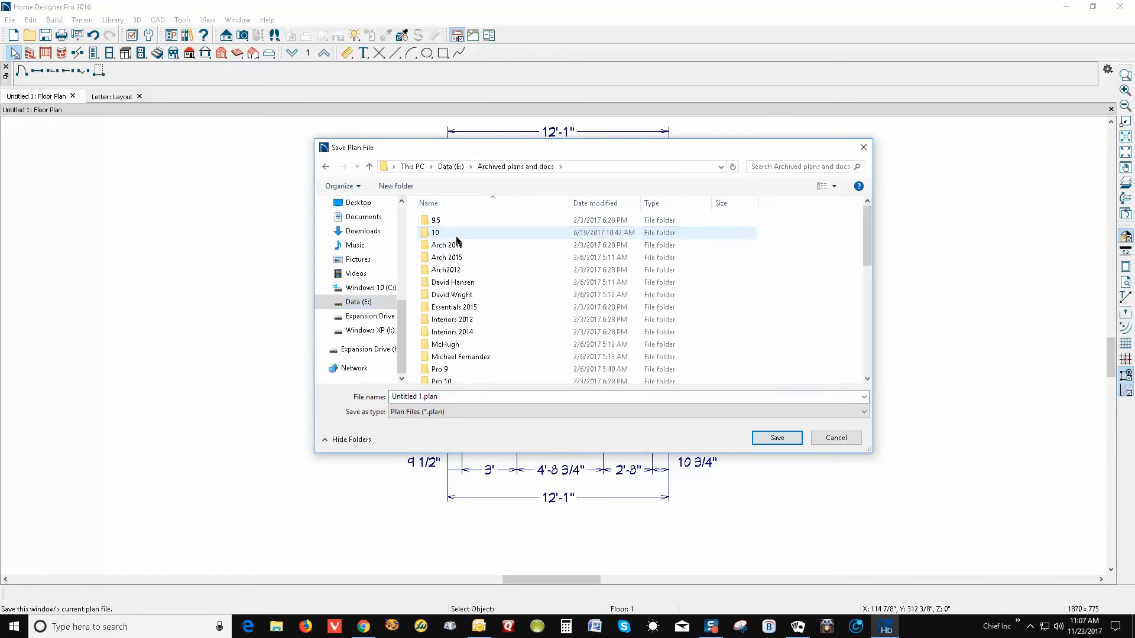
{"action": "scroll", "coordinate": [481, 250], "scroll_direction": "down", "scroll_amount": 9}
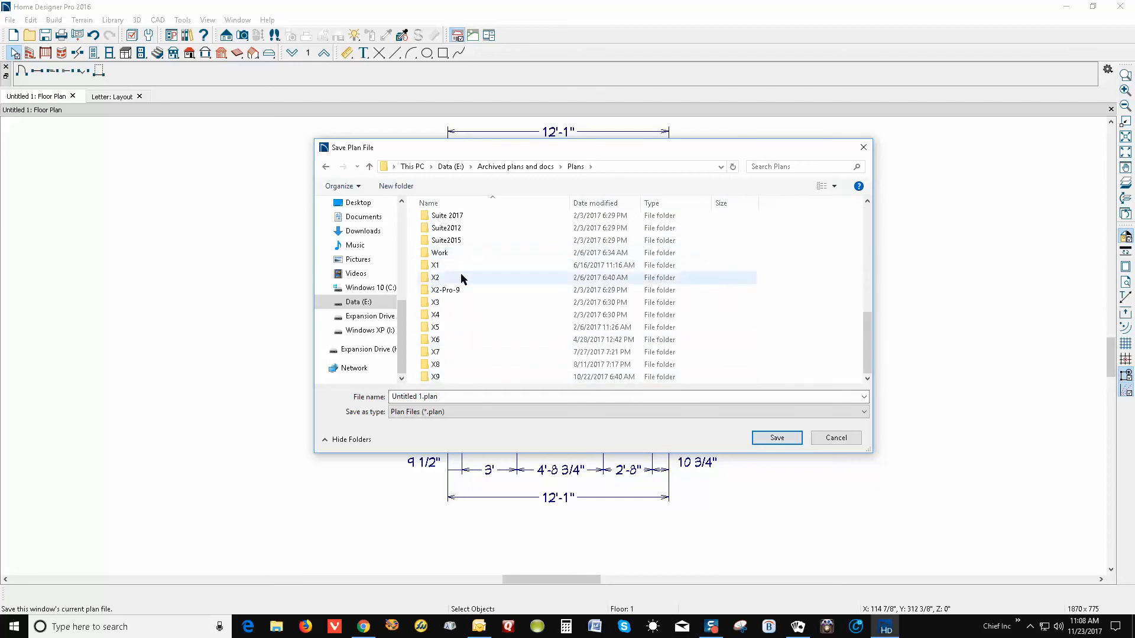
{"action": "scroll", "coordinate": [462, 275], "scroll_direction": "up", "scroll_amount": 4}
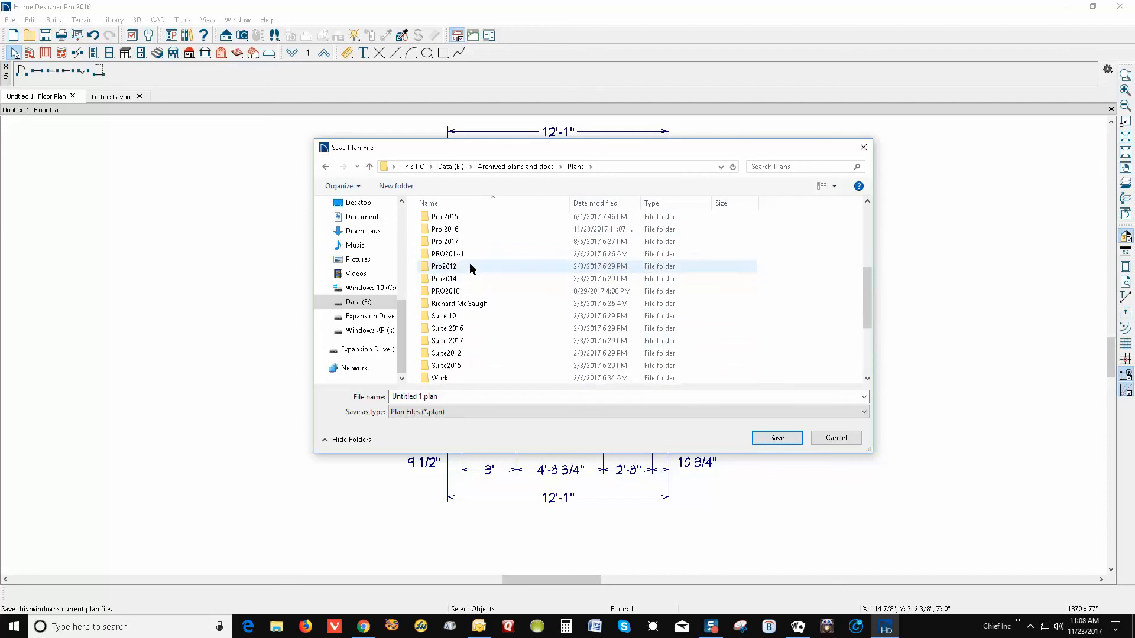
{"action": "double_click", "coordinate": [458, 259]}
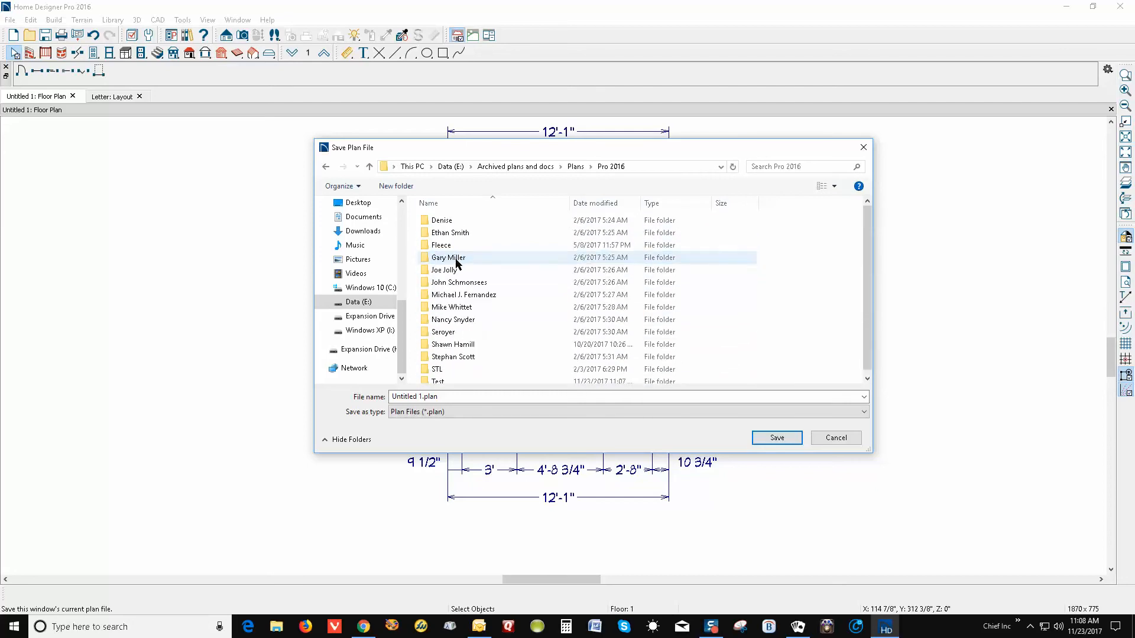
{"action": "double_click", "coordinate": [444, 378]}
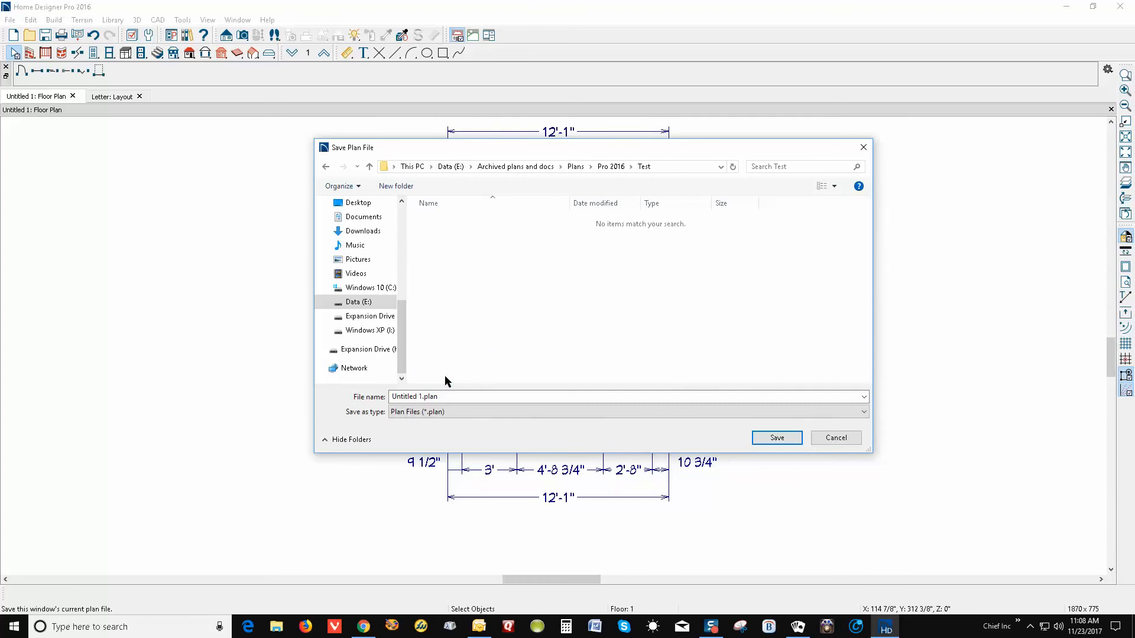
{"action": "left_click", "coordinate": [423, 398]}
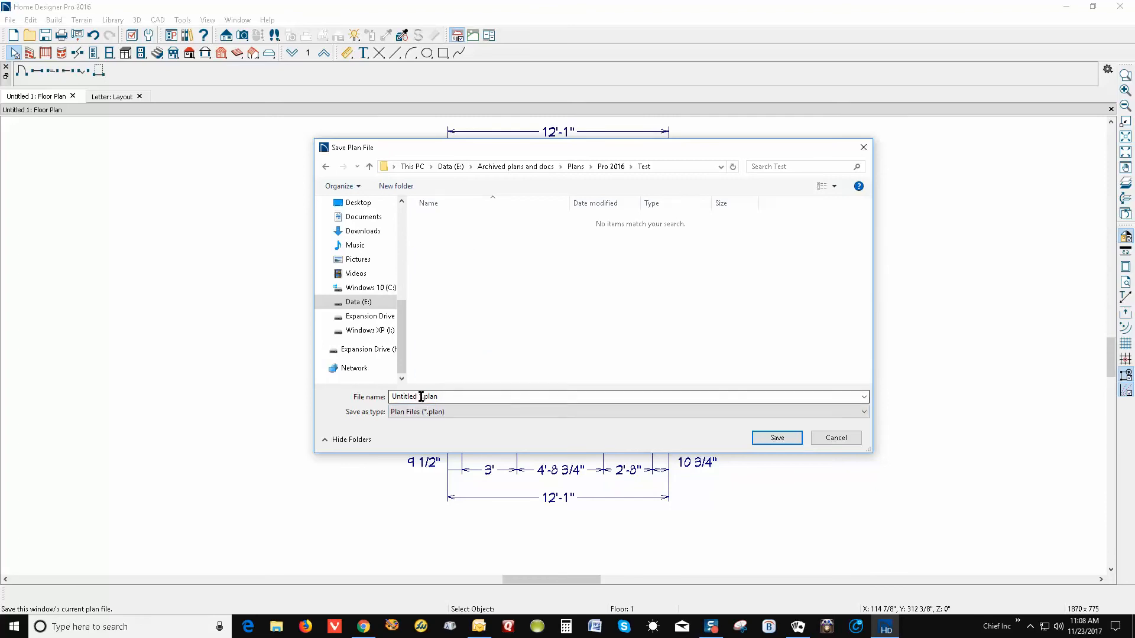
{"action": "triple_click", "coordinate": [421, 397]}
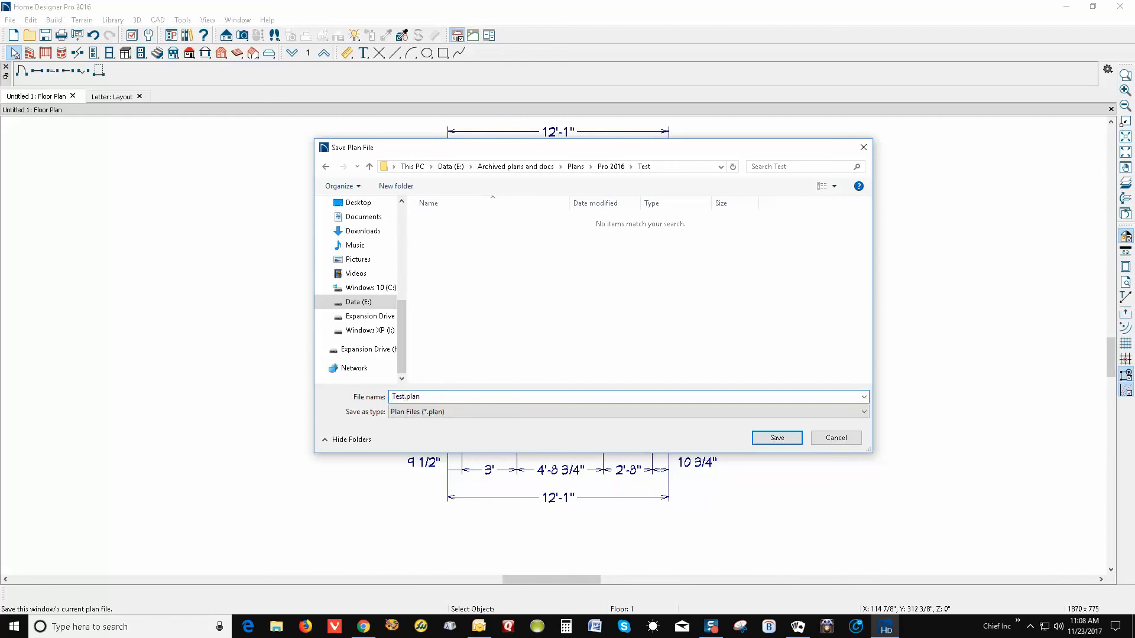
{"action": "left_click", "coordinate": [781, 438]}
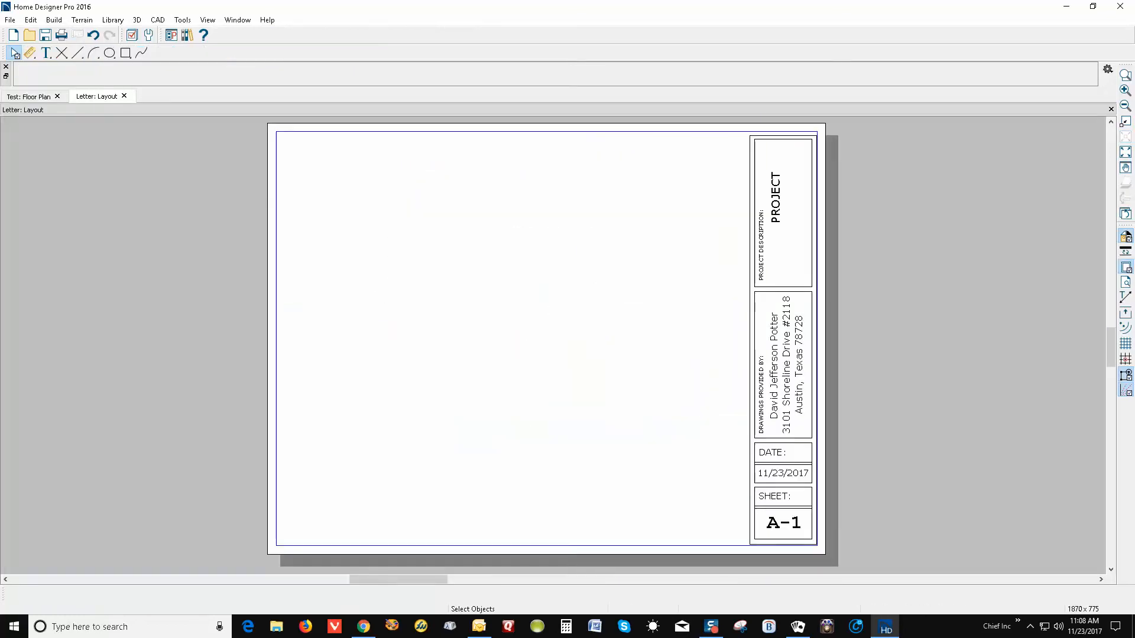
Start Save As for the layout and browse to the Pro 2016 > Test folder on Data (E:)
{"action": "left_click", "coordinate": [11, 20]}
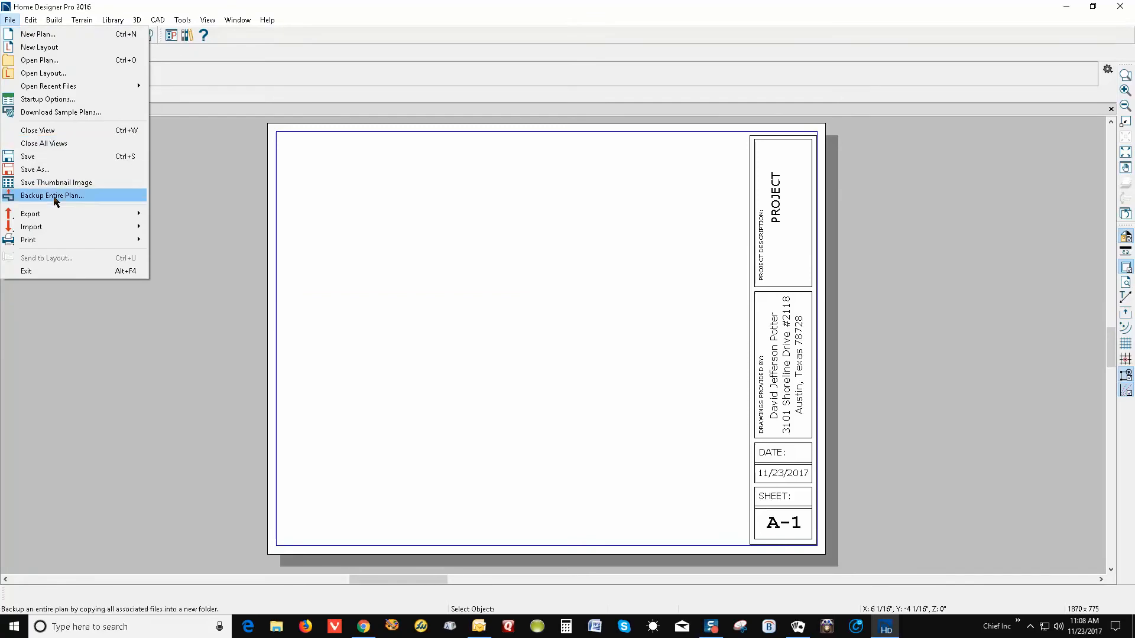
{"action": "mouse_move", "coordinate": [59, 239]}
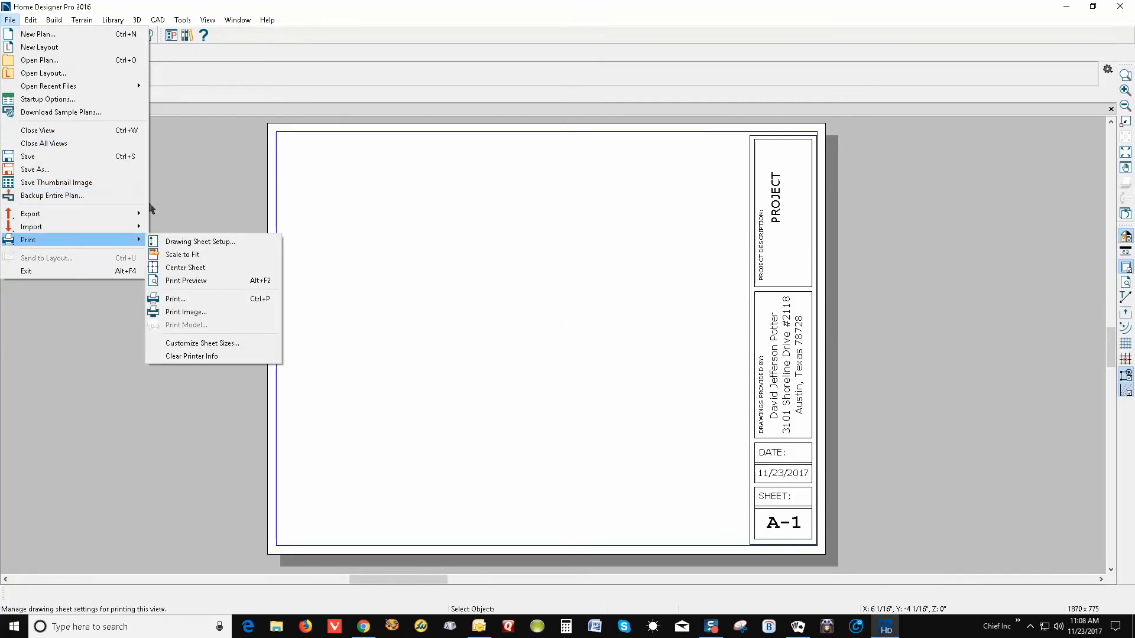
{"action": "left_click", "coordinate": [41, 169]}
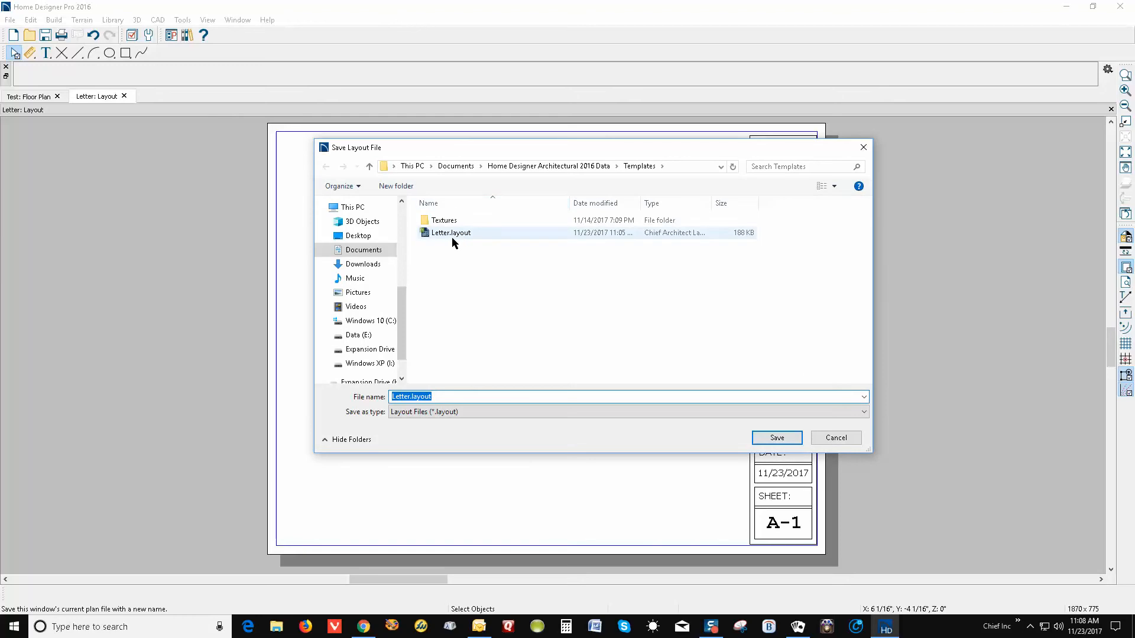
{"action": "left_click_drag", "start_coordinate": [406, 316], "coordinate": [405, 358]}
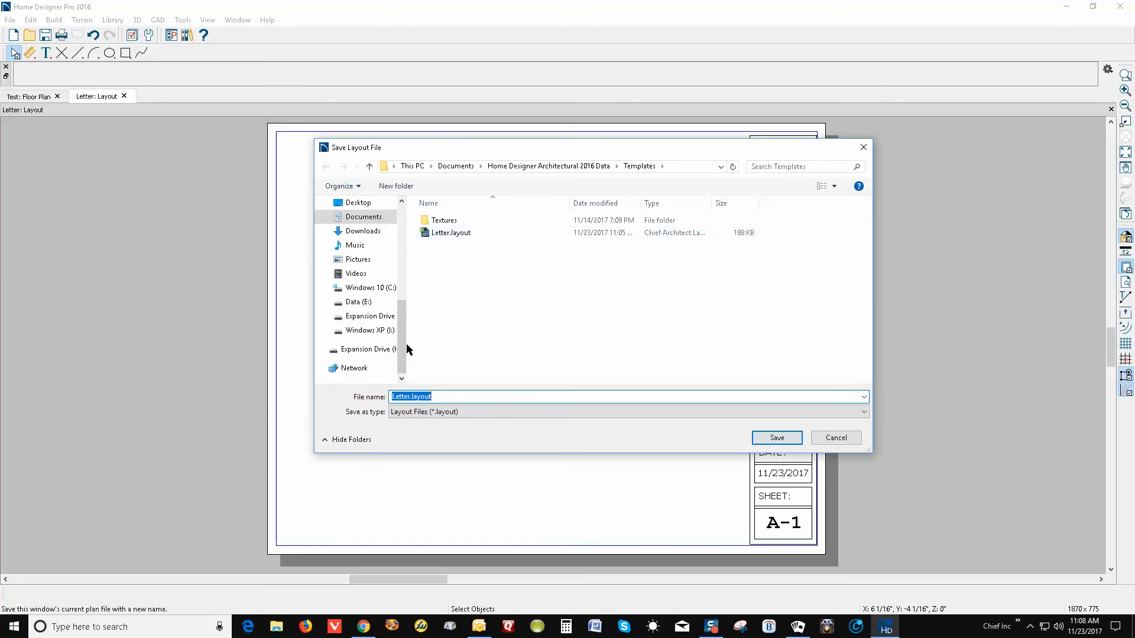
{"action": "left_click", "coordinate": [363, 306]}
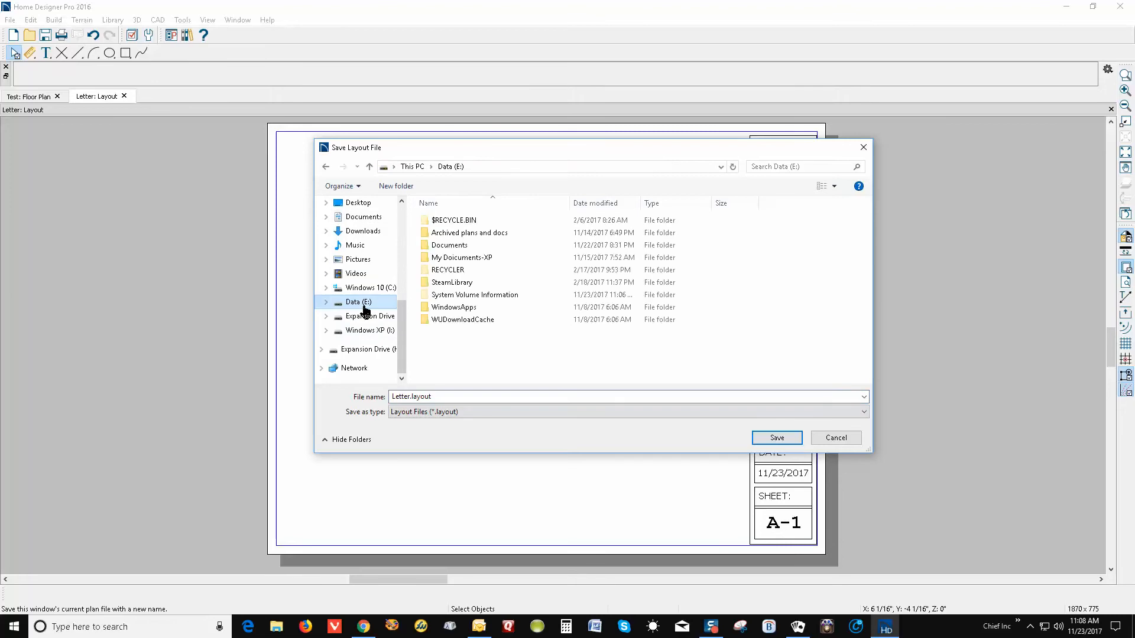
{"action": "double_click", "coordinate": [481, 235]}
{"action": "double_click", "coordinate": [451, 234]}
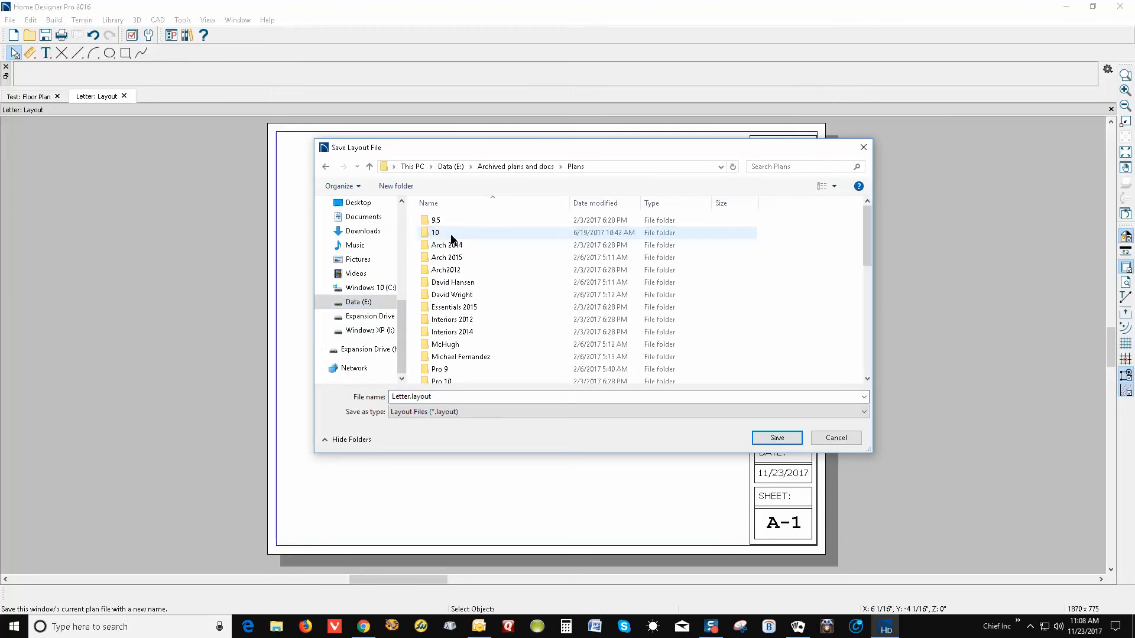
{"action": "scroll", "coordinate": [469, 286], "scroll_direction": "down", "scroll_amount": 2}
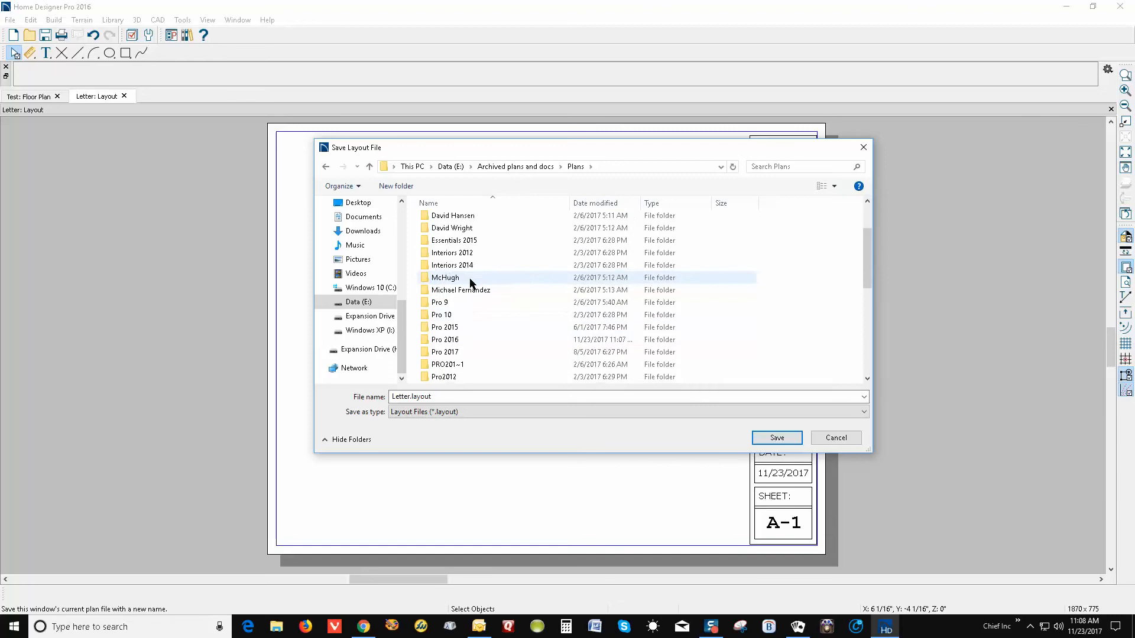
{"action": "double_click", "coordinate": [445, 341]}
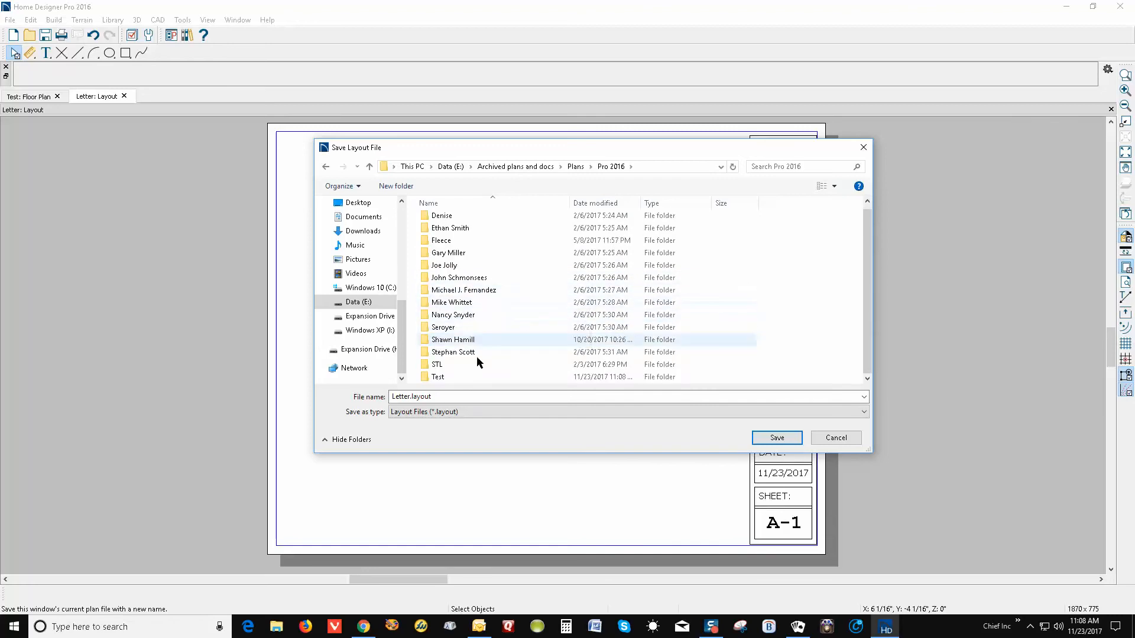
{"action": "left_click", "coordinate": [443, 382]}
{"action": "double_click", "coordinate": [442, 379]}
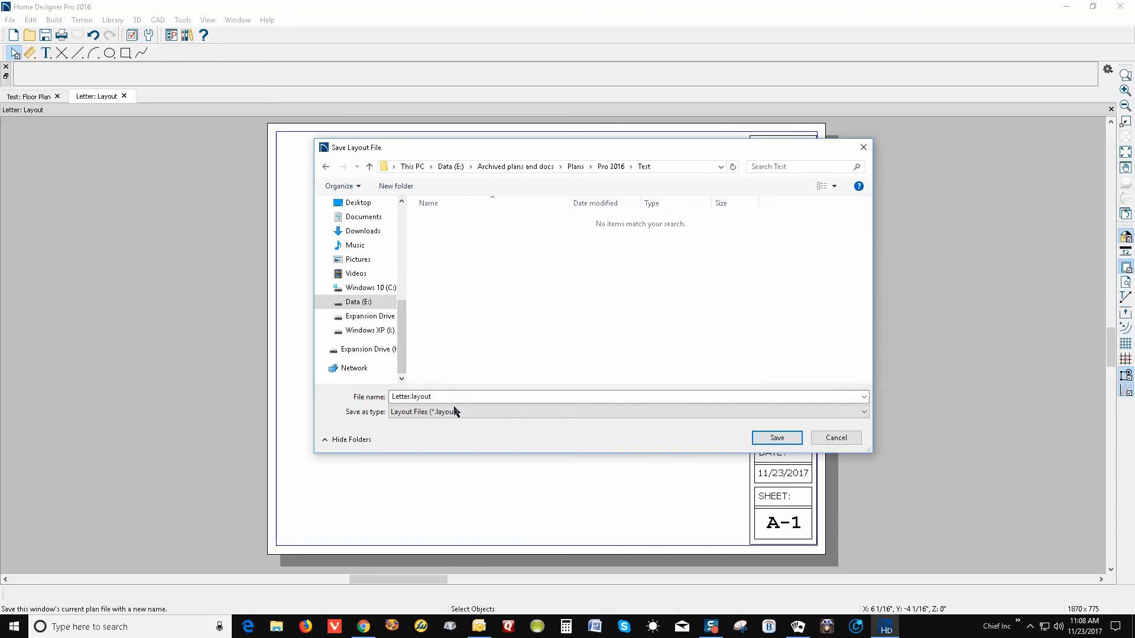
Prefix the file name with 'Test-' and save it as Test-Letter.layout
{"action": "left_click", "coordinate": [391, 397]}
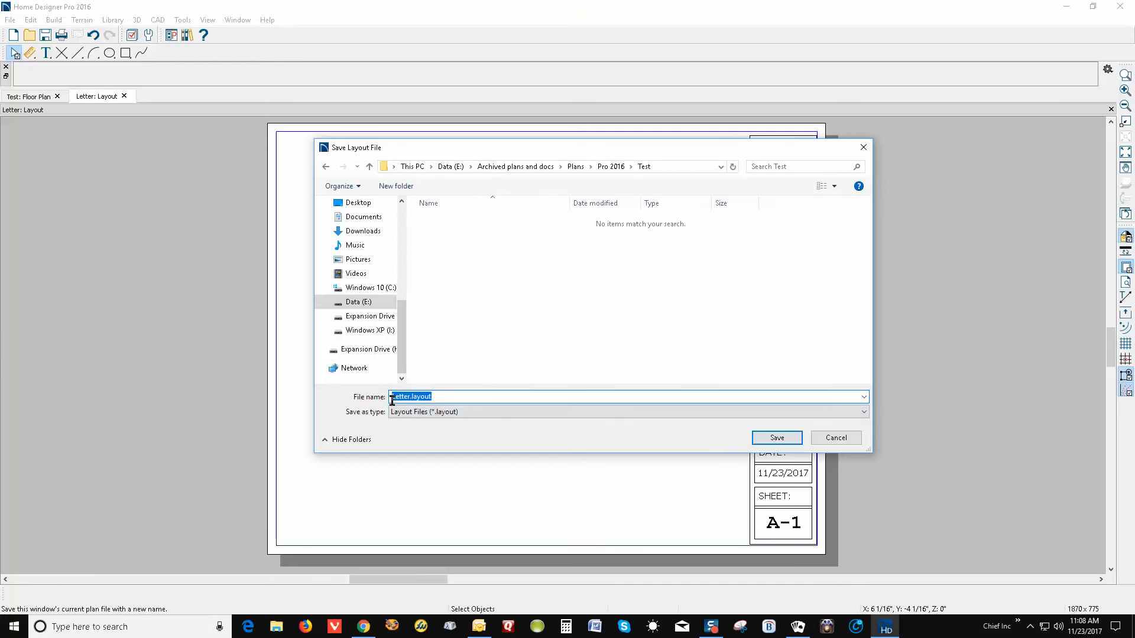
{"action": "left_click", "coordinate": [391, 396]}
{"action": "type", "text": "Test-"}
{"action": "left_click", "coordinate": [775, 437]}
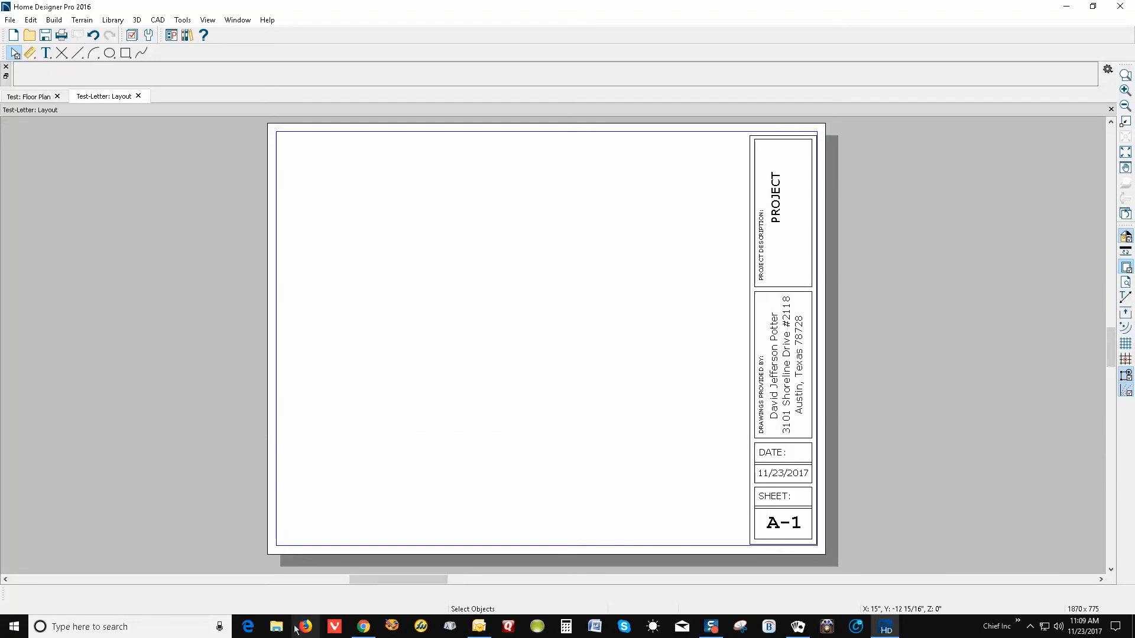
Check that Data (E:) > ... > Pro 2016 > Test holds Test.plan and Test-Letter.layout, then put Explorer away
{"action": "left_click", "coordinate": [276, 627]}
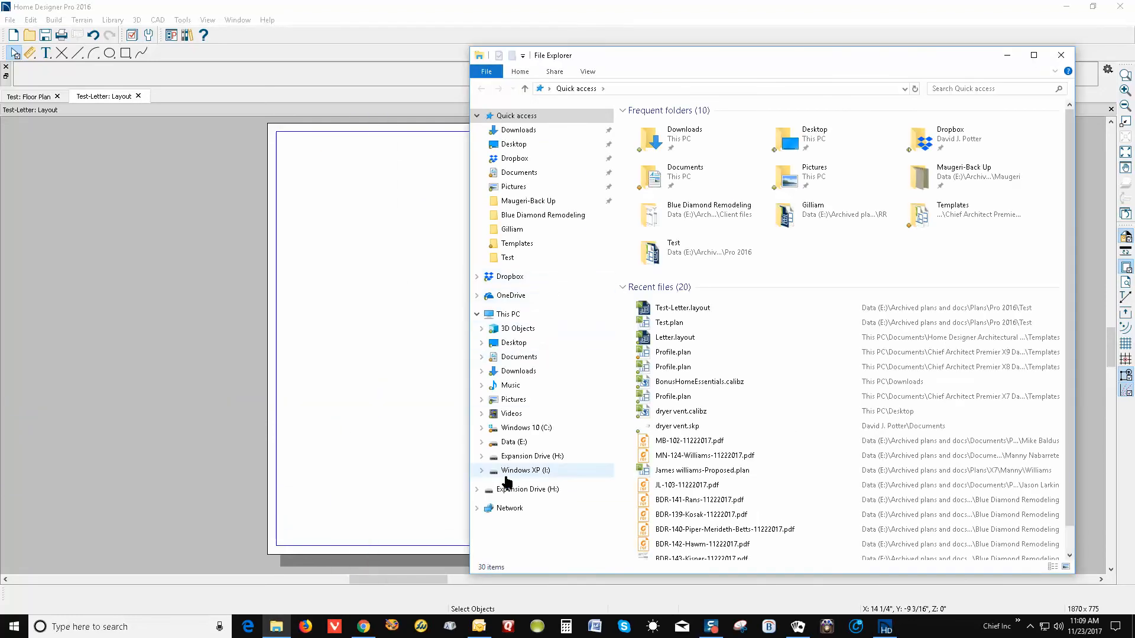
{"action": "left_click", "coordinate": [520, 443]}
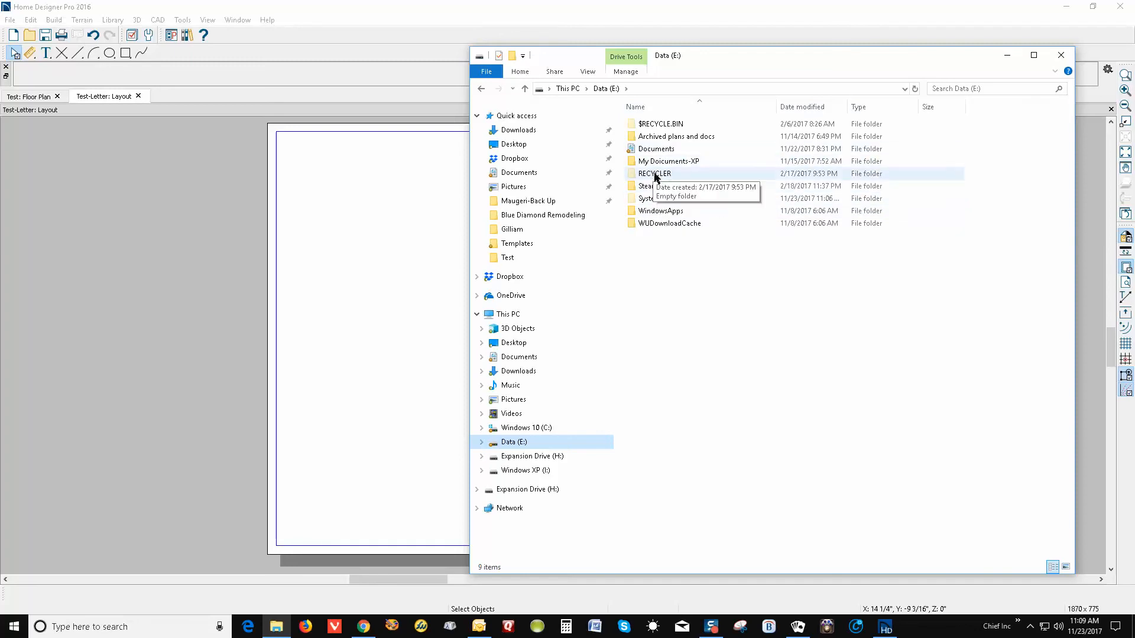
{"action": "double_click", "coordinate": [664, 137]}
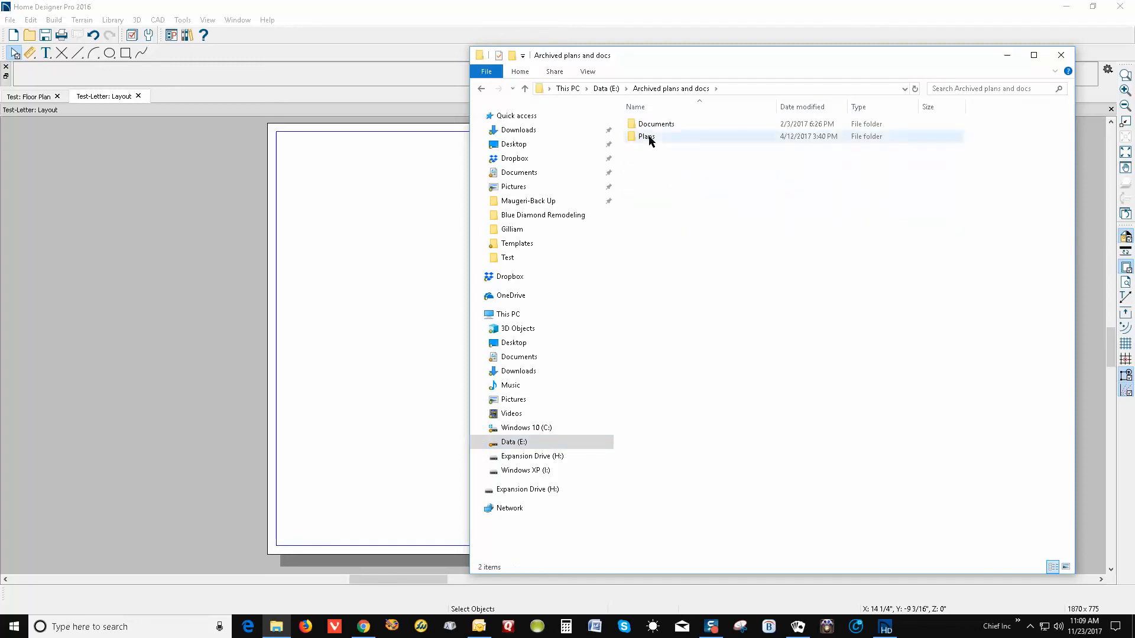
{"action": "double_click", "coordinate": [646, 137]}
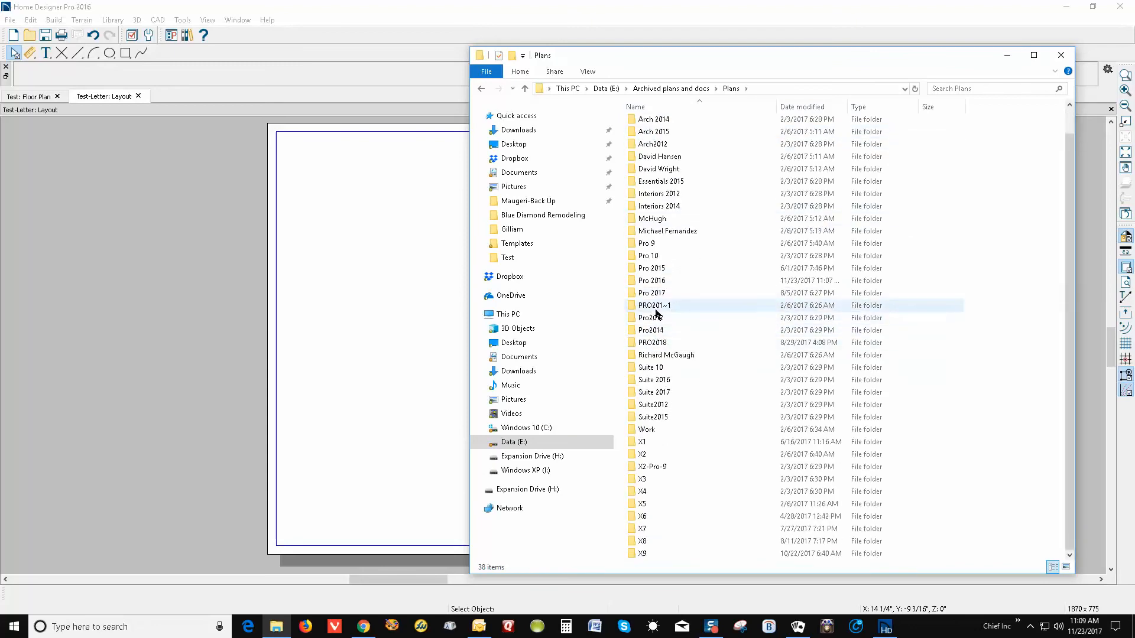
{"action": "double_click", "coordinate": [653, 281]}
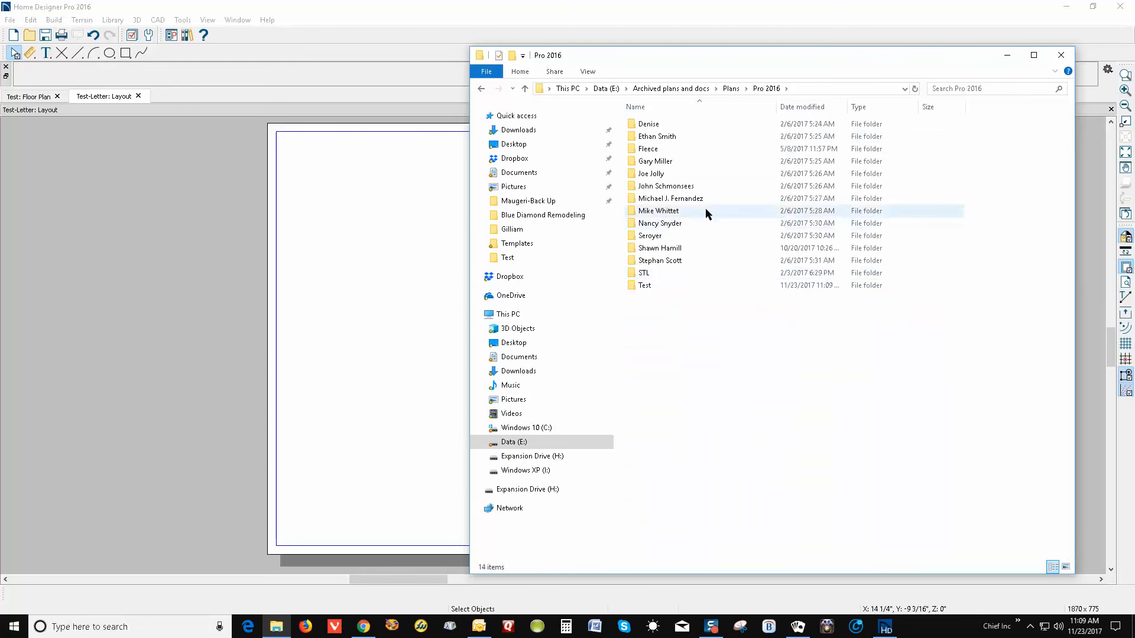
{"action": "double_click", "coordinate": [647, 285]}
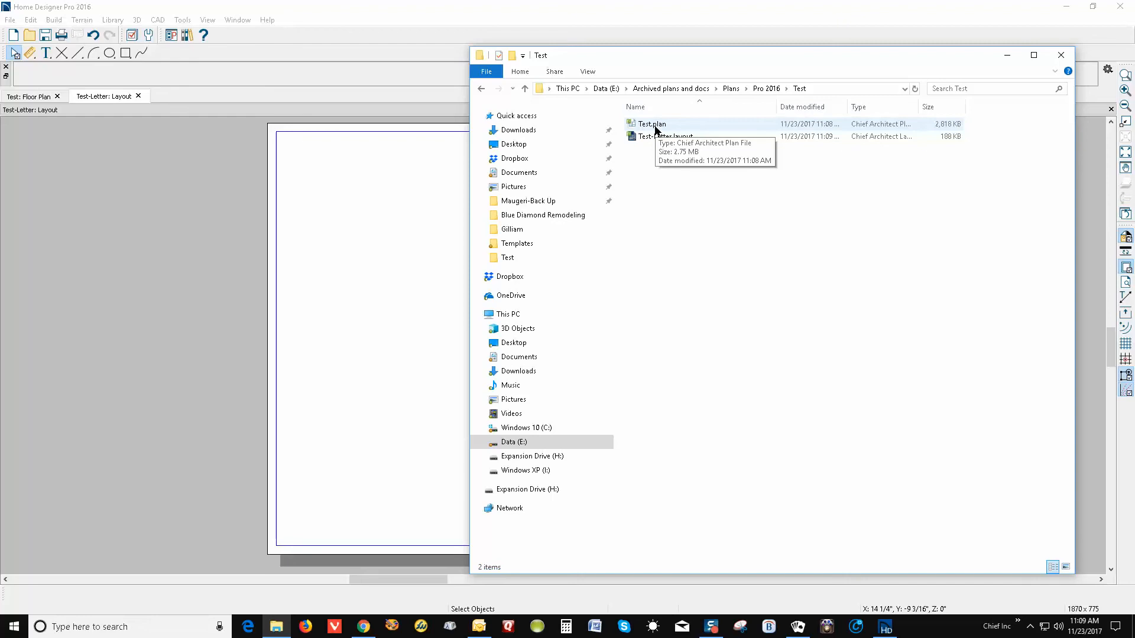
{"action": "left_click", "coordinate": [1007, 55]}
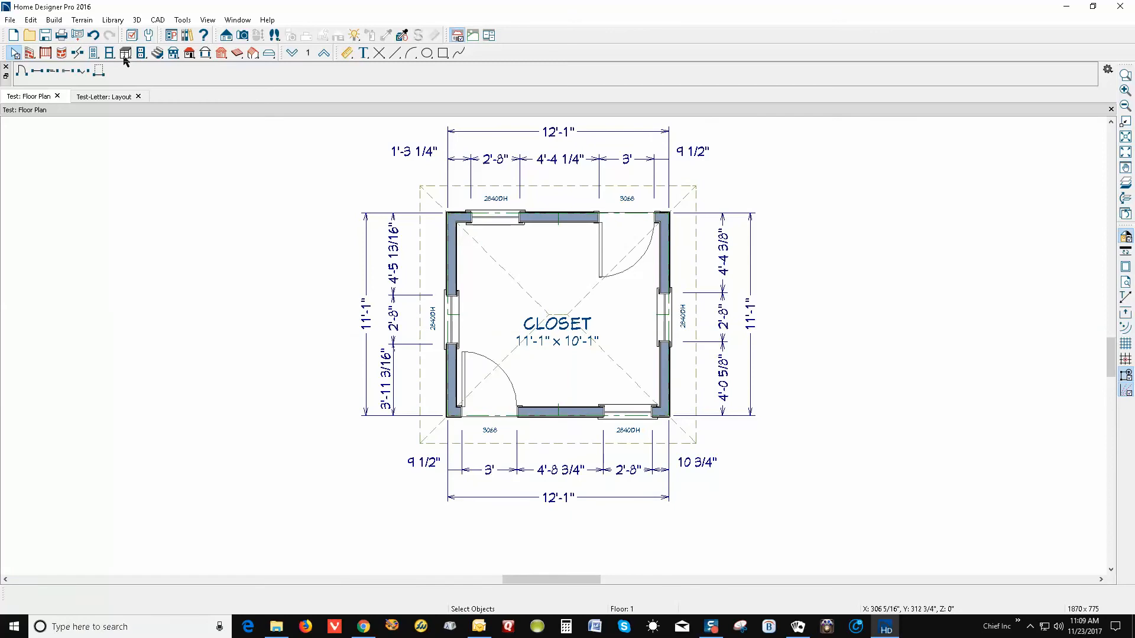
Send the entire closet plan to the Test-Letter layout at 1/4 in = 1 ft scale
{"action": "left_click", "coordinate": [10, 21]}
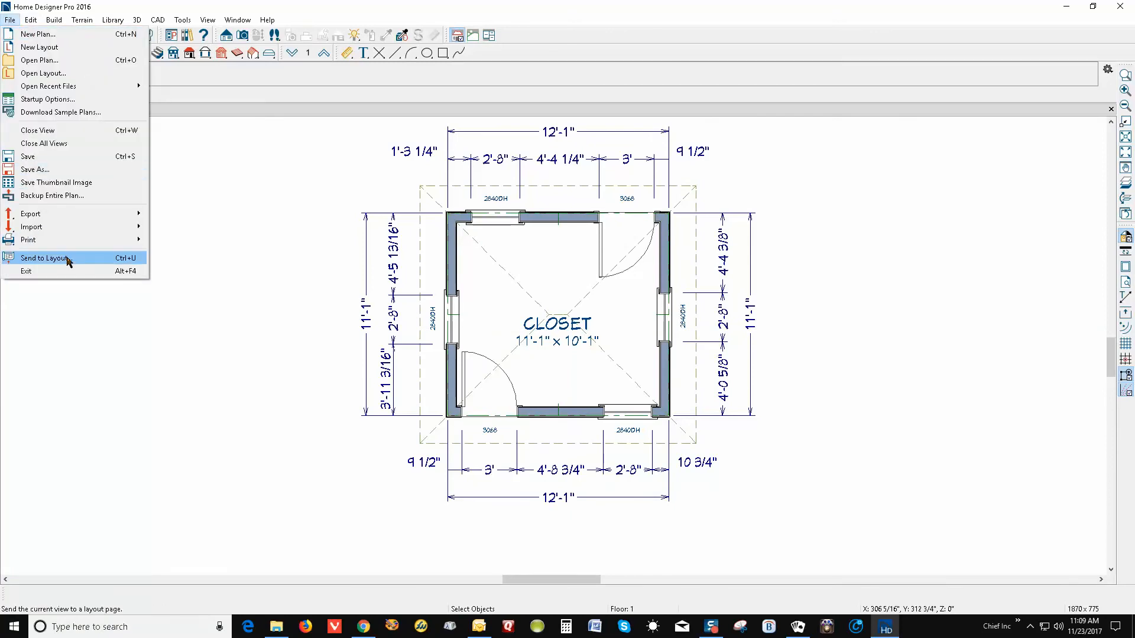
{"action": "left_click", "coordinate": [48, 258]}
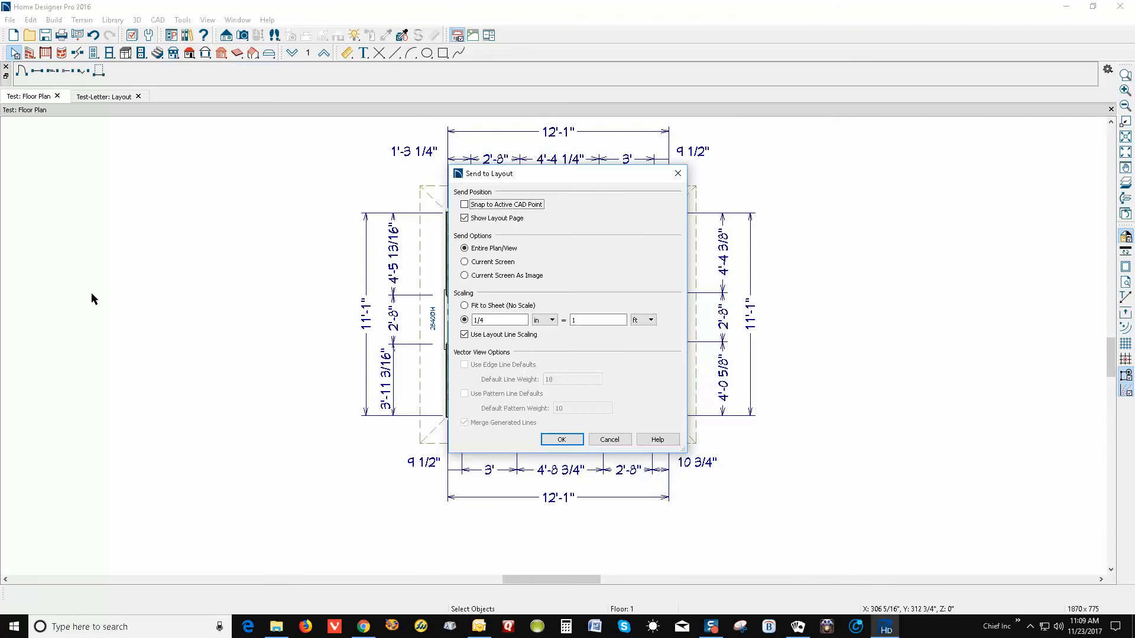
{"action": "left_click_drag", "start_coordinate": [580, 176], "coordinate": [897, 211]}
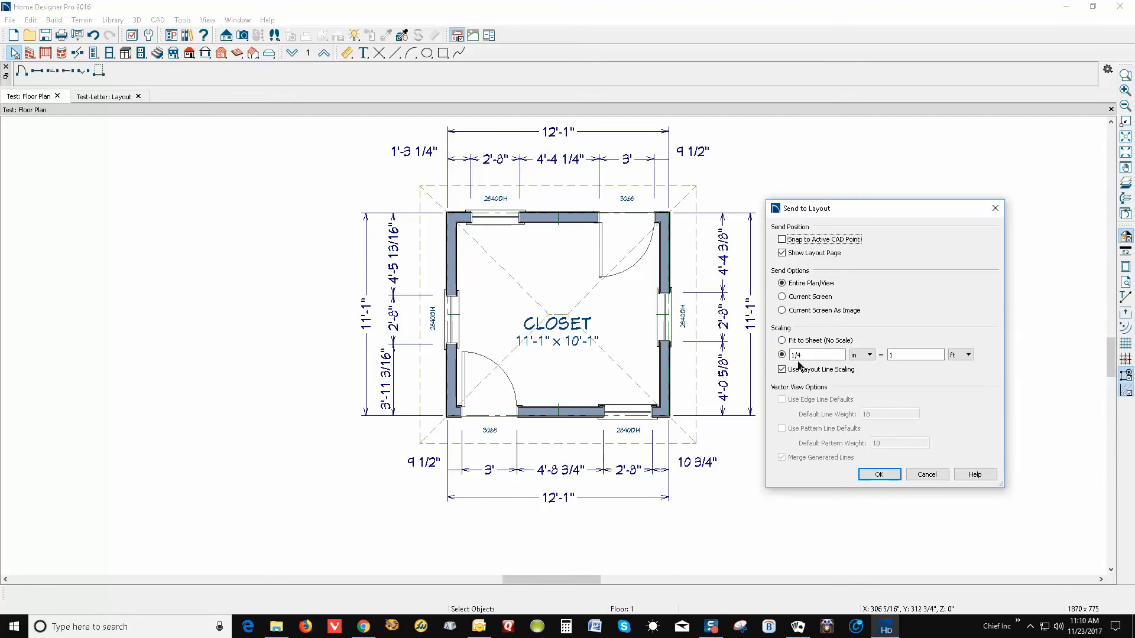
{"action": "left_click_drag", "start_coordinate": [798, 355], "coordinate": [773, 355]}
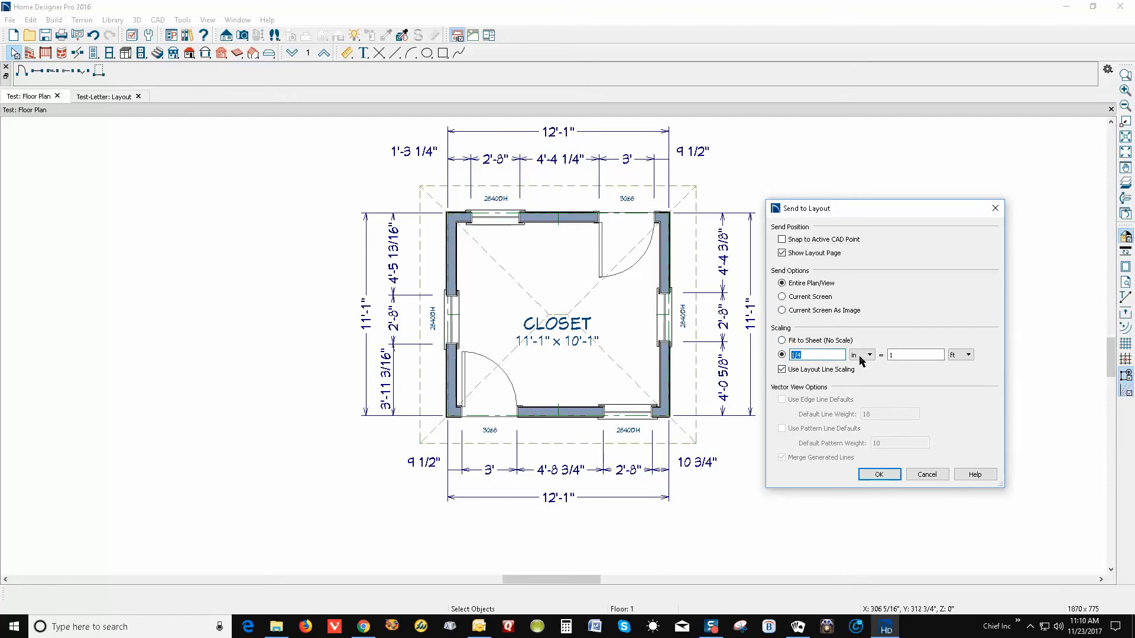
{"action": "double_click", "coordinate": [904, 354]}
{"action": "left_click", "coordinate": [807, 355]}
{"action": "left_click", "coordinate": [882, 474]}
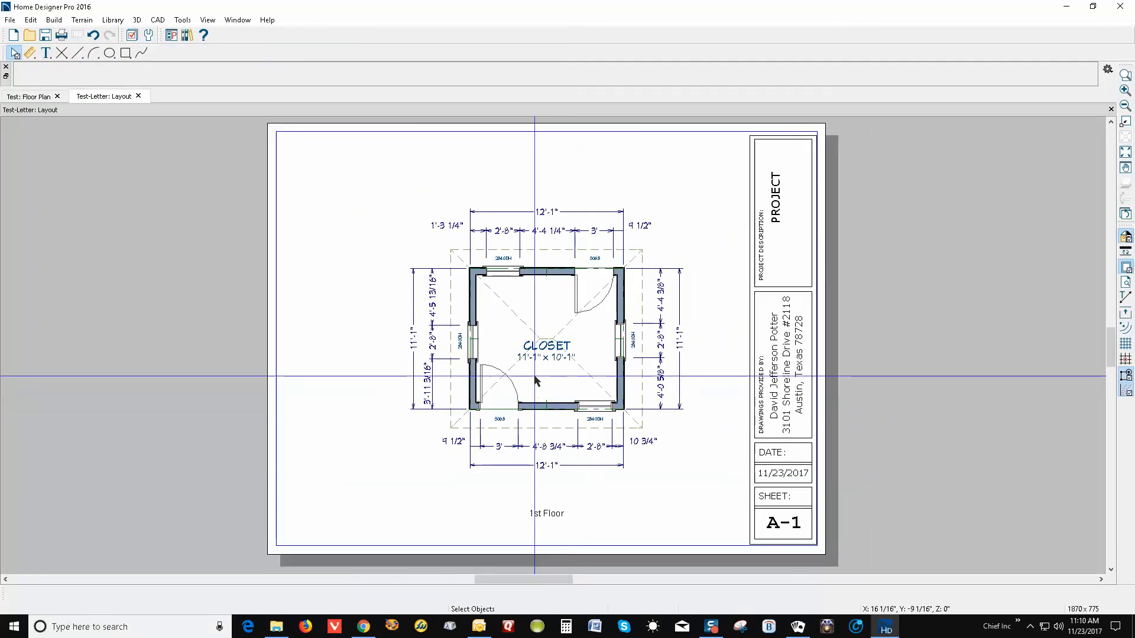
Move the closet plan box further left on the sheet
{"action": "left_click", "coordinate": [516, 356]}
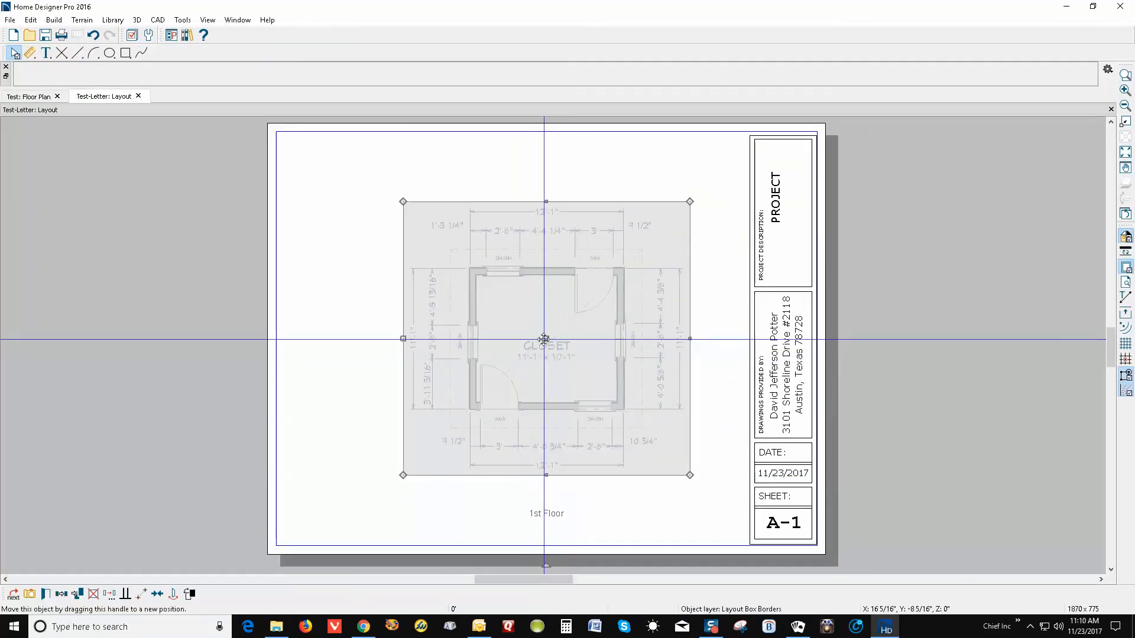
{"action": "left_click_drag", "start_coordinate": [543, 339], "coordinate": [518, 342]}
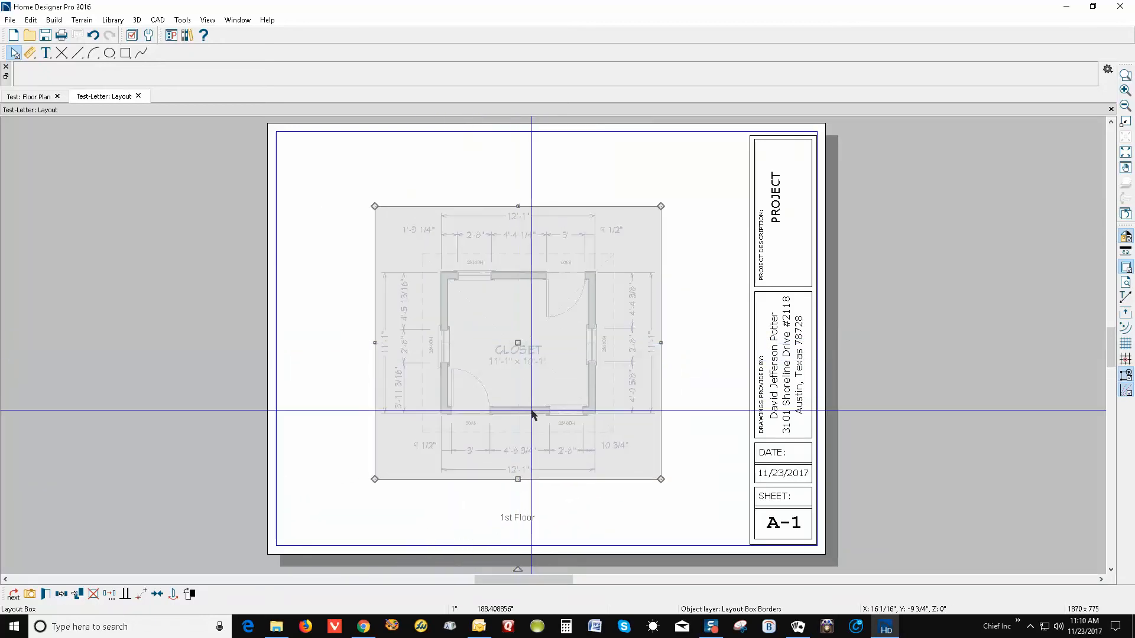
{"action": "left_click", "coordinate": [535, 508]}
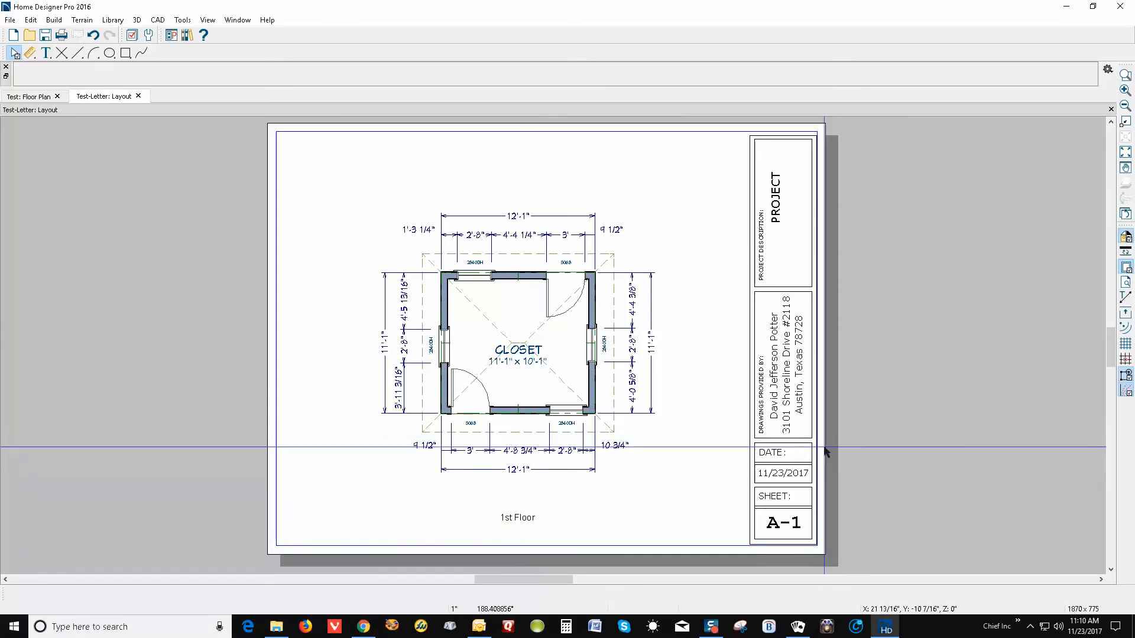
Suppress the plan box's 1st Floor label in its specification
{"action": "left_click", "coordinate": [545, 418]}
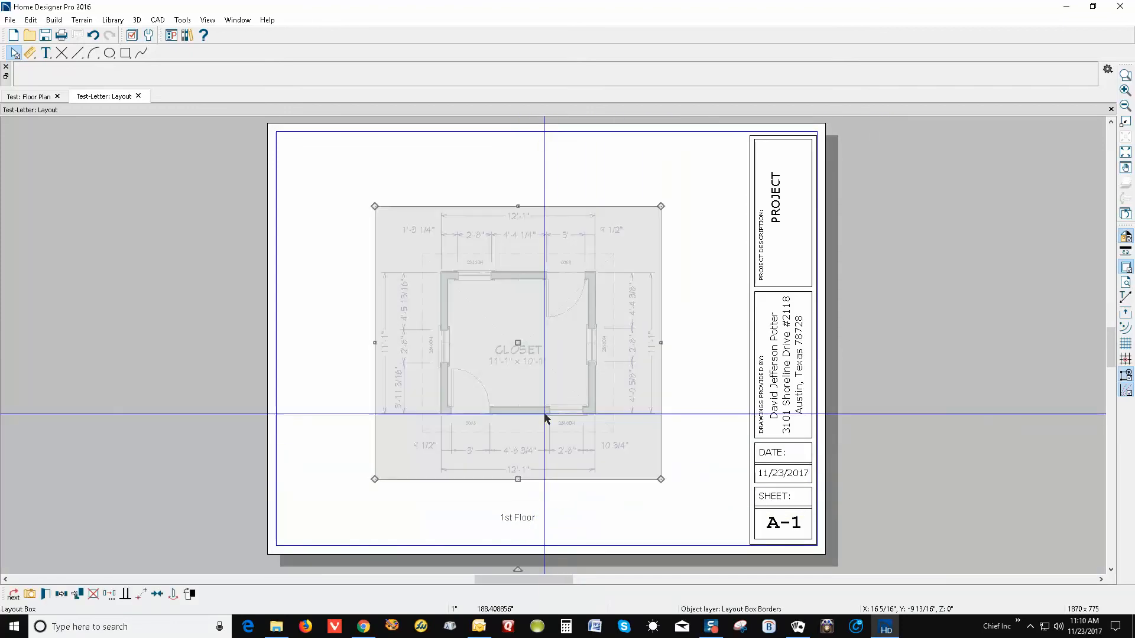
{"action": "left_click", "coordinate": [45, 594]}
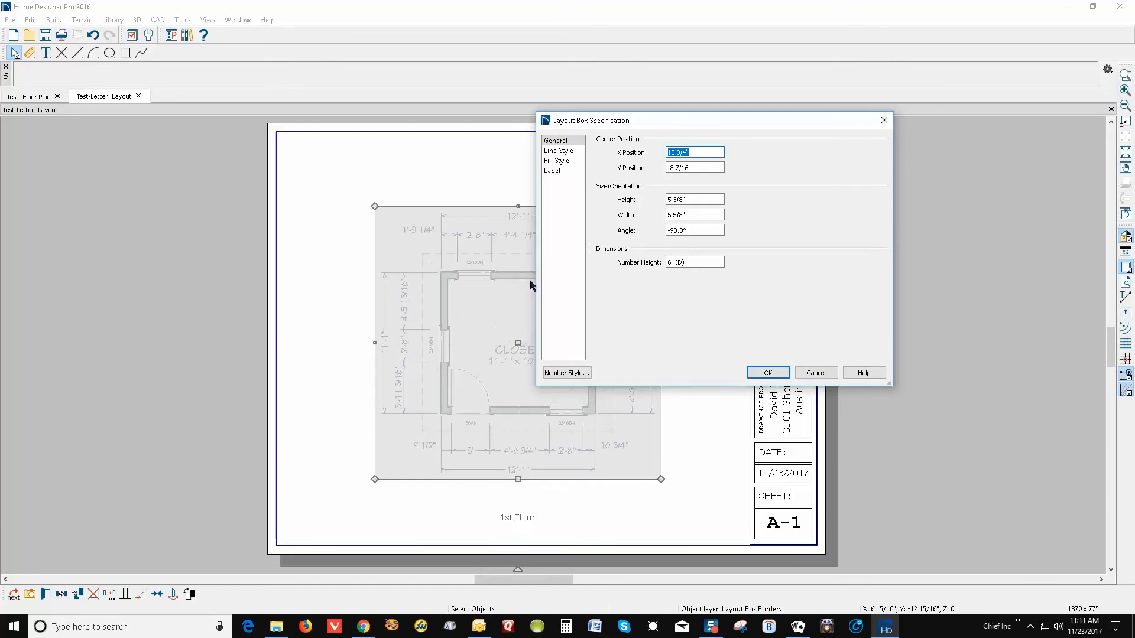
{"action": "left_click", "coordinate": [552, 171]}
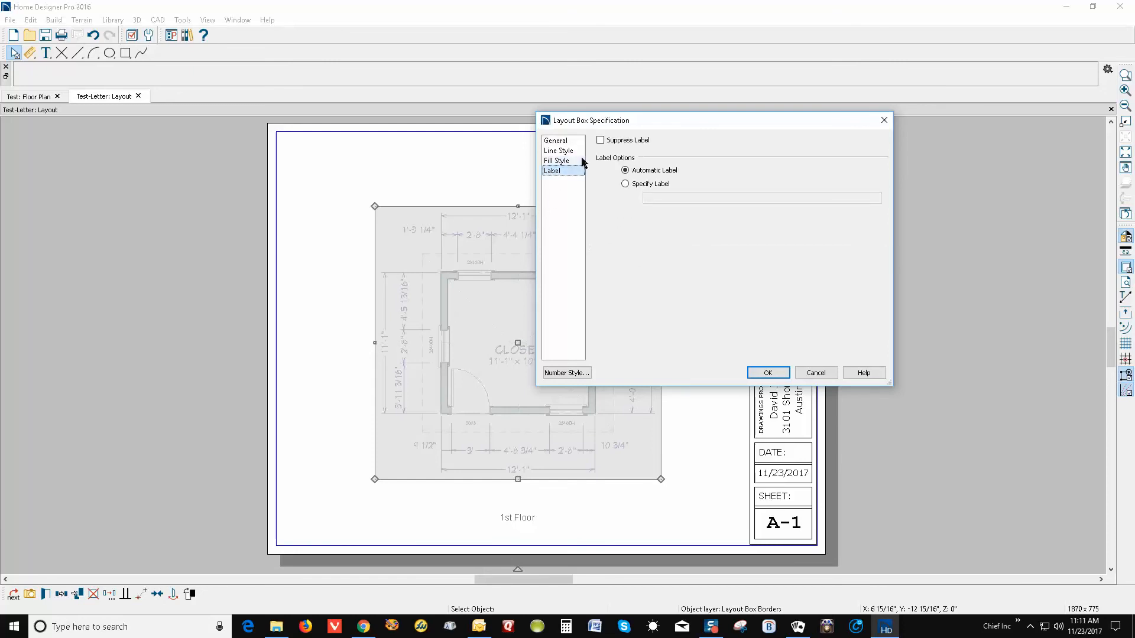
{"action": "left_click", "coordinate": [615, 148]}
{"action": "left_click", "coordinate": [615, 148]}
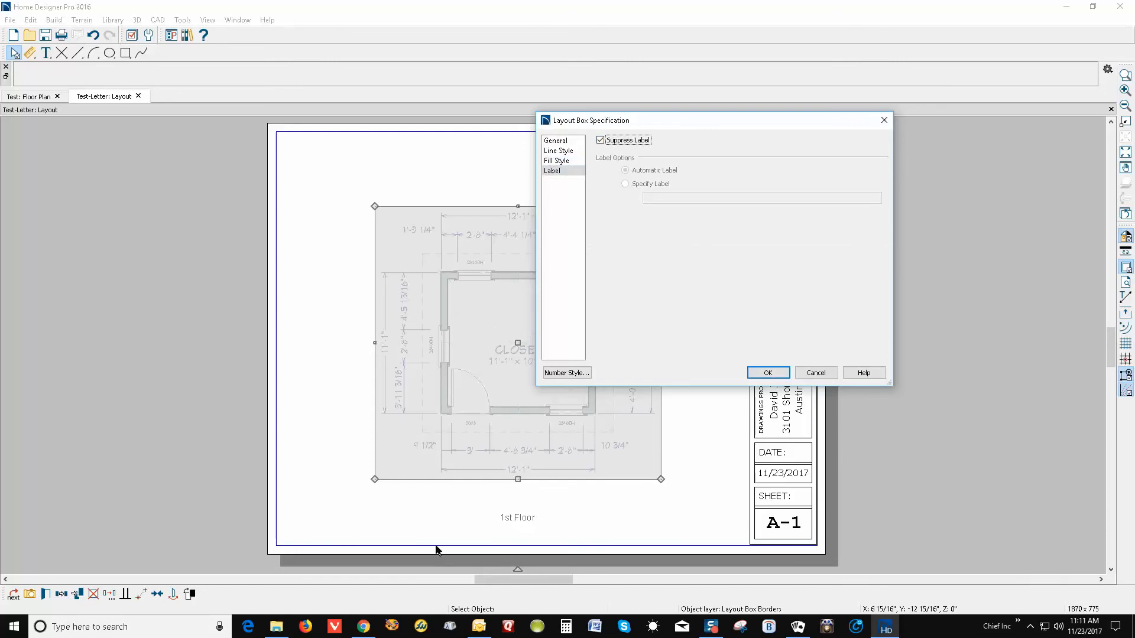
{"action": "left_click", "coordinate": [784, 372]}
{"action": "left_click", "coordinate": [640, 490]}
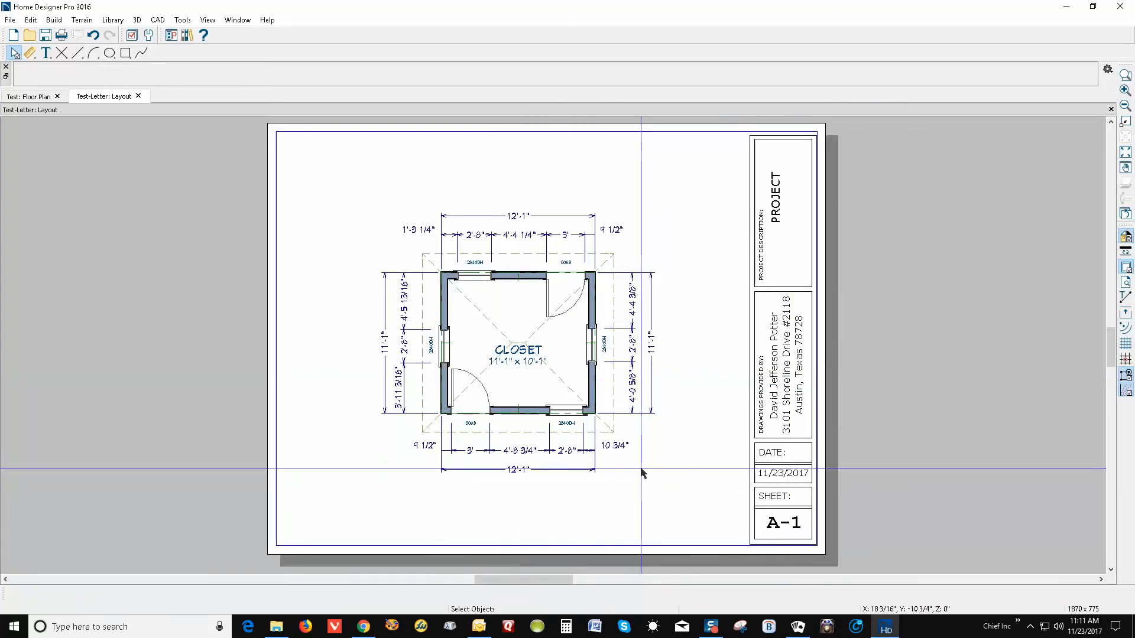
Add a Rich Text label reading FLOOR PLAN, formatted bold and underlined
{"action": "left_click", "coordinate": [51, 53]}
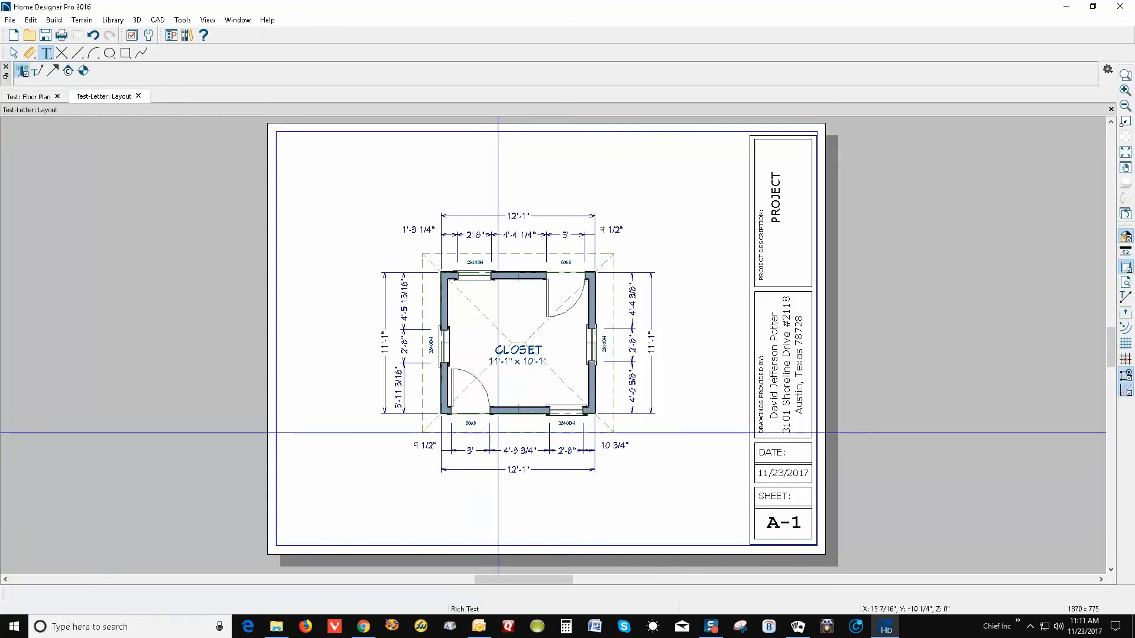
{"action": "left_click", "coordinate": [671, 503]}
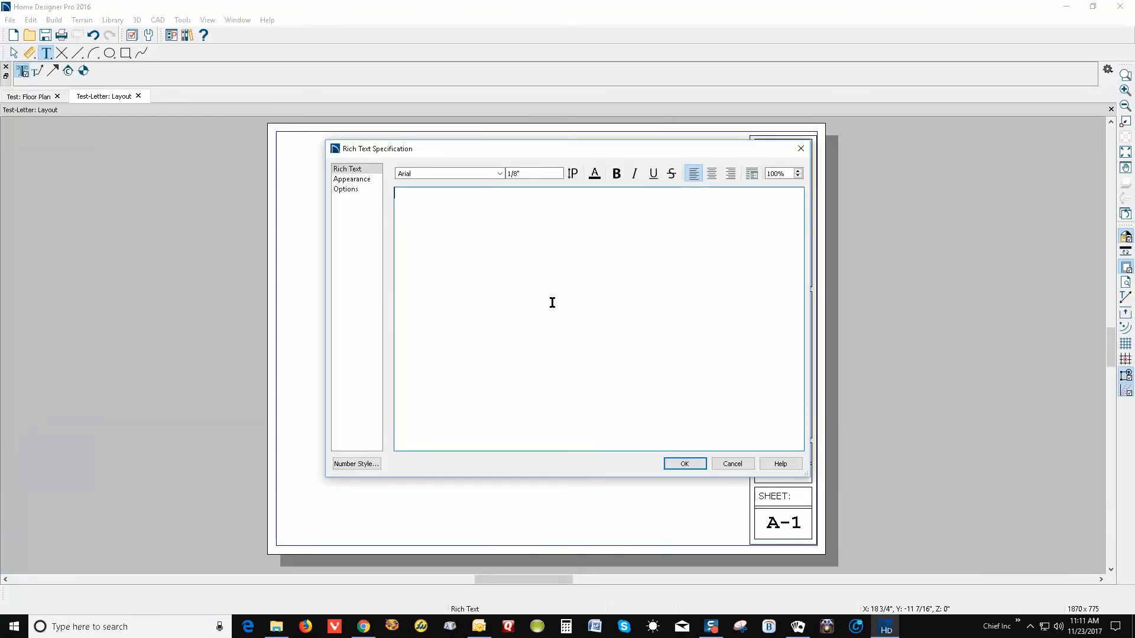
{"action": "type", "text": "FLOOR PLAN"}
{"action": "left_click_drag", "start_coordinate": [471, 193], "coordinate": [392, 194]}
{"action": "left_click", "coordinate": [392, 194]}
{"action": "left_click_drag", "start_coordinate": [471, 198], "coordinate": [387, 195]}
{"action": "left_click", "coordinate": [616, 174]}
{"action": "left_click", "coordinate": [653, 174]}
{"action": "left_click", "coordinate": [535, 192]}
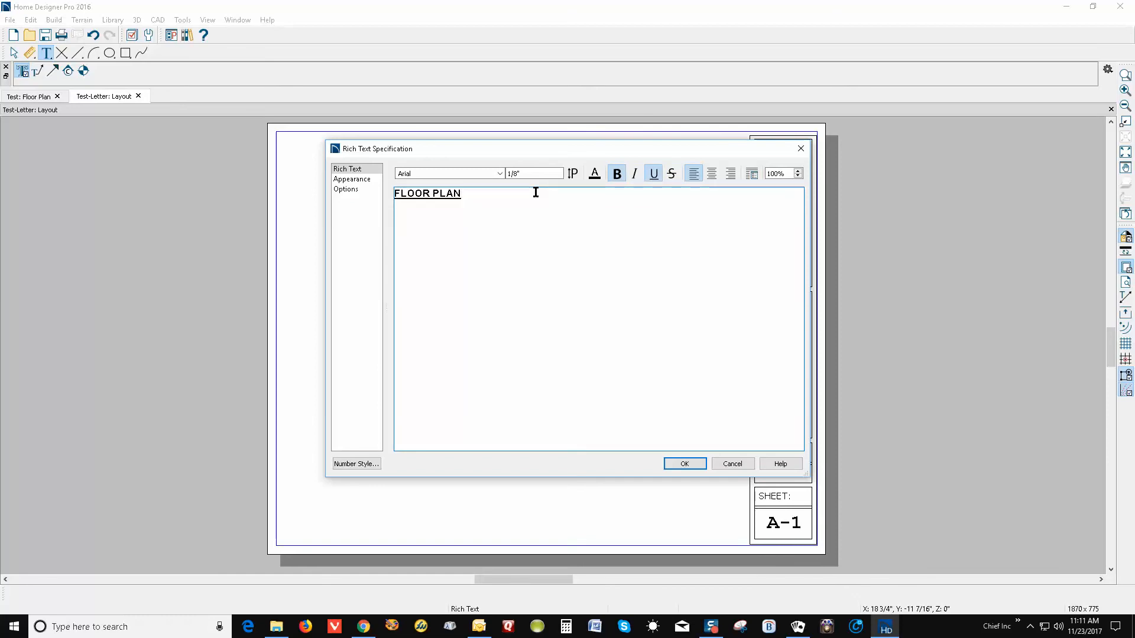
Add a second line reading 1/4" = 1' SCALE, correcting the SCLAE typo
{"action": "key", "text": "Return"}
{"action": "type", "text": "1"}
{"action": "type", "text": "/4\" ="}
{"action": "type", "text": " 1' SCLAE"}
{"action": "key", "text": "BackSpace"}
{"action": "key", "text": "BackSpace"}
{"action": "key", "text": "BackSpace"}
{"action": "key", "text": "BackSpace"}
{"action": "type", "text": "CALE"}
Make the scale line plain at 1/16" text size and place the label
{"action": "left_click_drag", "start_coordinate": [479, 205], "coordinate": [384, 205]}
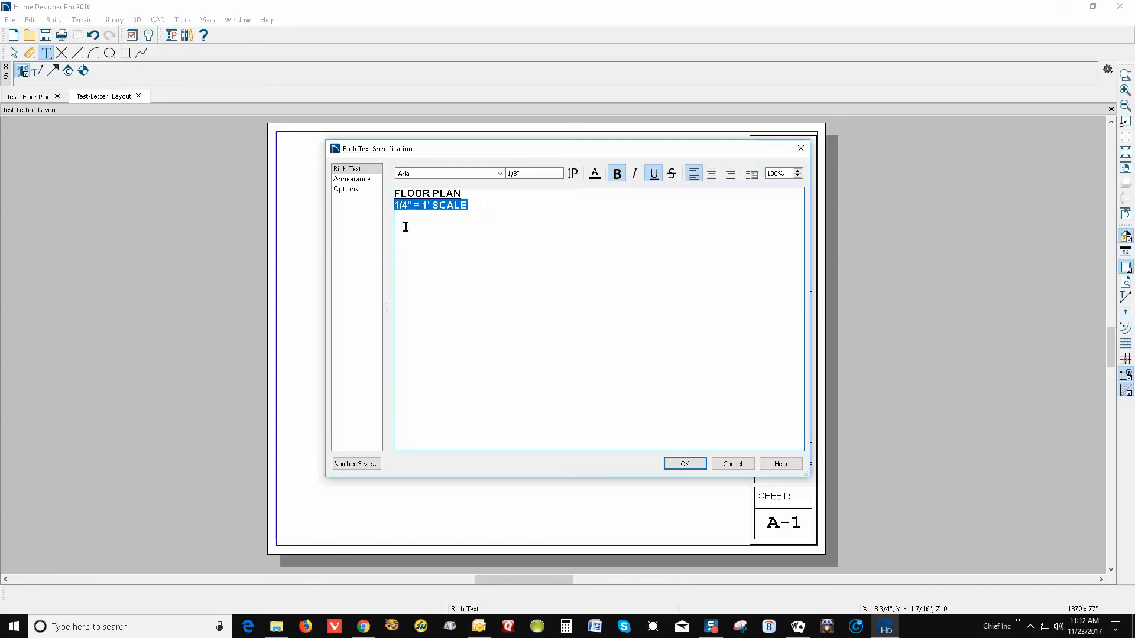
{"action": "left_click", "coordinate": [618, 174]}
{"action": "left_click", "coordinate": [653, 175]}
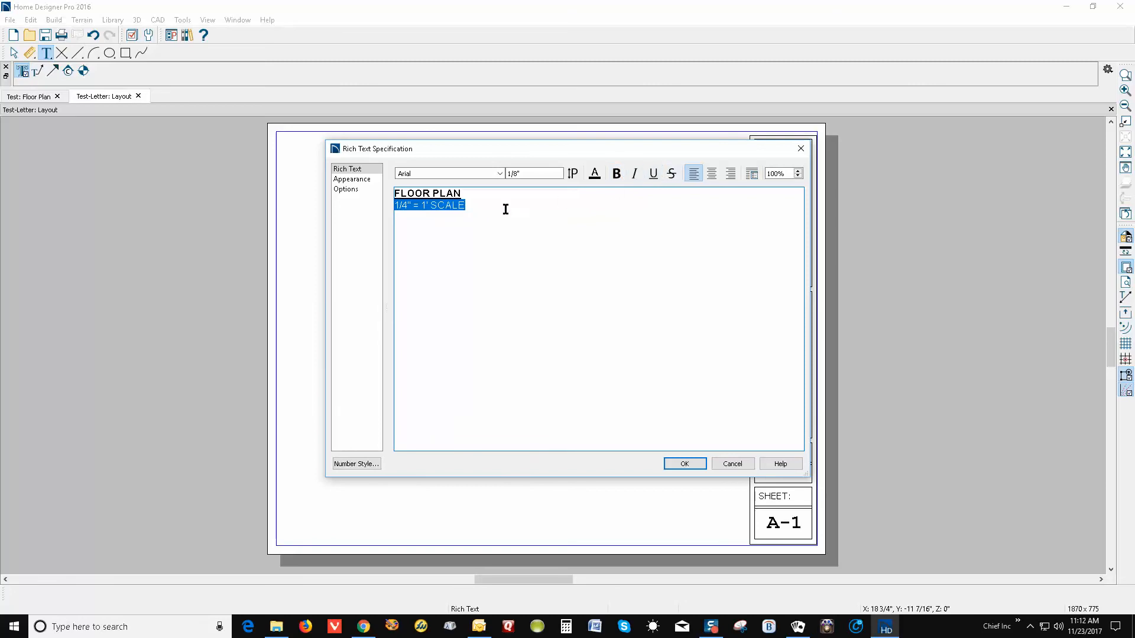
{"action": "left_click", "coordinate": [514, 174]}
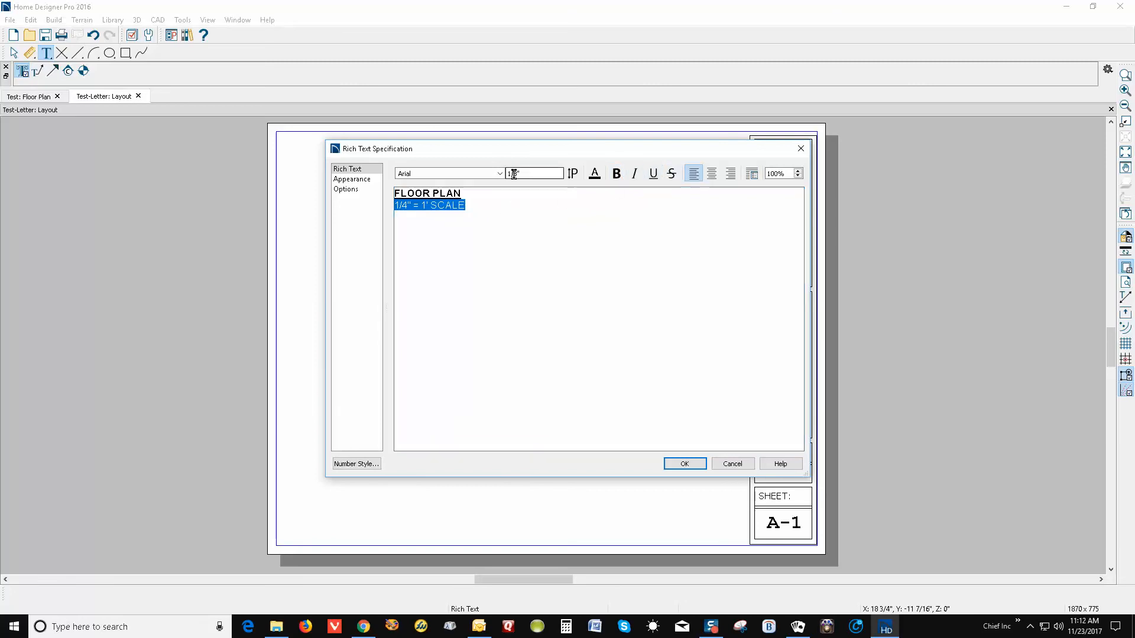
{"action": "left_click_drag", "start_coordinate": [514, 174], "coordinate": [548, 141]}
{"action": "type", "text": "16"}
{"action": "key", "text": "Tab"}
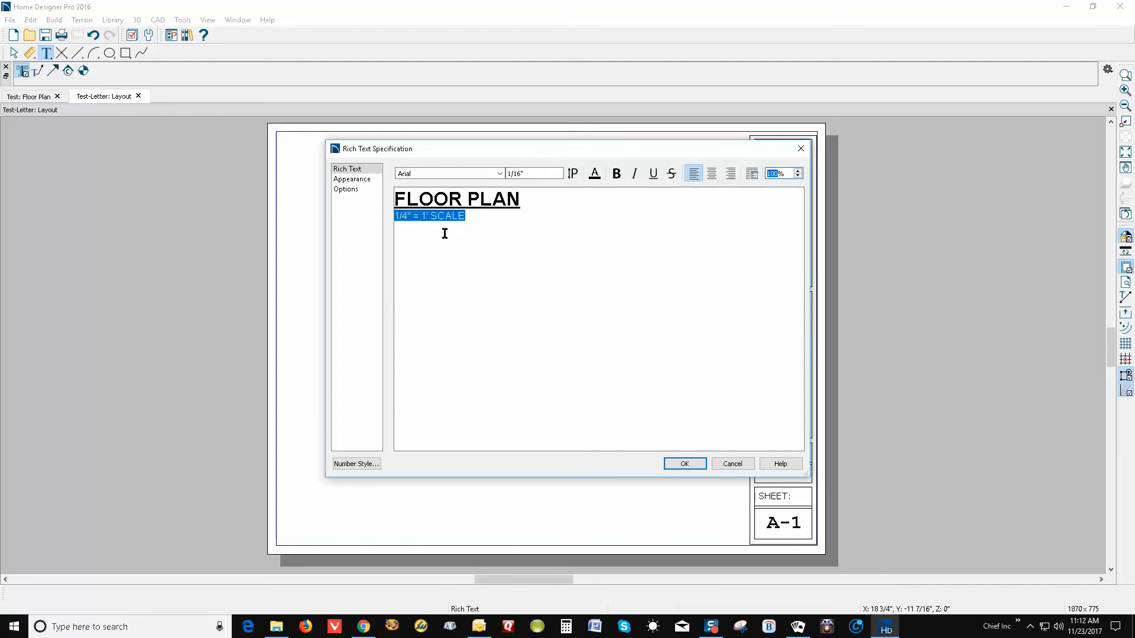
{"action": "left_click", "coordinate": [394, 219]}
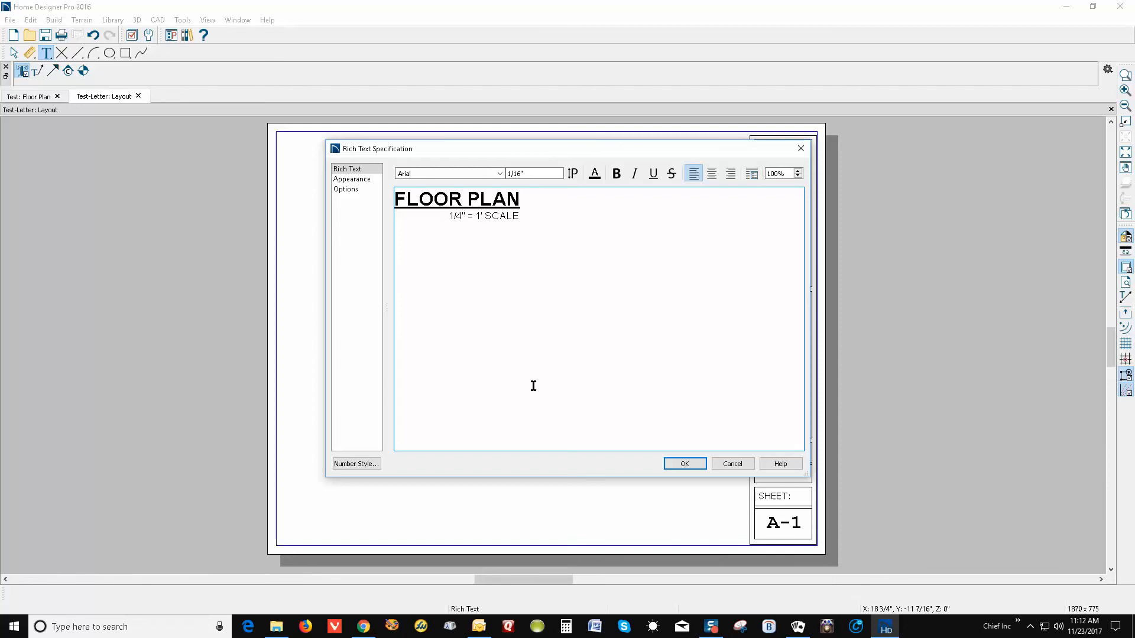
{"action": "left_click", "coordinate": [684, 464]}
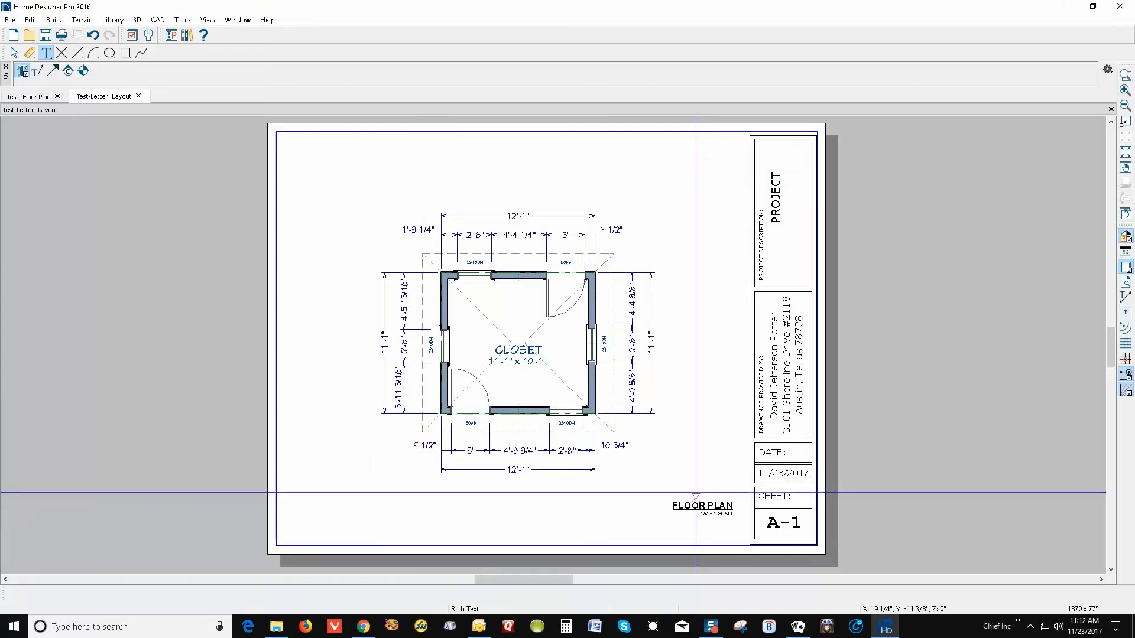
Move the FLOOR PLAN label lower toward the sheet's bottom-right corner
{"action": "key", "text": "space"}
{"action": "left_click", "coordinate": [704, 509]}
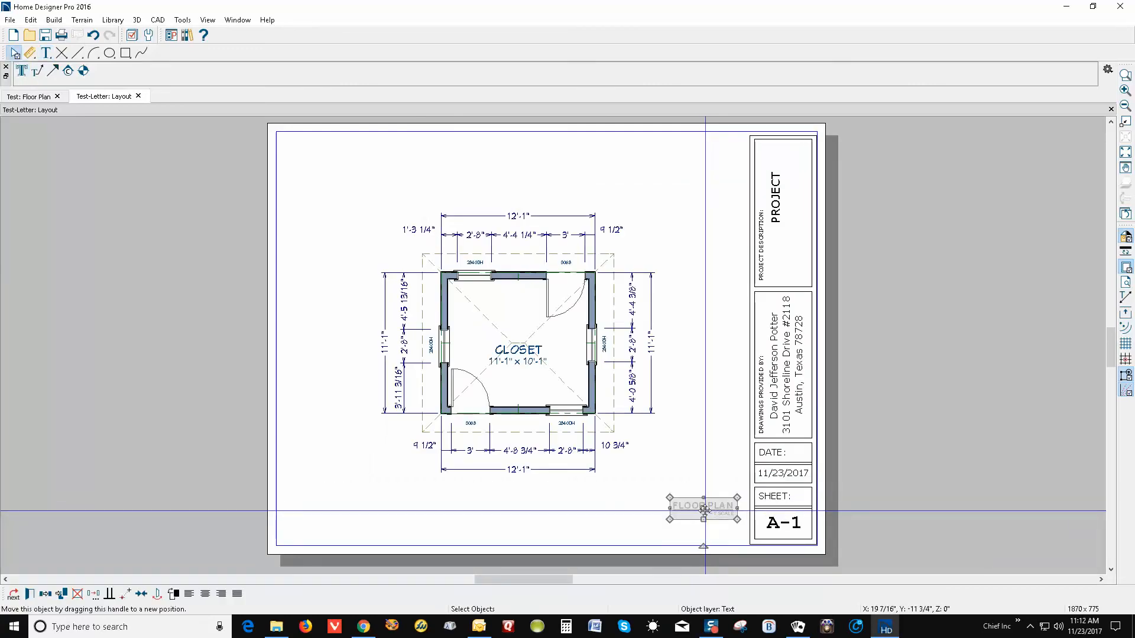
{"action": "left_click_drag", "start_coordinate": [703, 509], "coordinate": [726, 551]}
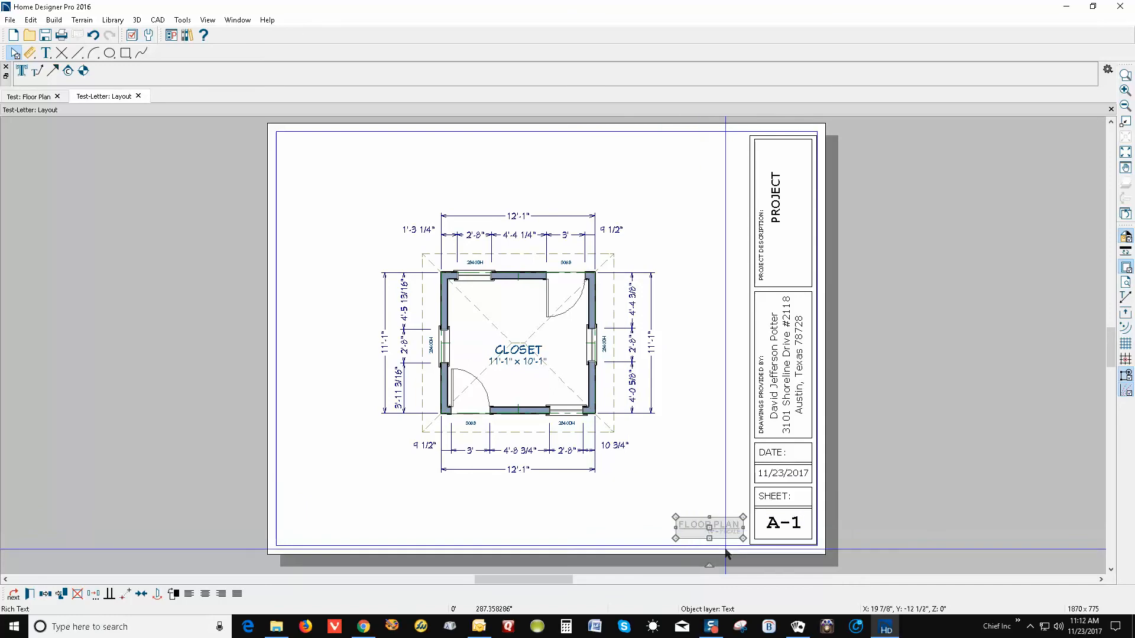
{"action": "left_click", "coordinate": [717, 498]}
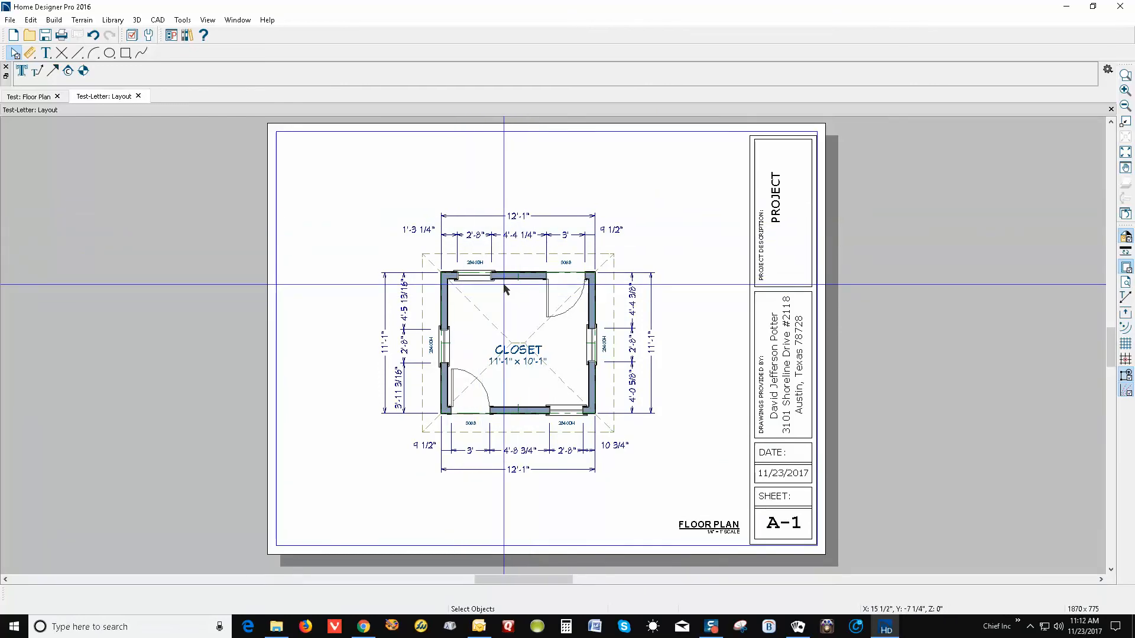
Change the title-block PROJECT text to TEST PROJECT and reposition it in its box
{"action": "double_click", "coordinate": [784, 218]}
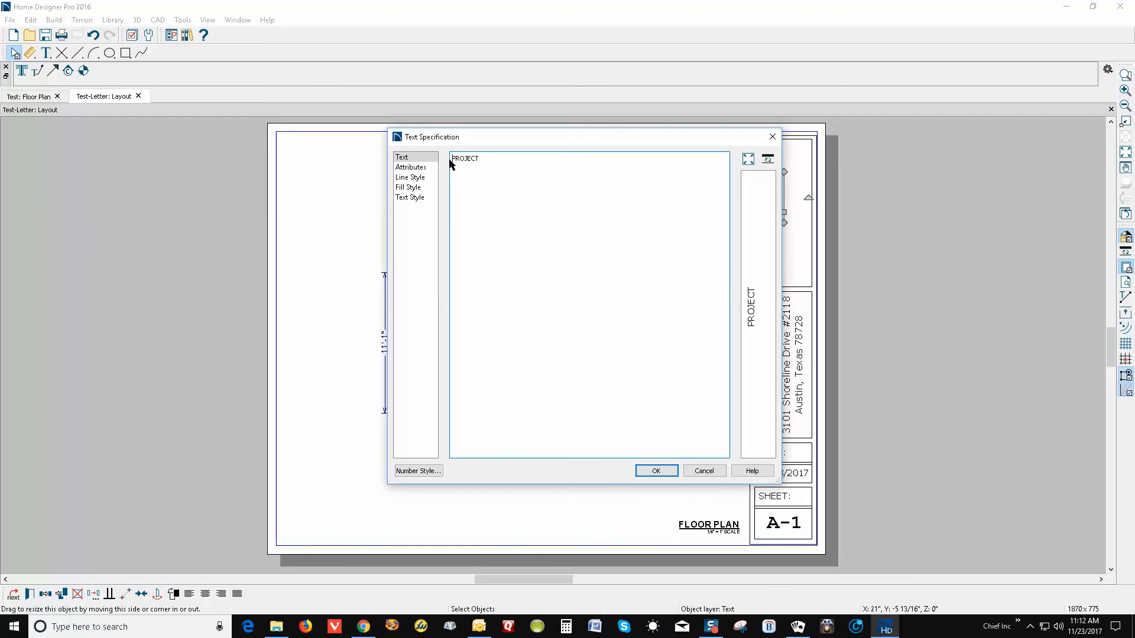
{"action": "type", "text": "test"}
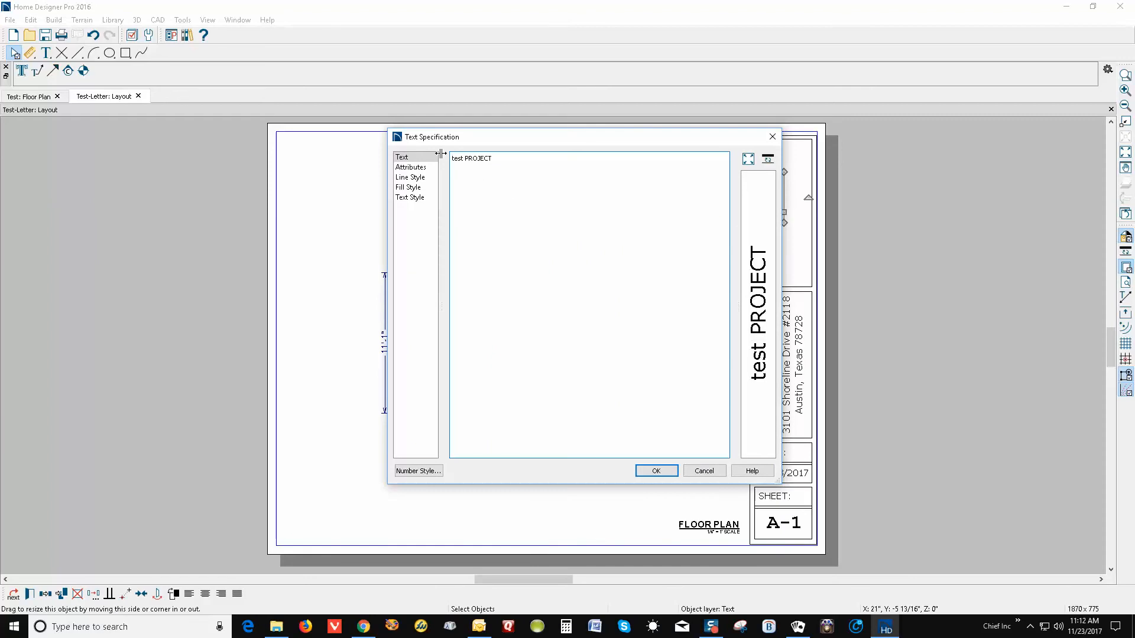
{"action": "key", "text": "BackSpace"}
{"action": "key", "text": "BackSpace"}
{"action": "key", "text": "BackSpace"}
{"action": "key", "text": "BackSpace"}
{"action": "key", "text": "BackSpace"}
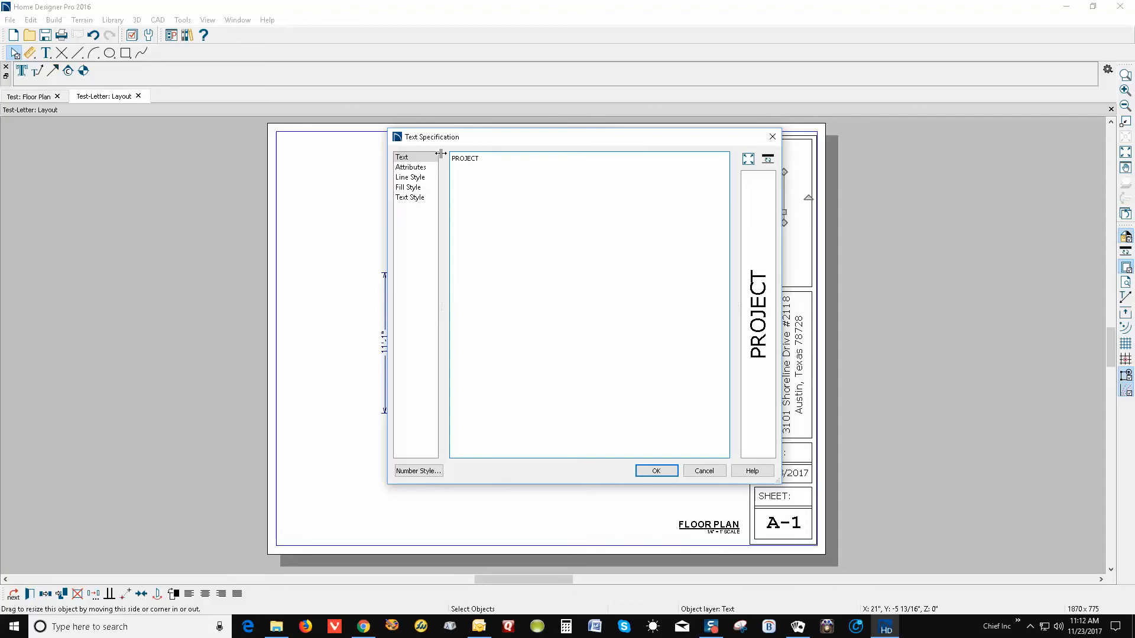
{"action": "type", "text": "TEST"}
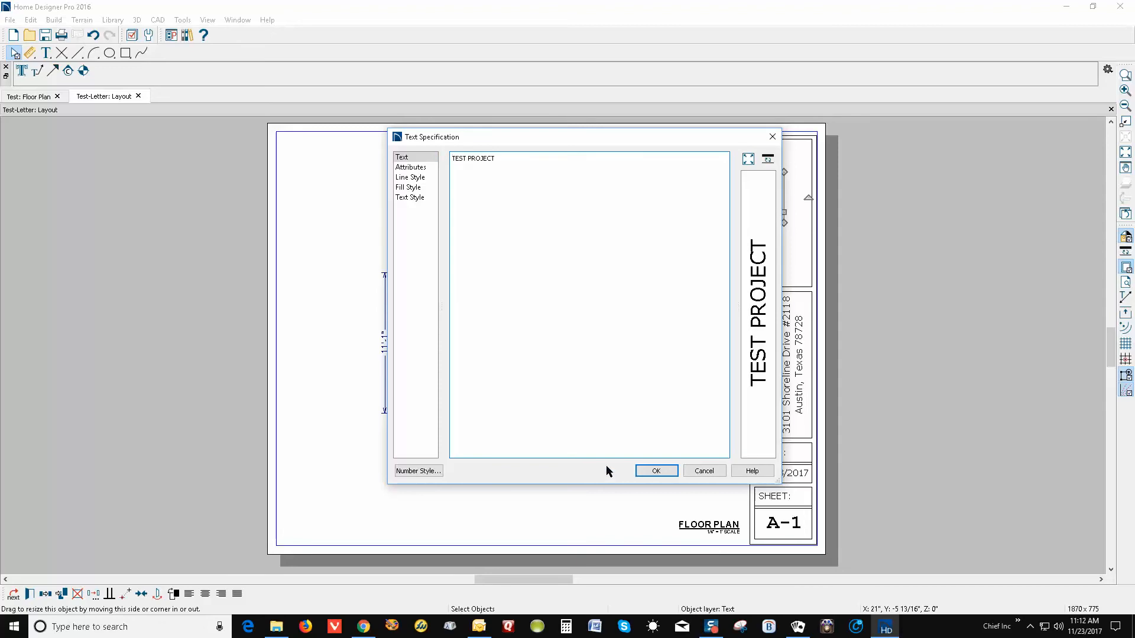
{"action": "left_click", "coordinate": [665, 471]}
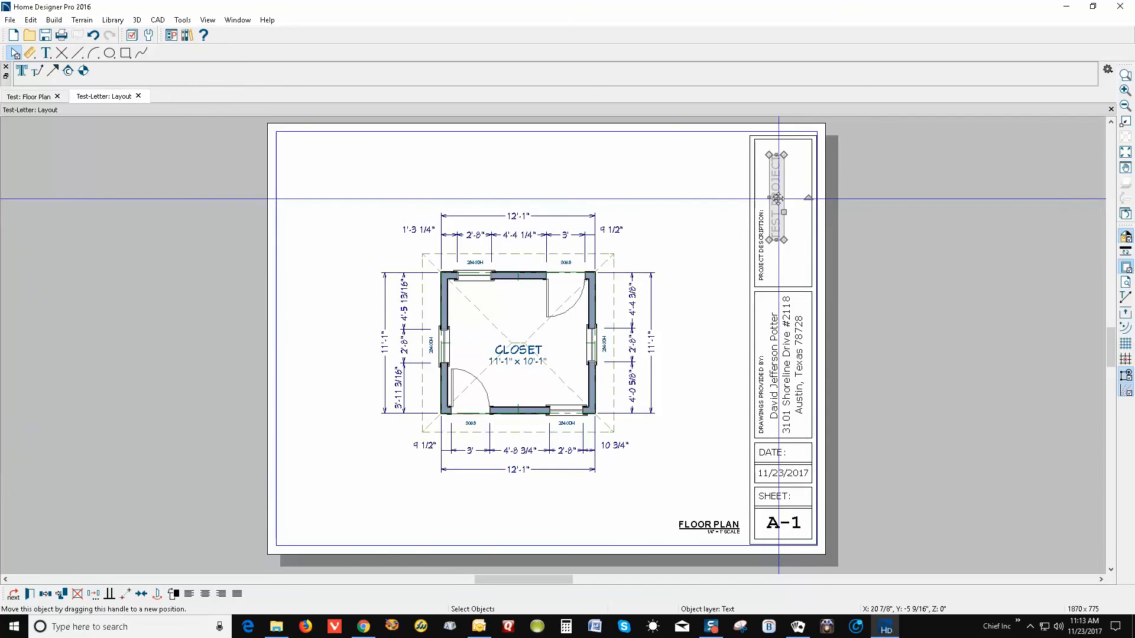
{"action": "left_click_drag", "start_coordinate": [776, 198], "coordinate": [785, 208]}
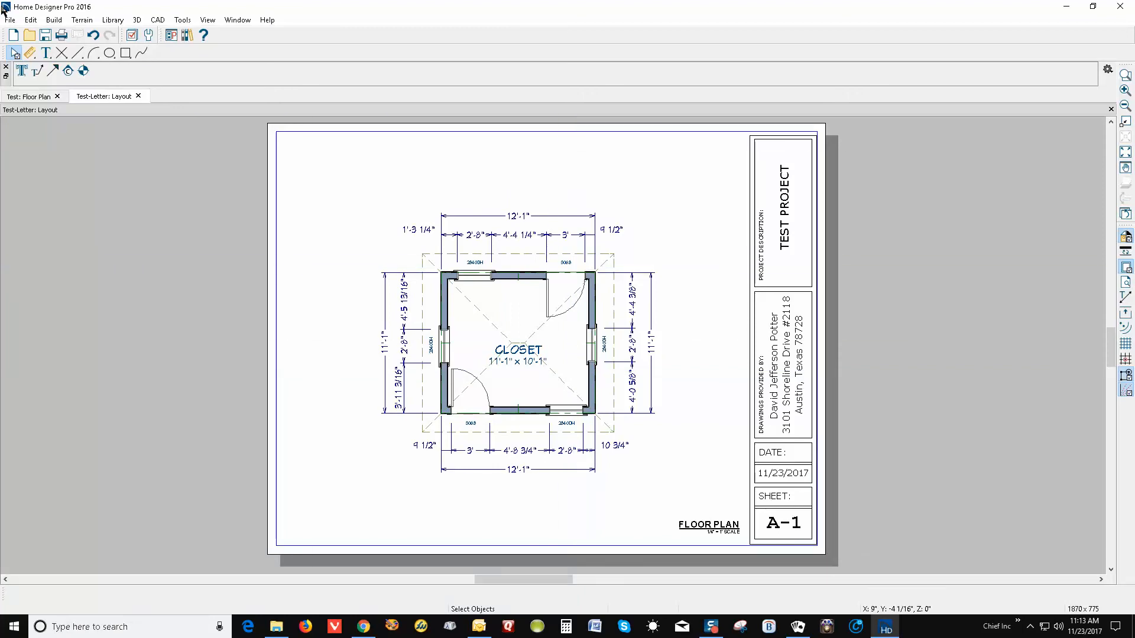
In the layout Print dialog, choose Letter (8½" x 11") paper and enable Print in Color
{"action": "left_click", "coordinate": [15, 22]}
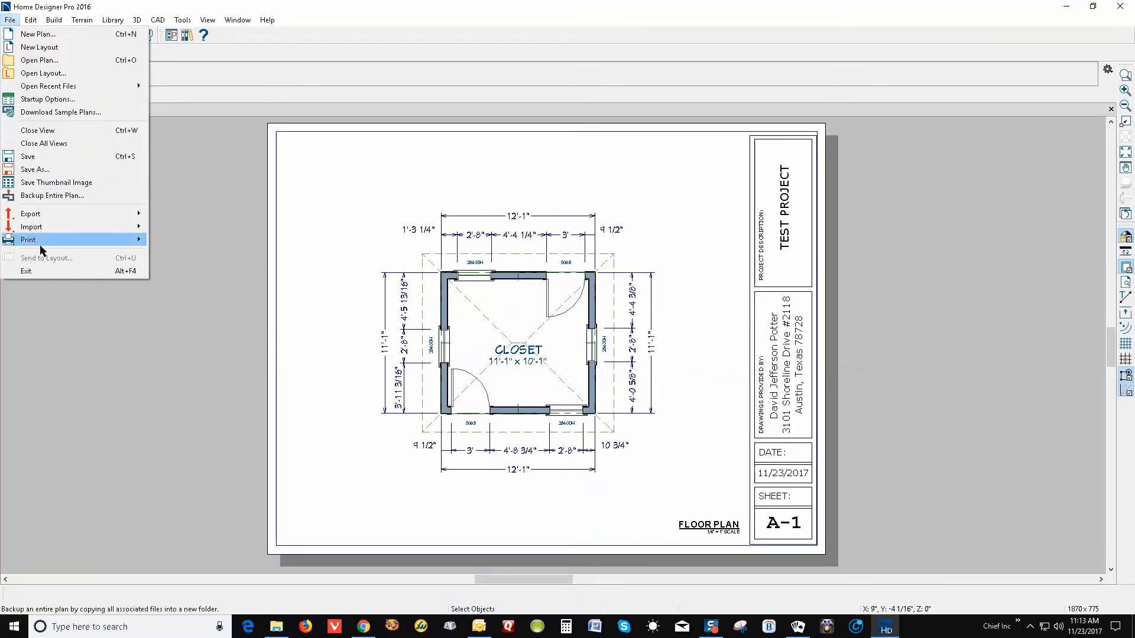
{"action": "mouse_move", "coordinate": [47, 242]}
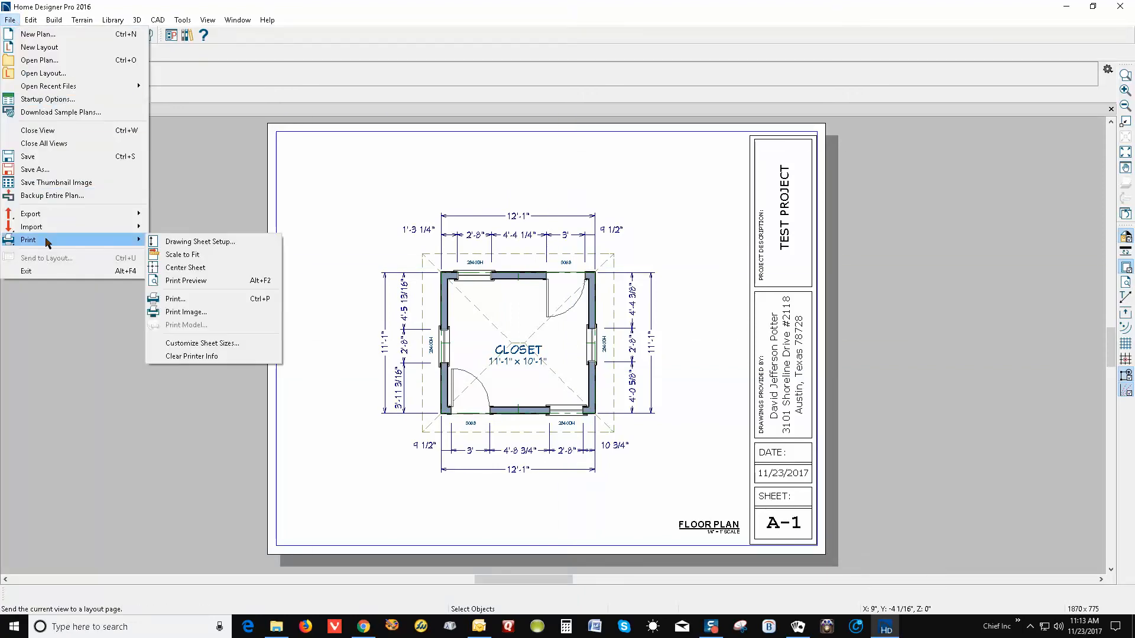
{"action": "left_click", "coordinate": [203, 299]}
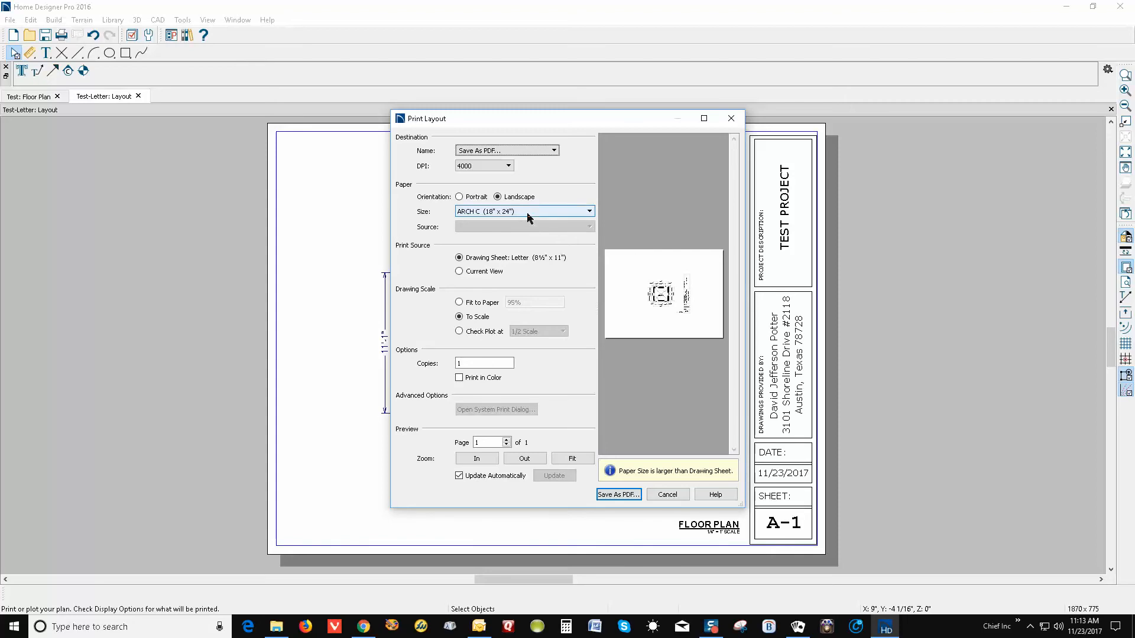
{"action": "left_click", "coordinate": [544, 213]}
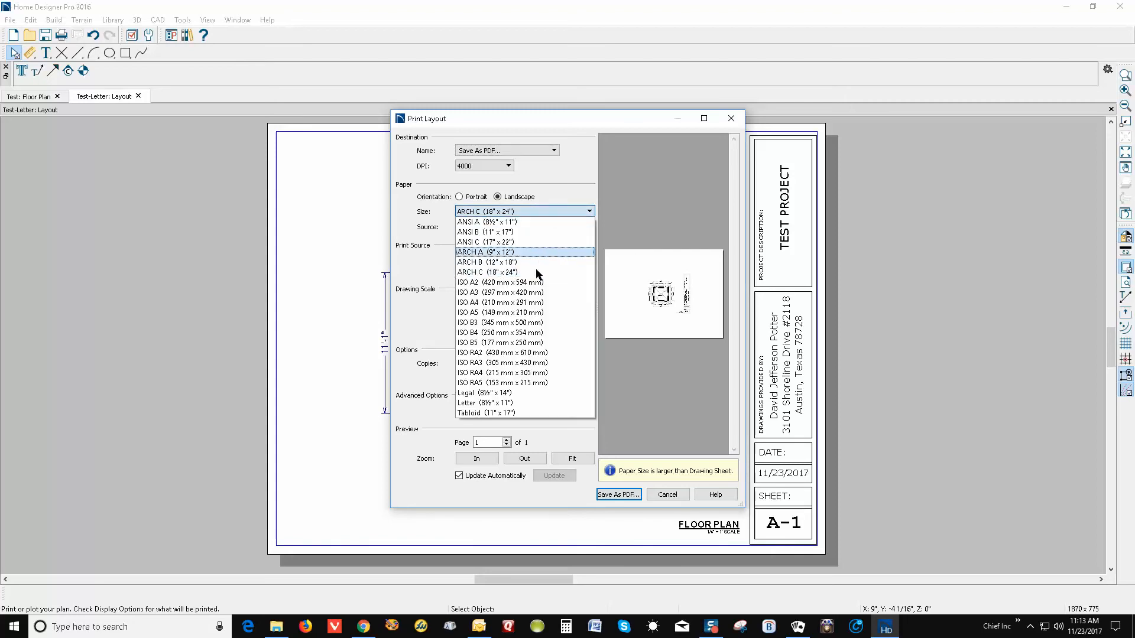
{"action": "left_click", "coordinate": [513, 404]}
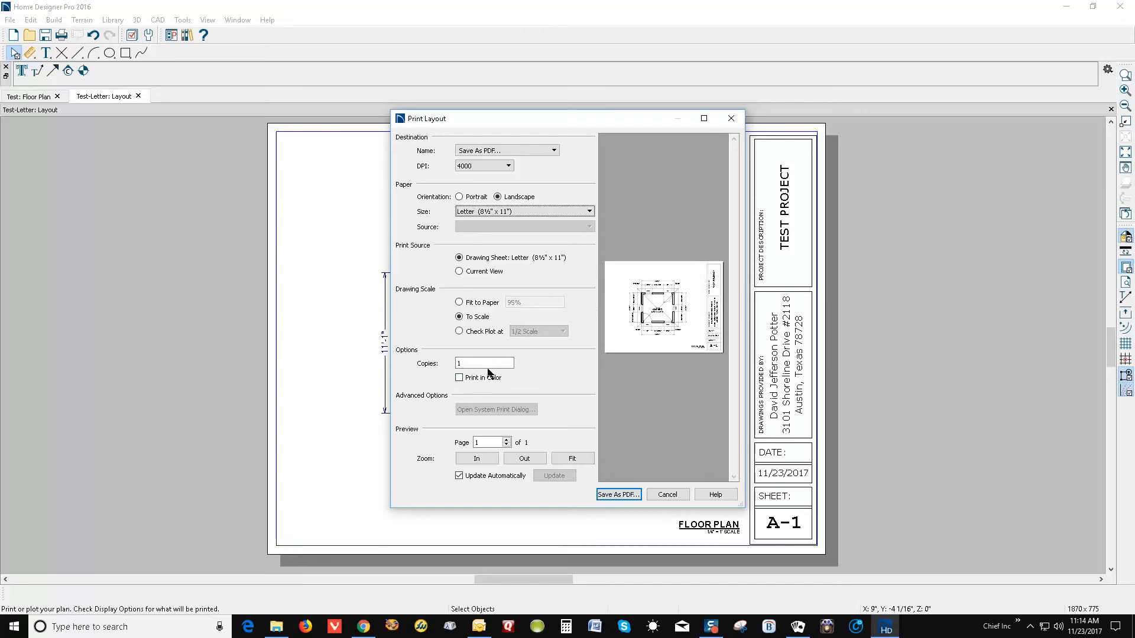
{"action": "left_click", "coordinate": [461, 381]}
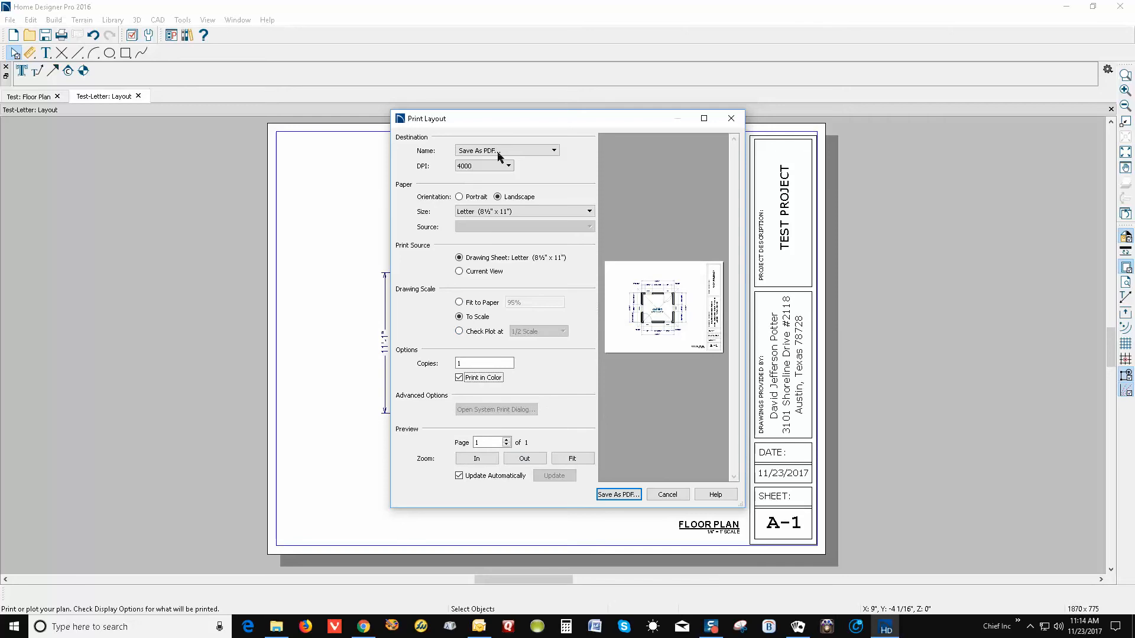
Keep Save As PDF... as the layout's print destination and continue to naming the PDF file
{"action": "left_click", "coordinate": [537, 151]}
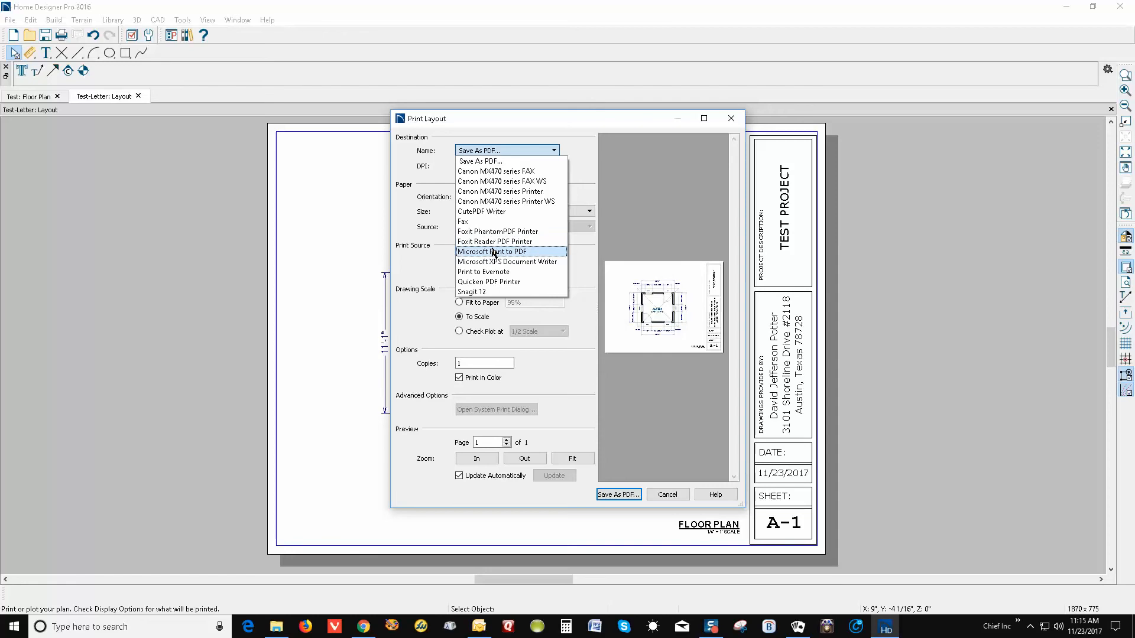
{"action": "left_click", "coordinate": [489, 155]}
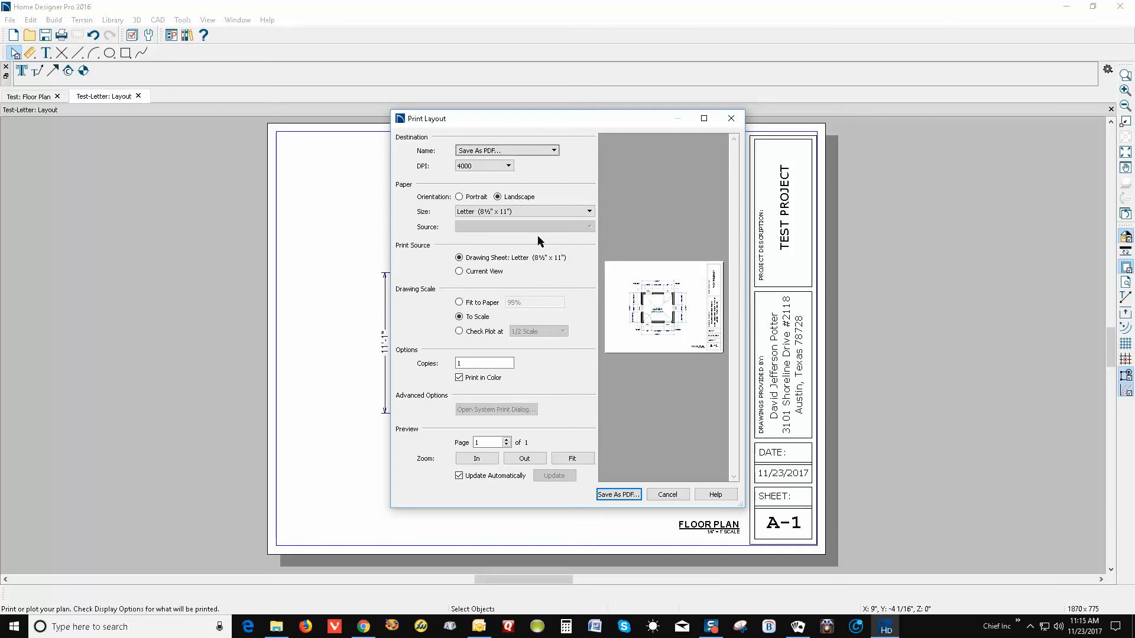
{"action": "left_click", "coordinate": [628, 497]}
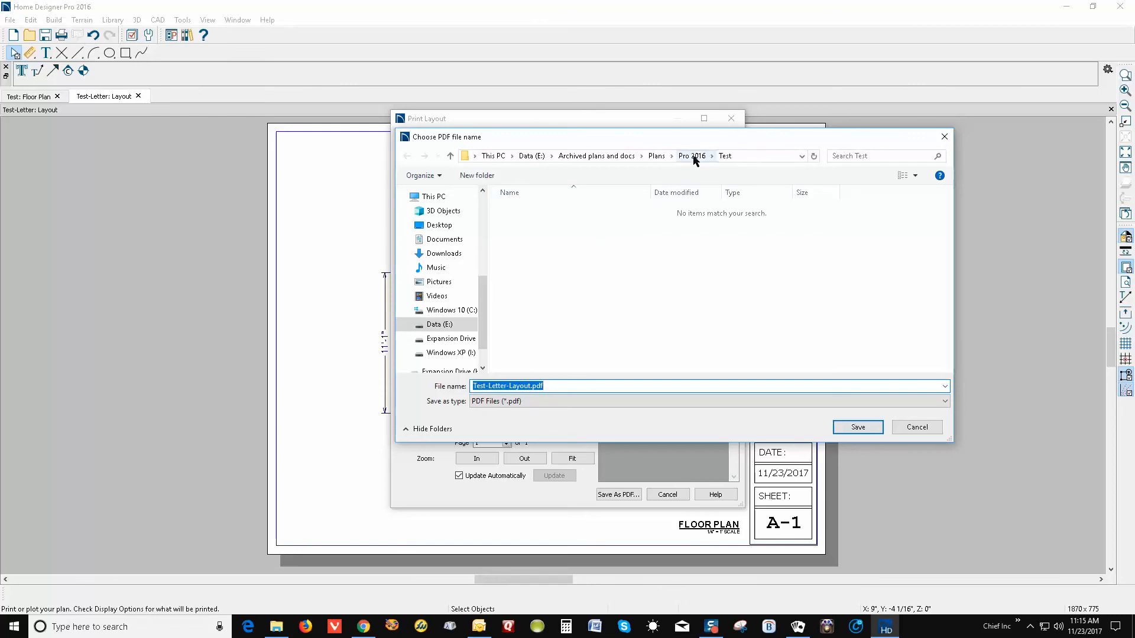
Save the PDF as Test-Letter-Layout.pdf in the Test folder
{"action": "left_click", "coordinate": [726, 158]}
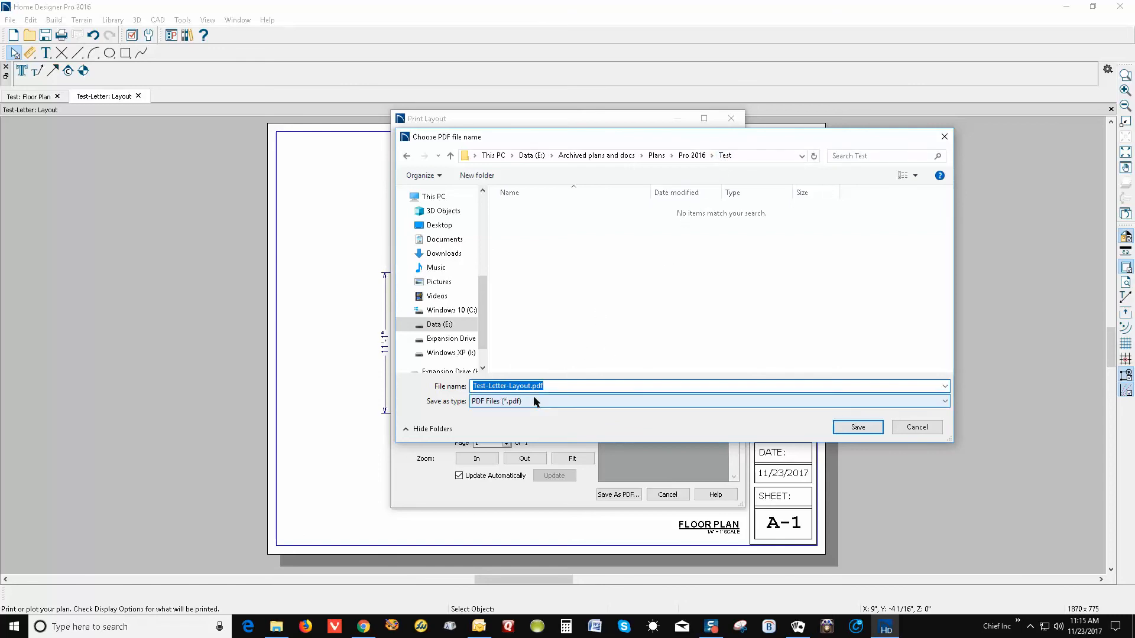
{"action": "left_click", "coordinate": [555, 385]}
{"action": "left_click", "coordinate": [531, 386]}
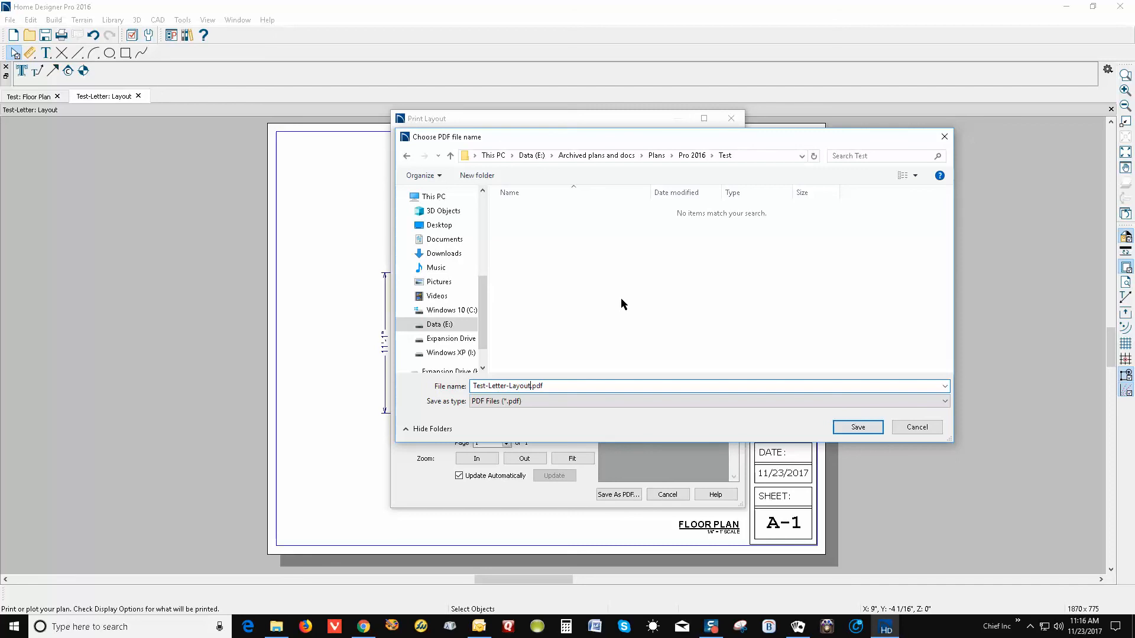
{"action": "left_click", "coordinate": [857, 430]}
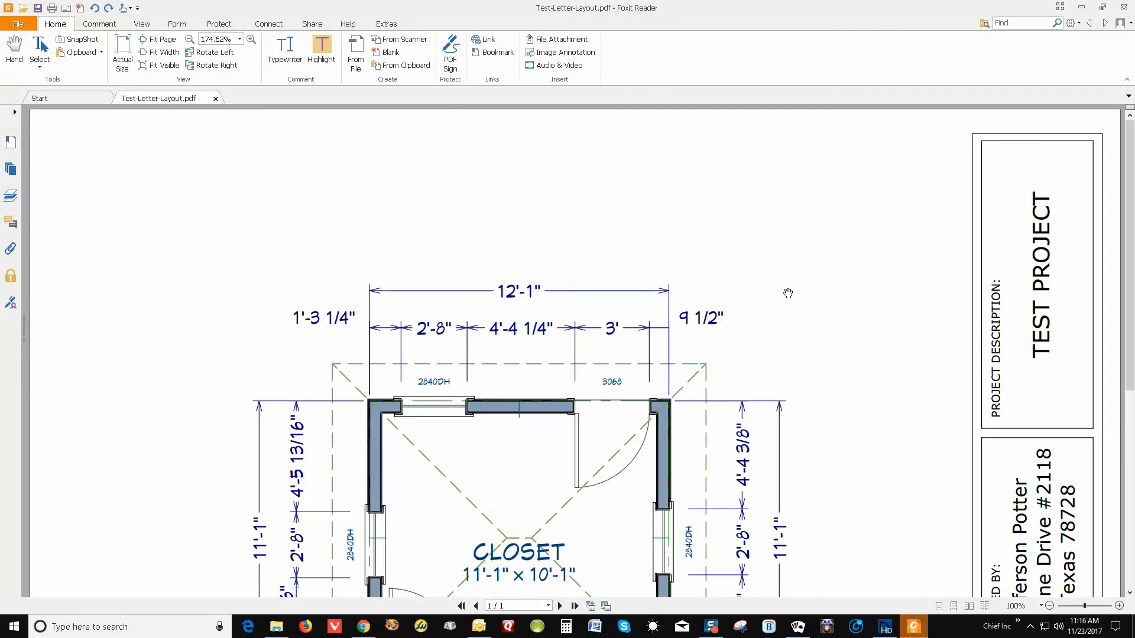
Fit the whole exported sheet in Foxit Reader's view, then close the PDF
{"action": "scroll", "coordinate": [738, 258], "scroll_direction": "down", "scroll_amount": 1}
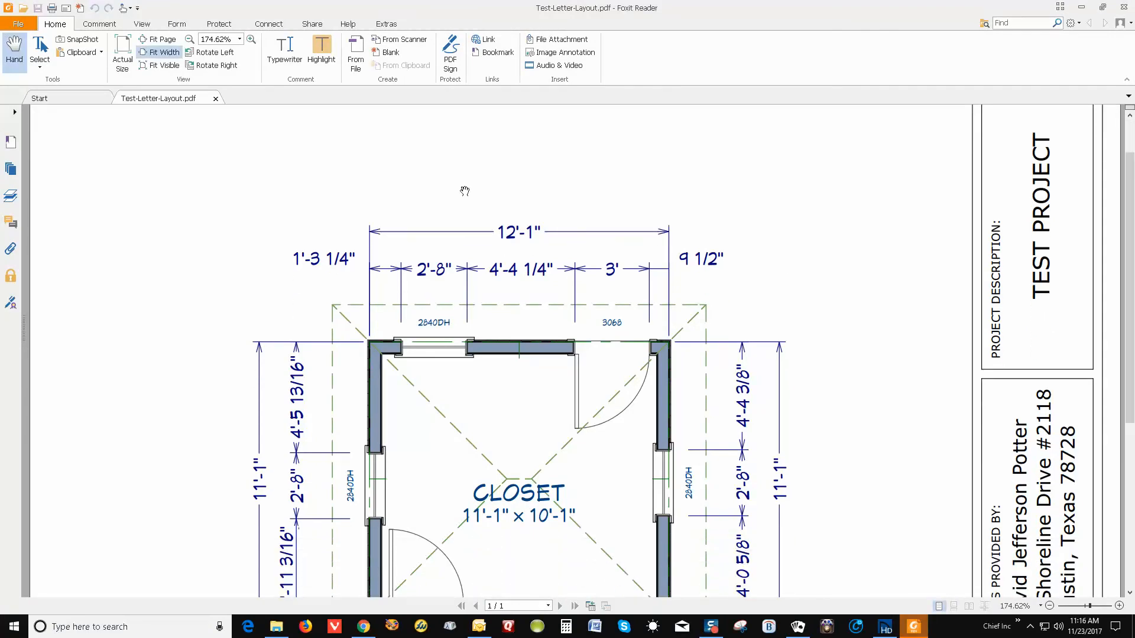
{"action": "left_click", "coordinate": [157, 40]}
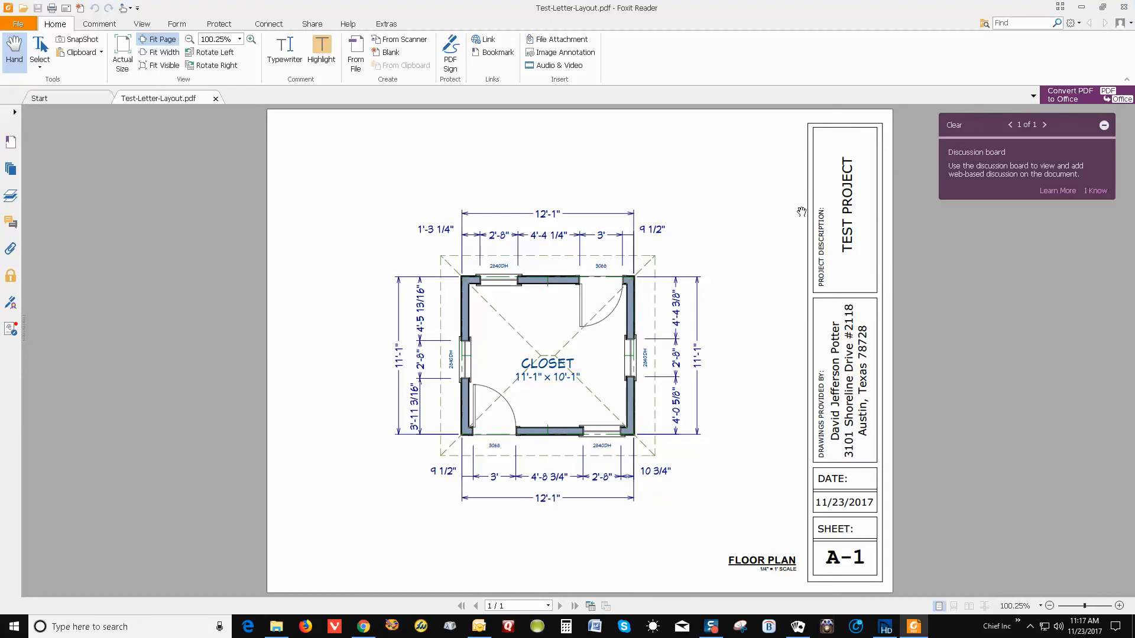
{"action": "left_click", "coordinate": [1125, 7]}
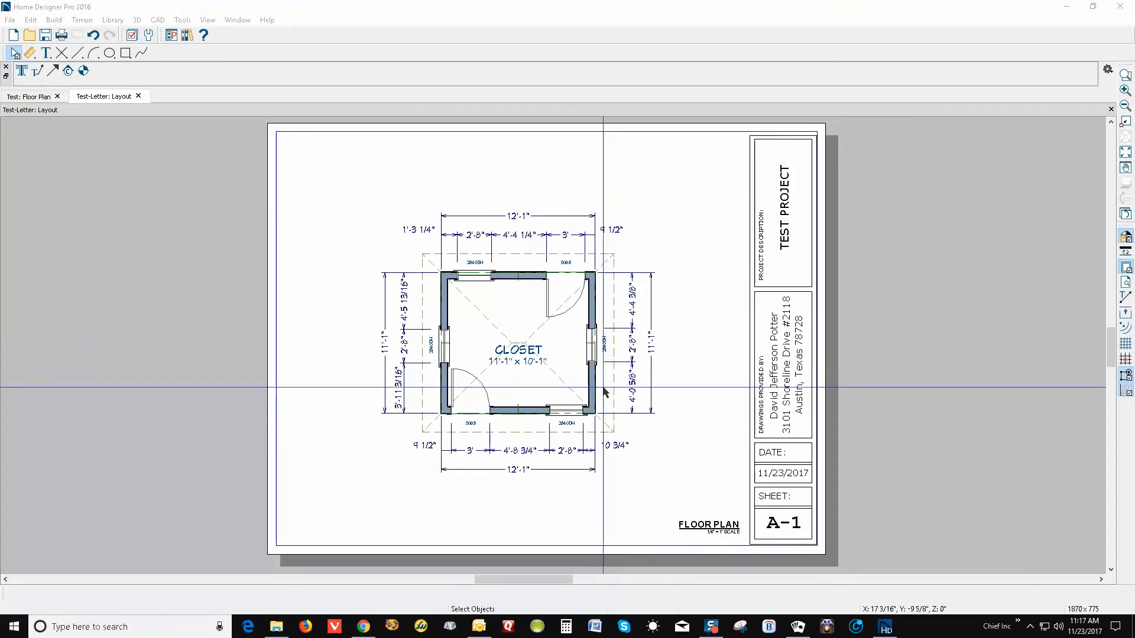
{"action": "left_click", "coordinate": [269, 633]}
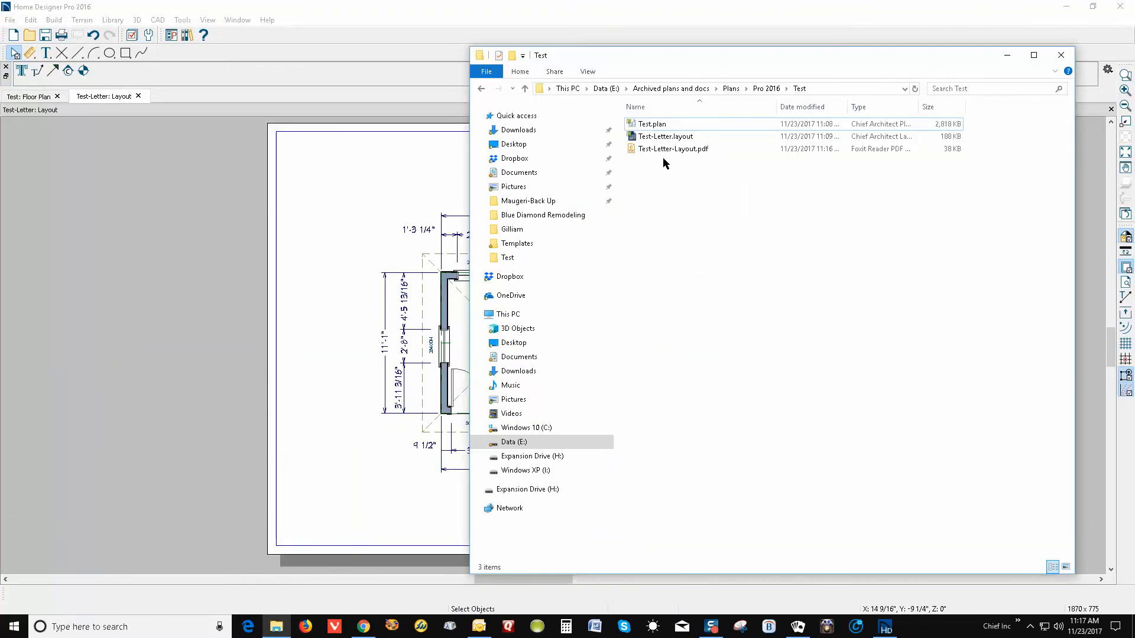
{"action": "left_click", "coordinate": [675, 150]}
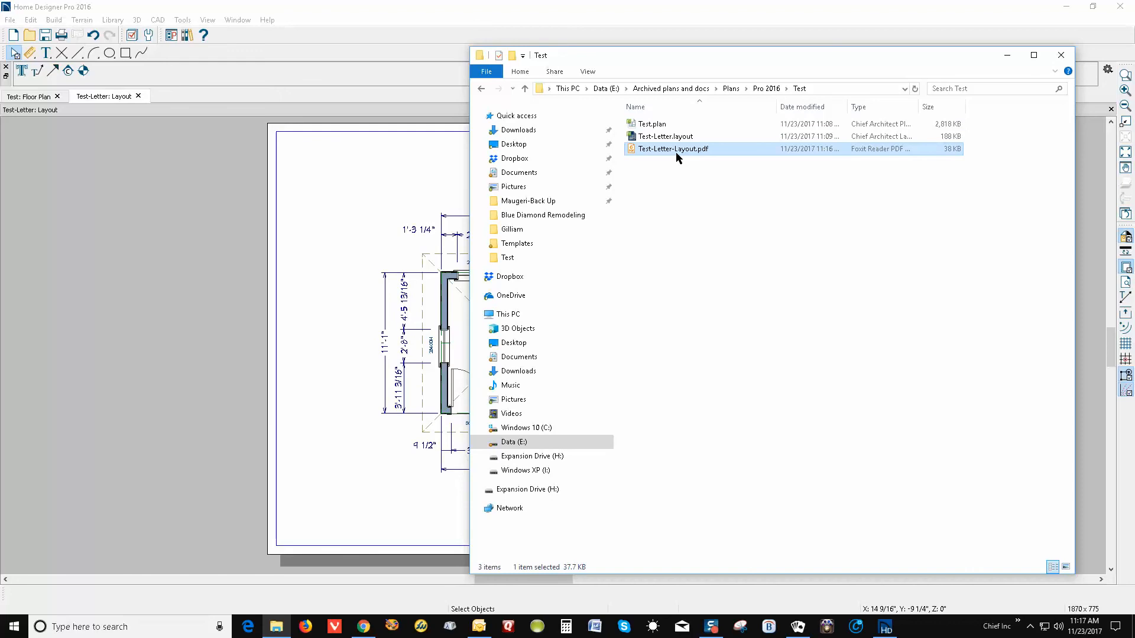
{"action": "left_click", "coordinate": [680, 141]}
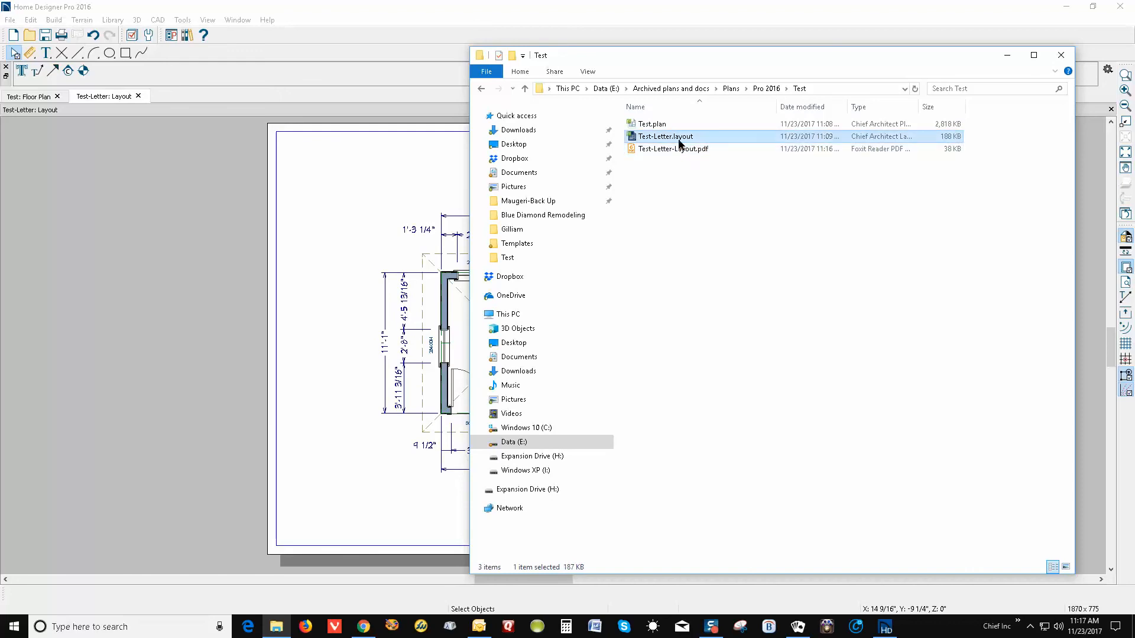
{"action": "left_click", "coordinate": [667, 127]}
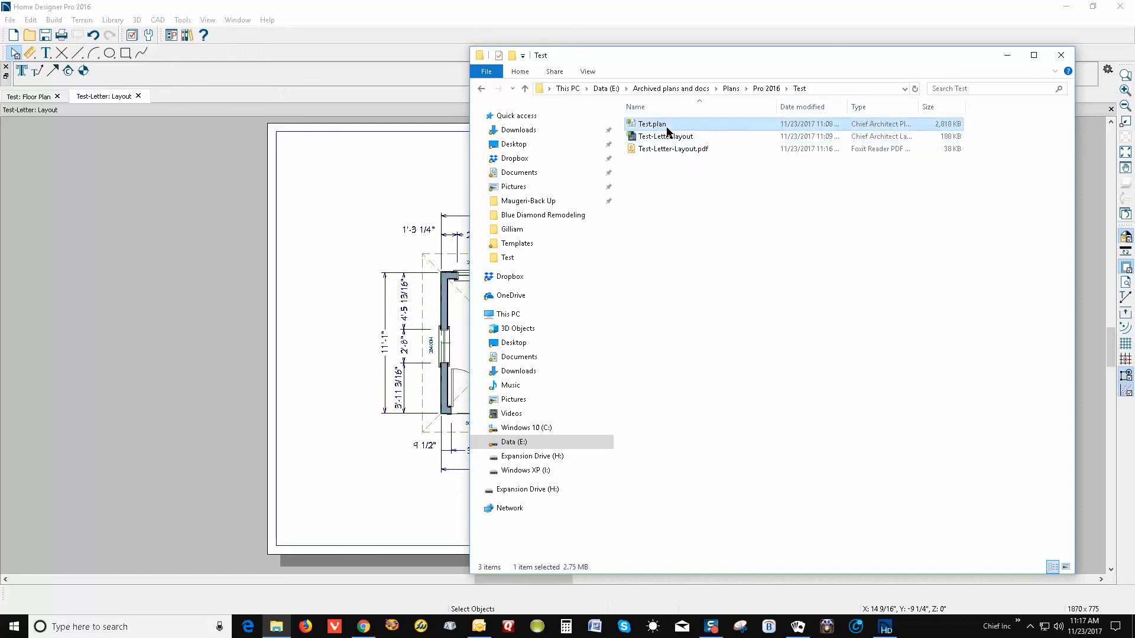
{"action": "left_click", "coordinate": [1008, 55]}
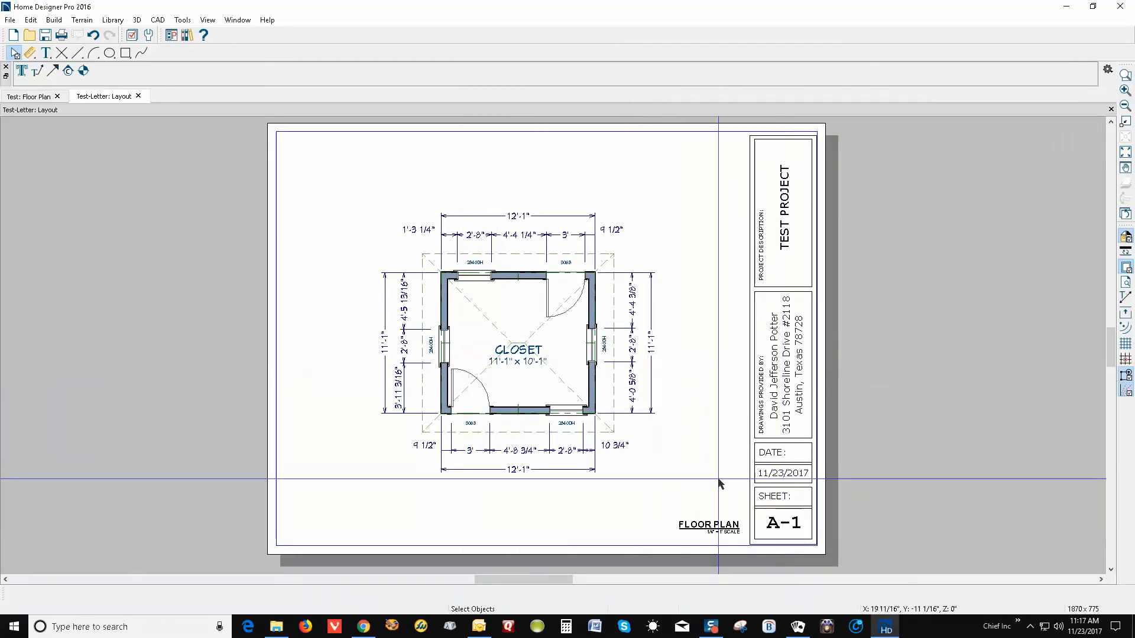
{"action": "left_click", "coordinate": [11, 21]}
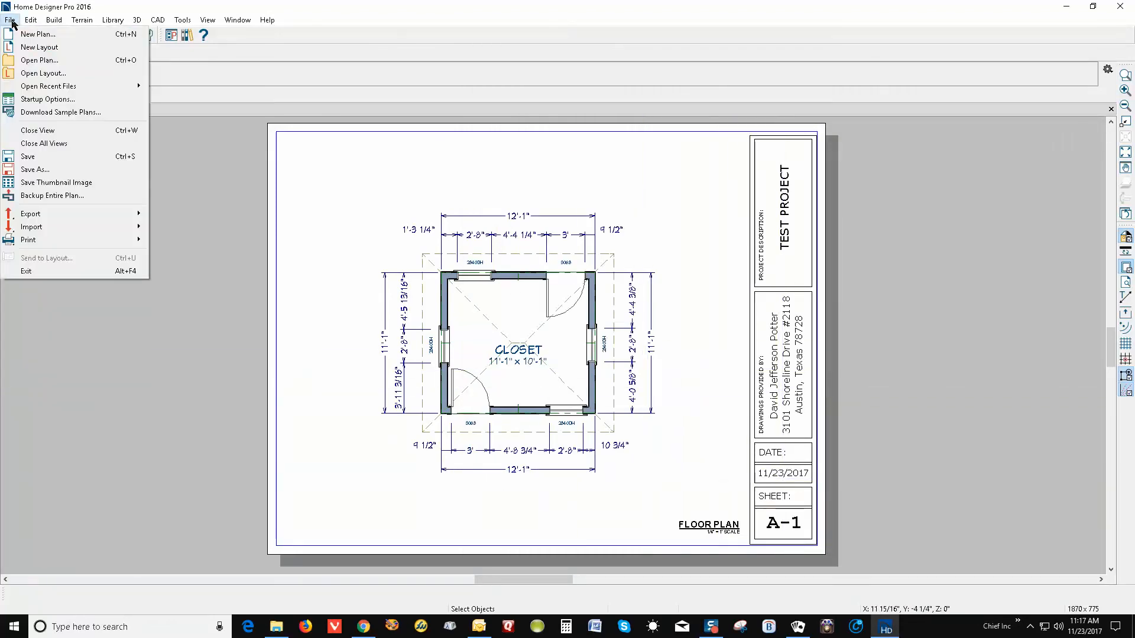
Save the layout under a new name by appending -P2, making Test-Letter-P2.layout
{"action": "left_click", "coordinate": [45, 169]}
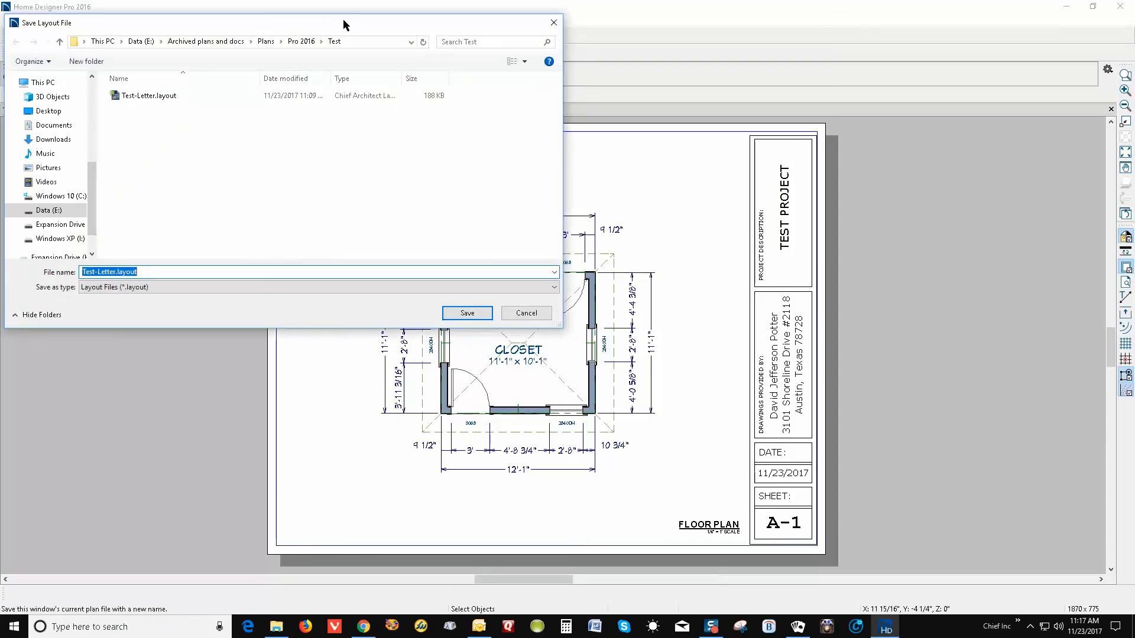
{"action": "left_click_drag", "start_coordinate": [342, 19], "coordinate": [689, 159]}
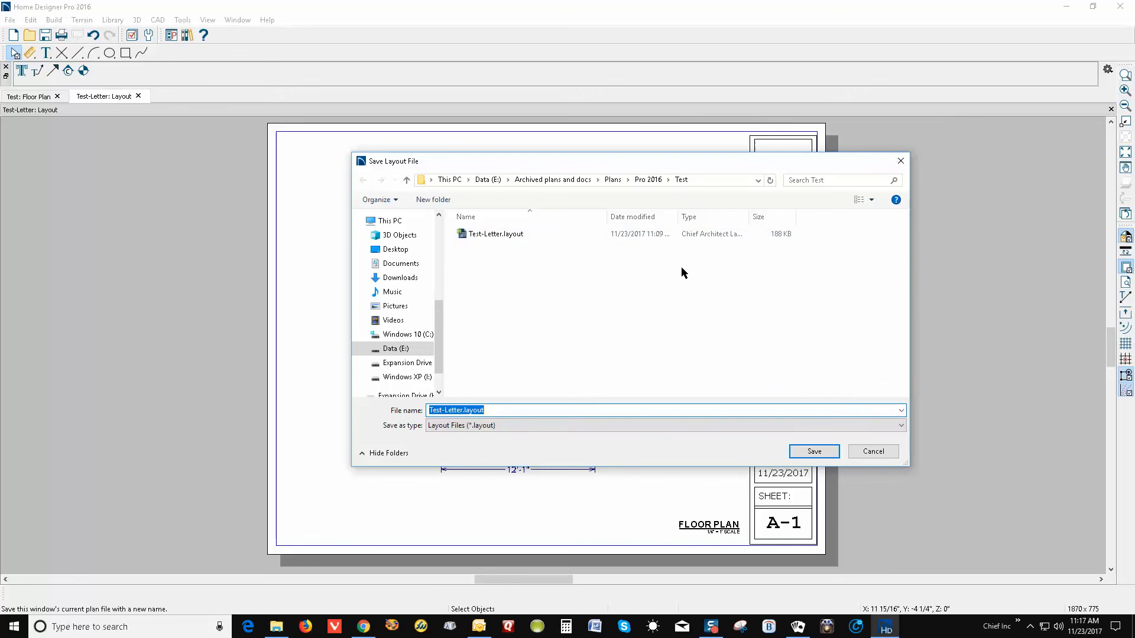
{"action": "left_click", "coordinate": [462, 410]}
{"action": "type", "text": "-P2"}
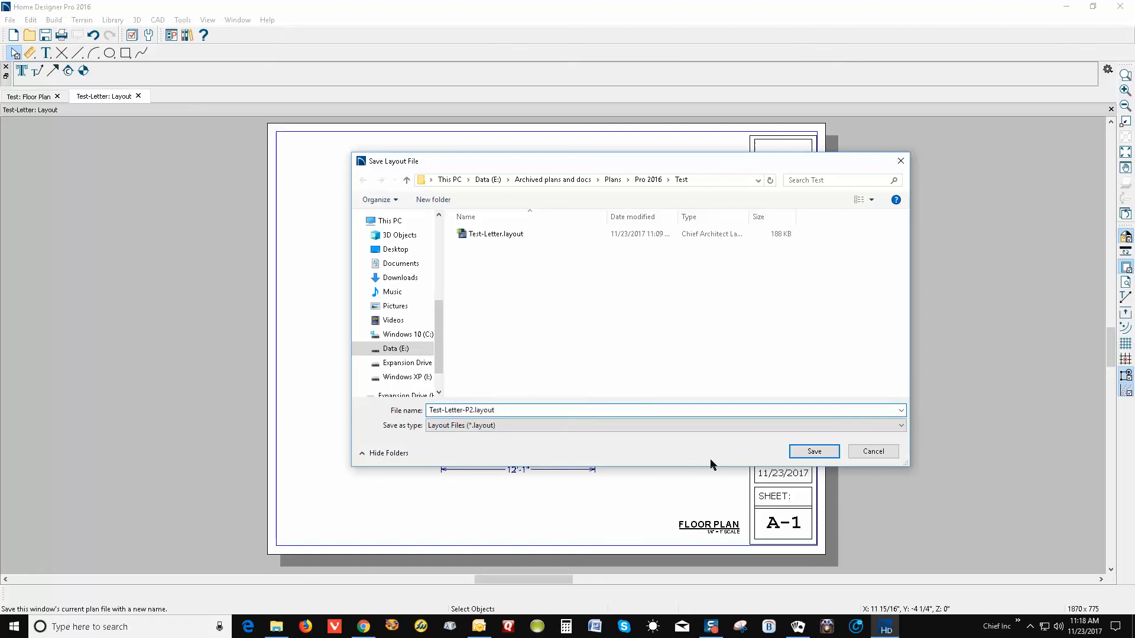
{"action": "left_click", "coordinate": [823, 451]}
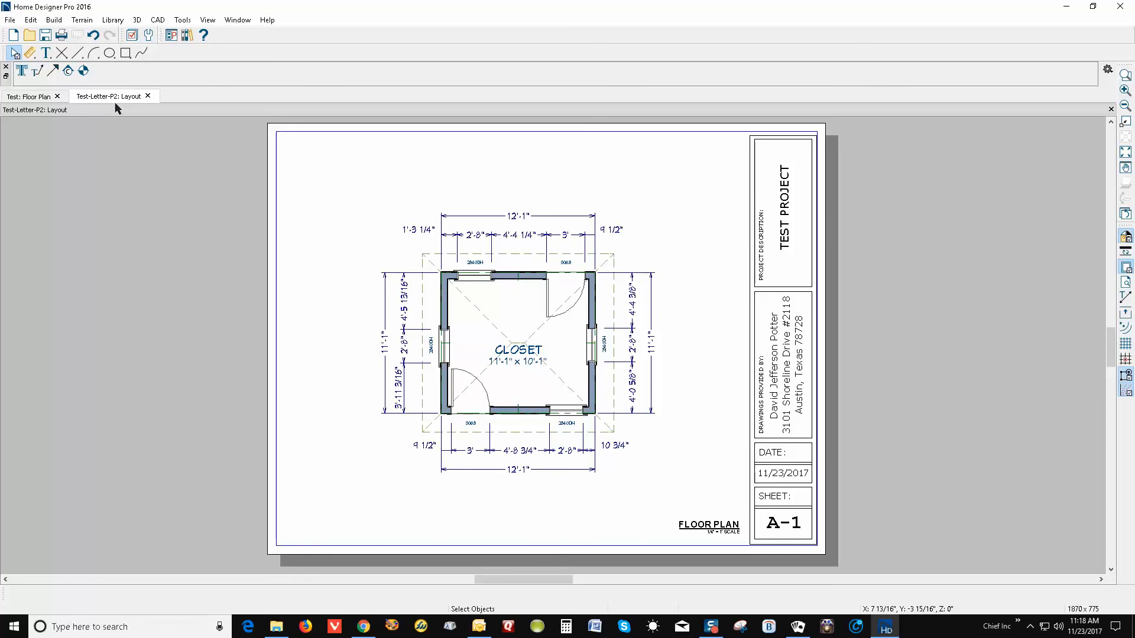
Change the sheet number text from A-1 to A-2
{"action": "double_click", "coordinate": [785, 525]}
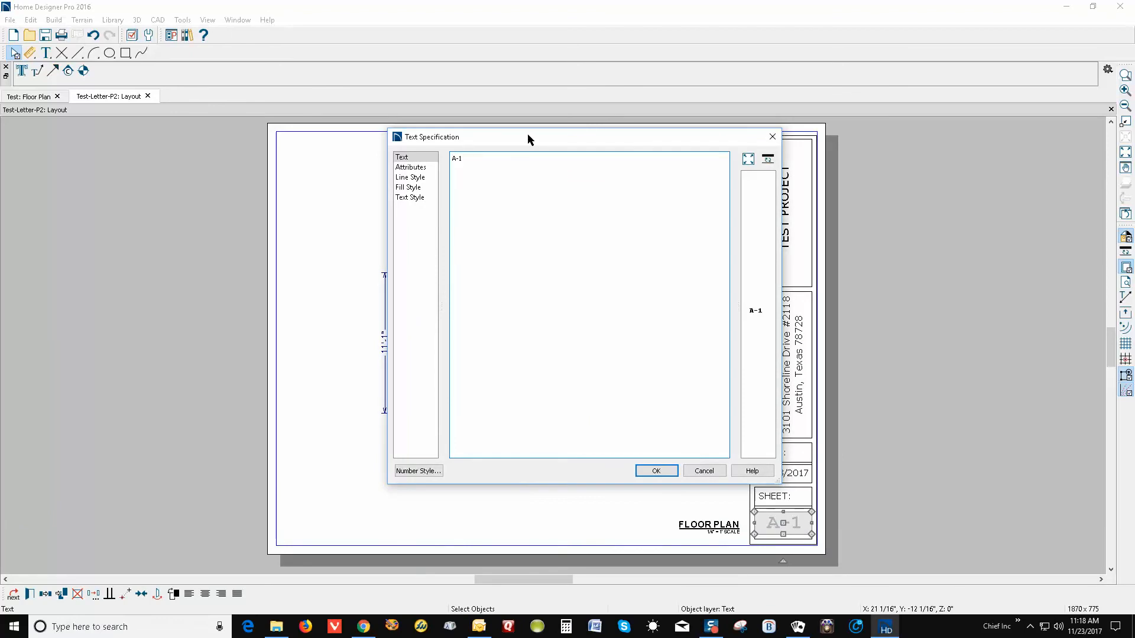
{"action": "key", "text": "BackSpace"}
{"action": "type", "text": "2"}
{"action": "left_click", "coordinate": [672, 472]}
Delete the floor plan view from the sheet and return to the floor plan
{"action": "left_click", "coordinate": [576, 370]}
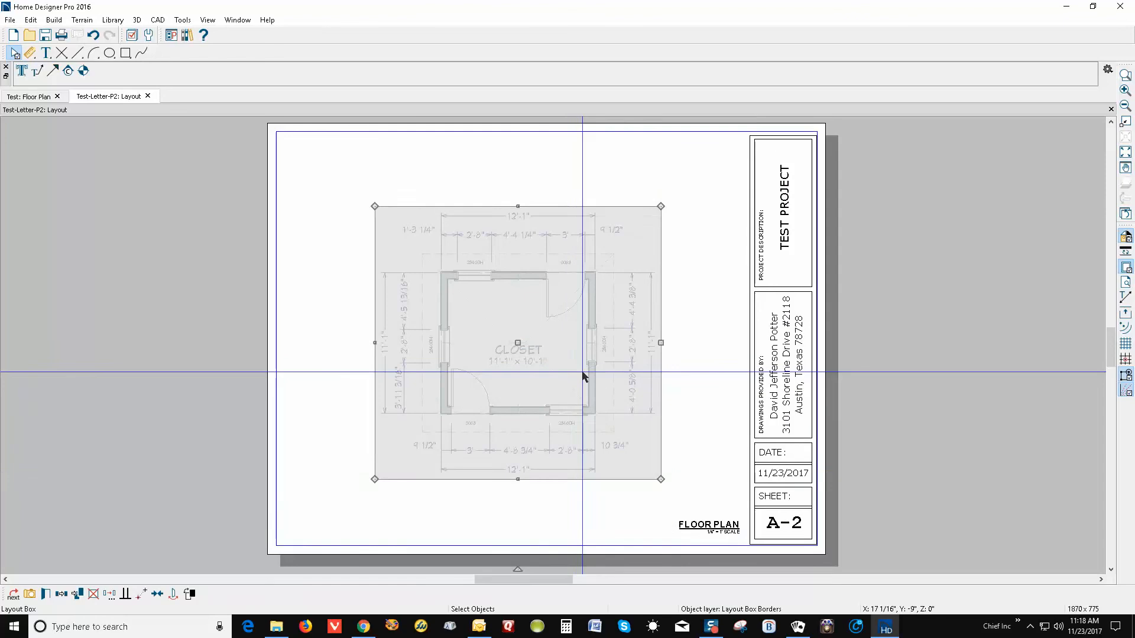
{"action": "key", "text": "Delete"}
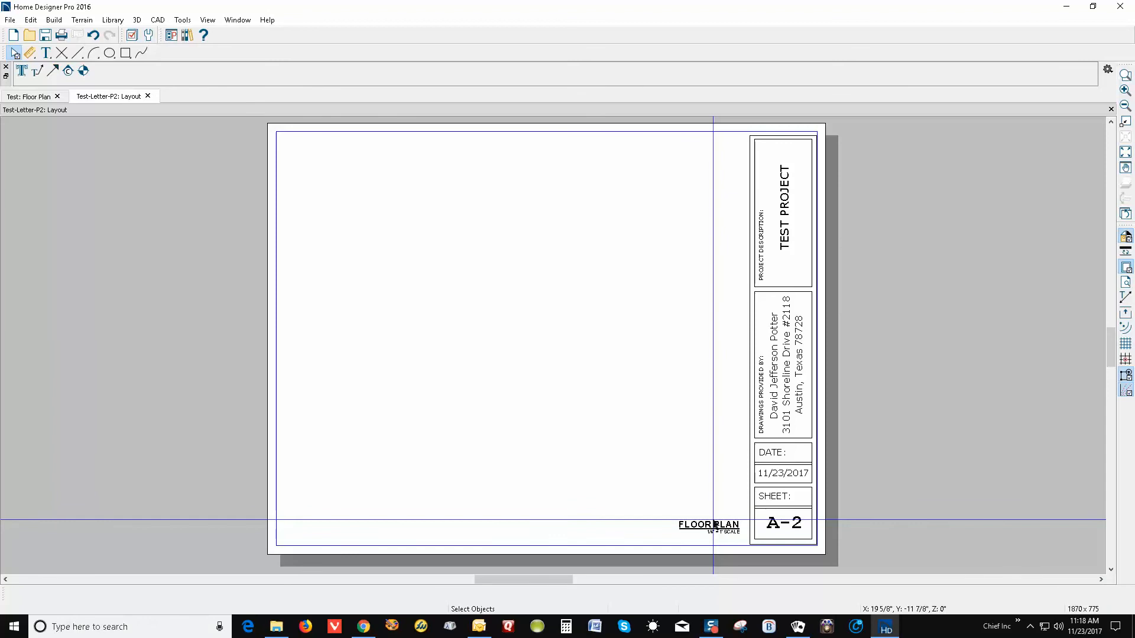
{"action": "key", "text": "ctrl+Tab"}
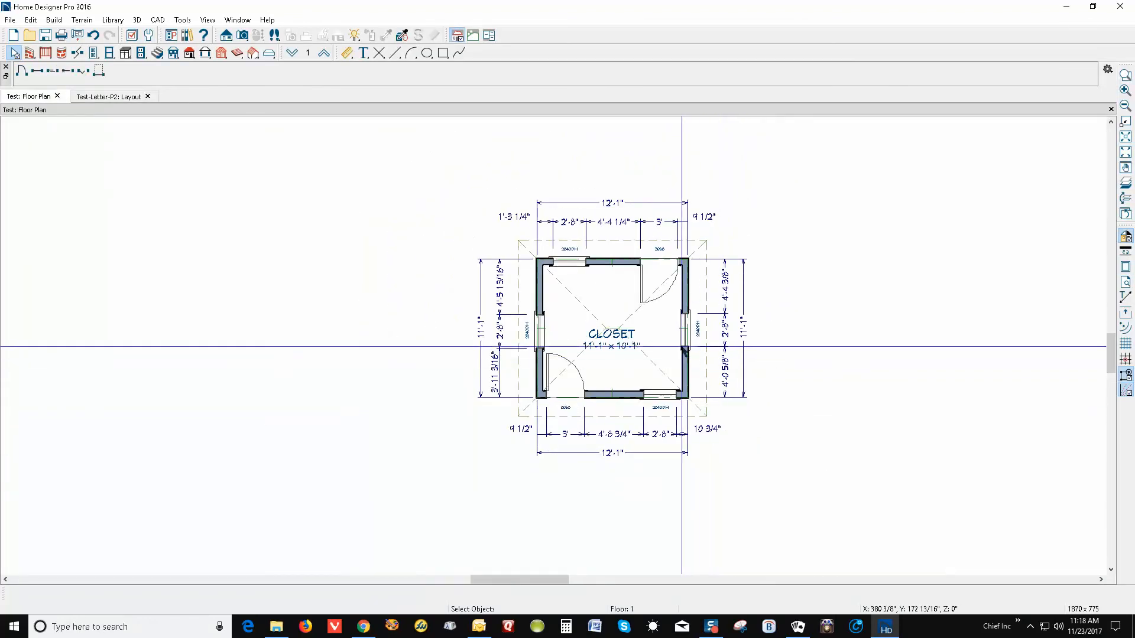
Create a front elevation view looking up at the house from below the plan
{"action": "left_click", "coordinate": [249, 37]}
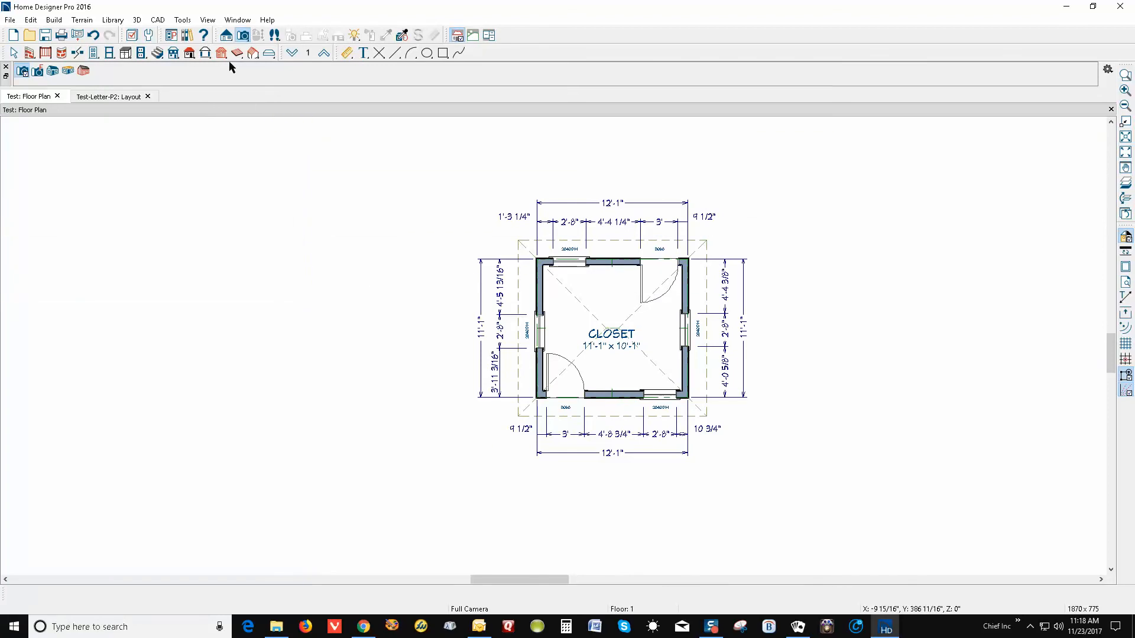
{"action": "left_click", "coordinate": [226, 36]}
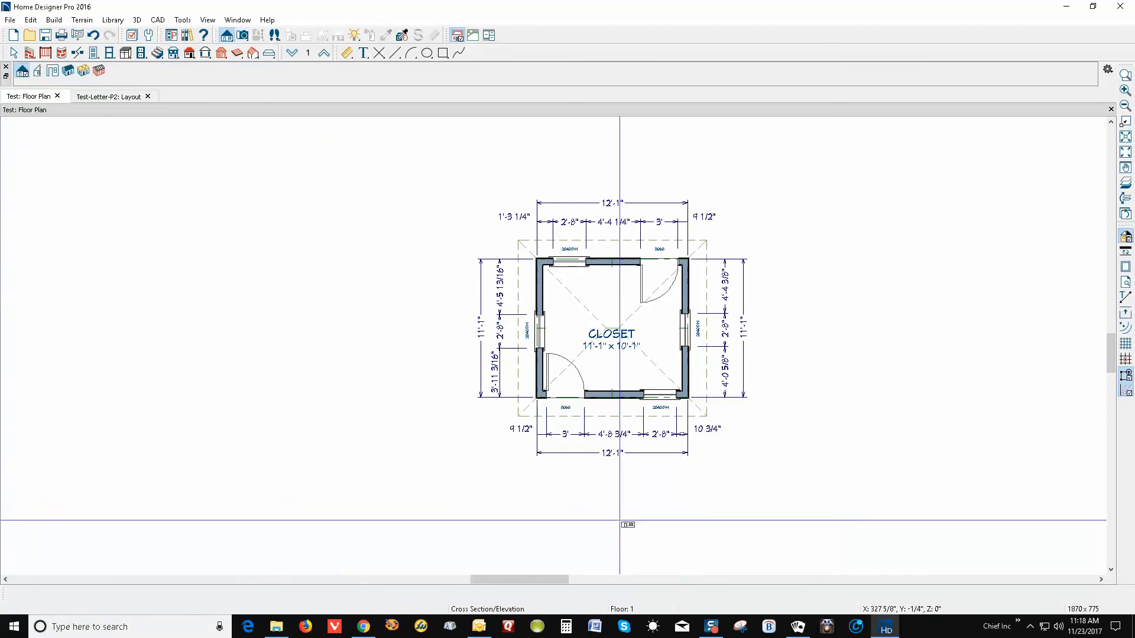
{"action": "mouse_move", "coordinate": [618, 539]}
{"action": "left_mouse_down"}
{"action": "mouse_move", "coordinate": [615, 127]}
{"action": "mouse_move", "coordinate": [619, 231]}
{"action": "left_mouse_up"}
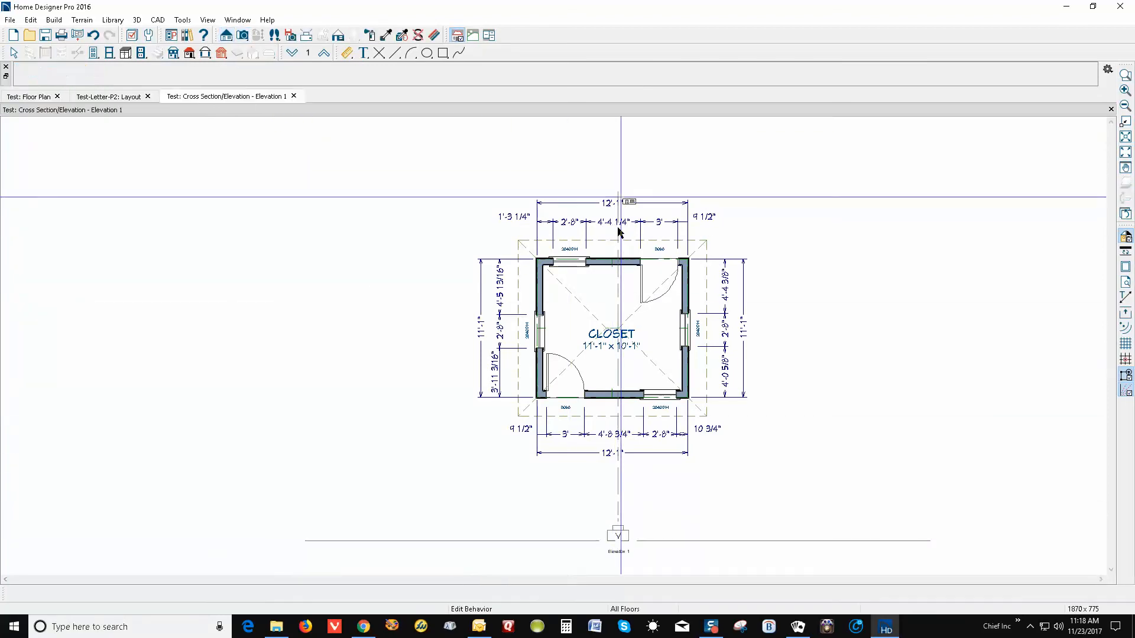
{"action": "scroll", "coordinate": [695, 282], "scroll_direction": "down", "scroll_amount": 2}
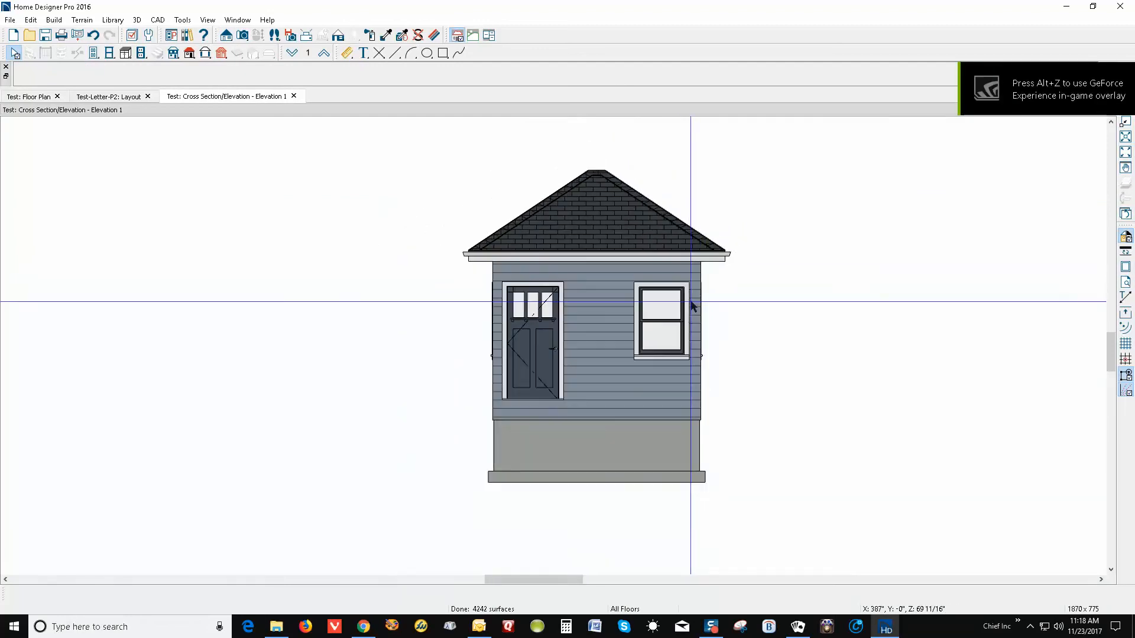
Add a terrain perimeter around the house, pull its bottom edge up, and return to the elevation
{"action": "left_click", "coordinate": [83, 21]}
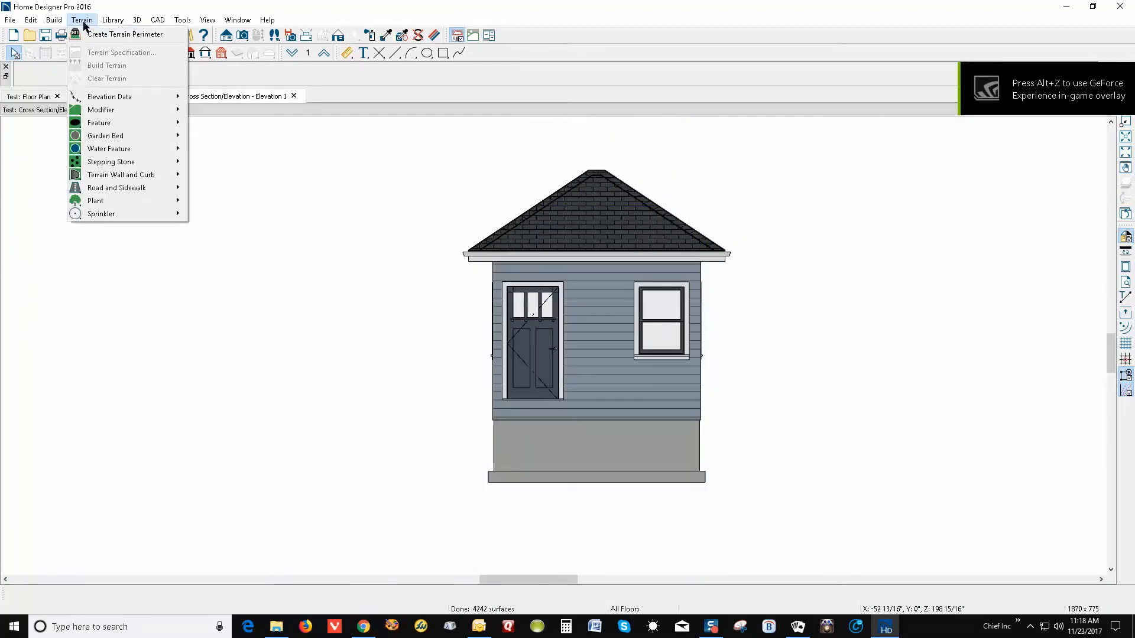
{"action": "left_click", "coordinate": [101, 35]}
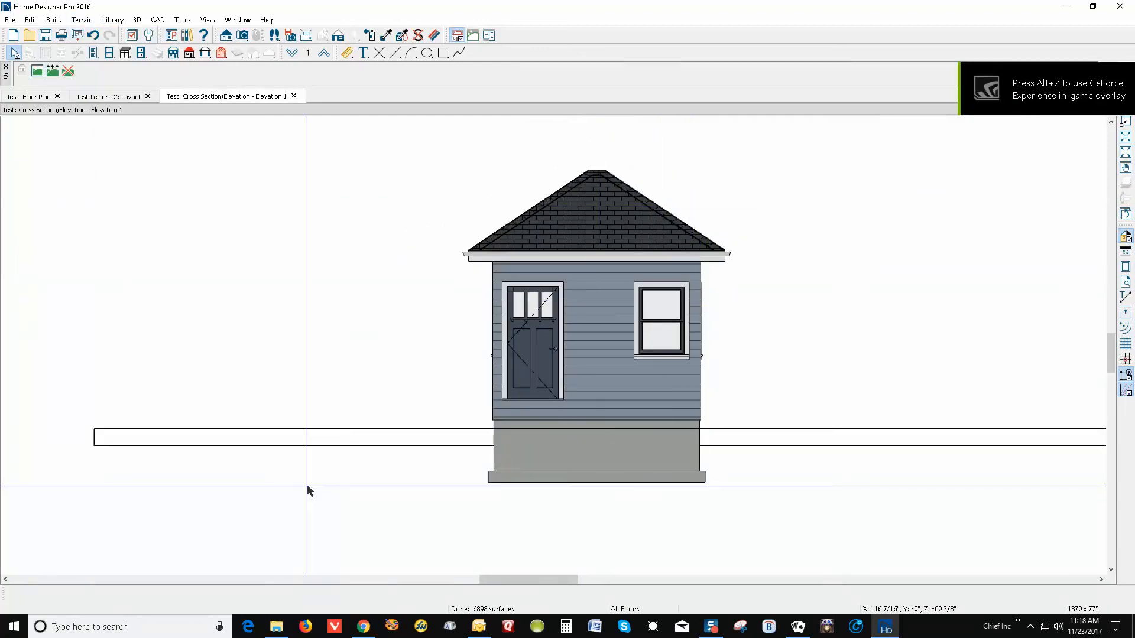
{"action": "key", "text": "ctrl+Tab"}
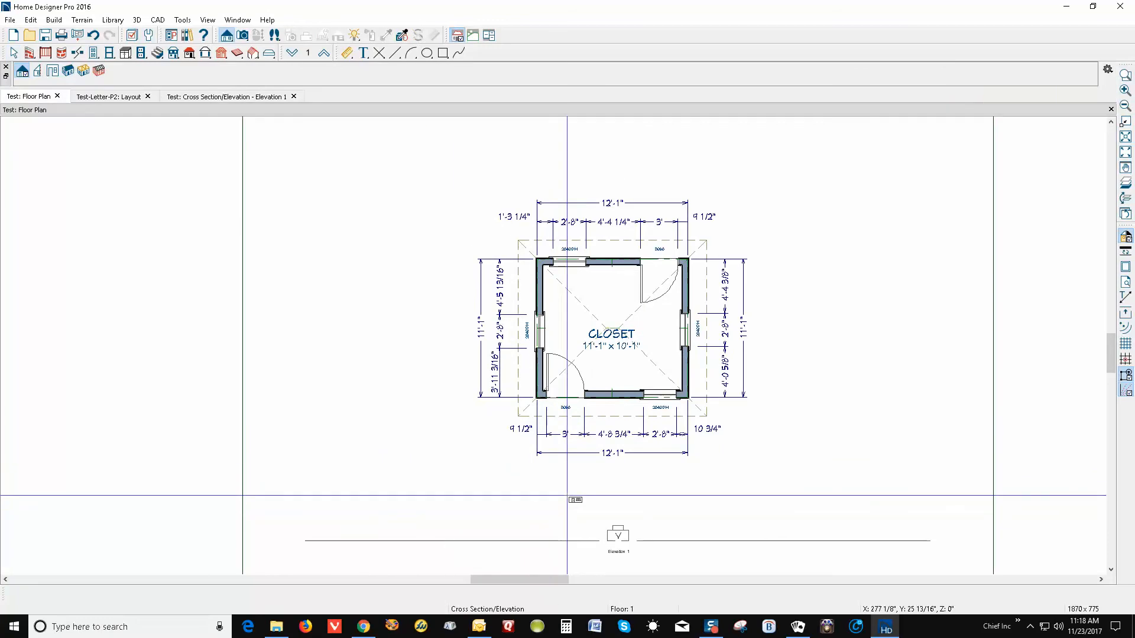
{"action": "scroll", "coordinate": [617, 383], "scroll_direction": "down", "scroll_amount": 5}
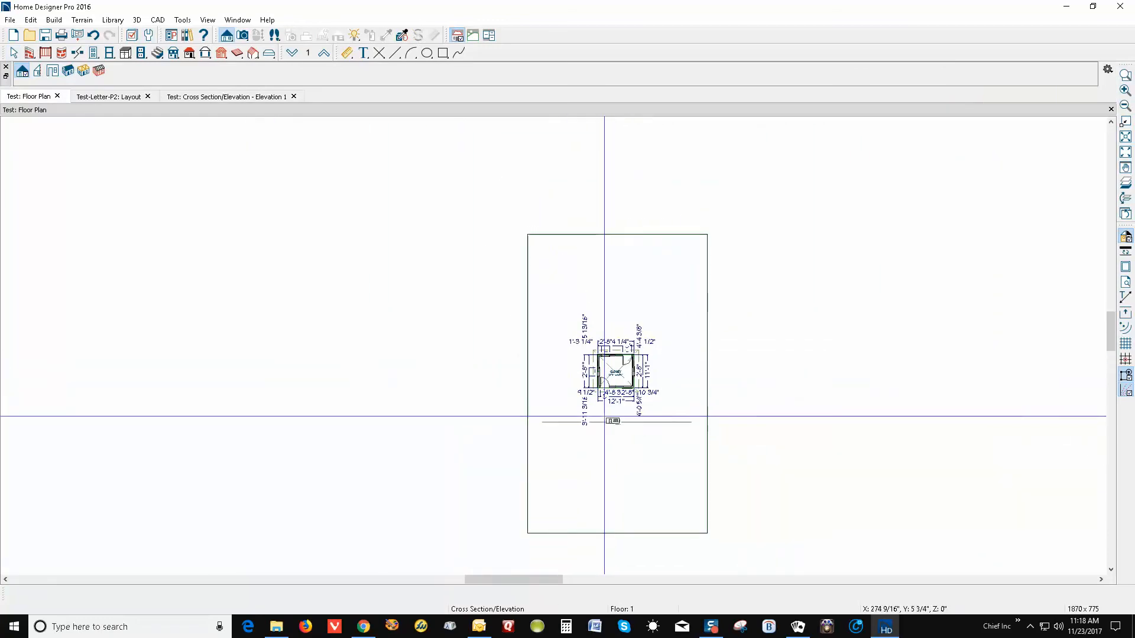
{"action": "key", "text": "space"}
{"action": "left_click", "coordinate": [617, 523]}
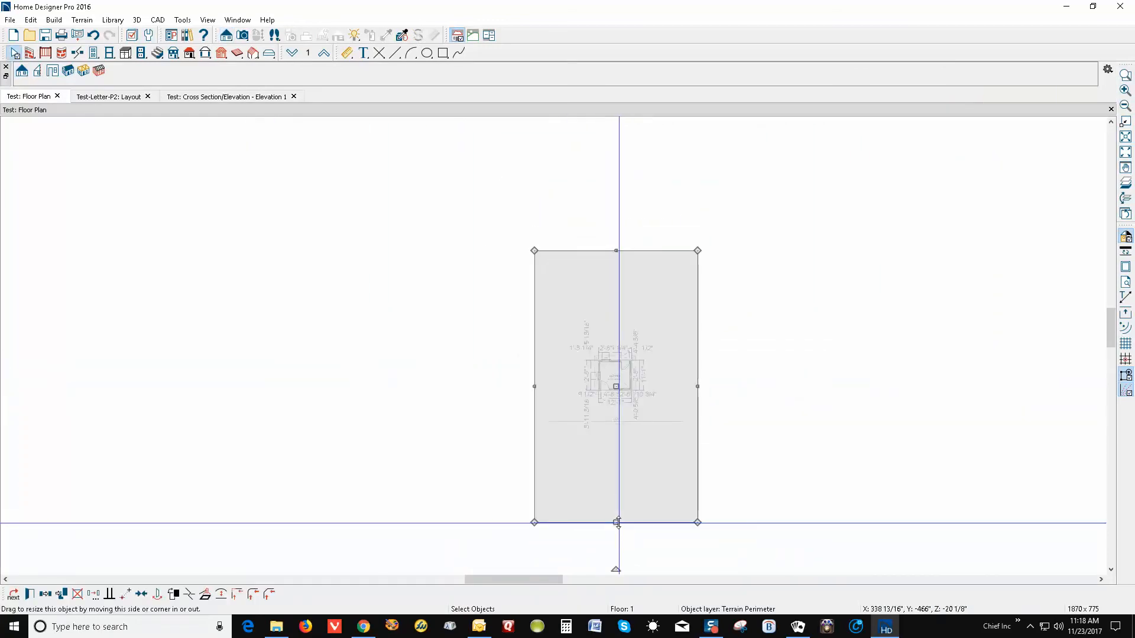
{"action": "left_click_drag", "start_coordinate": [617, 522], "coordinate": [613, 412]}
{"action": "left_click", "coordinate": [606, 426]}
{"action": "key", "text": "ctrl+Tab"}
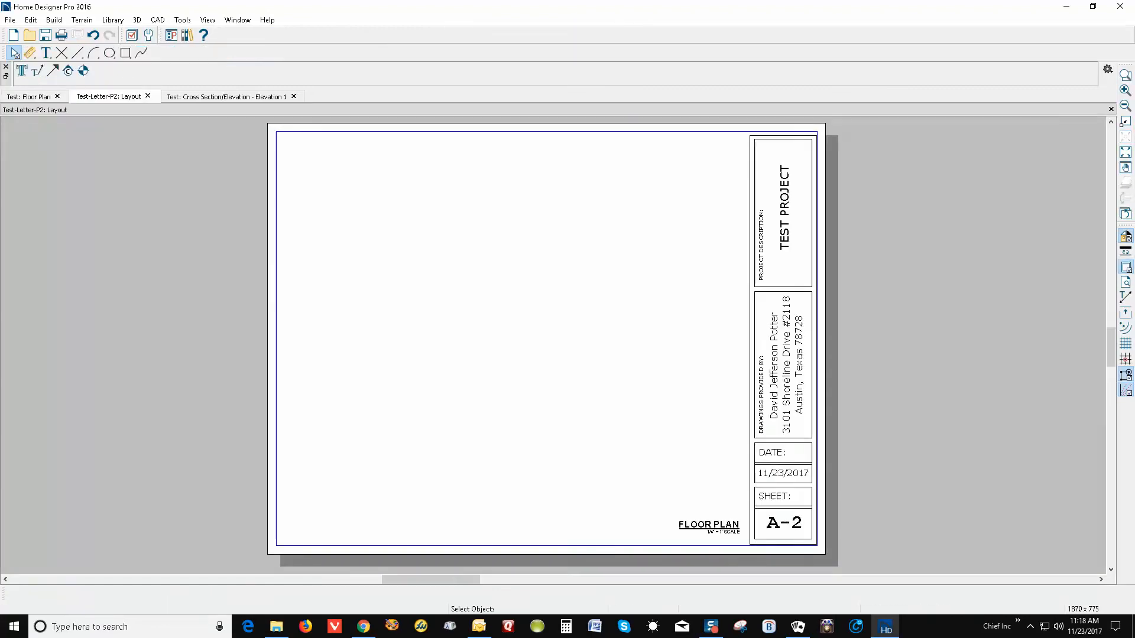
{"action": "key", "text": "ctrl+Tab"}
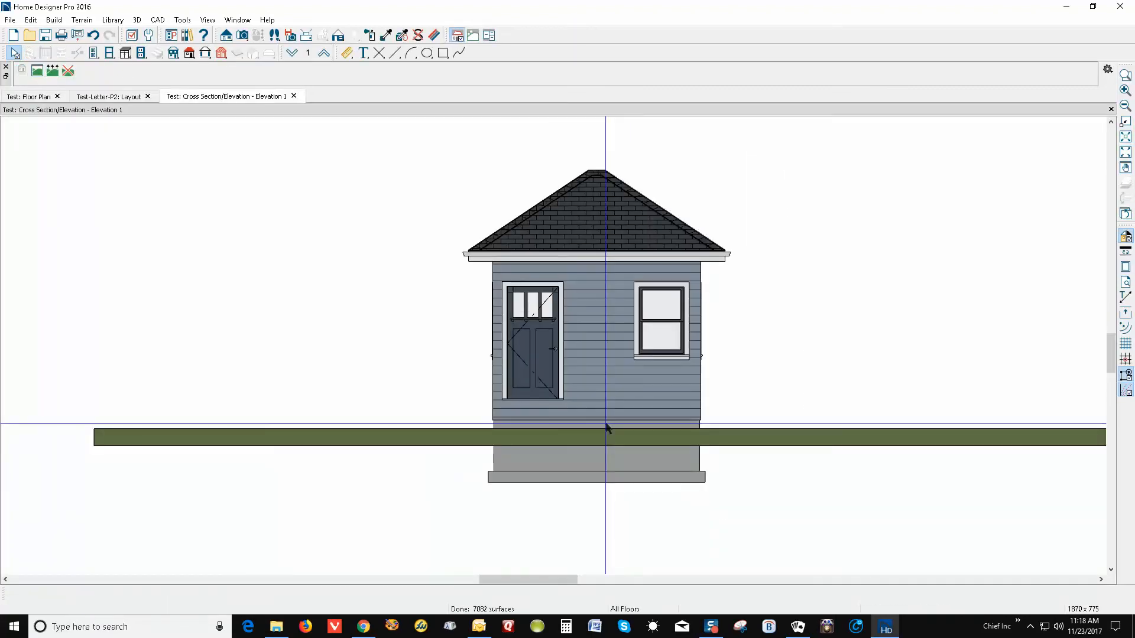
Set the terrain's Skirt Thickness to 36 in Terrain Specification, then recheck the setting
{"action": "double_click", "coordinate": [412, 444]}
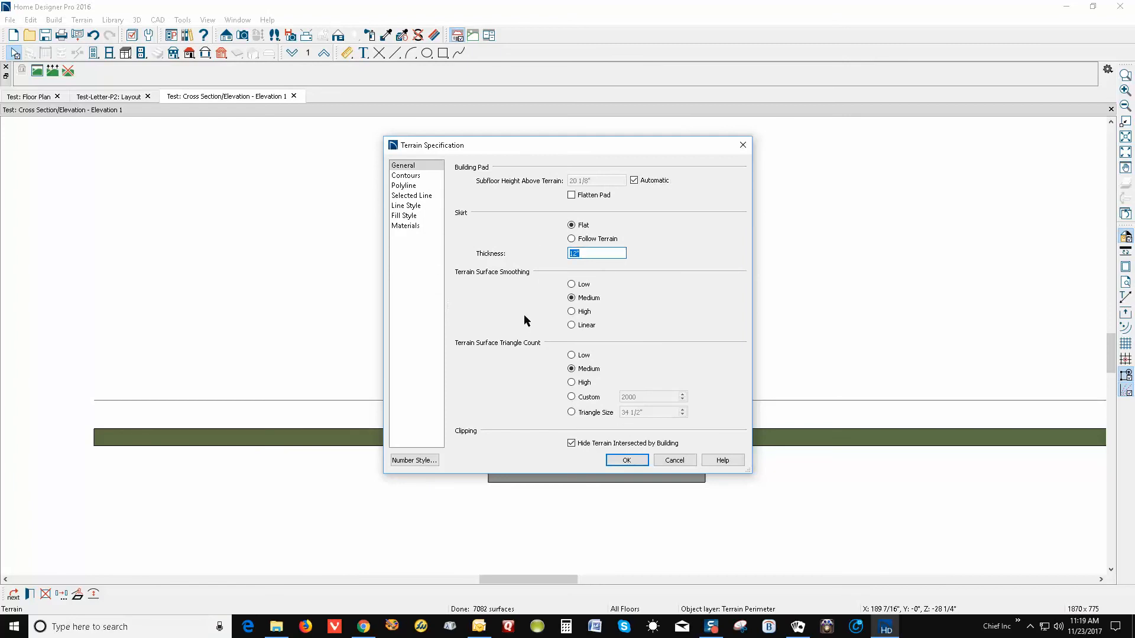
{"action": "type", "text": "36"}
{"action": "left_click", "coordinate": [629, 466]}
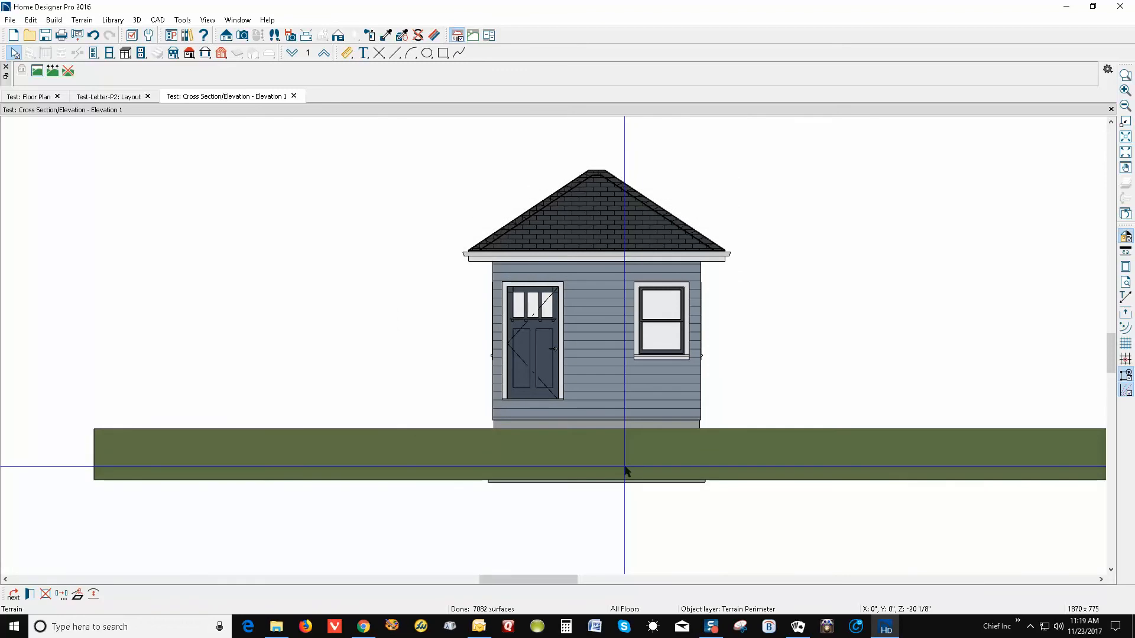
{"action": "double_click", "coordinate": [625, 469]}
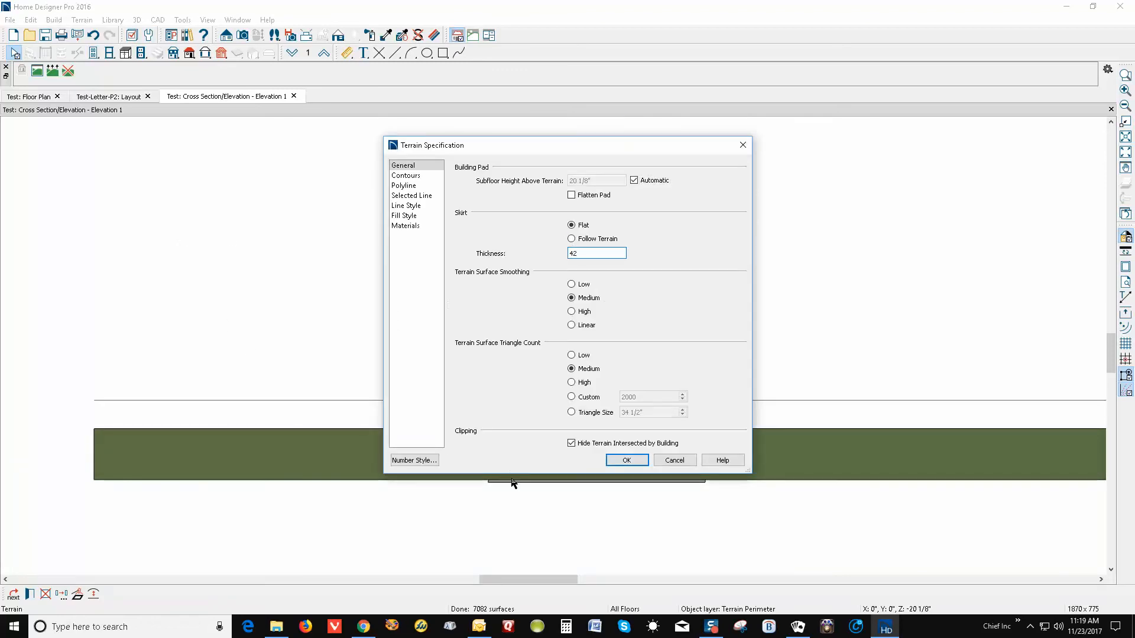
{"action": "left_click", "coordinate": [627, 462]}
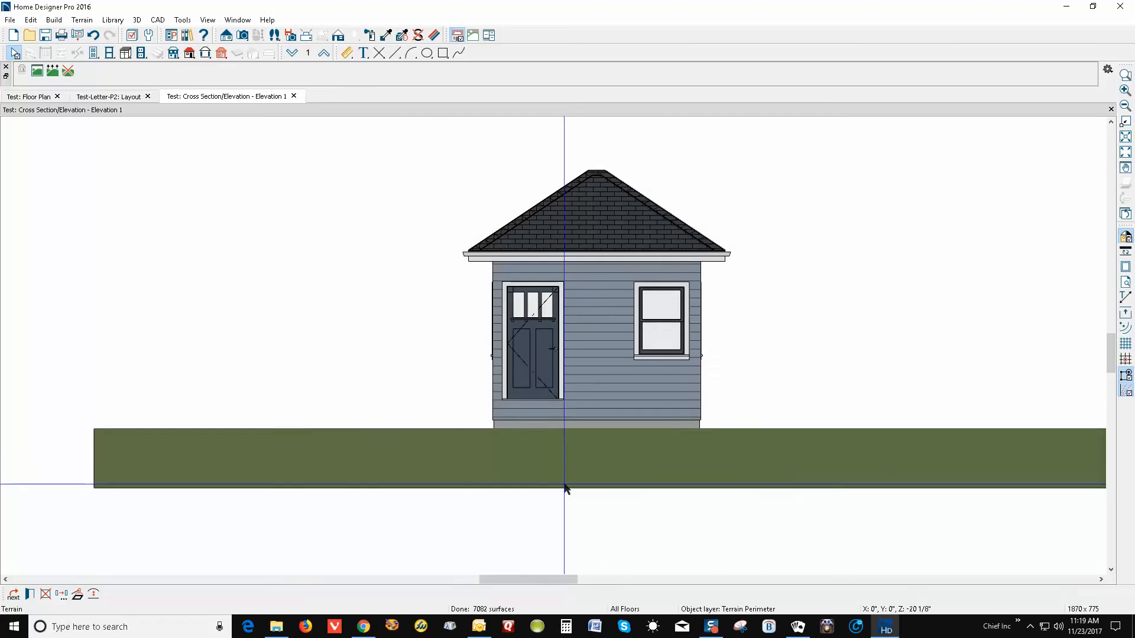
Zoom in on the house and add a point-to-point vertical dimension set to 9' up the wall
{"action": "left_click", "coordinate": [1125, 75]}
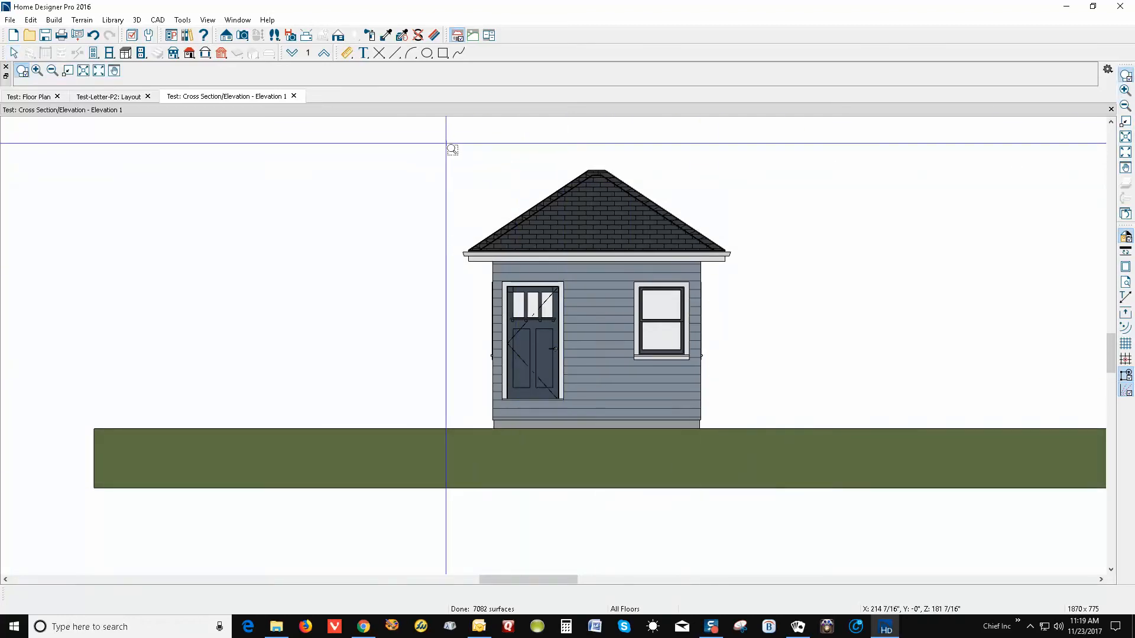
{"action": "left_click_drag", "start_coordinate": [448, 145], "coordinate": [775, 472]}
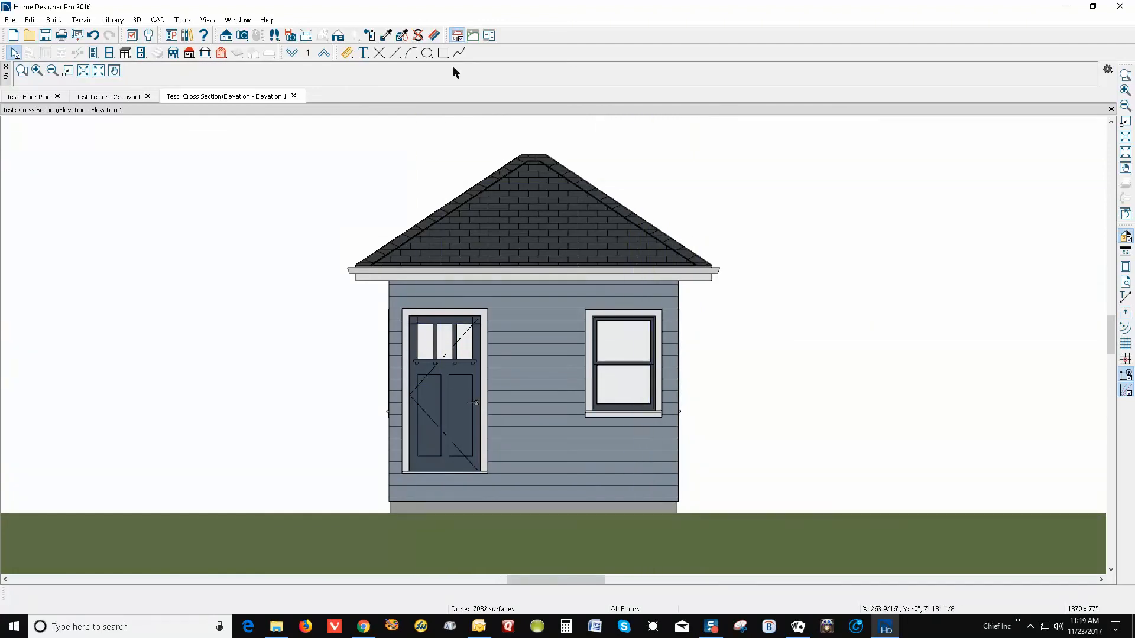
{"action": "left_click", "coordinate": [347, 53]}
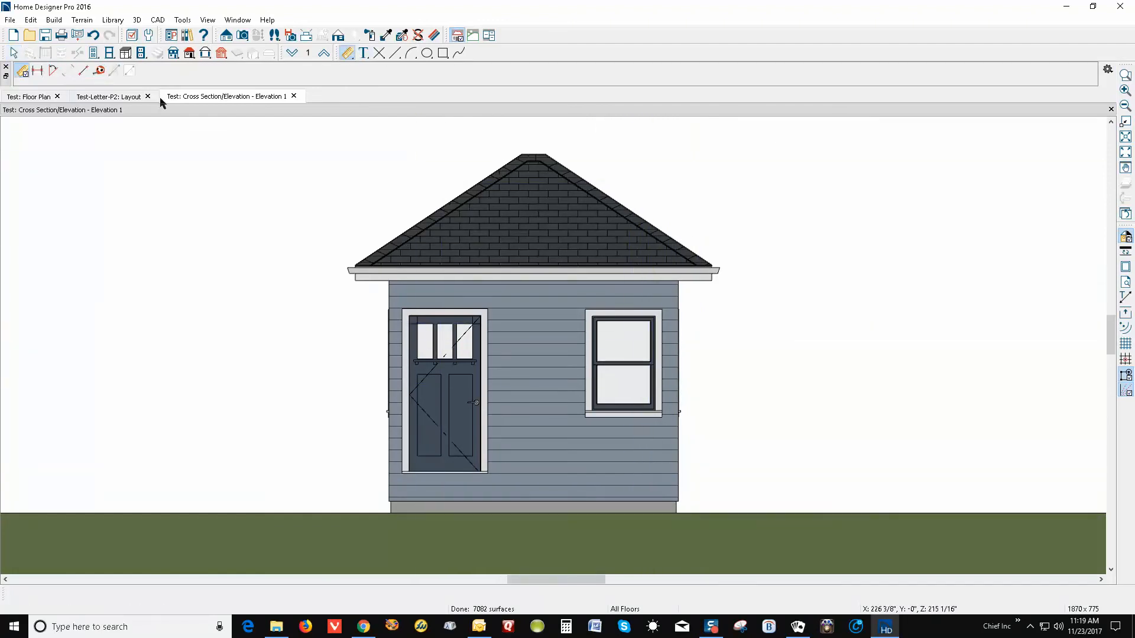
{"action": "left_click", "coordinate": [83, 72]}
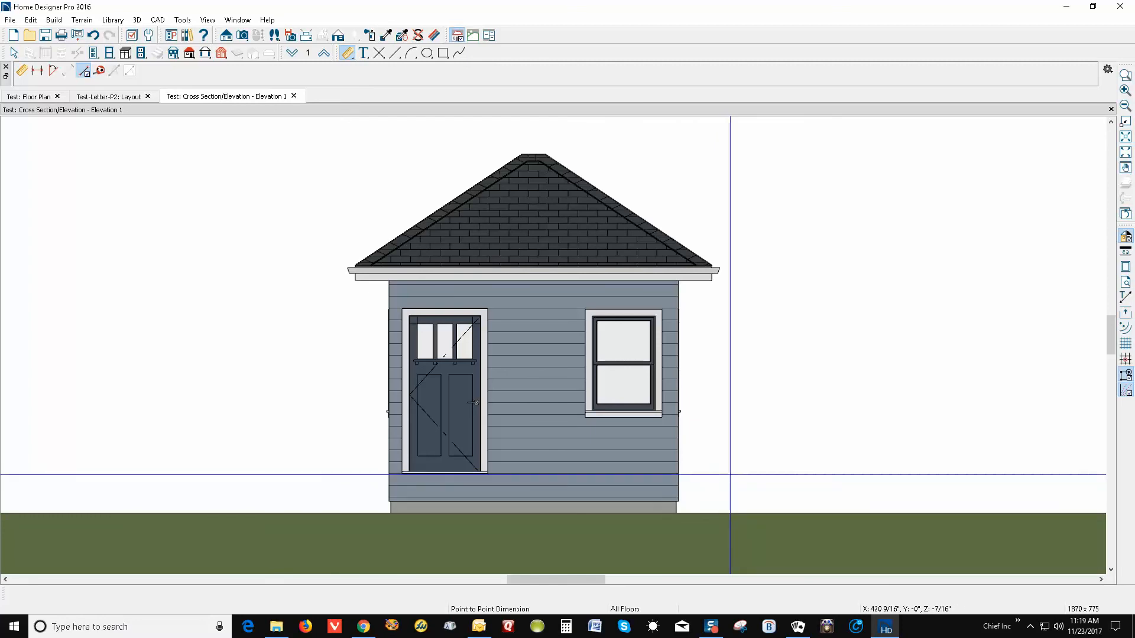
{"action": "left_click_drag", "start_coordinate": [731, 474], "coordinate": [737, 347]}
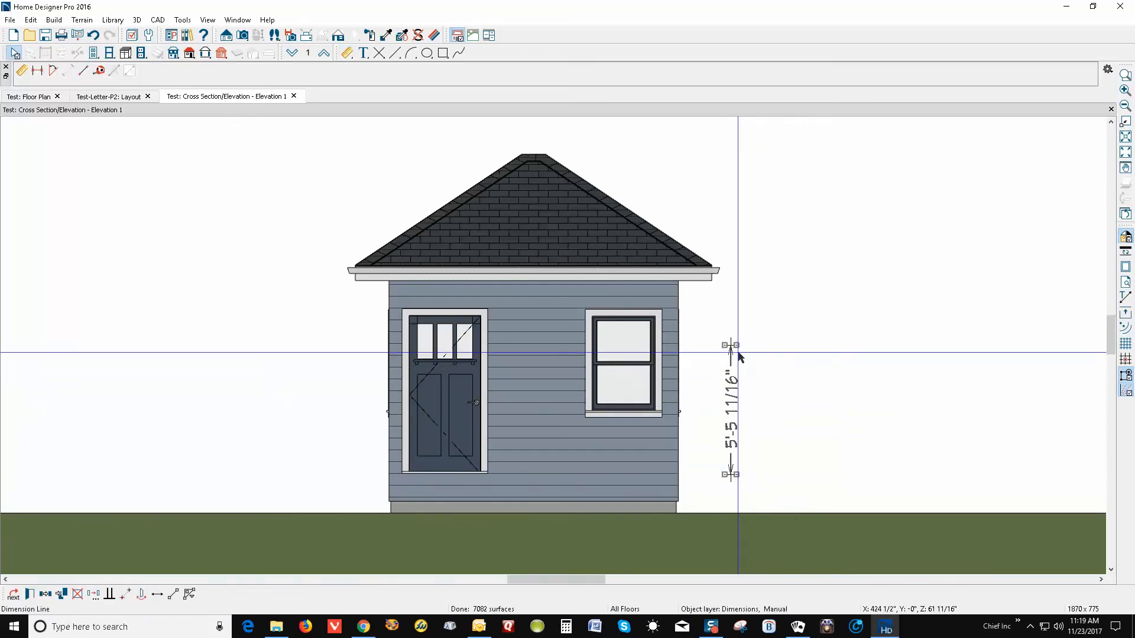
{"action": "left_click", "coordinate": [732, 347]}
{"action": "left_click", "coordinate": [732, 426]}
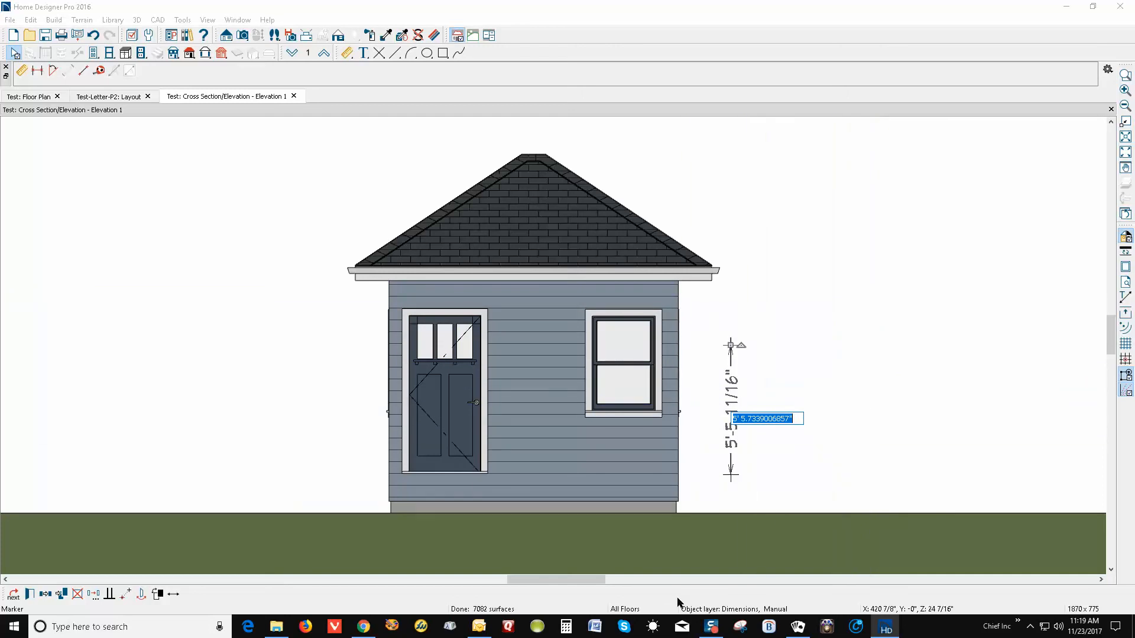
{"action": "type", "text": "9'"}
{"action": "key", "text": "Return"}
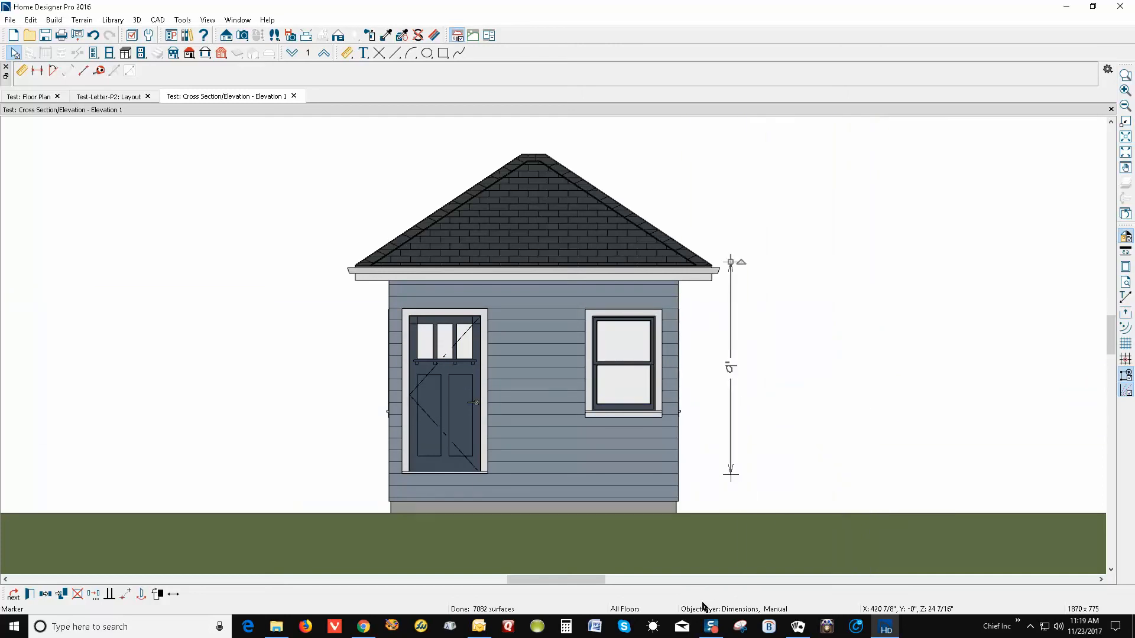
Extend the vertical dimension with a second segment up to the roof ridge (4'-6 1/8")
{"action": "left_click", "coordinate": [778, 445]}
{"action": "left_click", "coordinate": [731, 367]}
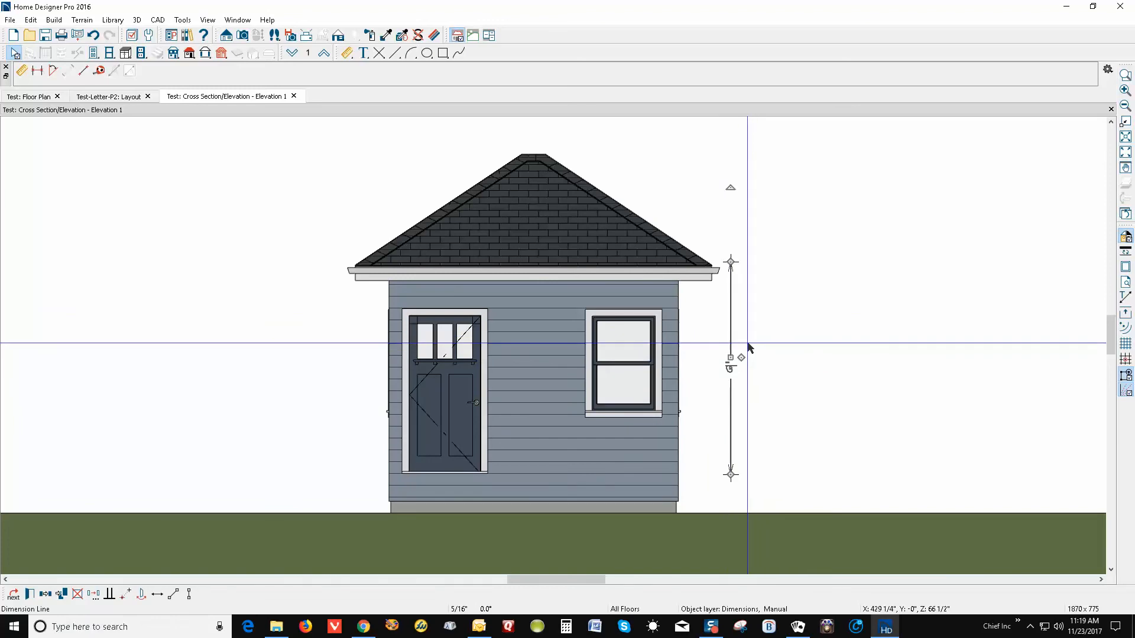
{"action": "left_click_drag", "start_coordinate": [743, 357], "coordinate": [538, 159]}
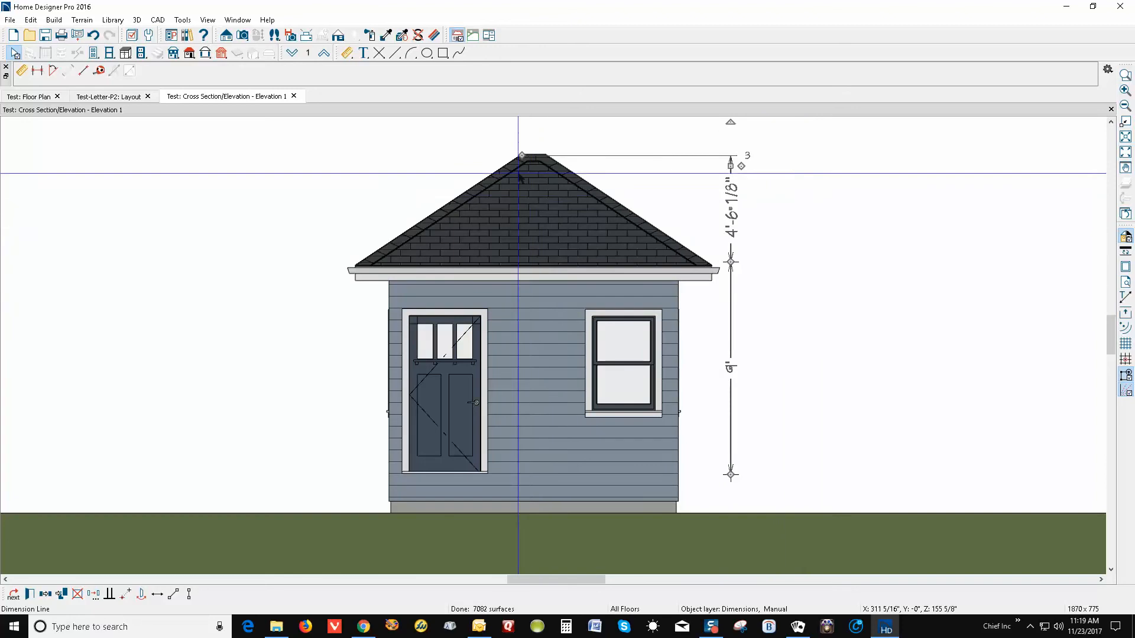
{"action": "key", "text": "Escape"}
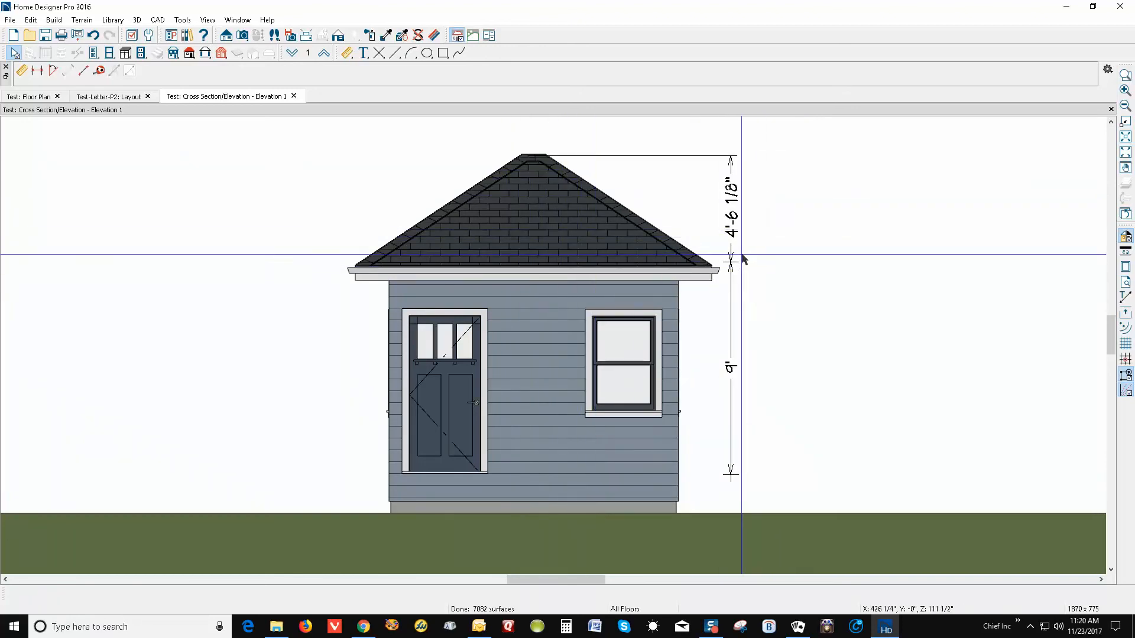
Inspect the dimension line's settings, then cancel without changes
{"action": "double_click", "coordinate": [736, 214]}
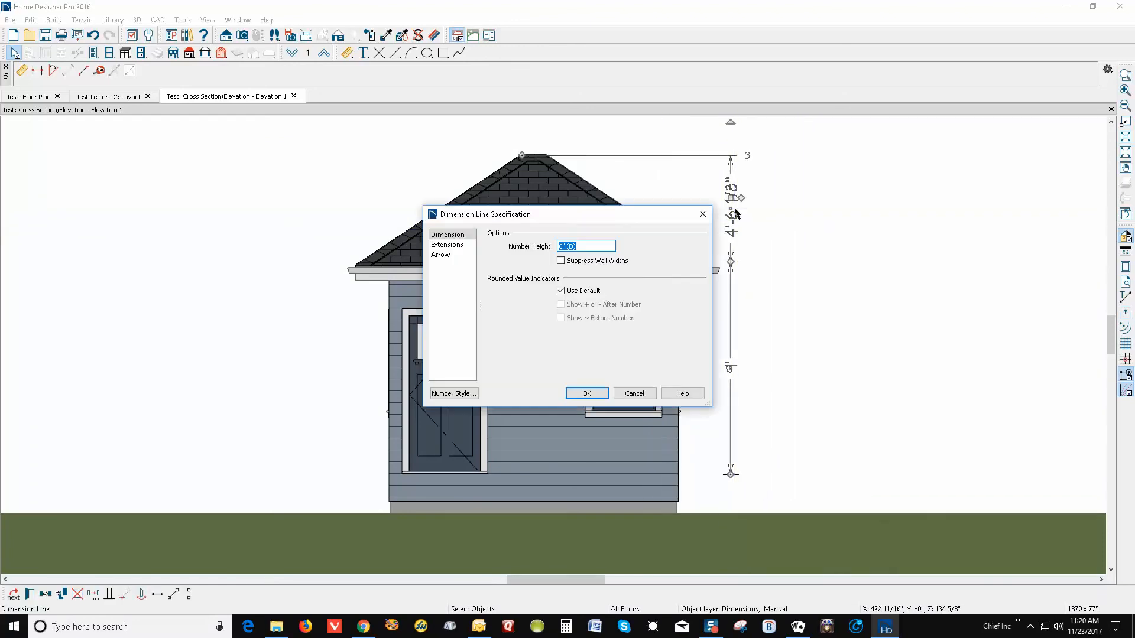
{"action": "left_click", "coordinate": [447, 244]}
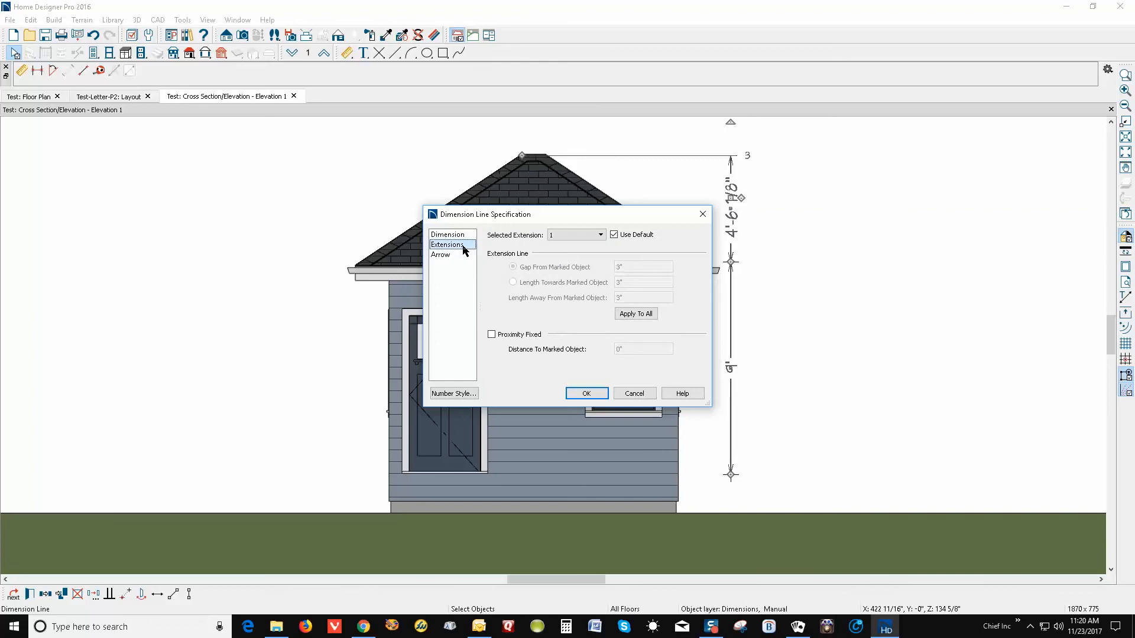
{"action": "left_click", "coordinate": [647, 394]}
{"action": "left_click", "coordinate": [781, 313]}
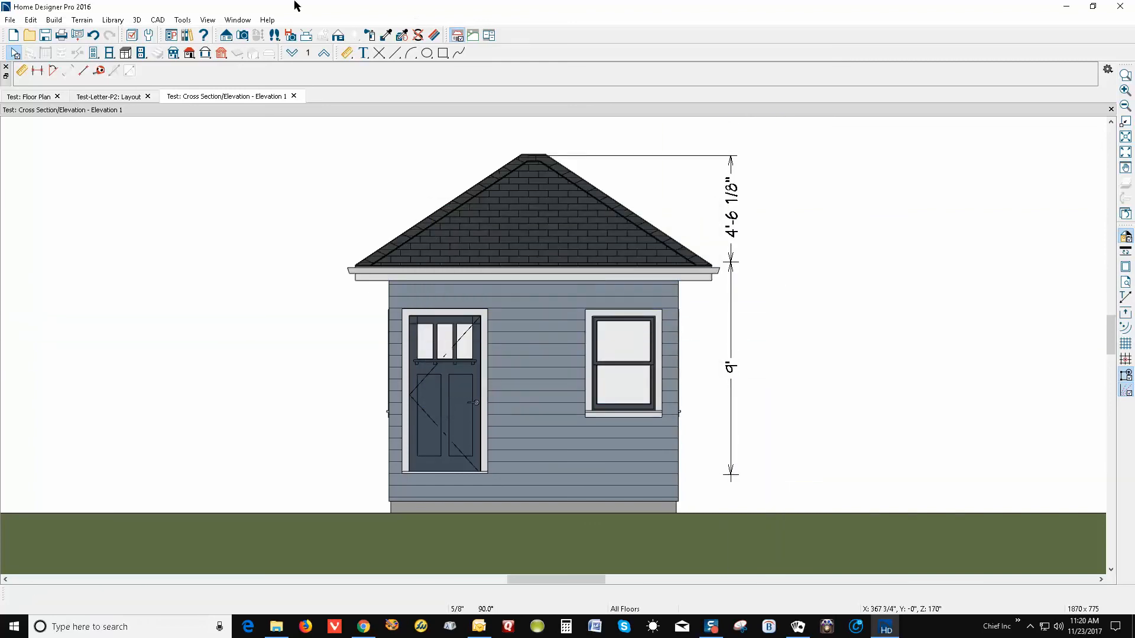
Set Smallest Fraction to 1/2 in Dimension Defaults Format so the roof rise reads 4'-6"
{"action": "double_click", "coordinate": [348, 53]}
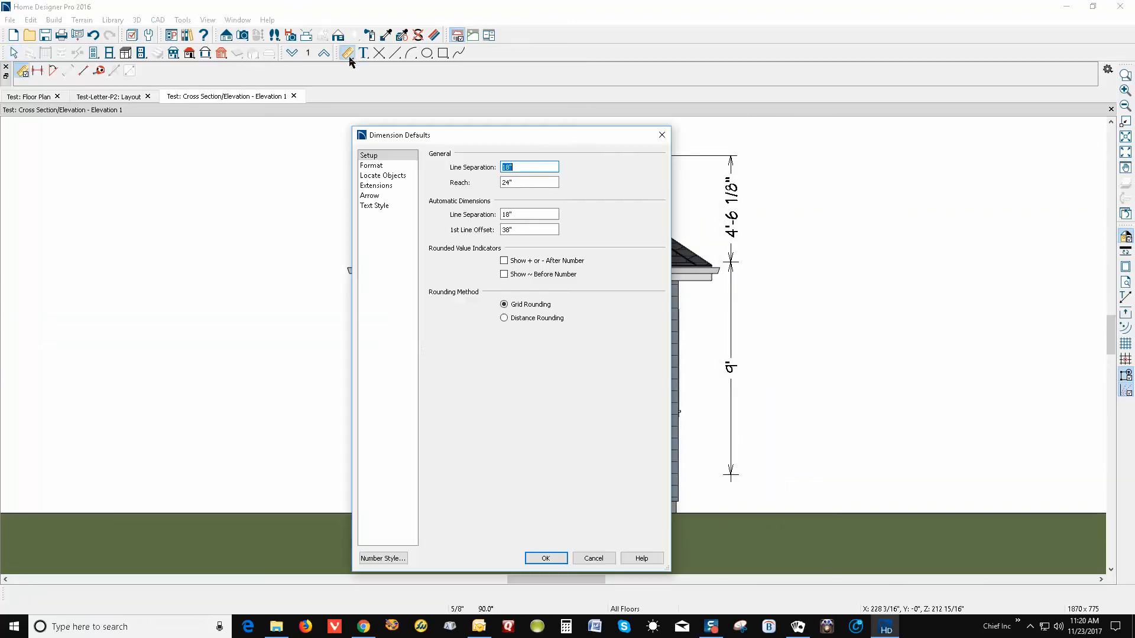
{"action": "left_click", "coordinate": [379, 166]}
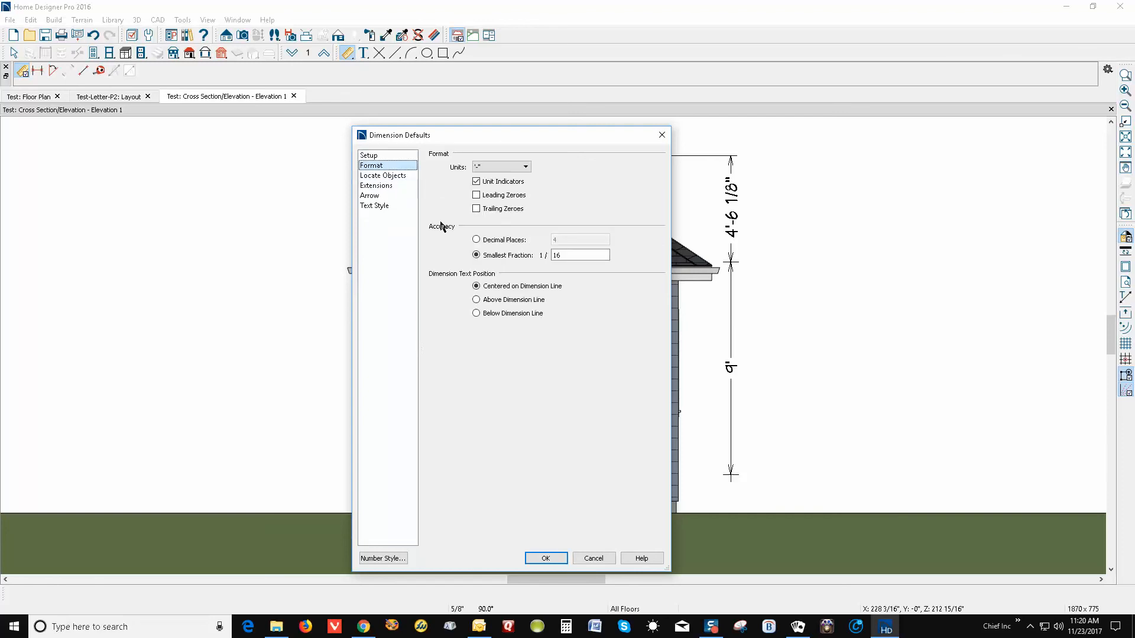
{"action": "double_click", "coordinate": [577, 253]}
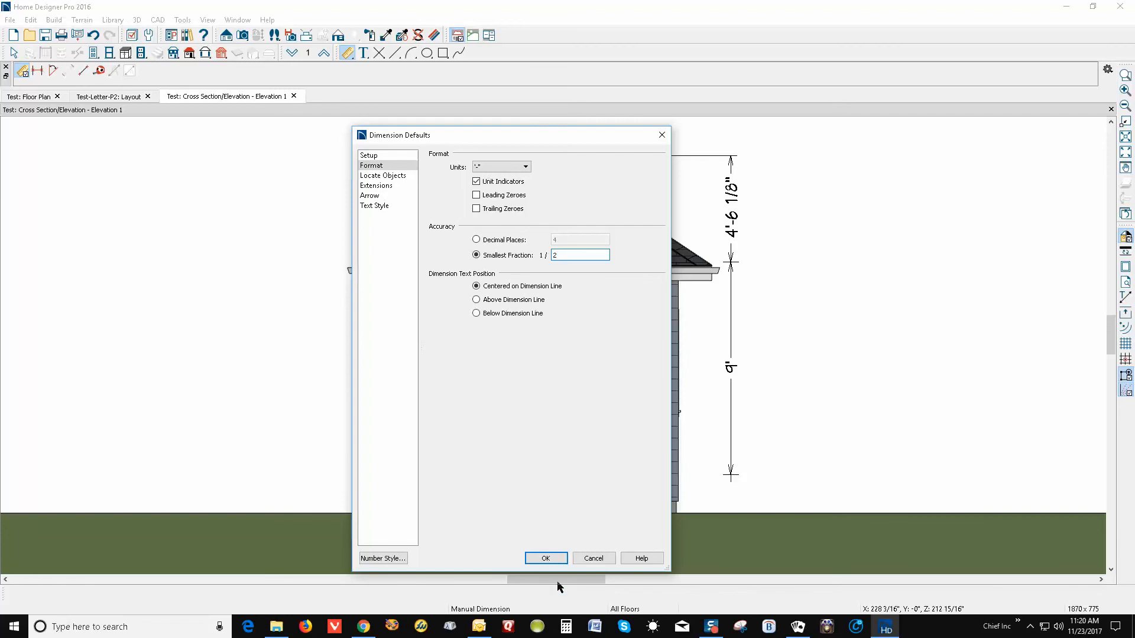
{"action": "left_click", "coordinate": [546, 558]}
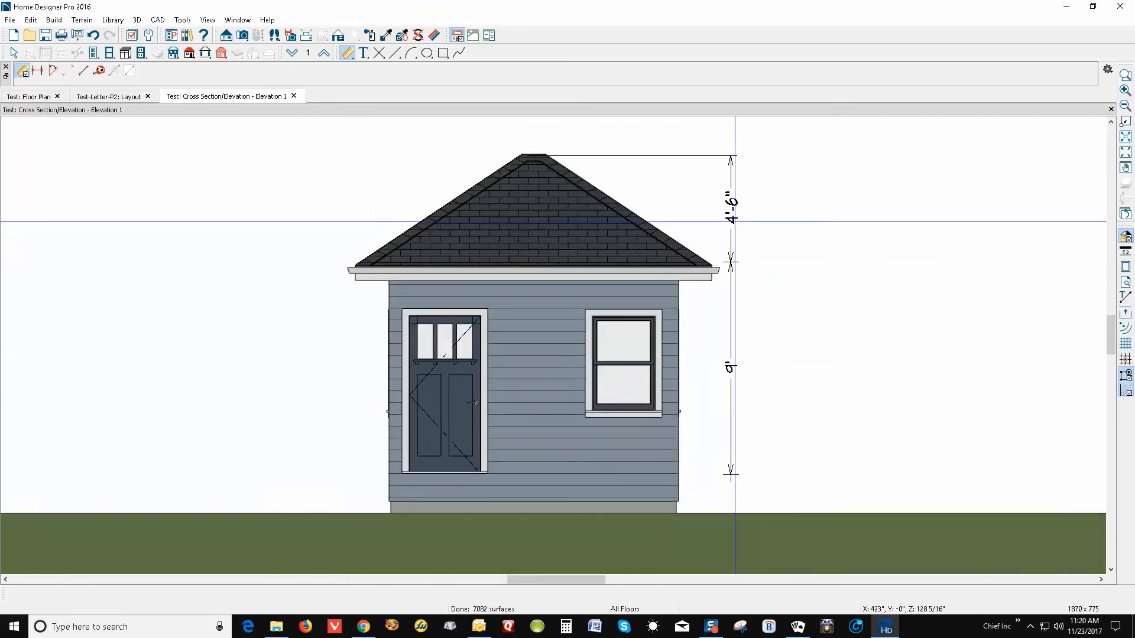
{"action": "key", "text": "space"}
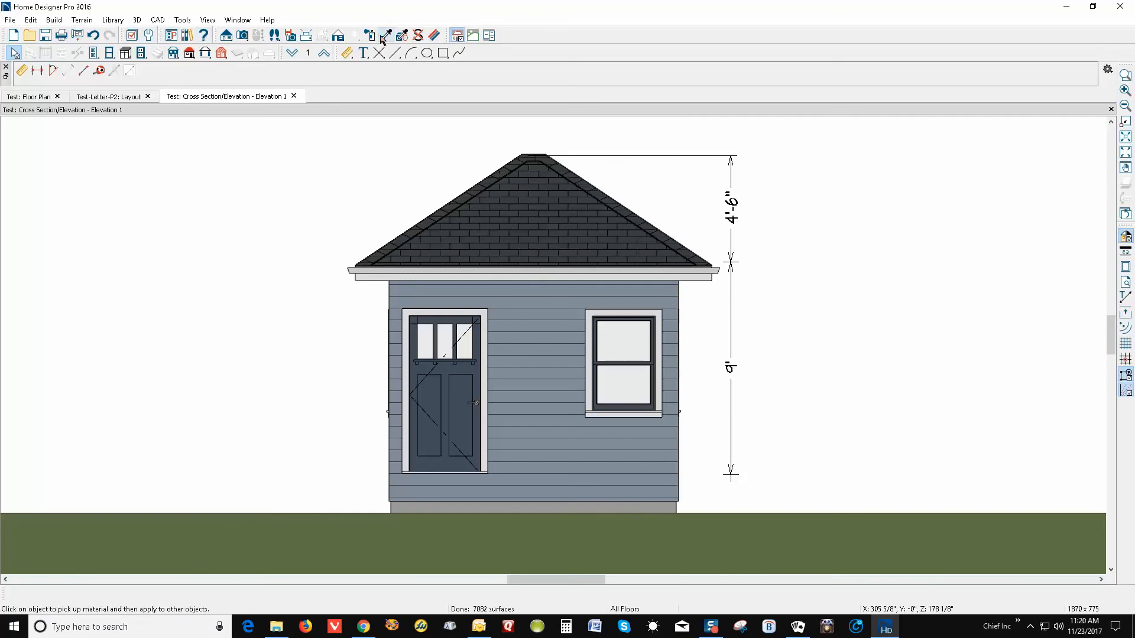
Place a level marker labelled FF at the floor line and move it onto the 9' dimension's base
{"action": "left_click", "coordinate": [364, 53]}
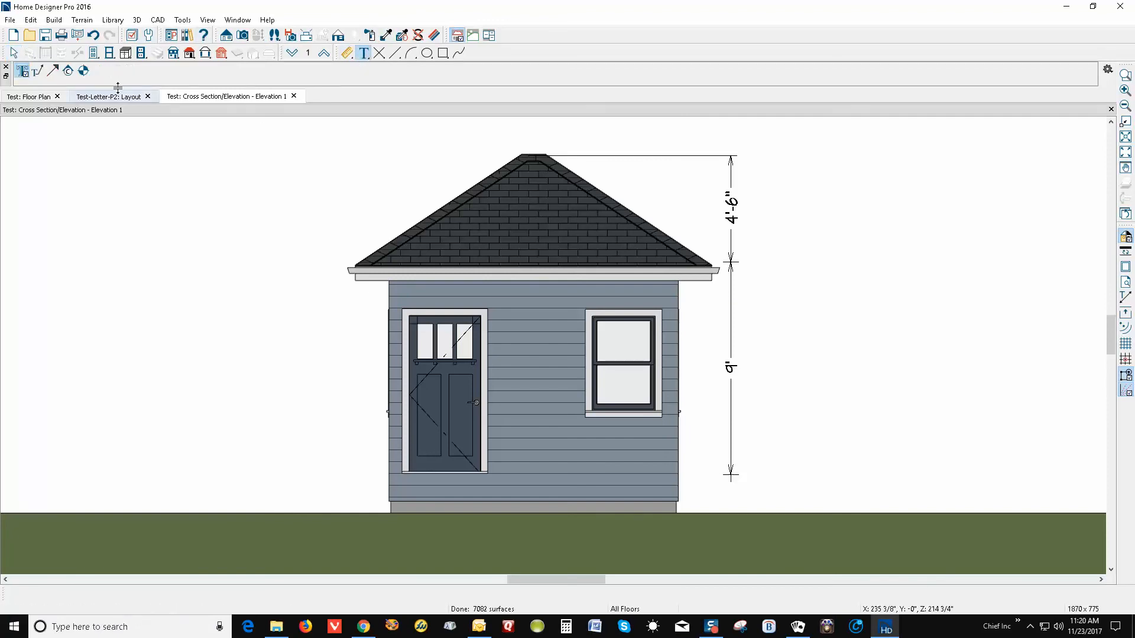
{"action": "left_click", "coordinate": [84, 71]}
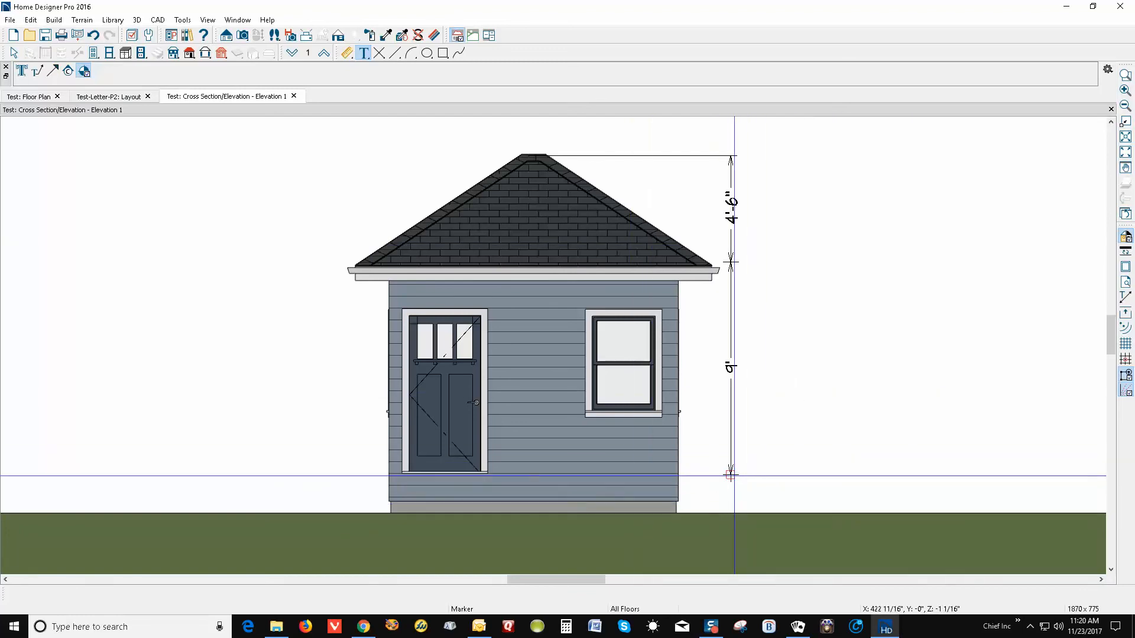
{"action": "left_click", "coordinate": [734, 476]}
{"action": "left_click", "coordinate": [793, 476]}
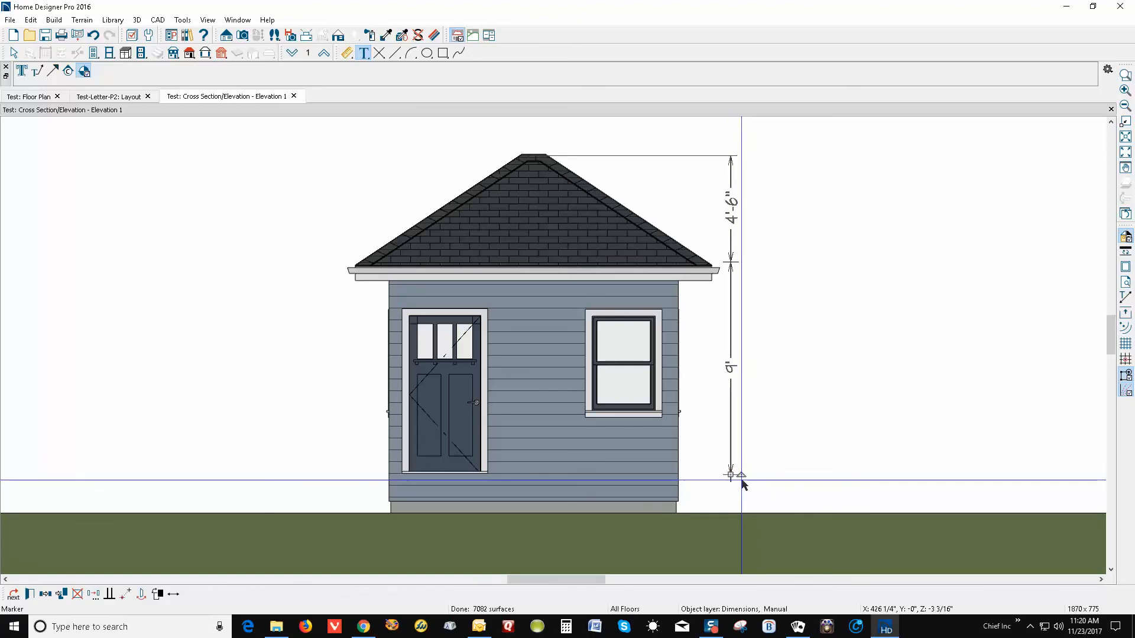
{"action": "left_click", "coordinate": [776, 477]}
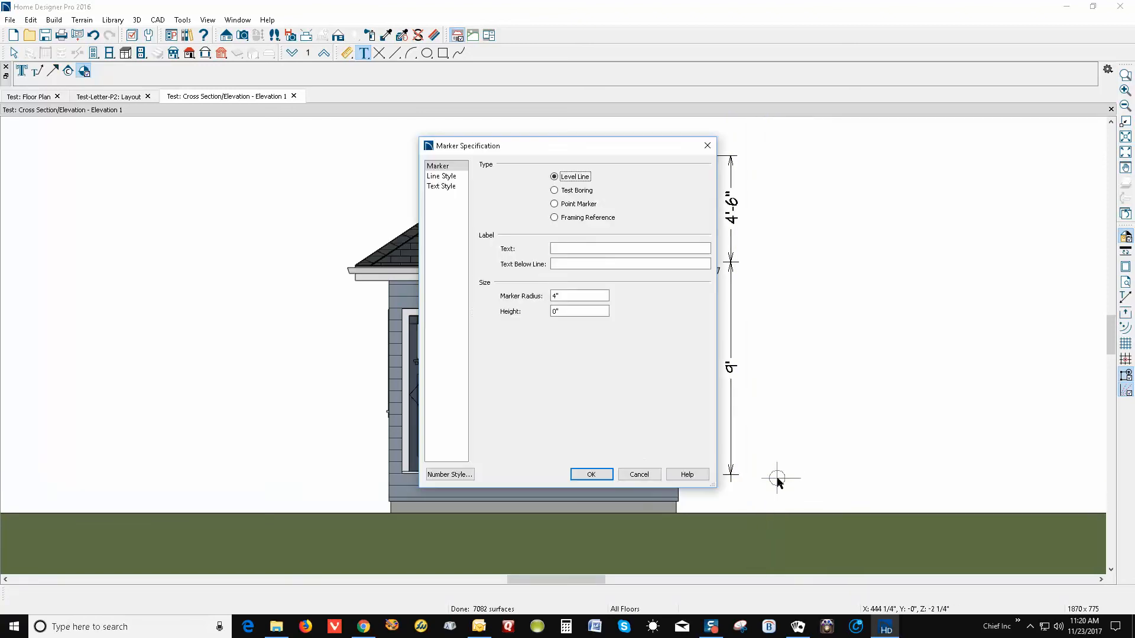
{"action": "left_click", "coordinate": [581, 253]}
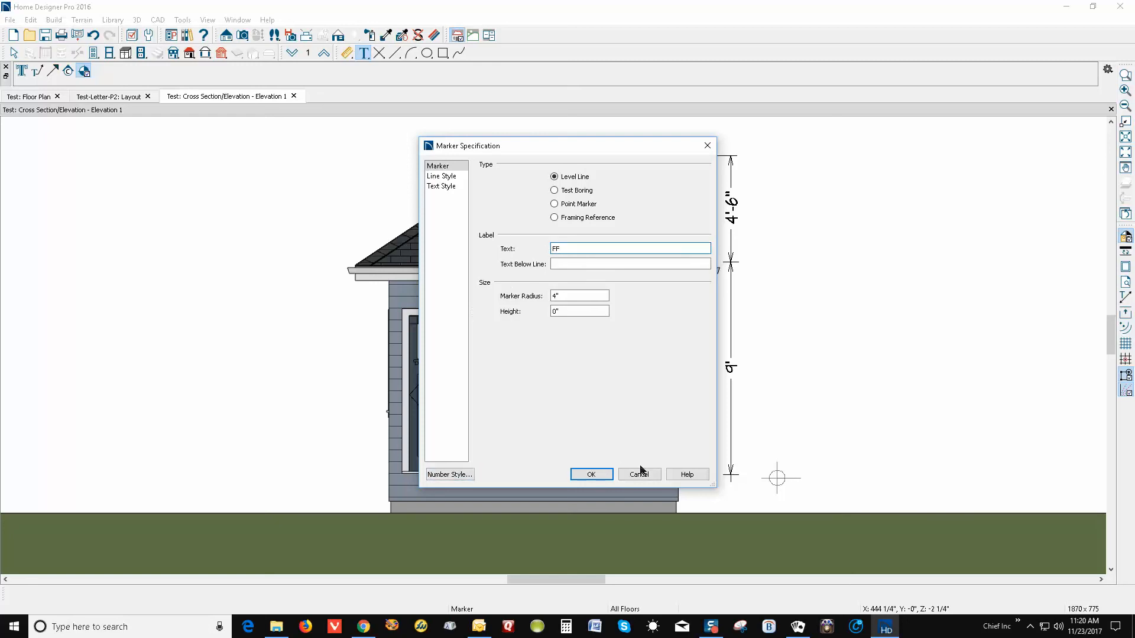
{"action": "left_click", "coordinate": [612, 477]}
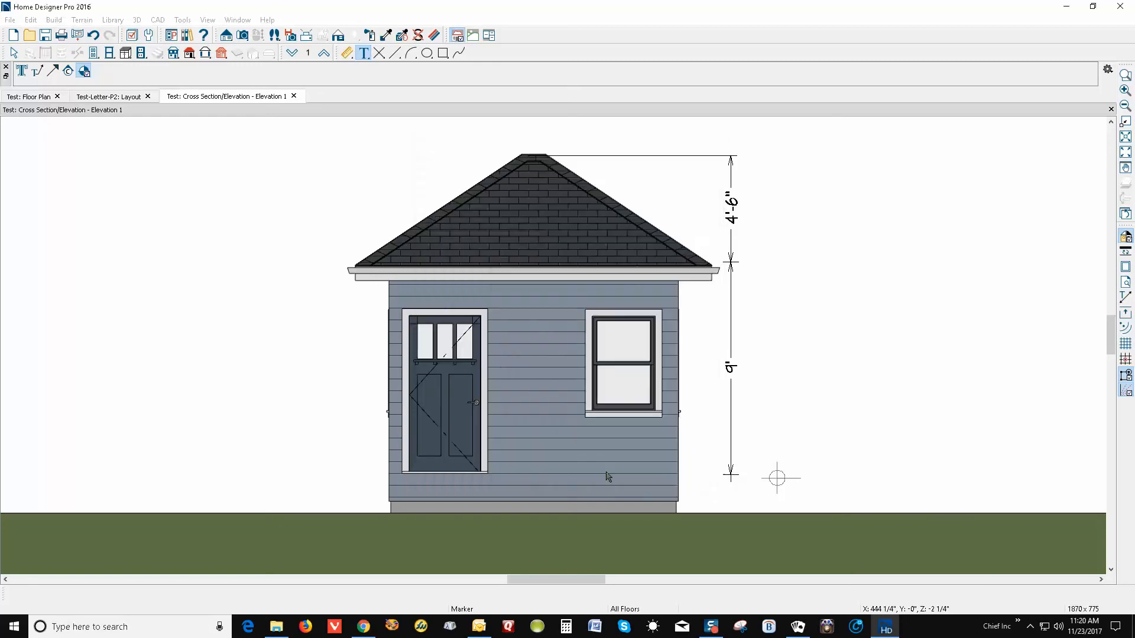
{"action": "left_click", "coordinate": [778, 479]}
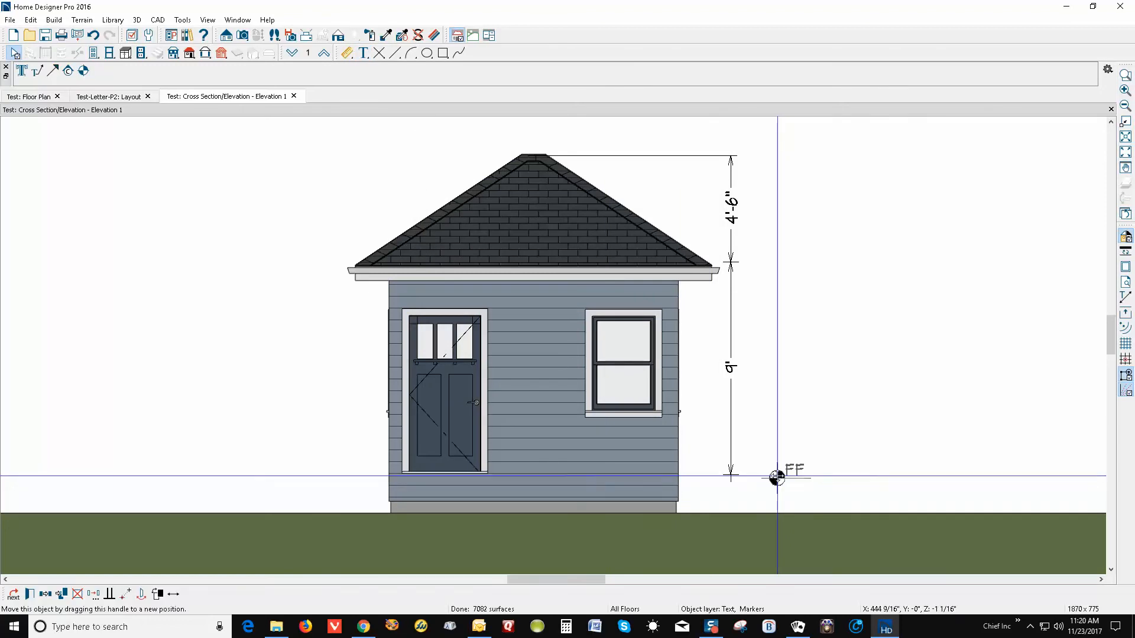
{"action": "left_click_drag", "start_coordinate": [776, 478], "coordinate": [732, 476]}
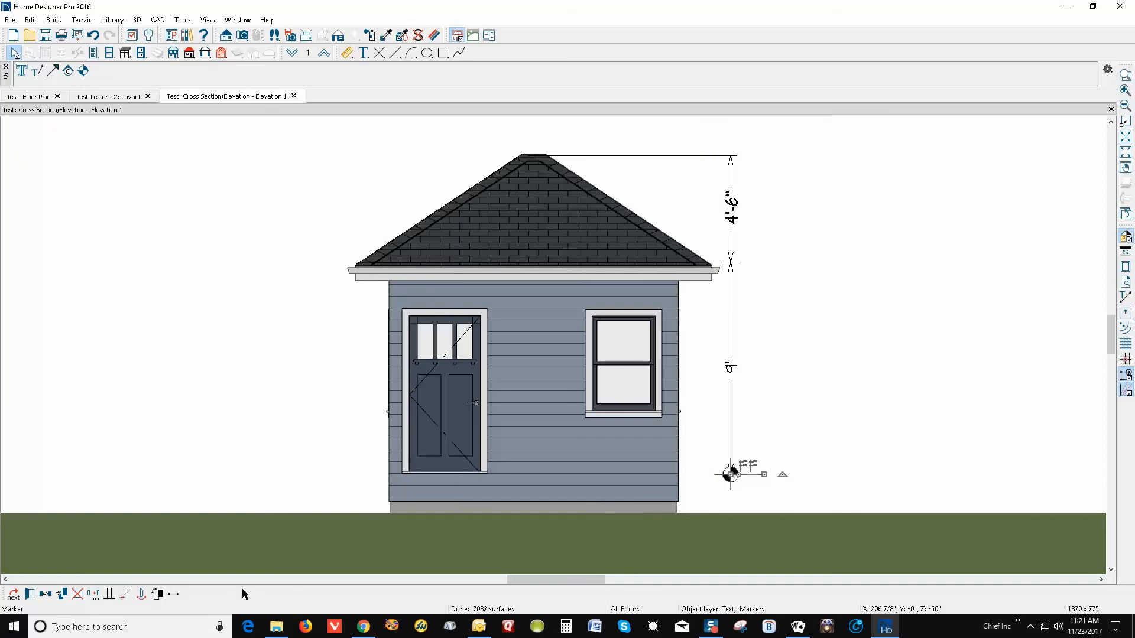
Copy the FF level marker 9' straight up with Transform/Replicate
{"action": "left_click", "coordinate": [100, 594]}
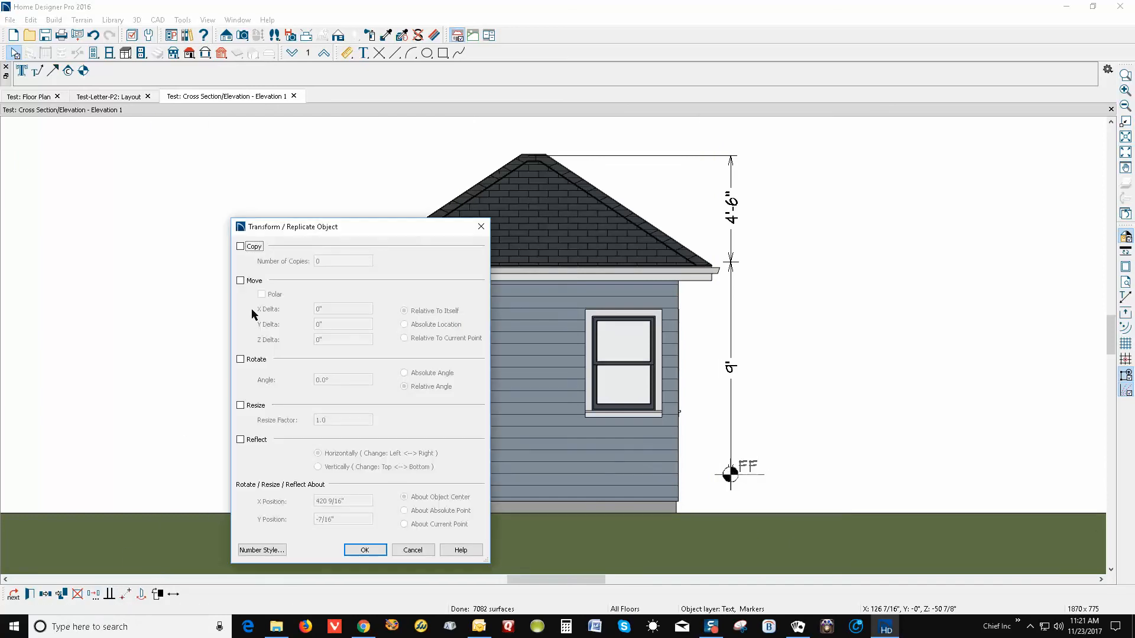
{"action": "left_click", "coordinate": [242, 247]}
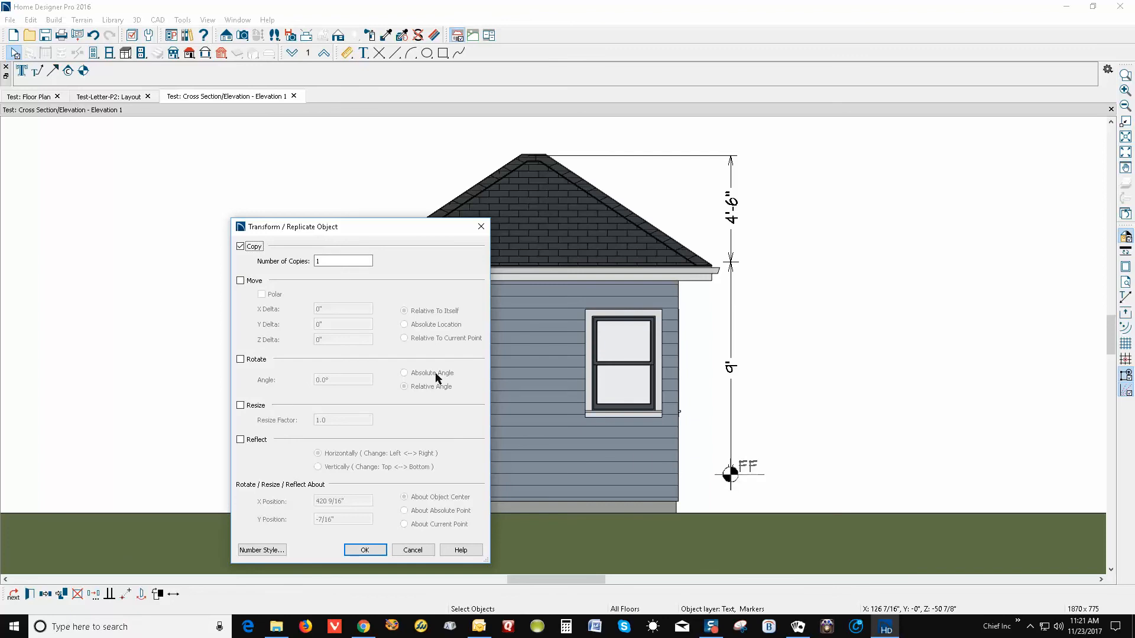
{"action": "left_click", "coordinate": [263, 283]}
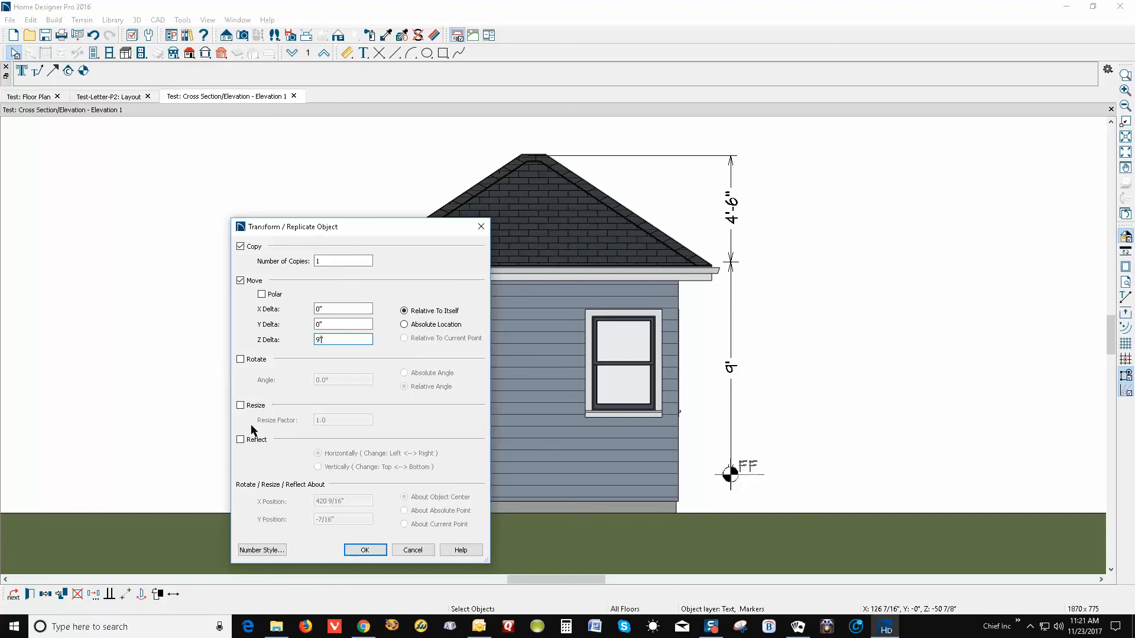
{"action": "left_click", "coordinate": [371, 548]}
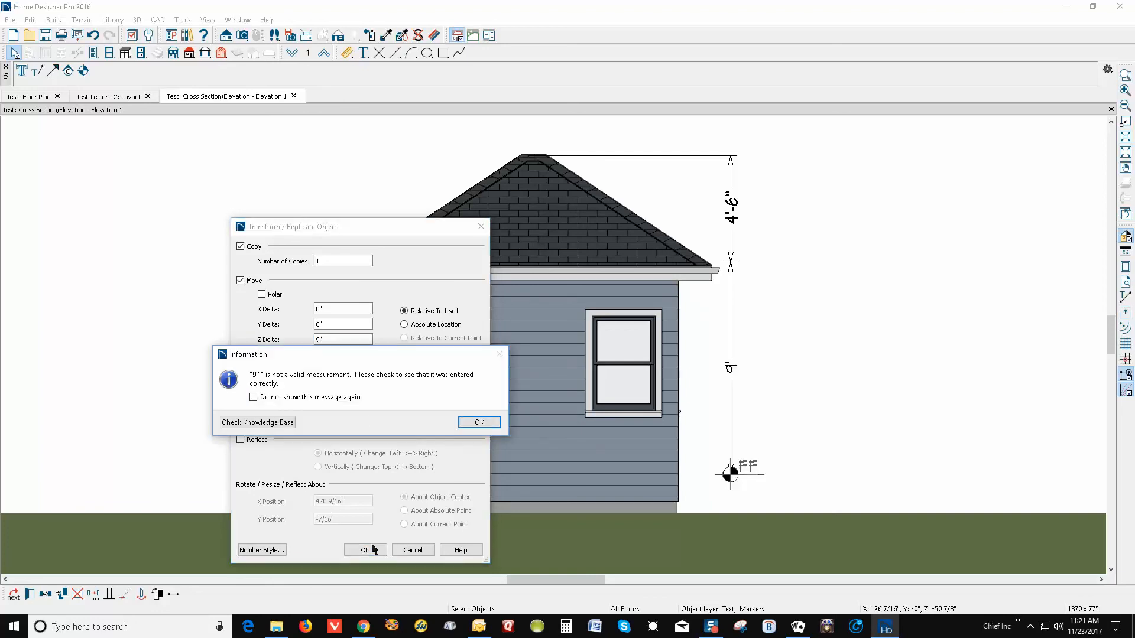
{"action": "left_click", "coordinate": [466, 422]}
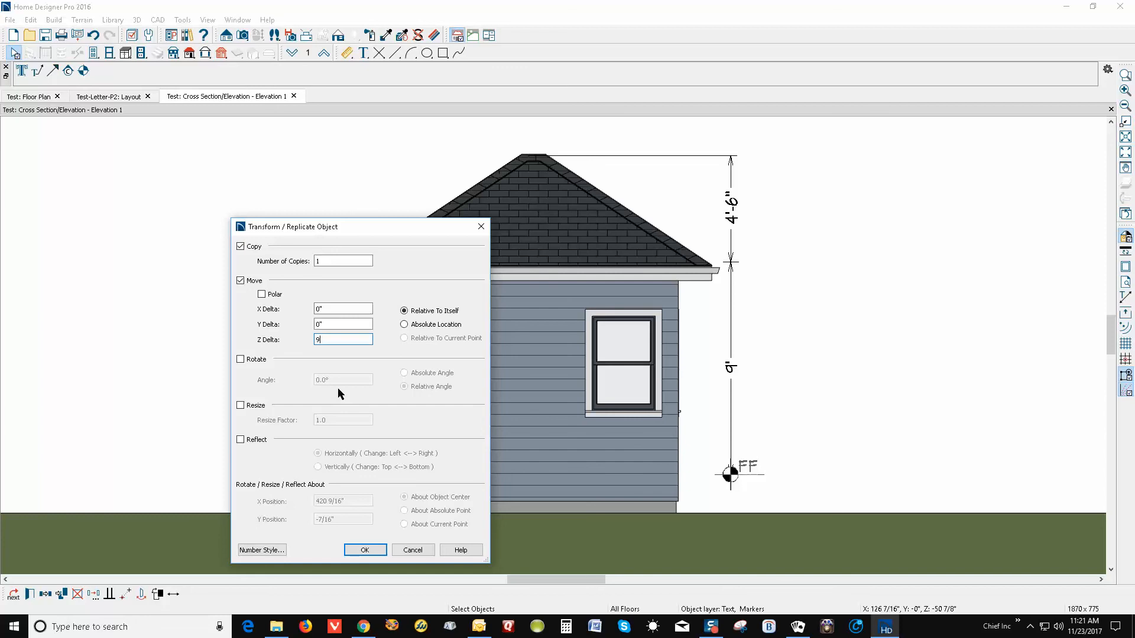
{"action": "type", "text": "'"}
{"action": "left_click", "coordinate": [365, 550]}
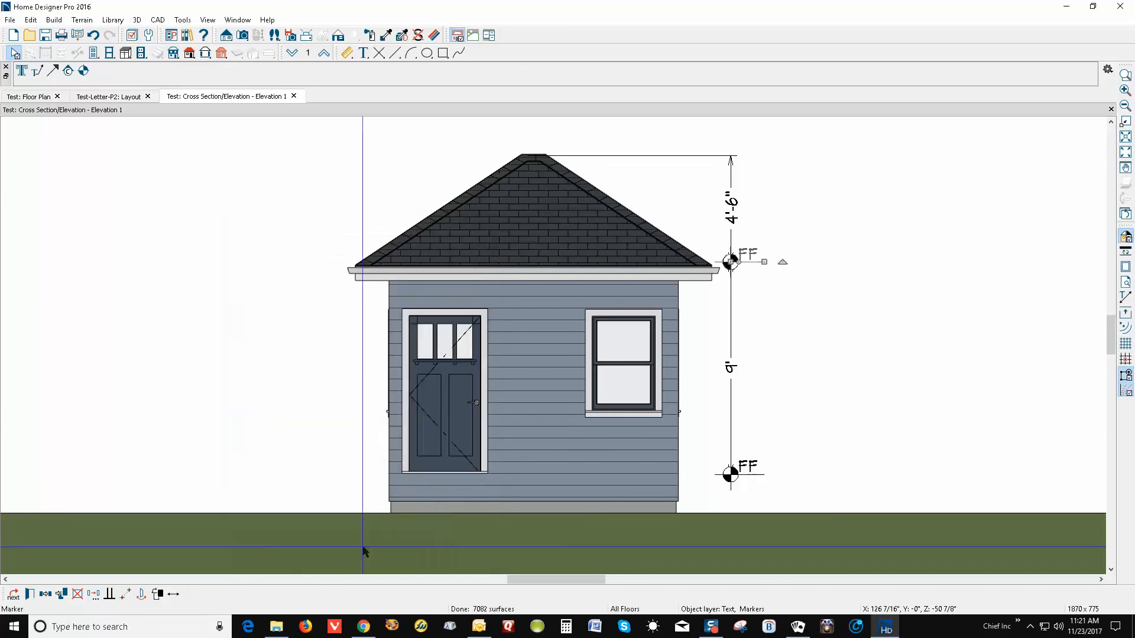
Rename the copied marker's label from FF to CLG
{"action": "double_click", "coordinate": [745, 271]}
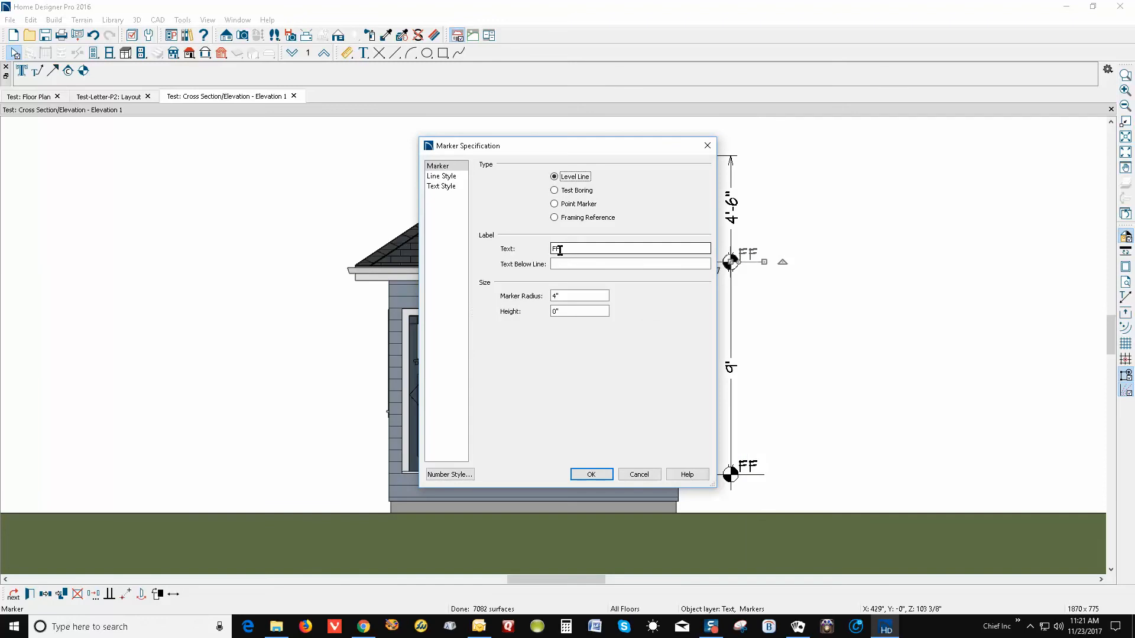
{"action": "left_click_drag", "start_coordinate": [541, 252], "coordinate": [443, 264]}
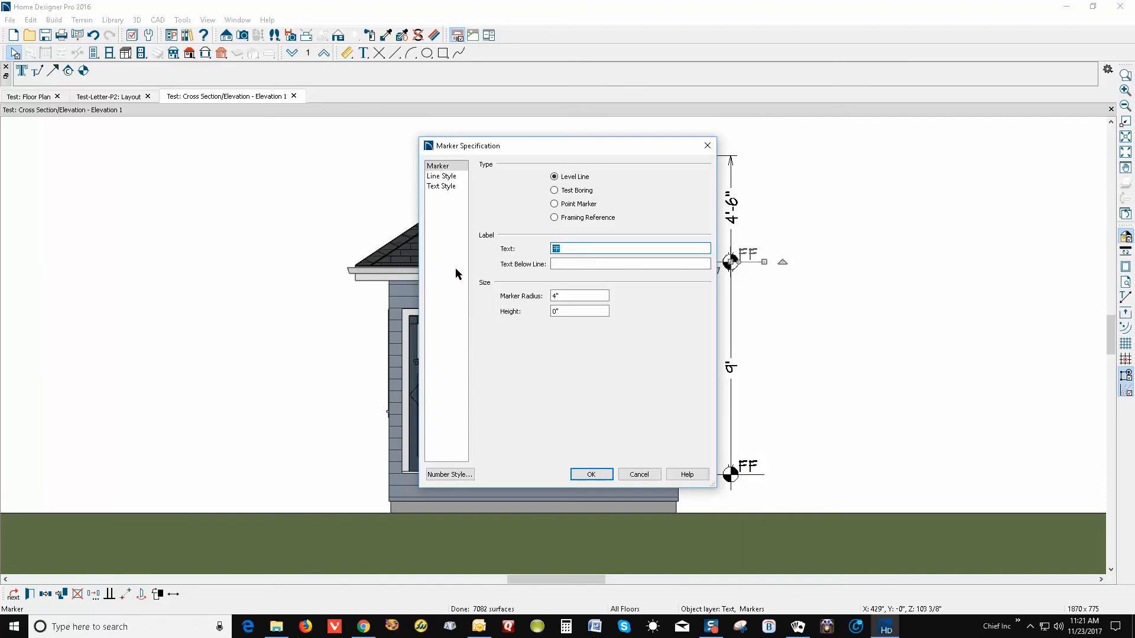
{"action": "type", "text": "CLG."}
{"action": "left_click", "coordinate": [601, 474]}
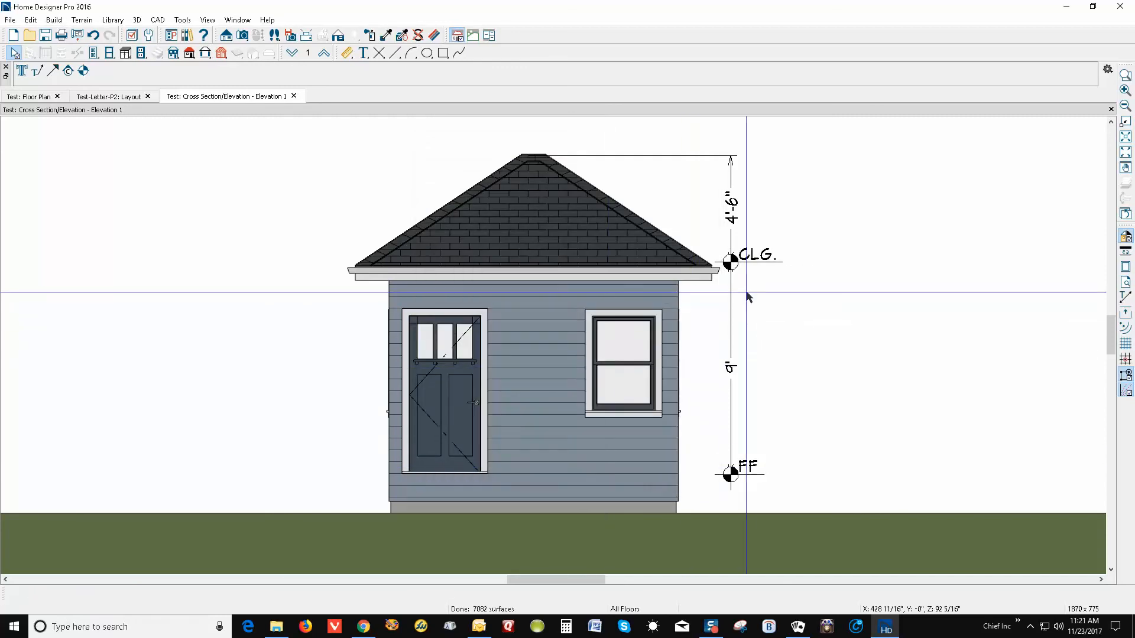
Copy the CLG marker 54" up to the roof peak
{"action": "left_click", "coordinate": [739, 271]}
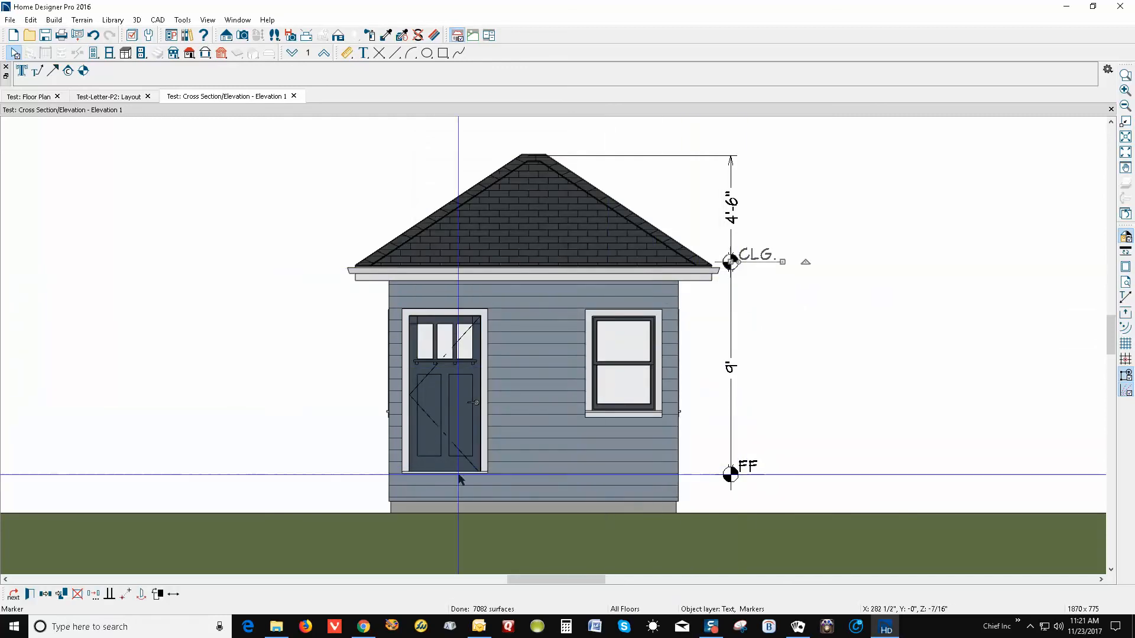
{"action": "left_click", "coordinate": [93, 595]}
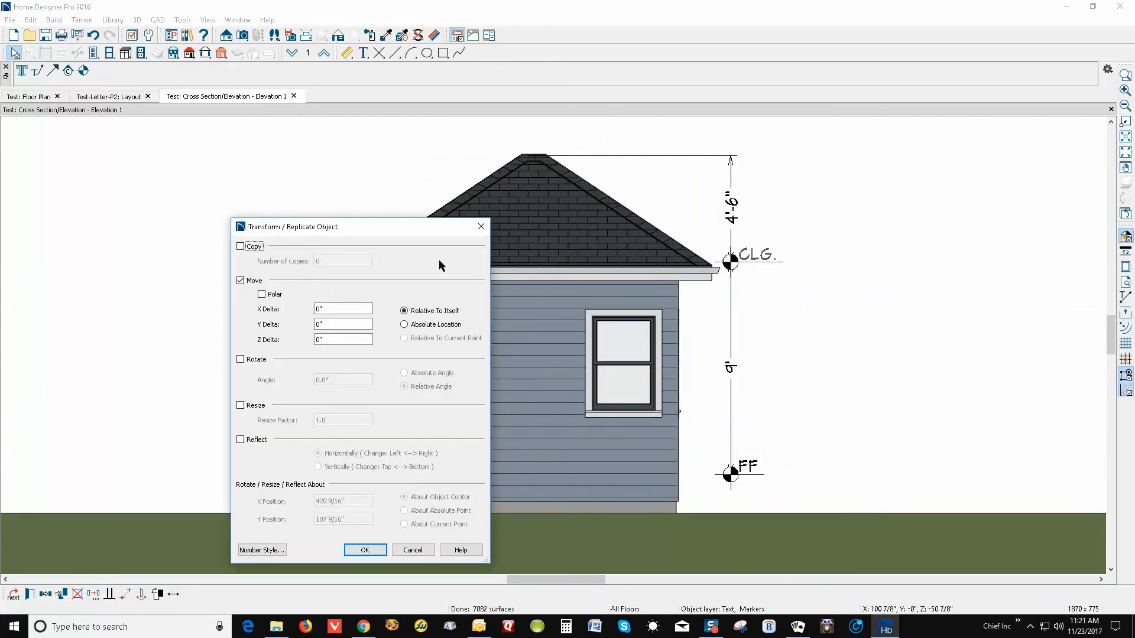
{"action": "left_click", "coordinate": [255, 248]}
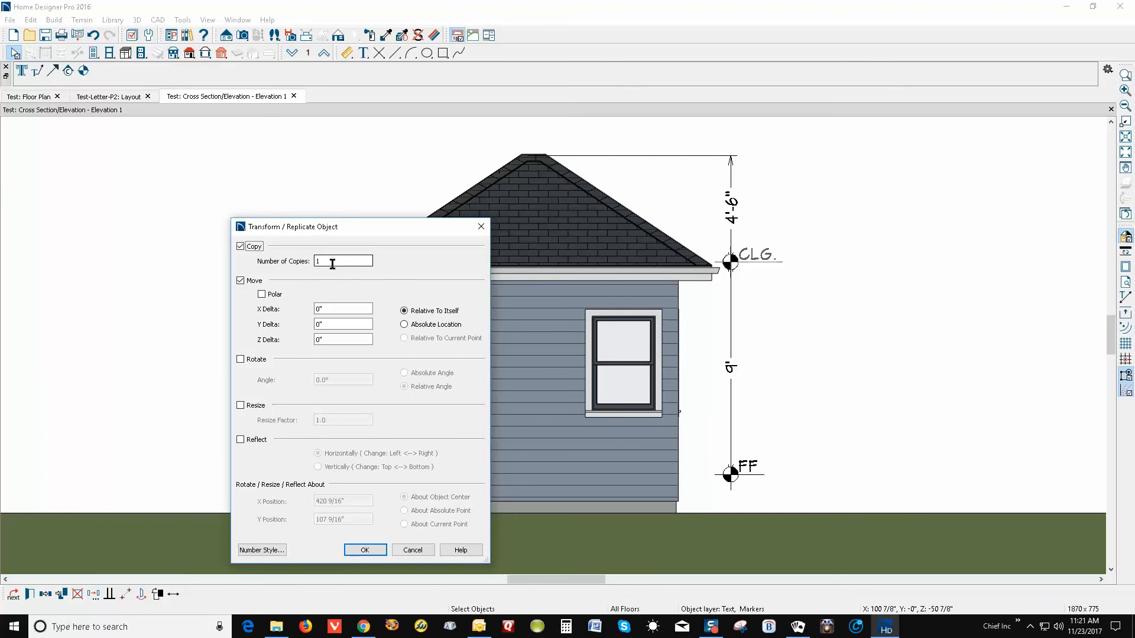
{"action": "left_click", "coordinate": [334, 340]}
{"action": "left_click_drag", "start_coordinate": [314, 331], "coordinate": [256, 341]}
{"action": "type", "text": "54"}
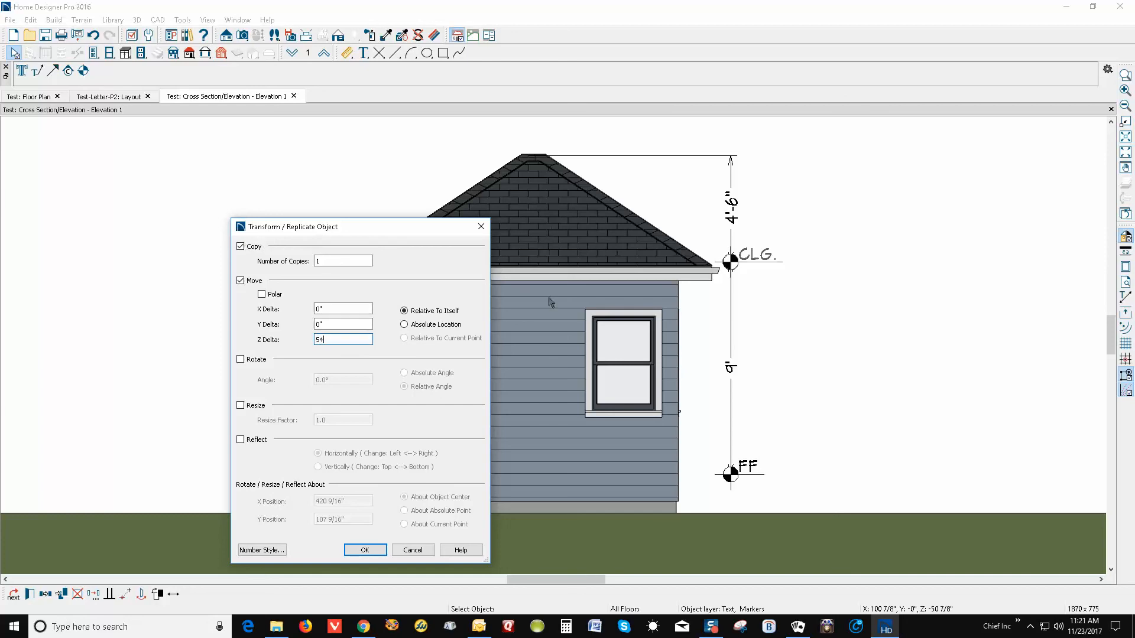
{"action": "left_click", "coordinate": [365, 551]}
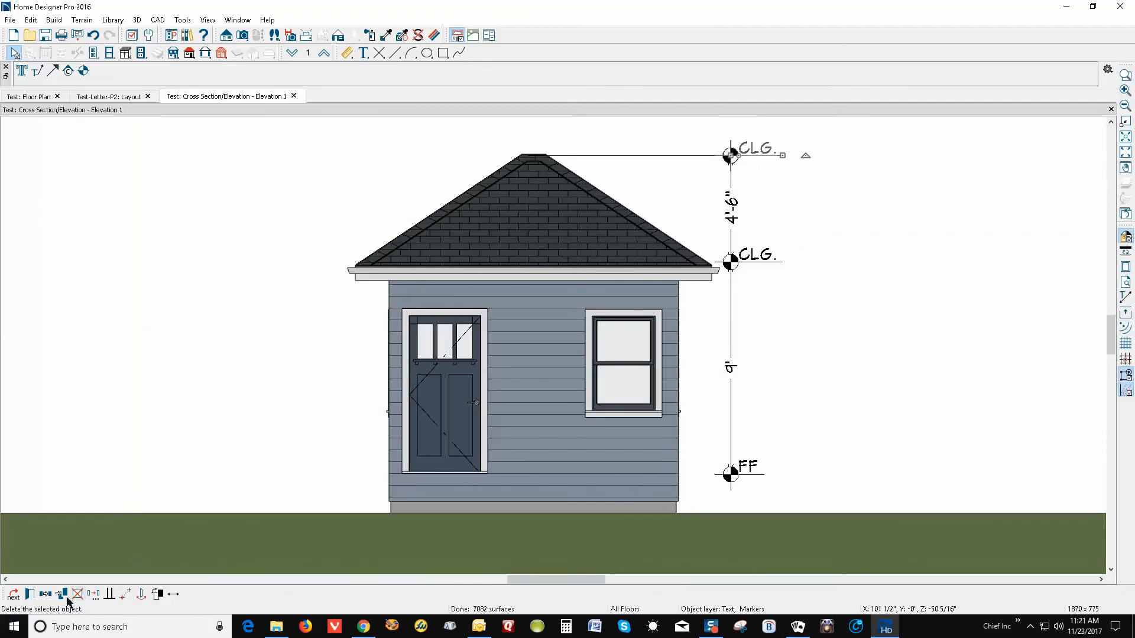
Change the peak marker's label text from CLG. to RIDGE
{"action": "left_click", "coordinate": [29, 594]}
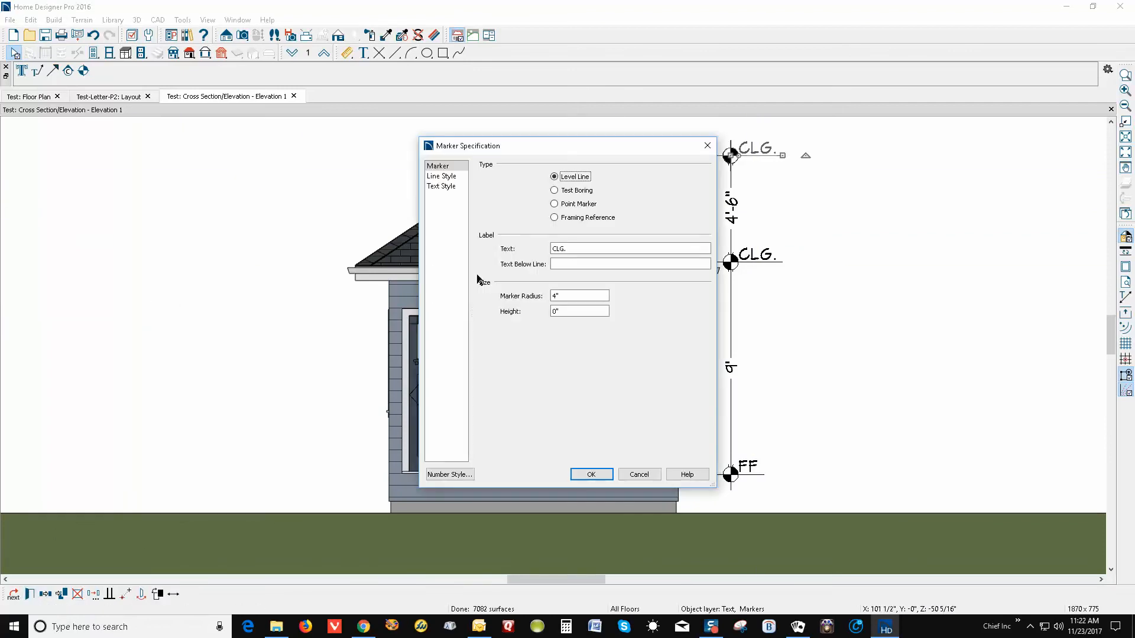
{"action": "left_click_drag", "start_coordinate": [569, 249], "coordinate": [464, 253]}
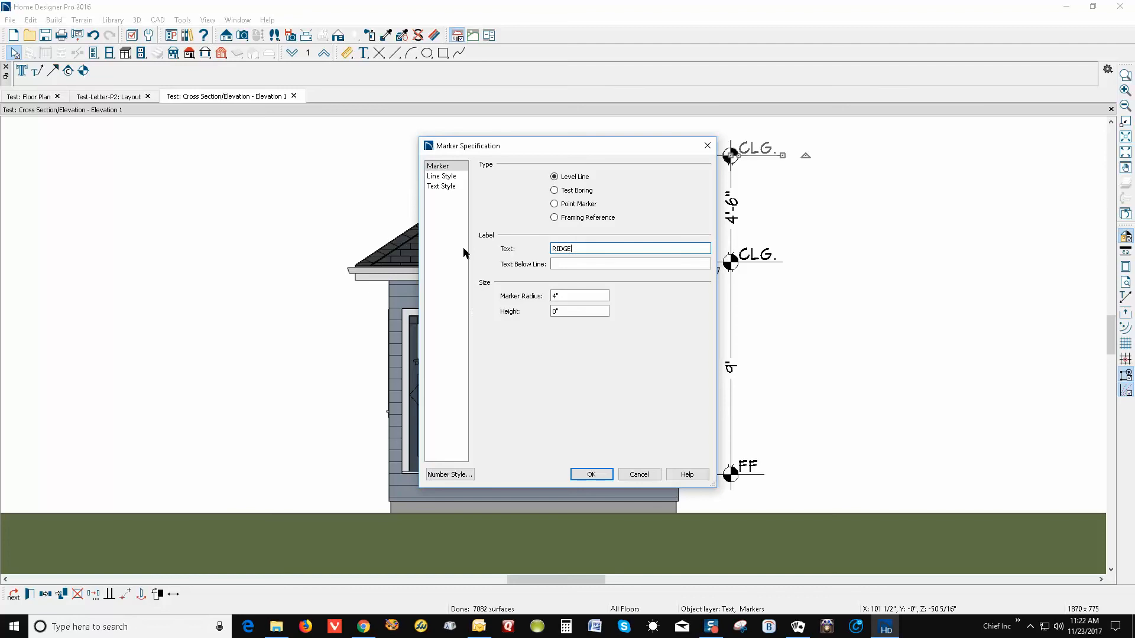
{"action": "left_click", "coordinate": [591, 474]}
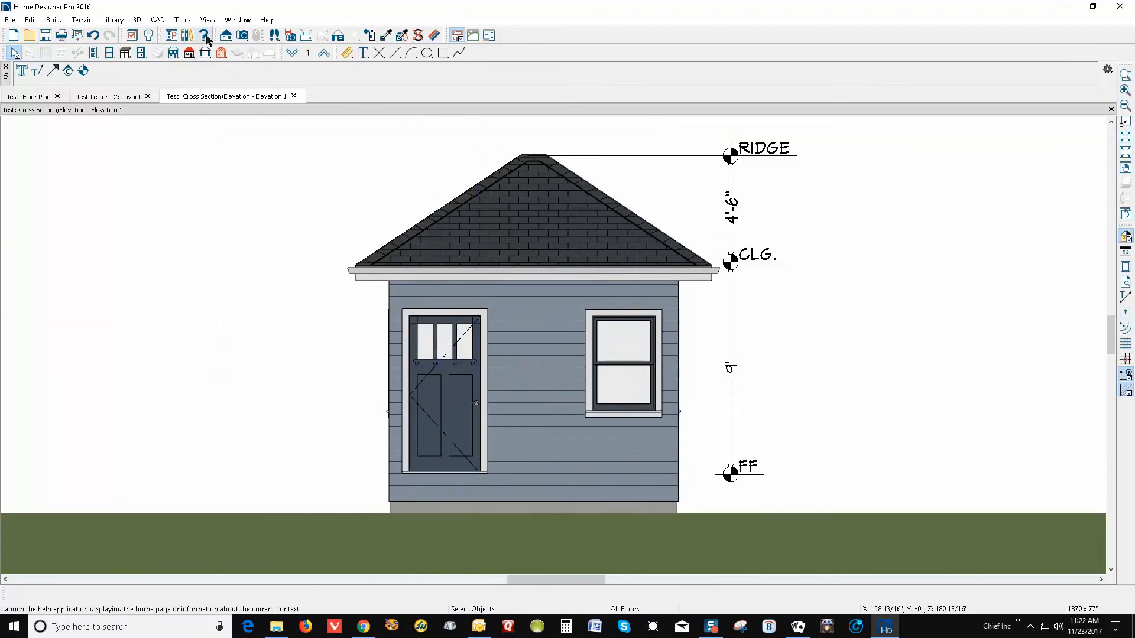
In Layer Display Options, tick Disp for Doors, Labels, adjust Windows, Labels, and apply
{"action": "left_click", "coordinate": [132, 36]}
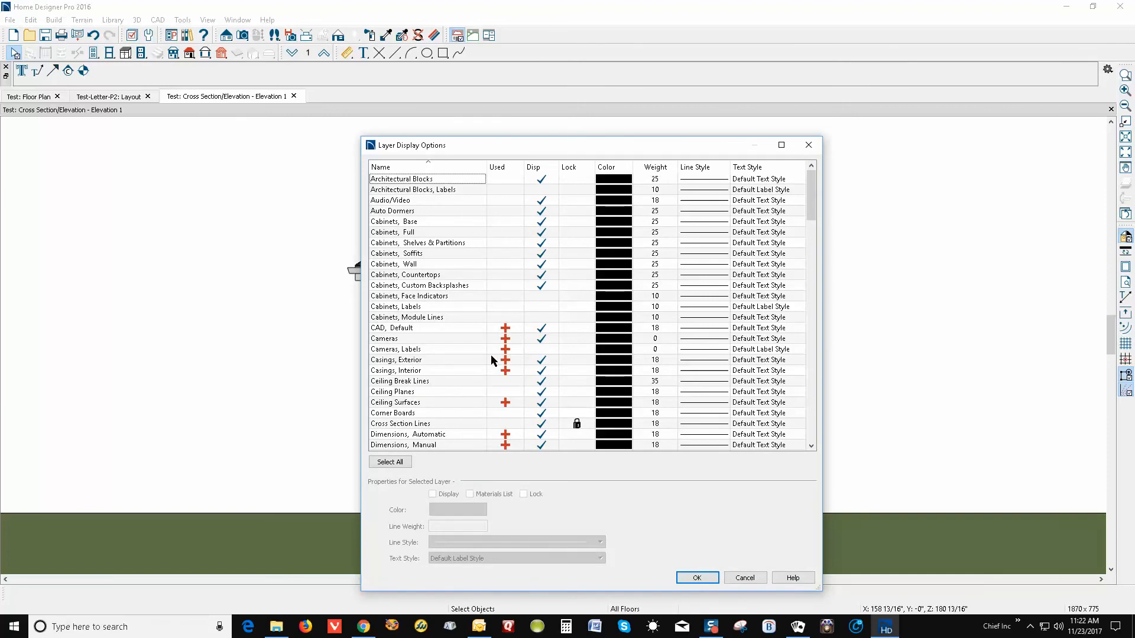
{"action": "key", "text": "d"}
{"action": "scroll", "coordinate": [545, 331], "scroll_direction": "down", "scroll_amount": 4}
{"action": "scroll", "coordinate": [545, 331], "scroll_direction": "down", "scroll_amount": 1}
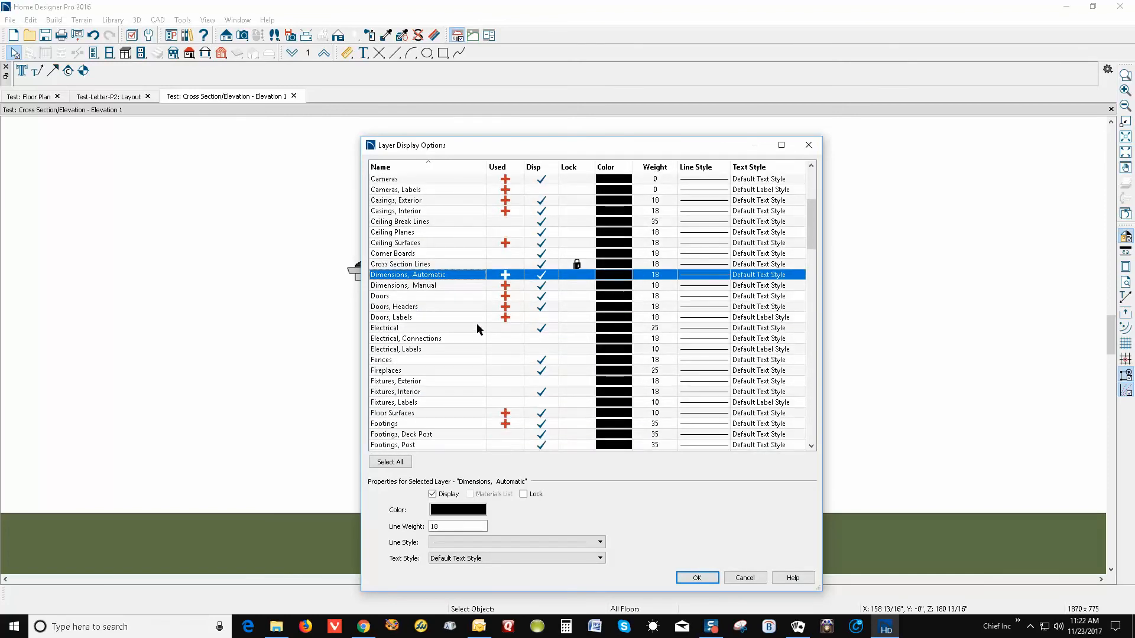
{"action": "left_click", "coordinate": [541, 318]}
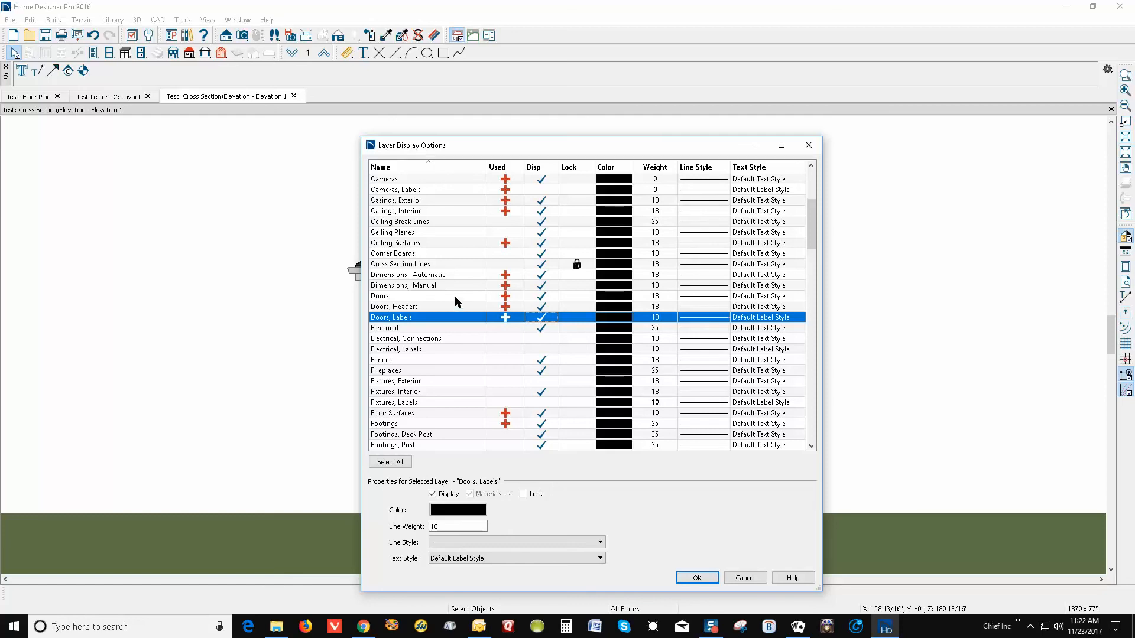
{"action": "key", "text": "w"}
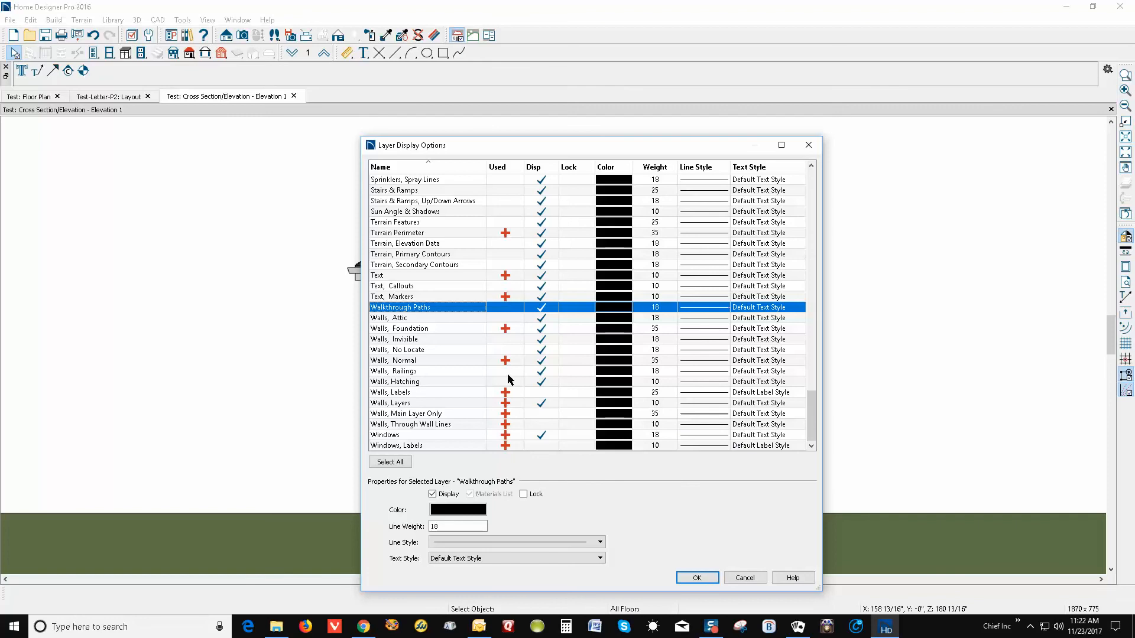
{"action": "left_click", "coordinate": [546, 448]}
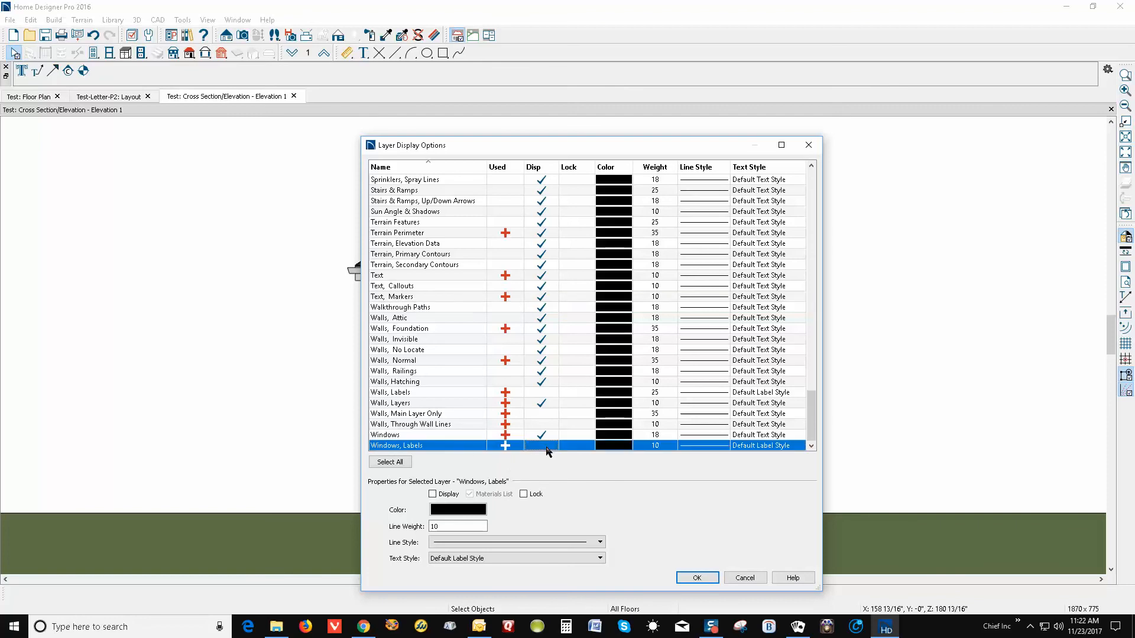
{"action": "left_click", "coordinate": [697, 577]}
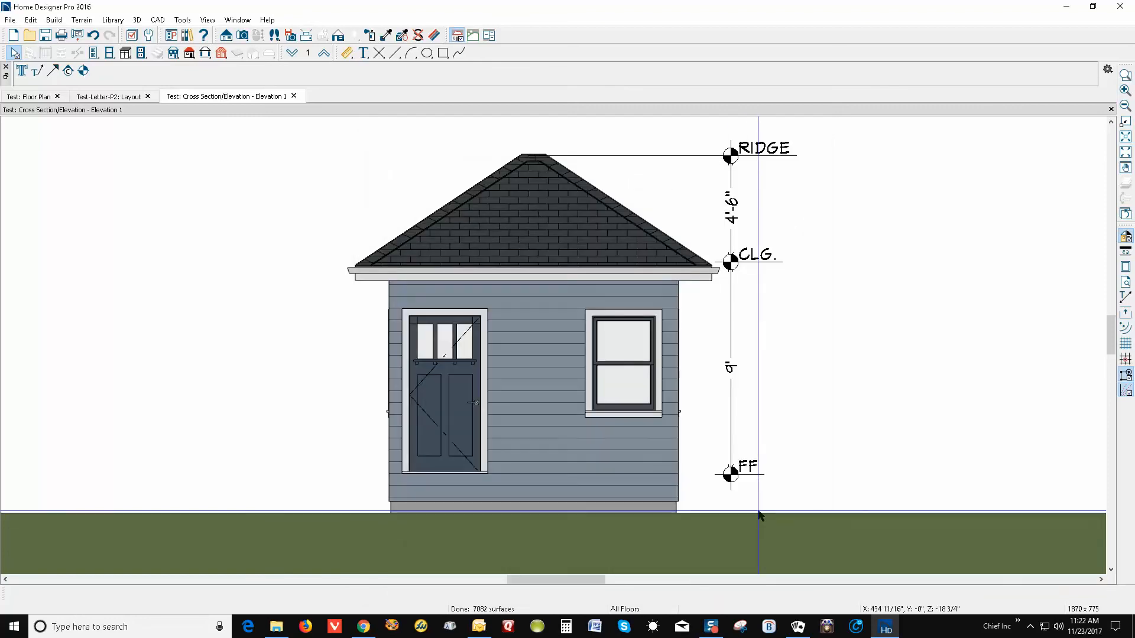
{"action": "left_click", "coordinate": [628, 369]}
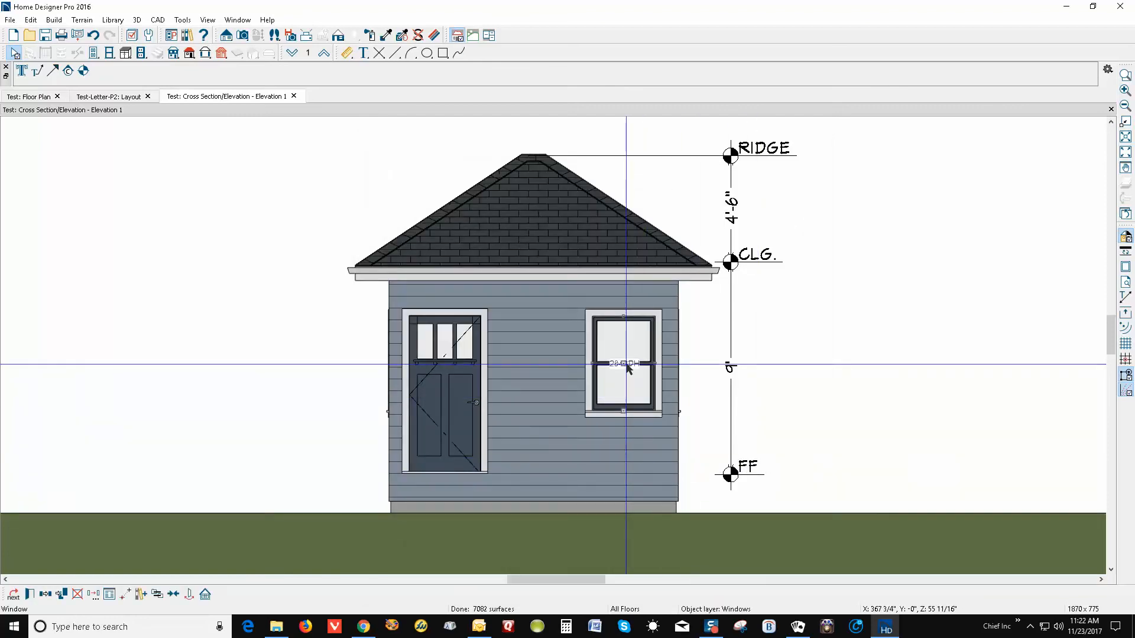
{"action": "left_click", "coordinate": [29, 593]}
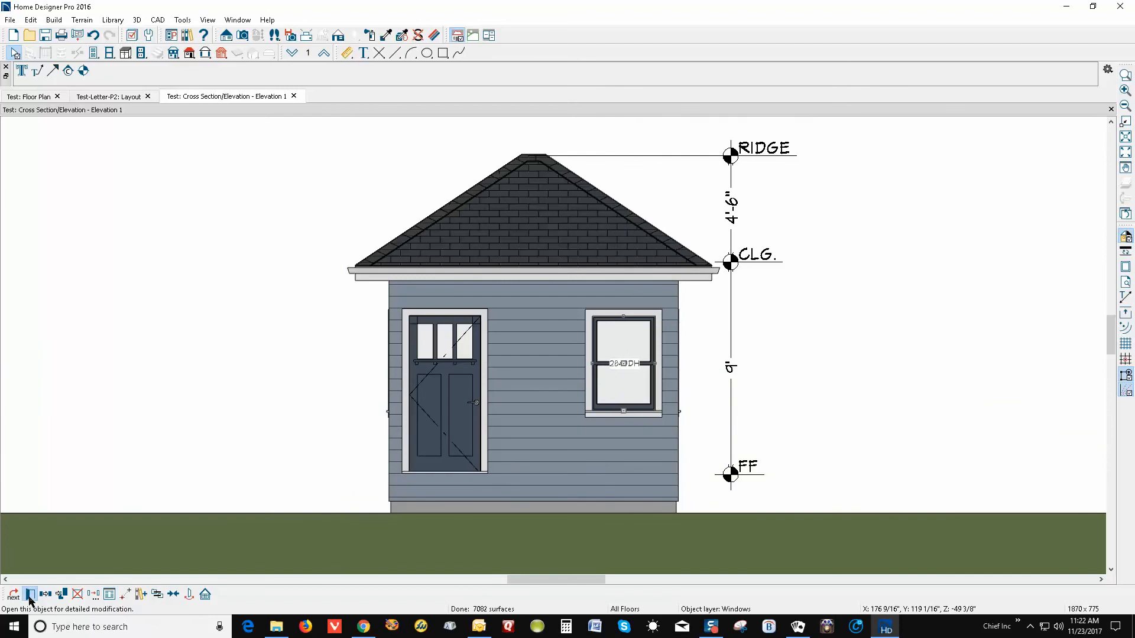
{"action": "left_click", "coordinate": [523, 355]}
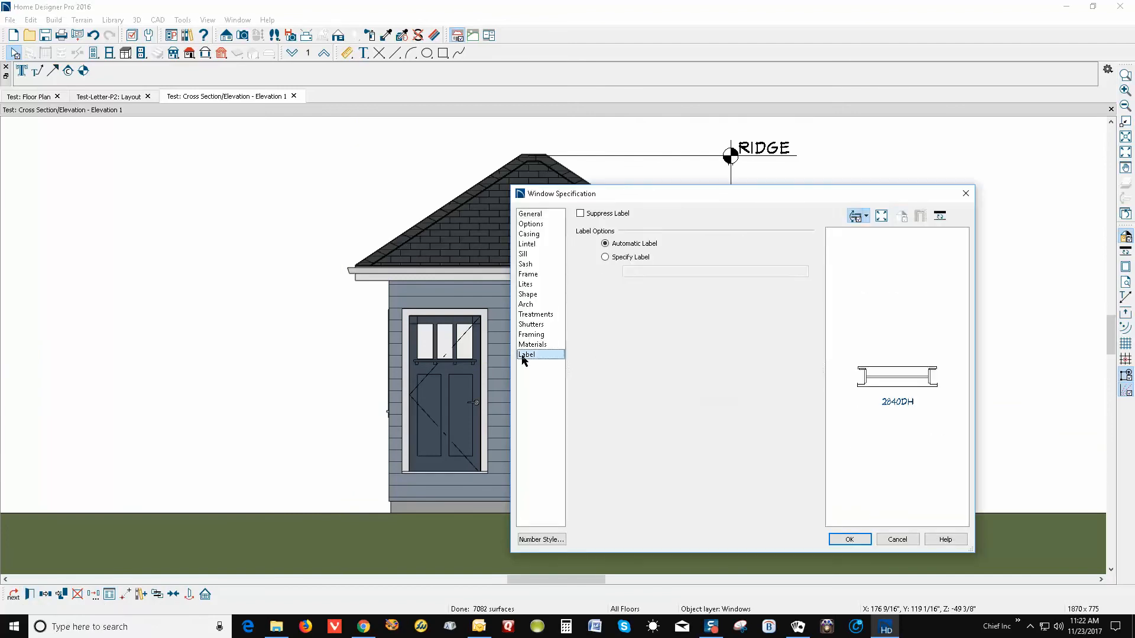
{"action": "left_click", "coordinate": [897, 539]}
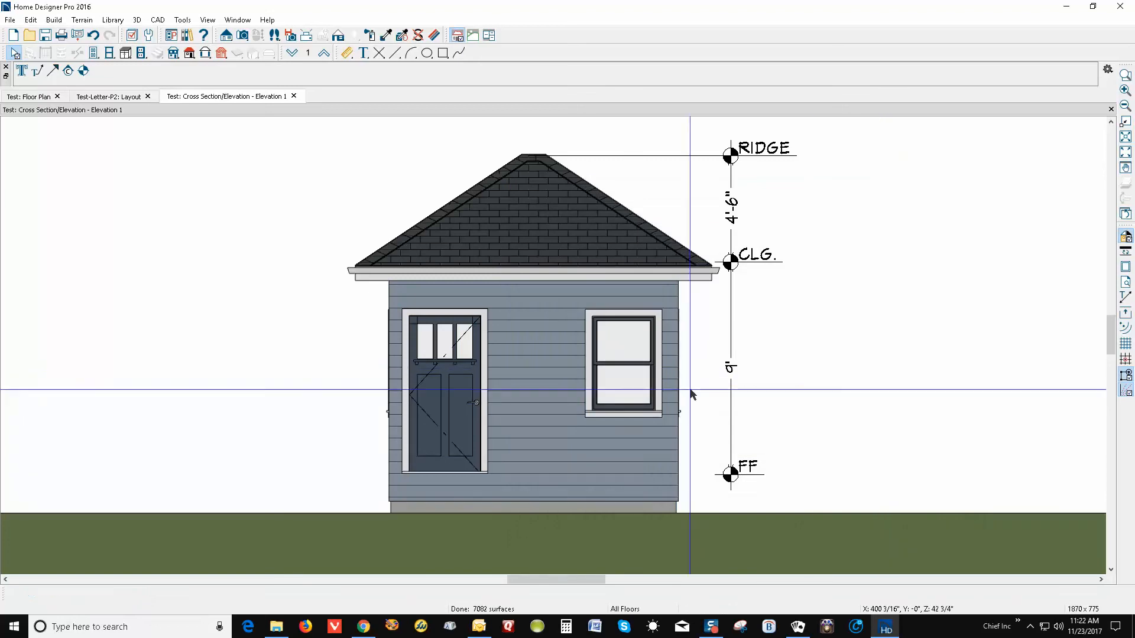
{"action": "left_click", "coordinate": [651, 391]}
{"action": "left_click", "coordinate": [846, 371]}
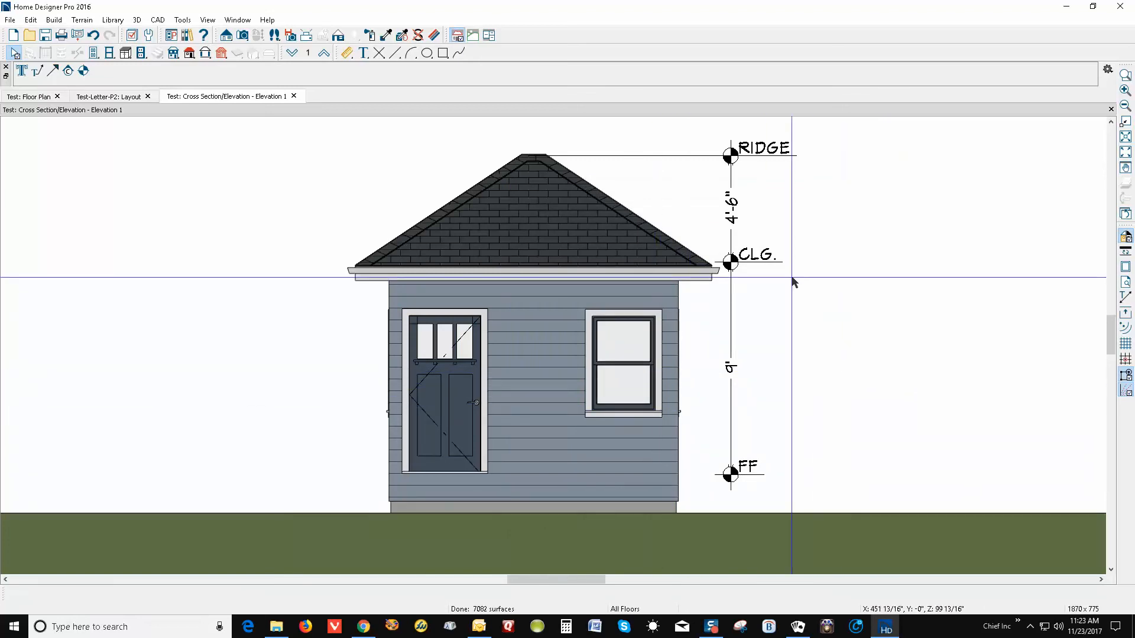
{"action": "left_click", "coordinate": [665, 407]}
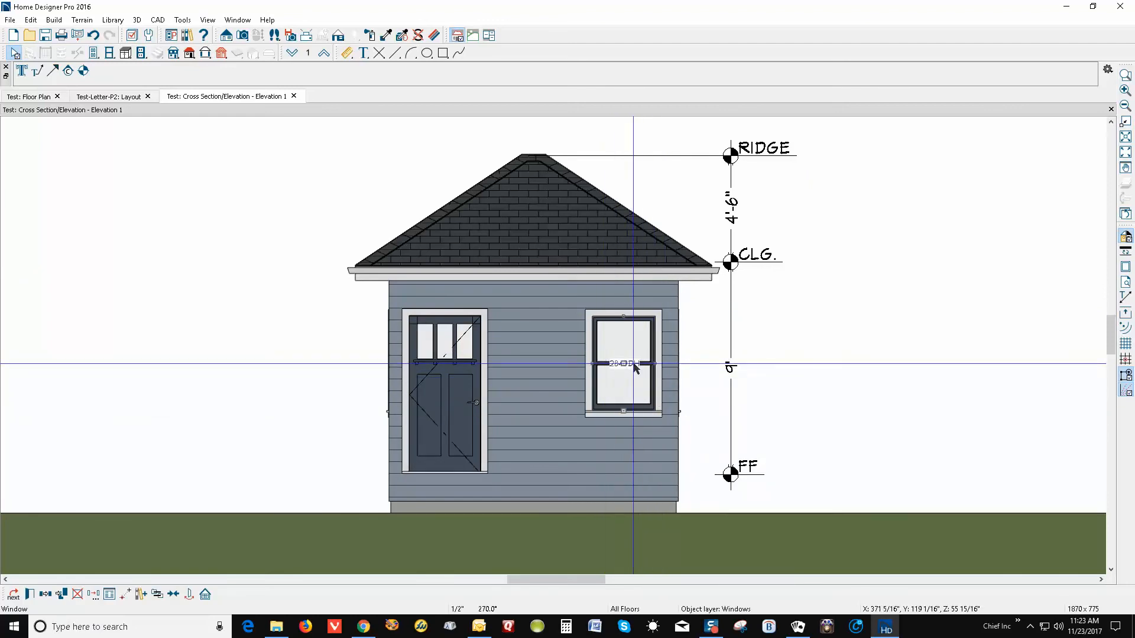
{"action": "left_click", "coordinate": [784, 371]}
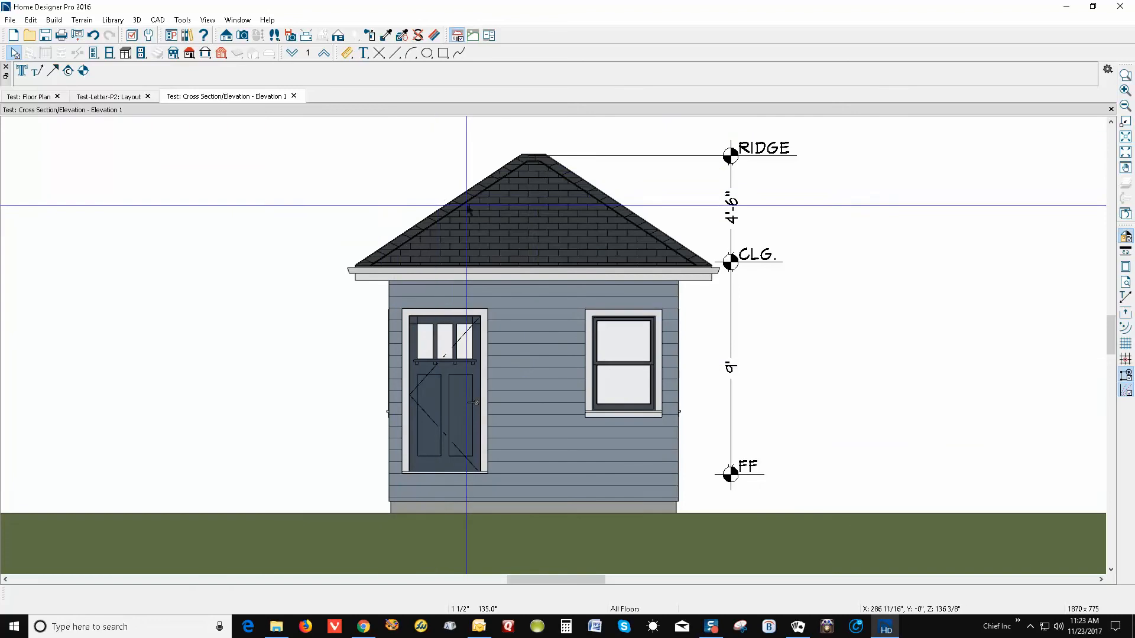
{"action": "double_click", "coordinate": [482, 224]}
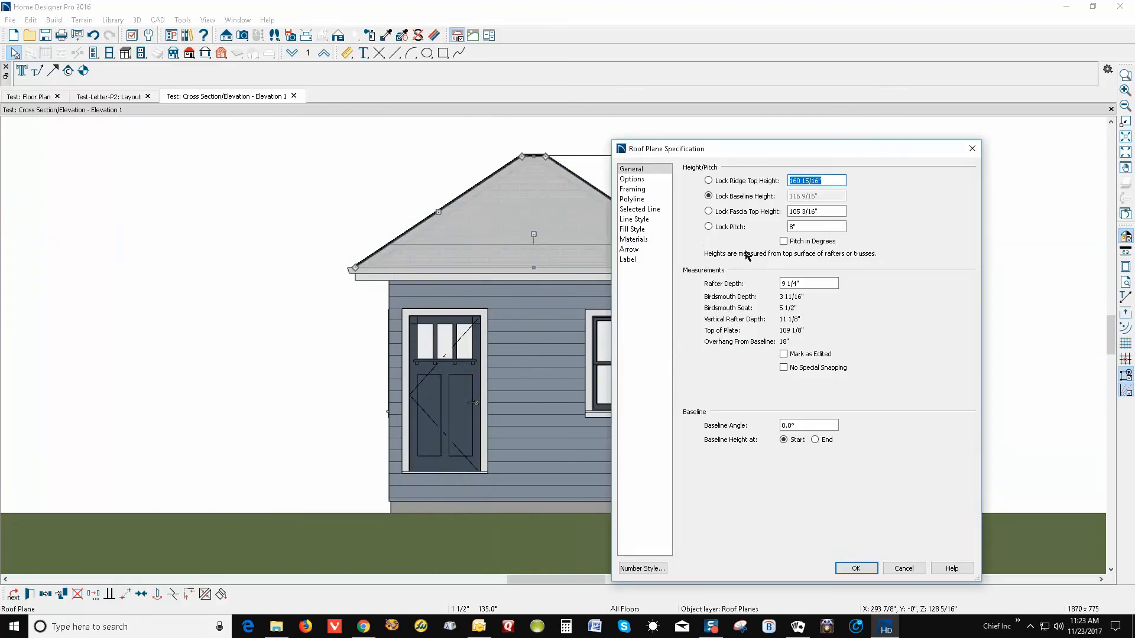
{"action": "left_click", "coordinate": [810, 225]}
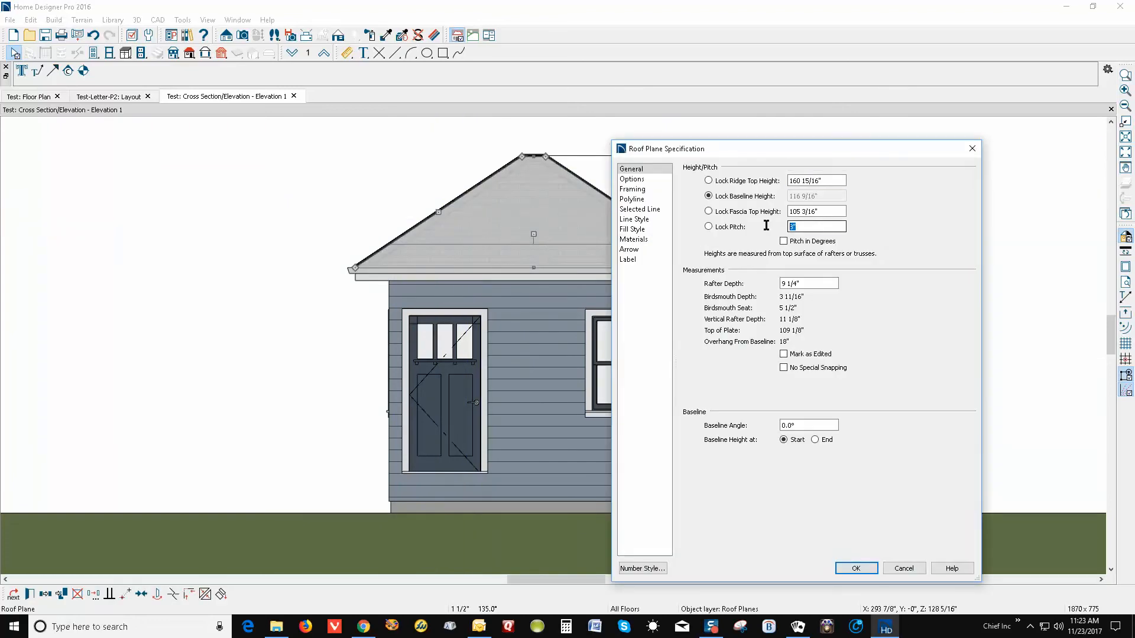
{"action": "left_click", "coordinate": [906, 570]}
{"action": "key", "text": "Escape"}
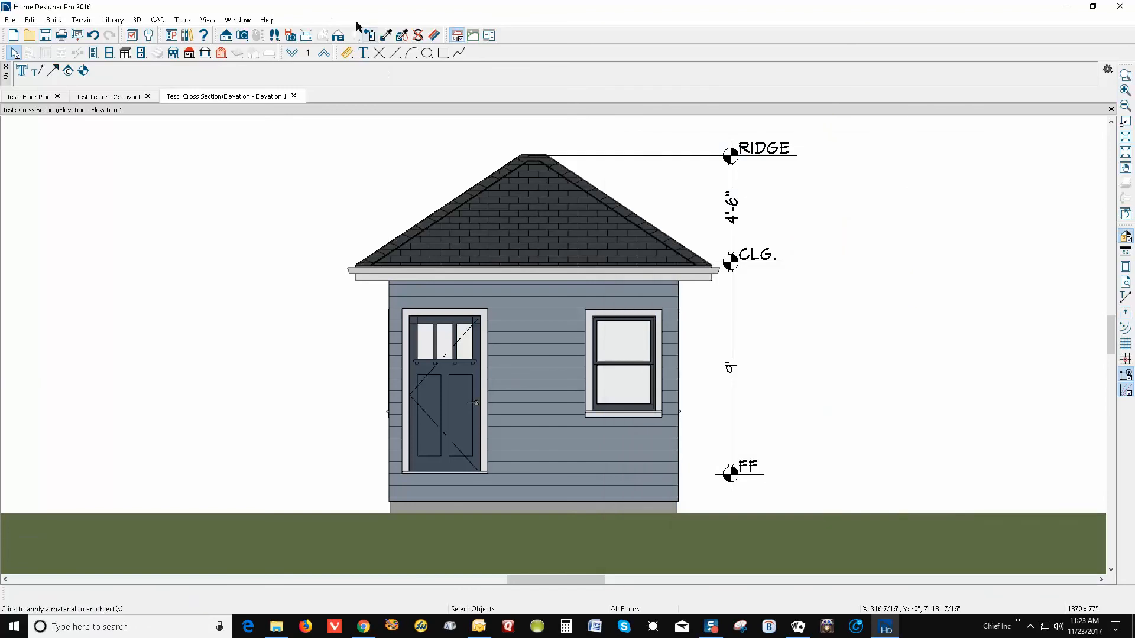
Place an 8/12 text label above the left roof slope
{"action": "left_click", "coordinate": [363, 54]}
{"action": "left_click", "coordinate": [401, 211]}
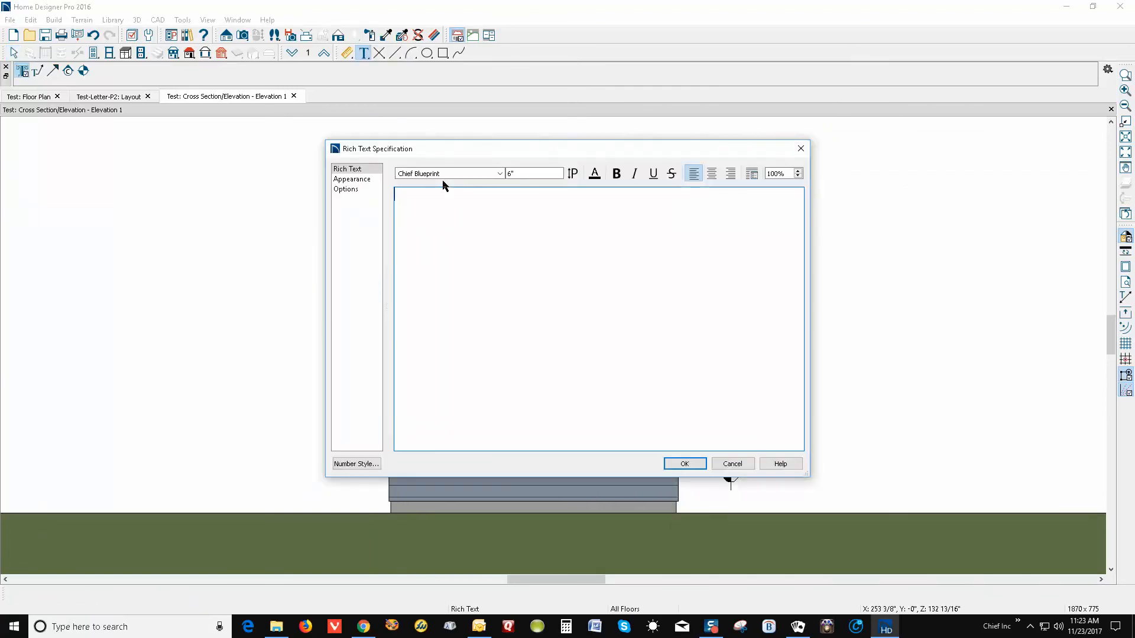
{"action": "type", "text": "8/12"}
{"action": "left_click", "coordinate": [689, 465]}
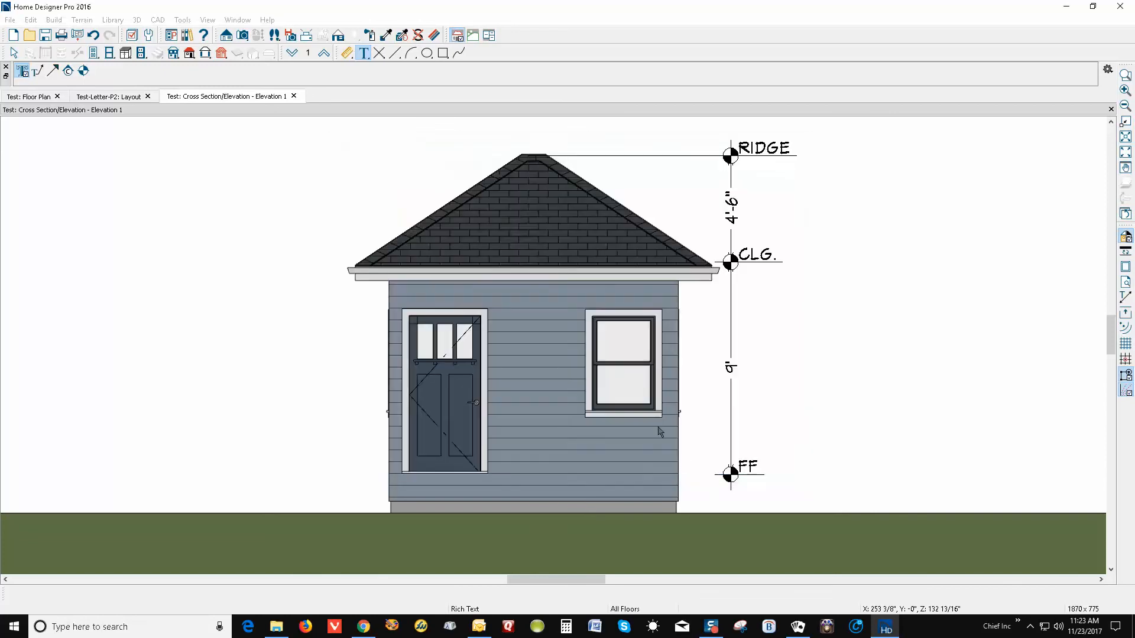
{"action": "left_click", "coordinate": [416, 230]}
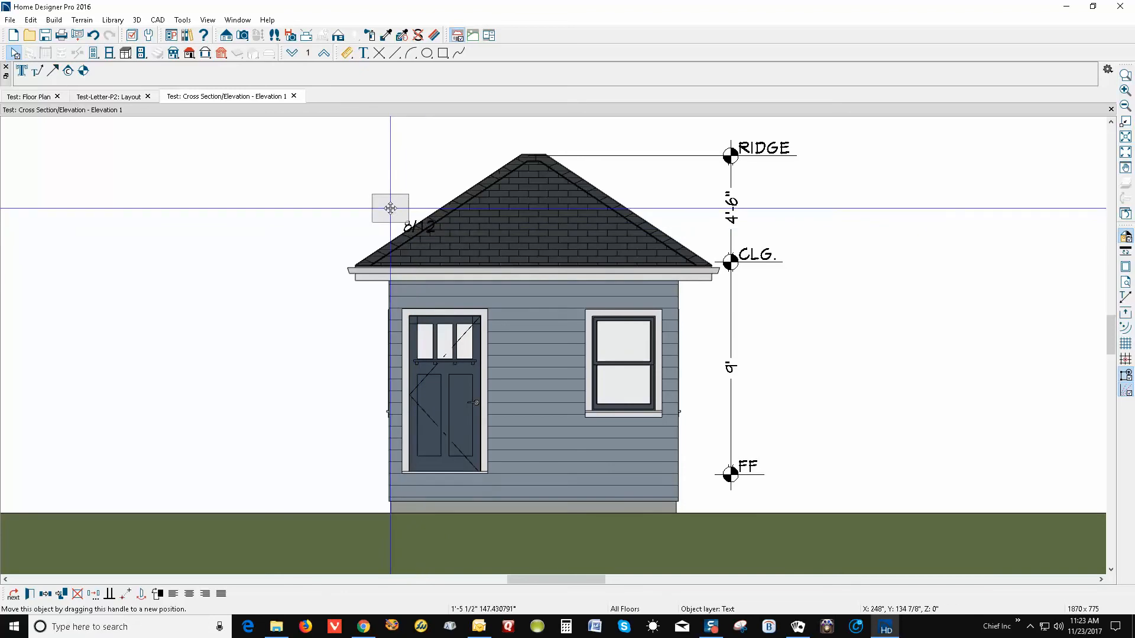
{"action": "left_click_drag", "start_coordinate": [390, 208], "coordinate": [391, 210]}
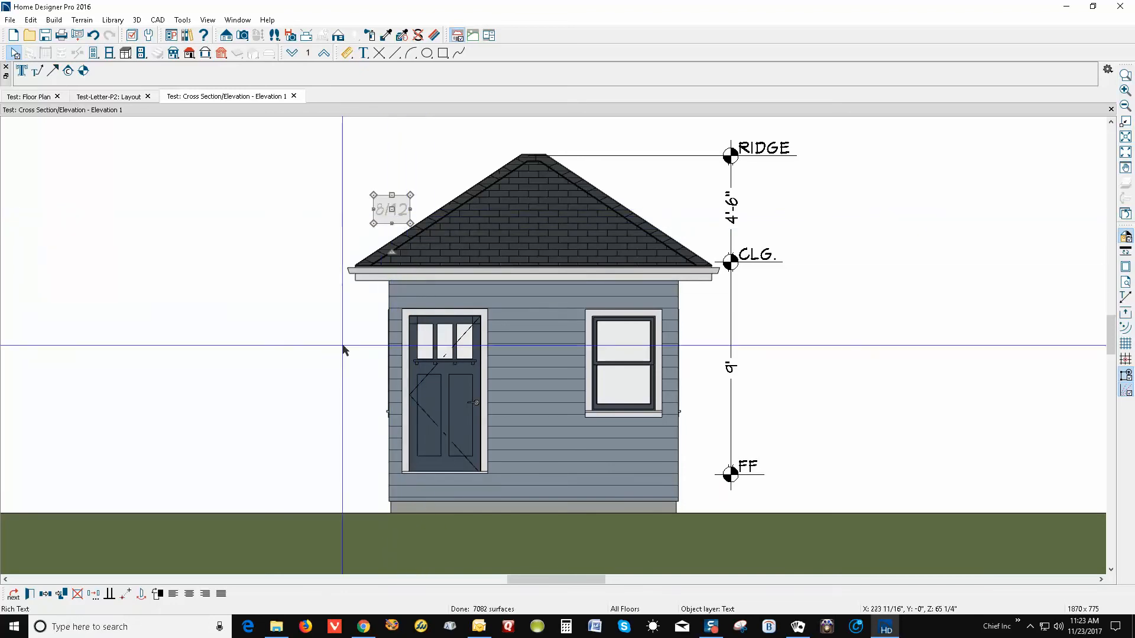
Copy the 8/12 label over the right roof slope
{"action": "left_click", "coordinate": [59, 597]}
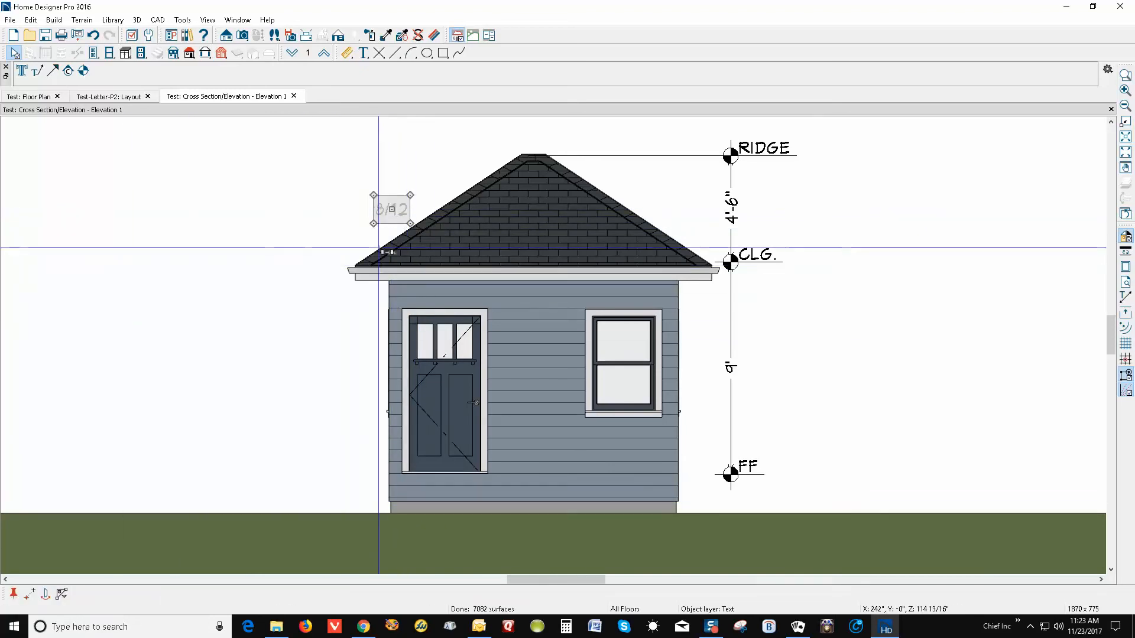
{"action": "left_click_drag", "start_coordinate": [393, 223], "coordinate": [673, 222]}
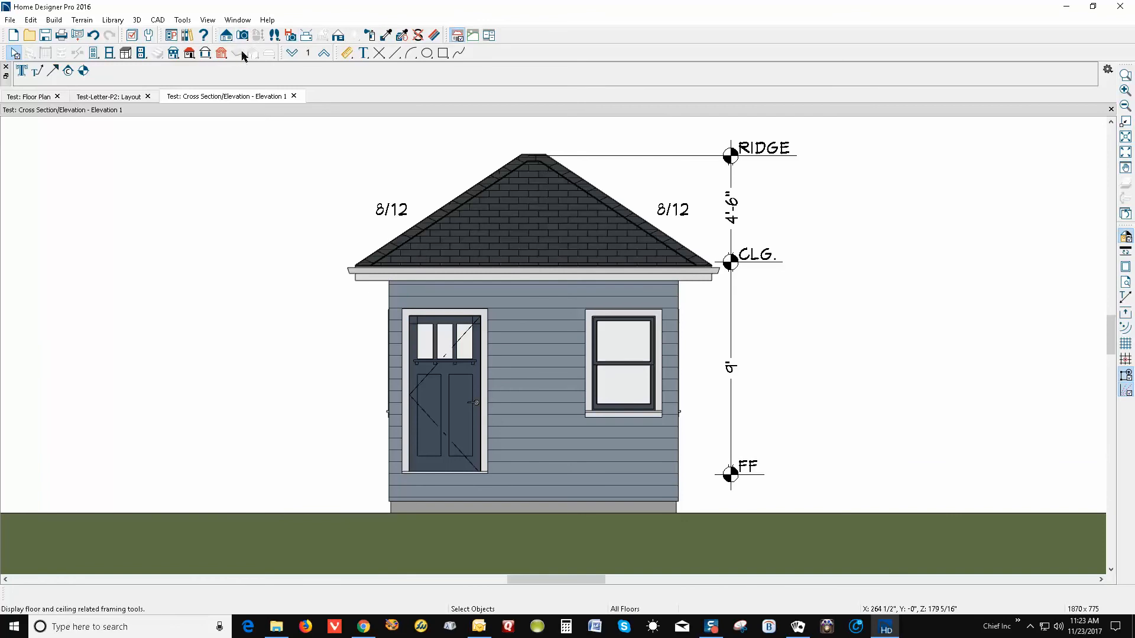
{"action": "left_click", "coordinate": [362, 54]}
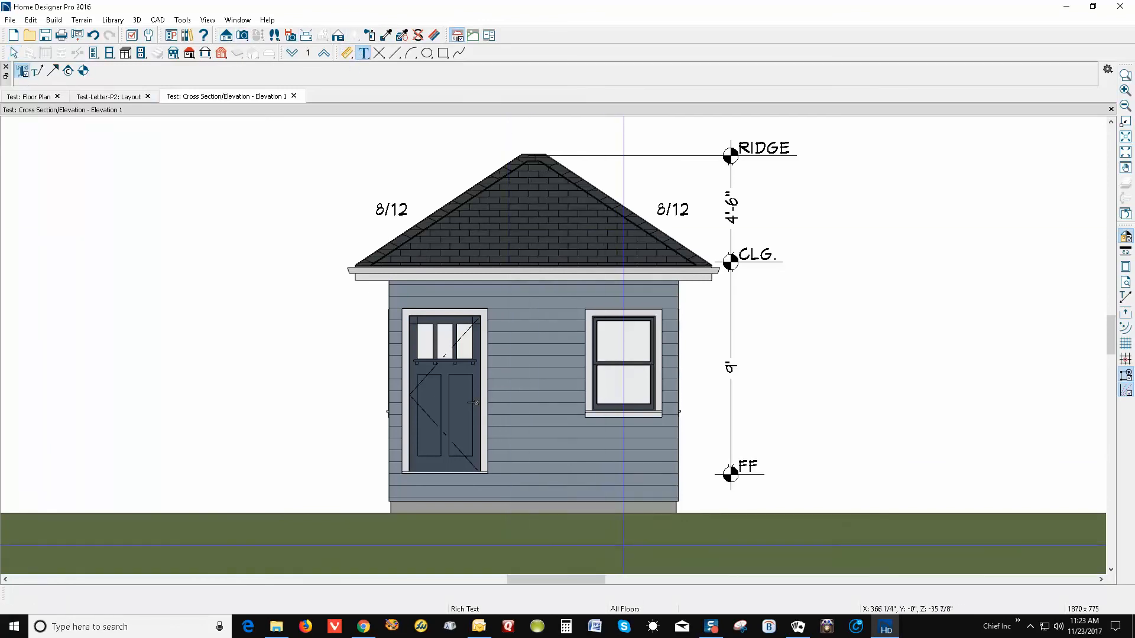
Add a bold FRONT ELEVATION text below the house and centre it beneath the house
{"action": "left_click", "coordinate": [623, 541]}
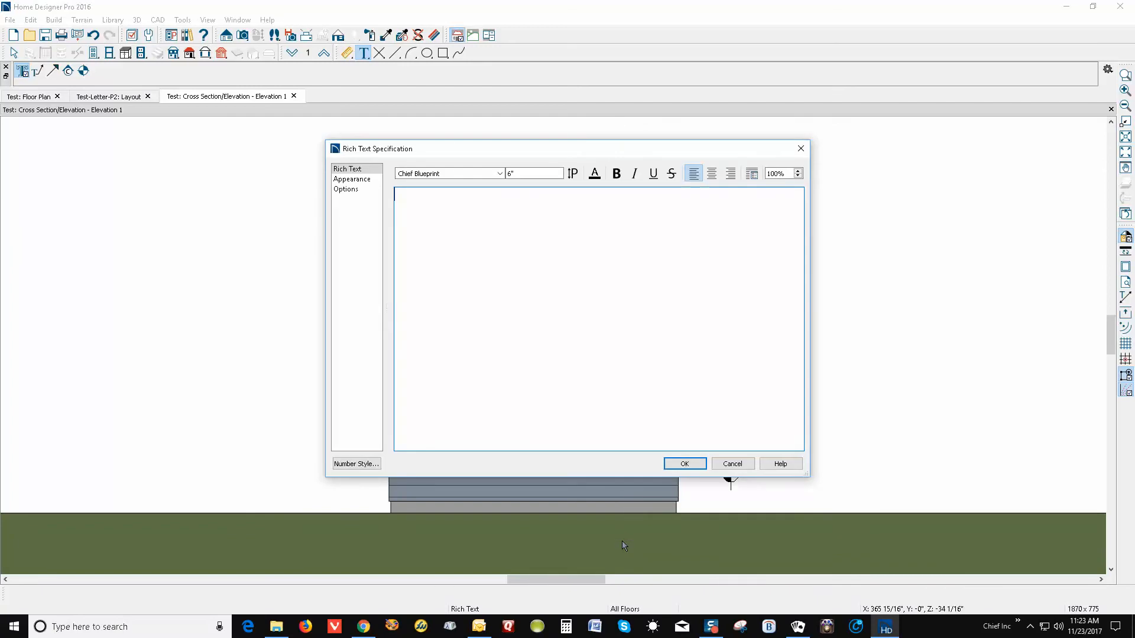
{"action": "type", "text": "FRONT ELEVATION"}
{"action": "left_click_drag", "start_coordinate": [523, 196], "coordinate": [394, 196]}
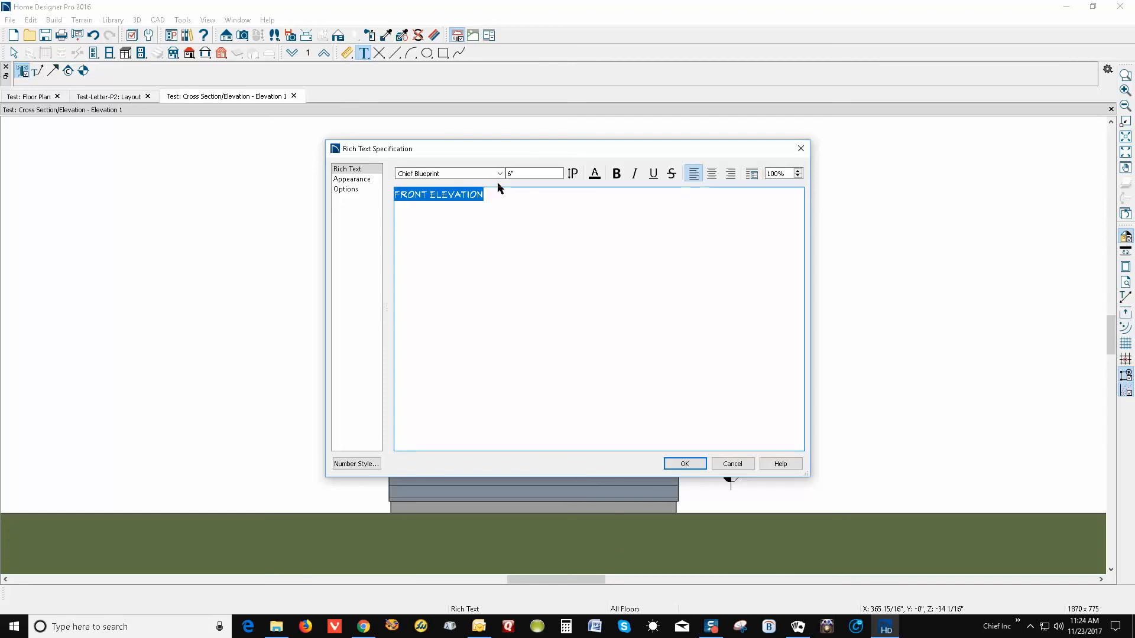
{"action": "left_click", "coordinate": [617, 175]}
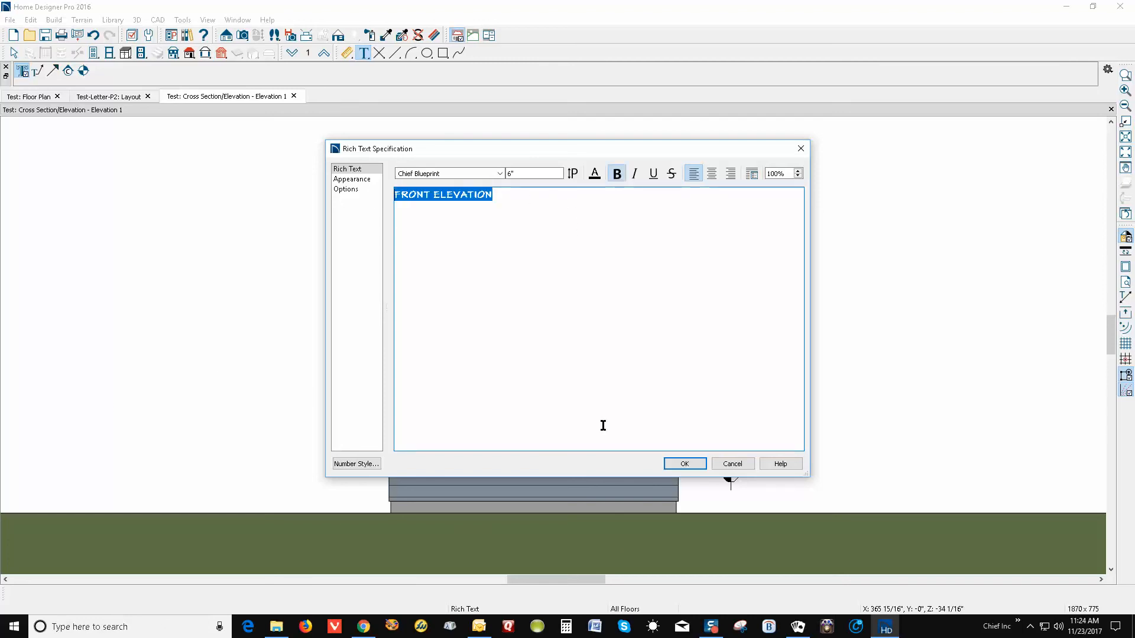
{"action": "left_click", "coordinate": [685, 465]}
{"action": "left_click", "coordinate": [694, 552]}
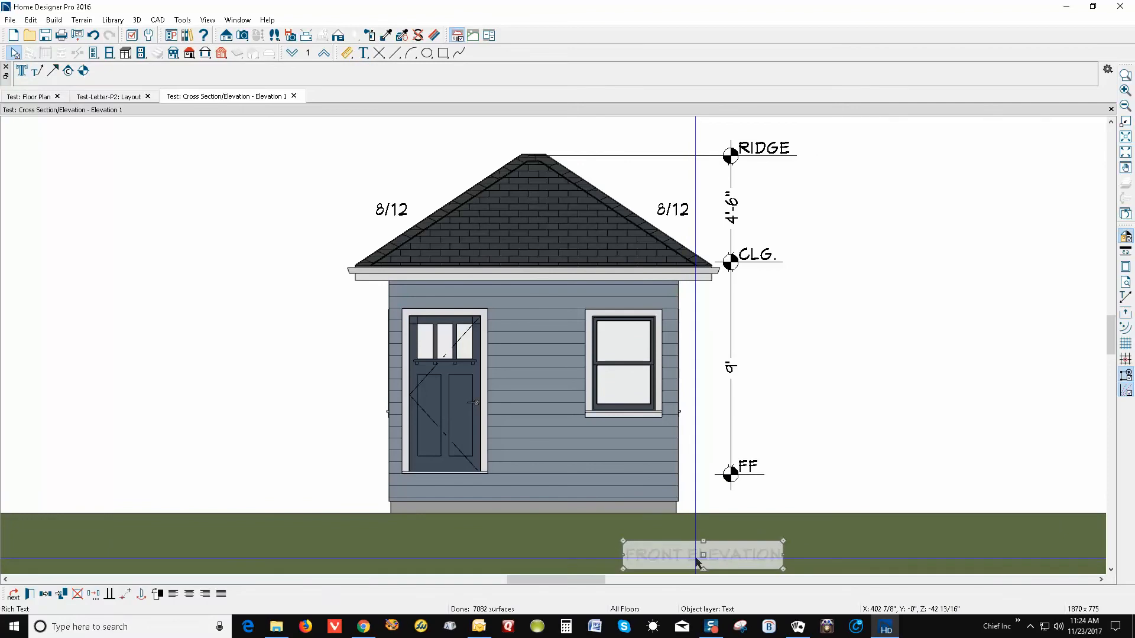
{"action": "left_click_drag", "start_coordinate": [702, 552], "coordinate": [597, 531]}
{"action": "left_click", "coordinate": [846, 432]}
{"action": "scroll", "coordinate": [908, 409], "scroll_direction": "down", "scroll_amount": 1}
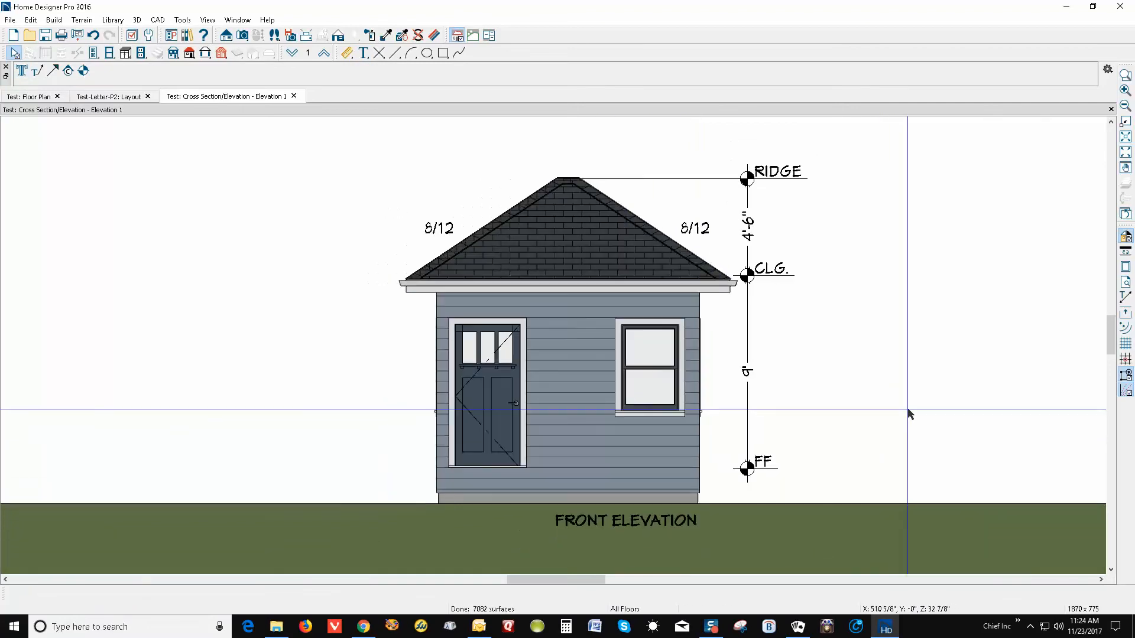
{"action": "scroll", "coordinate": [918, 418], "scroll_direction": "up", "scroll_amount": 1}
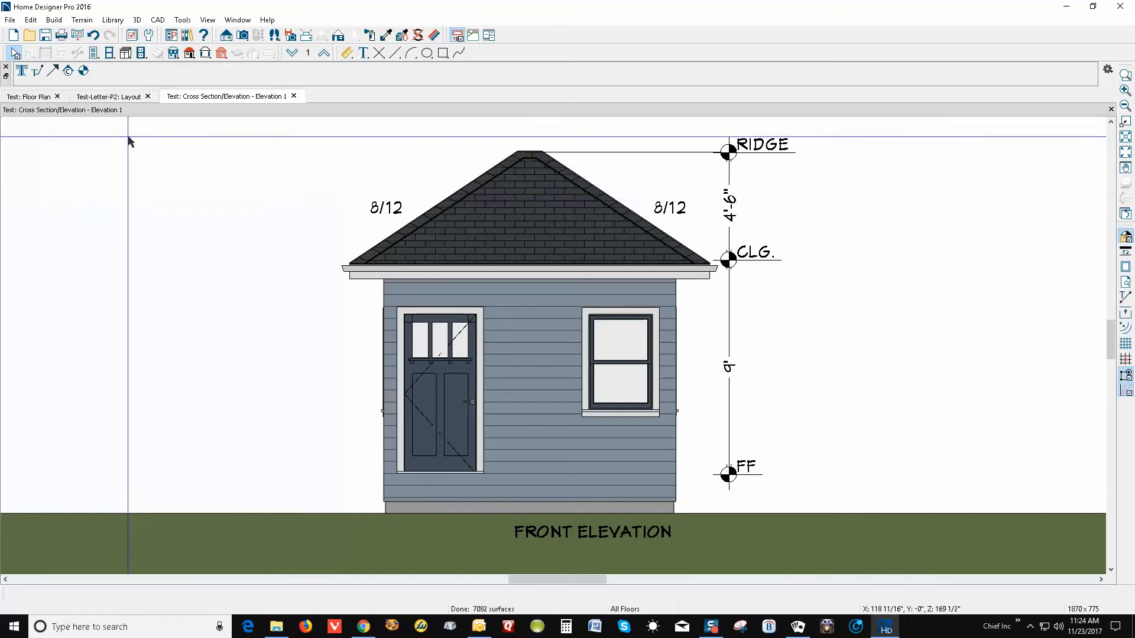
Send the current screen to layout sheet A-2, accepting the oversized-view warning
{"action": "left_click", "coordinate": [11, 20]}
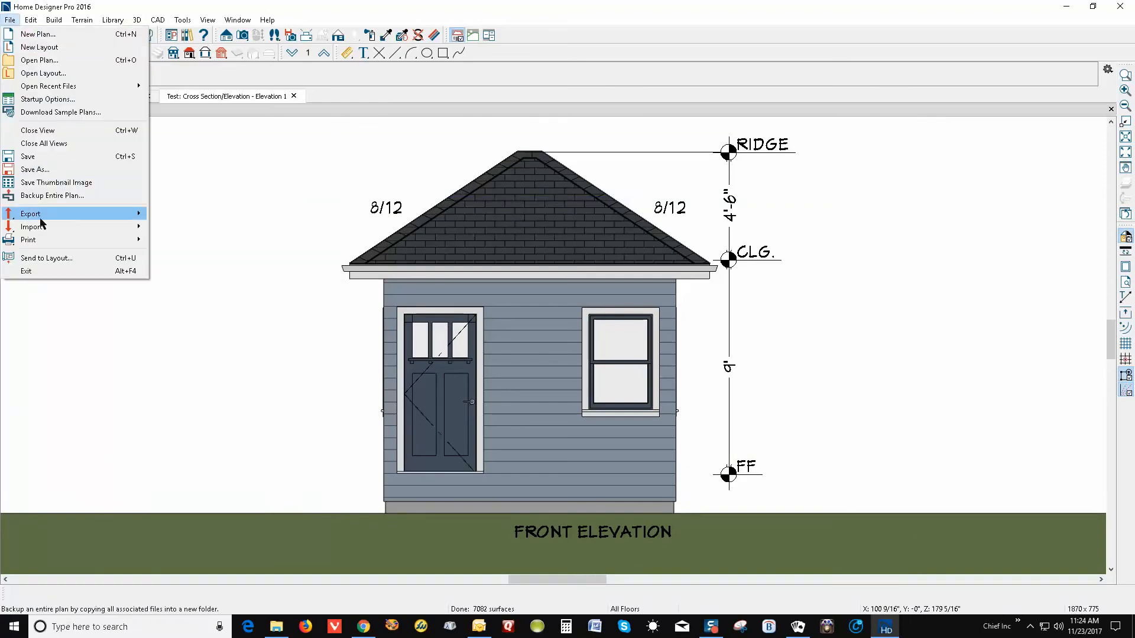
{"action": "left_click", "coordinate": [80, 261]}
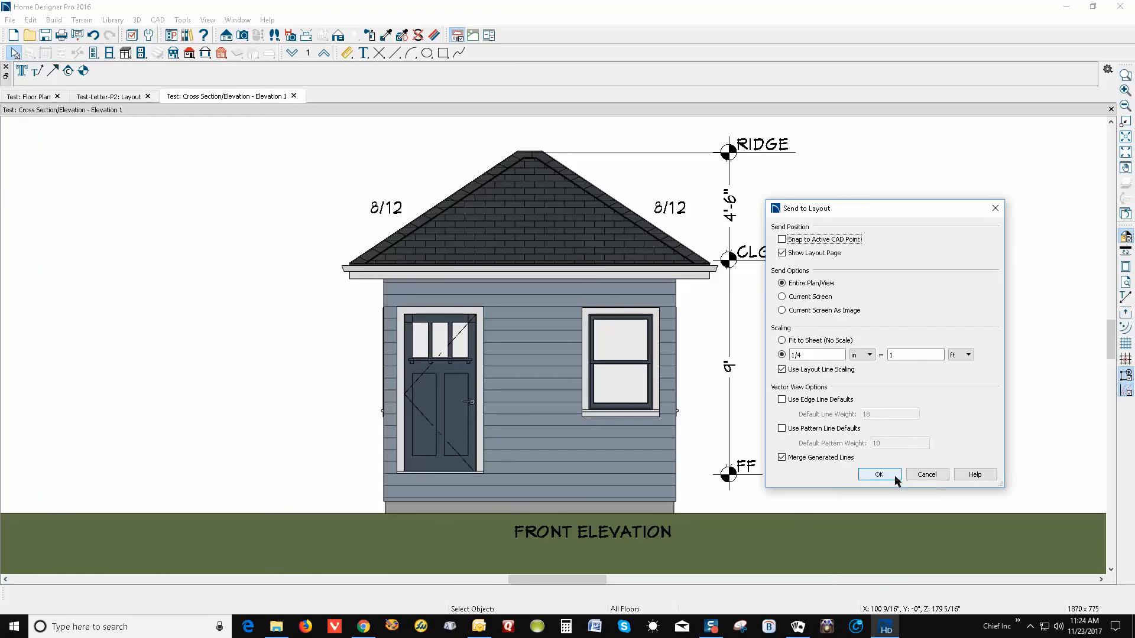
{"action": "left_click", "coordinate": [798, 303]}
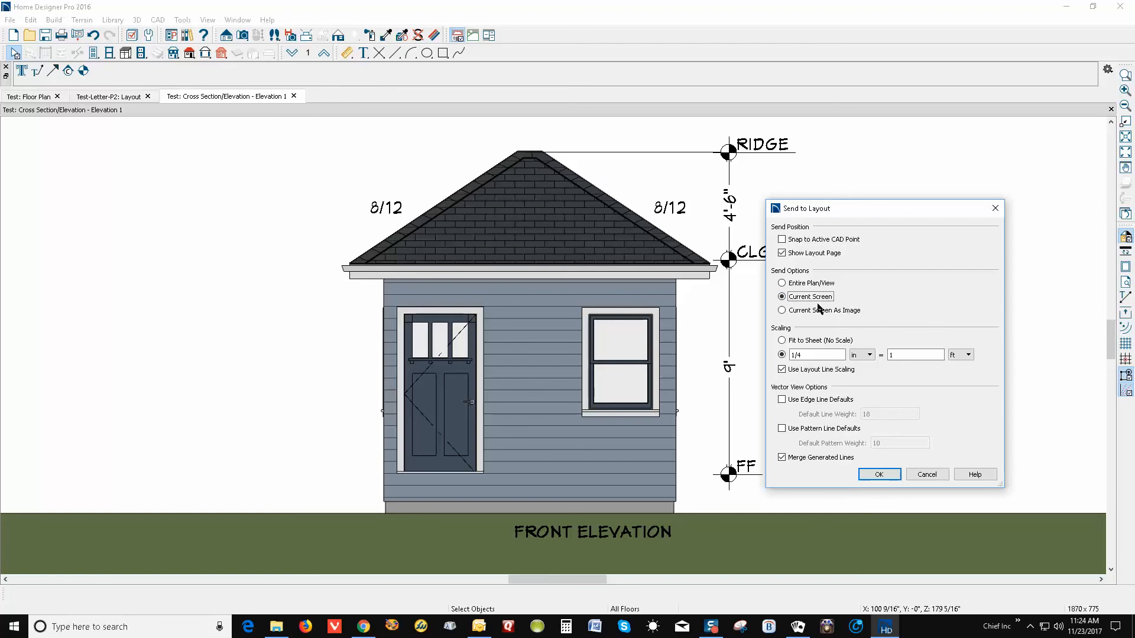
{"action": "left_click", "coordinate": [877, 477]}
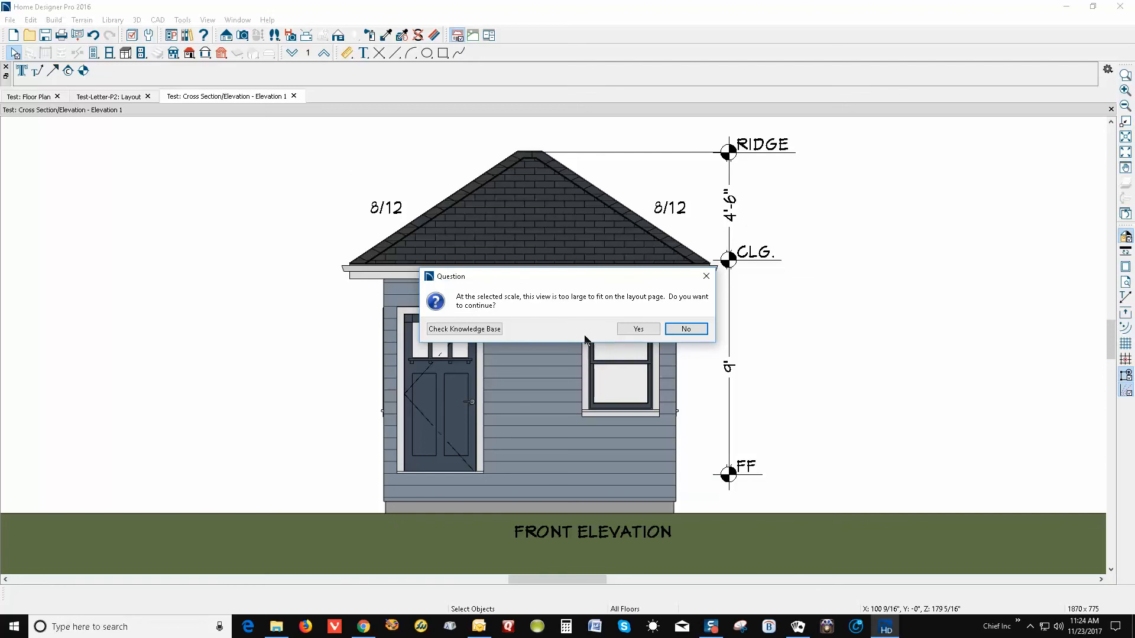
{"action": "left_click", "coordinate": [638, 329]}
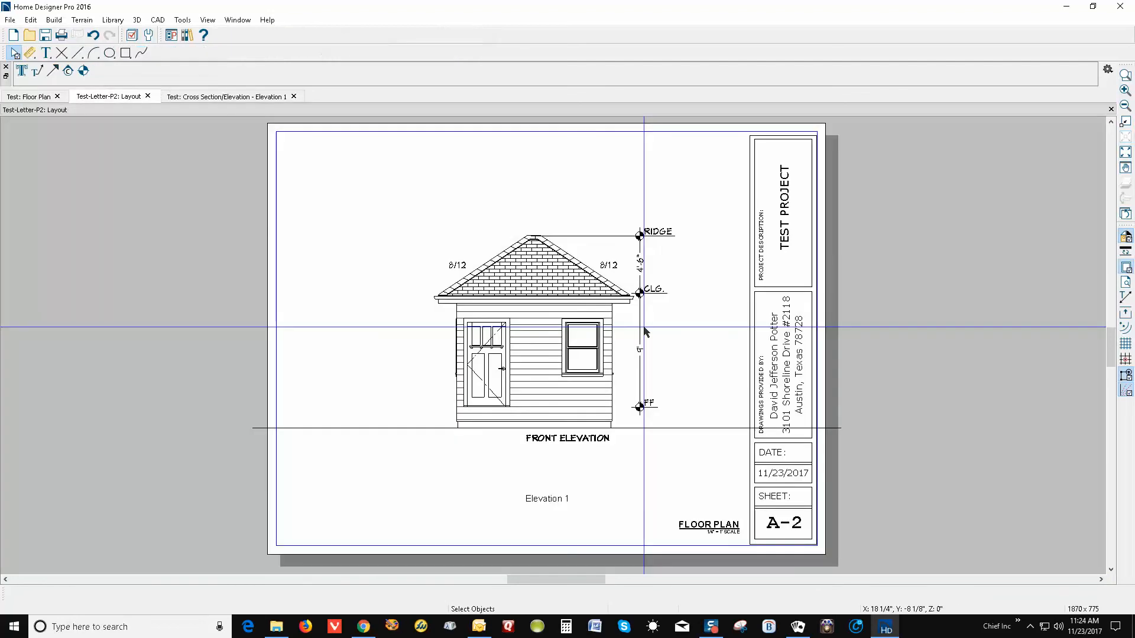
{"action": "left_click", "coordinate": [514, 395]}
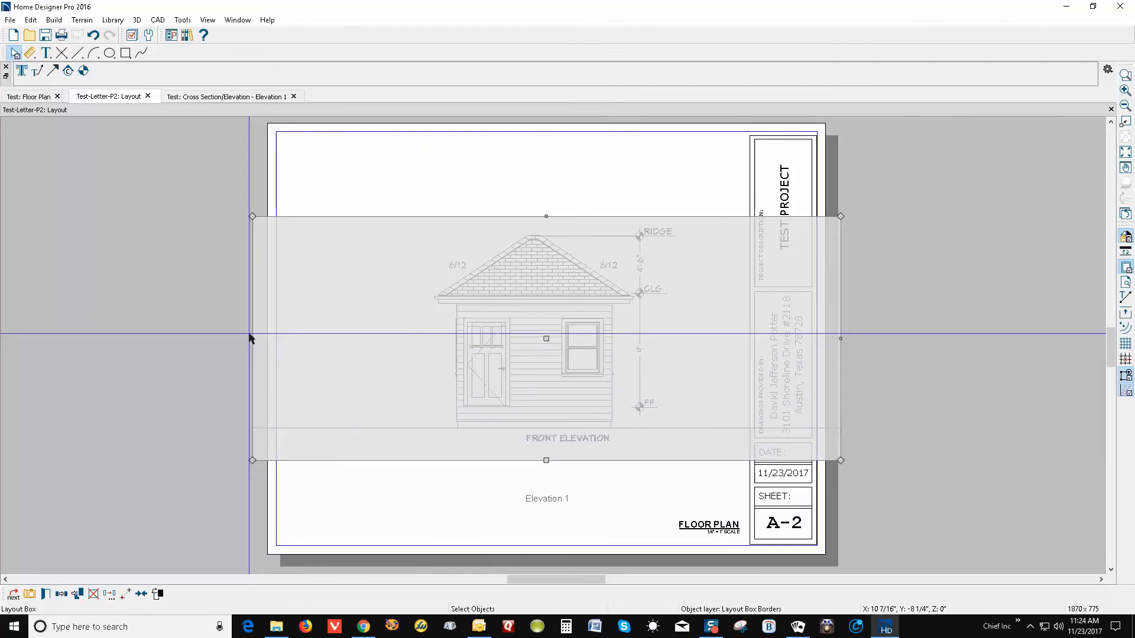
Drag the layout box's left and right edges inward and check Suppress Label for Elevation 1
{"action": "left_click_drag", "start_coordinate": [249, 337], "coordinate": [429, 383]}
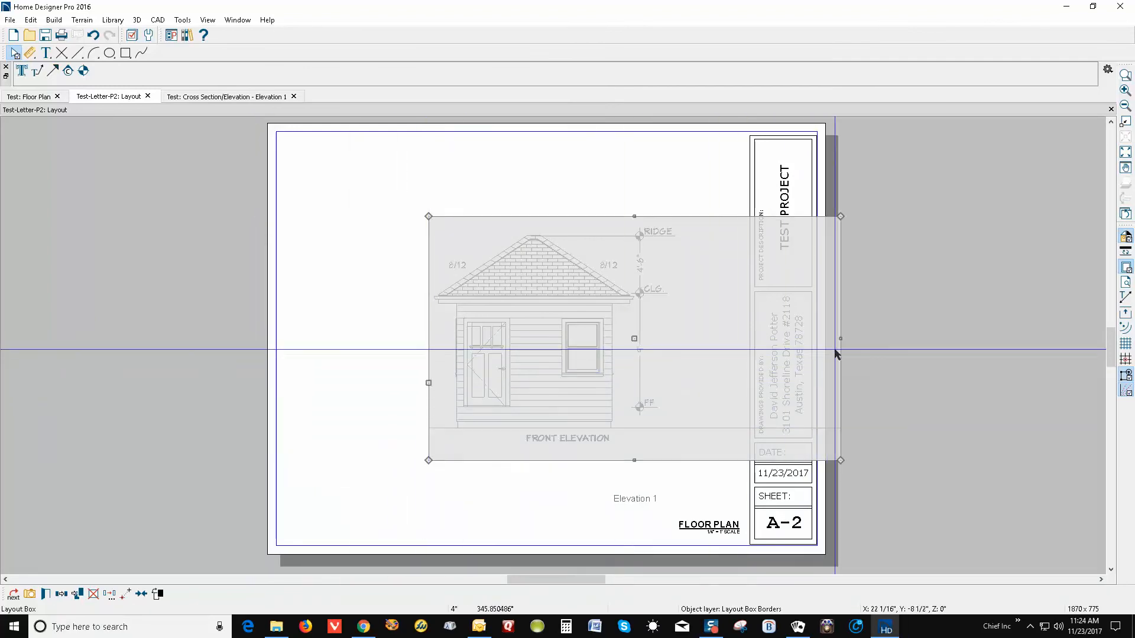
{"action": "left_click_drag", "start_coordinate": [841, 340], "coordinate": [687, 347]}
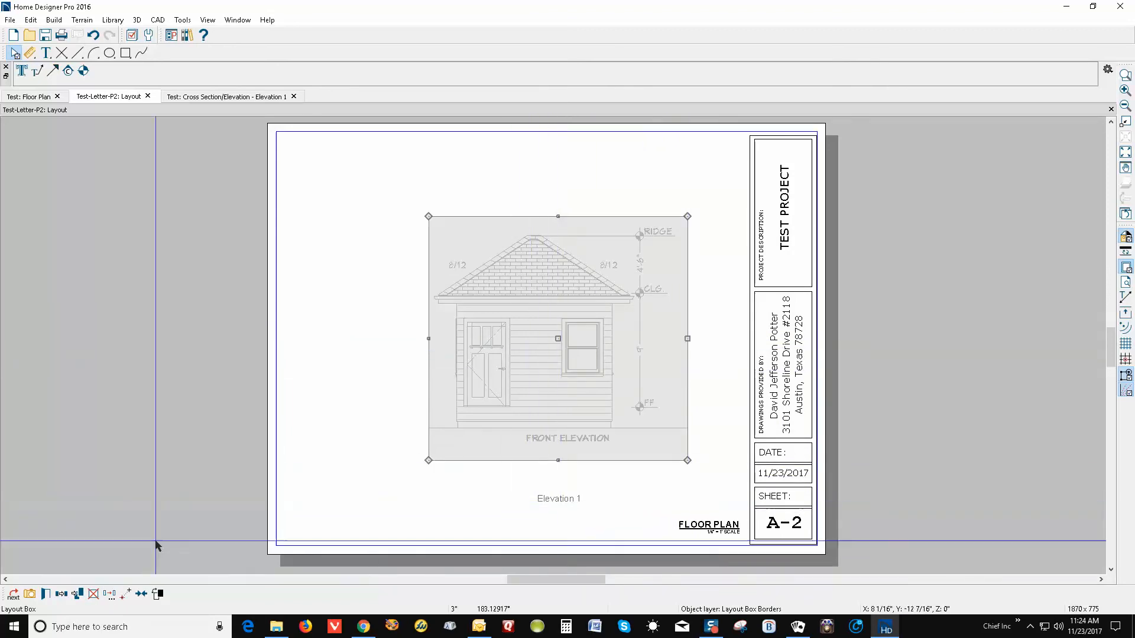
{"action": "left_click", "coordinate": [46, 594]}
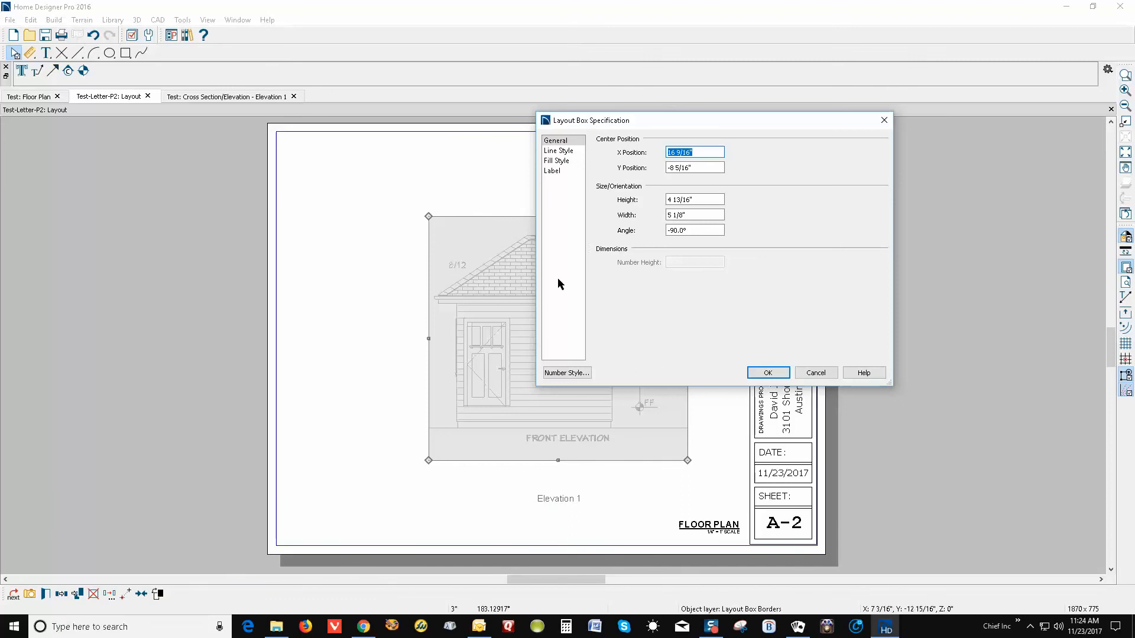
{"action": "left_click", "coordinate": [563, 172]}
{"action": "left_click", "coordinate": [616, 142]}
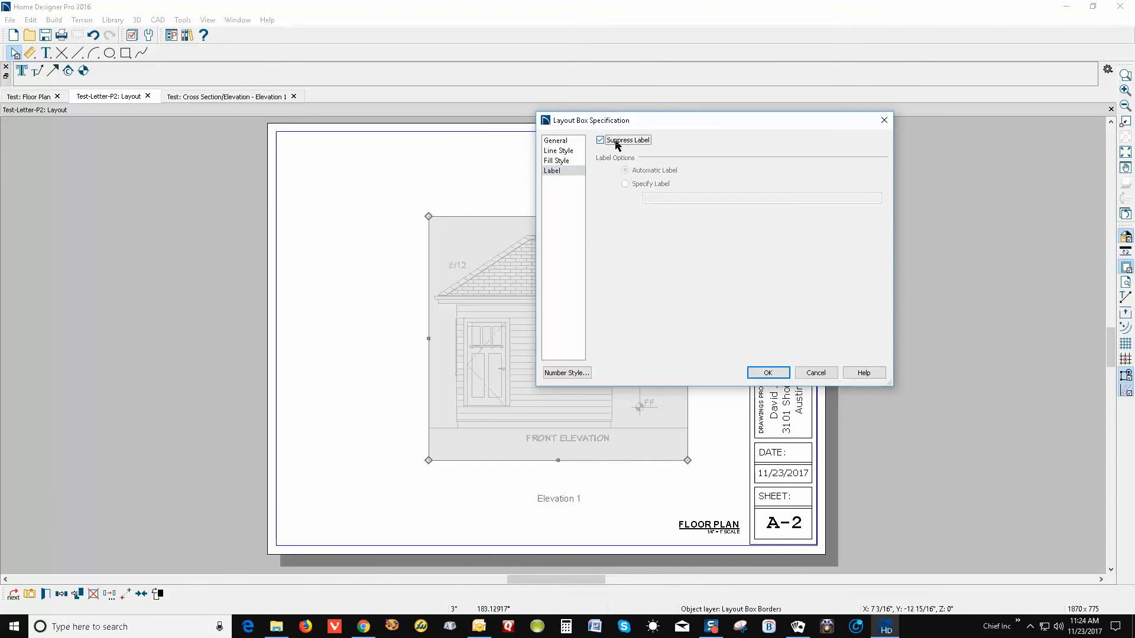
{"action": "left_click", "coordinate": [768, 373]}
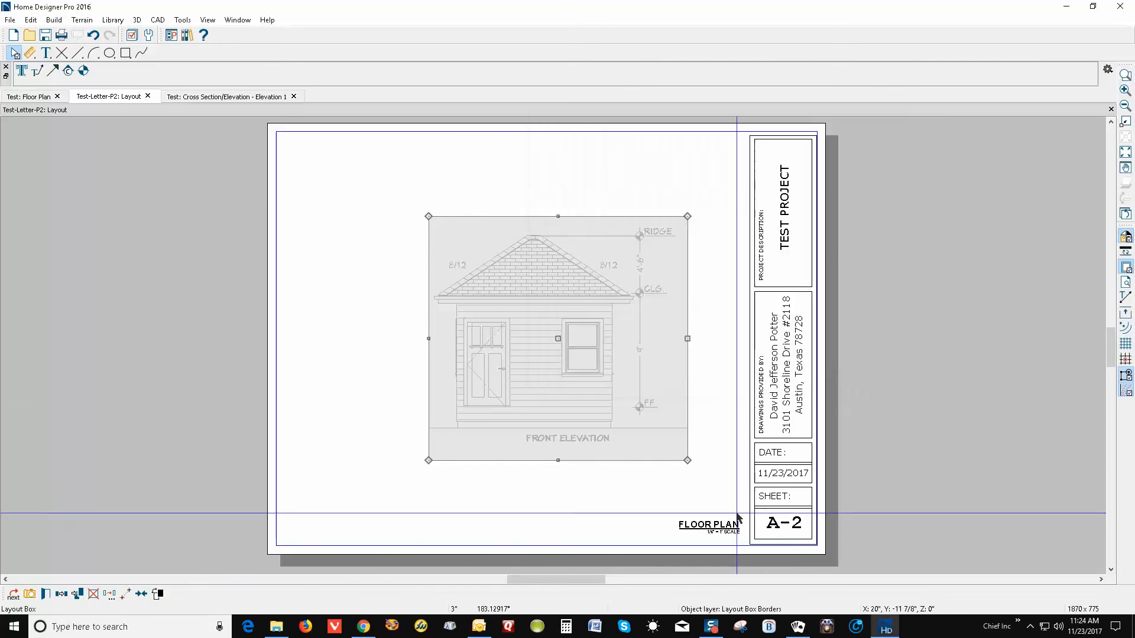
Retitle the FLOOR PLAN caption to FRONT ELEVATION and move it beside the title block
{"action": "left_click", "coordinate": [698, 527]}
{"action": "double_click", "coordinate": [698, 527]}
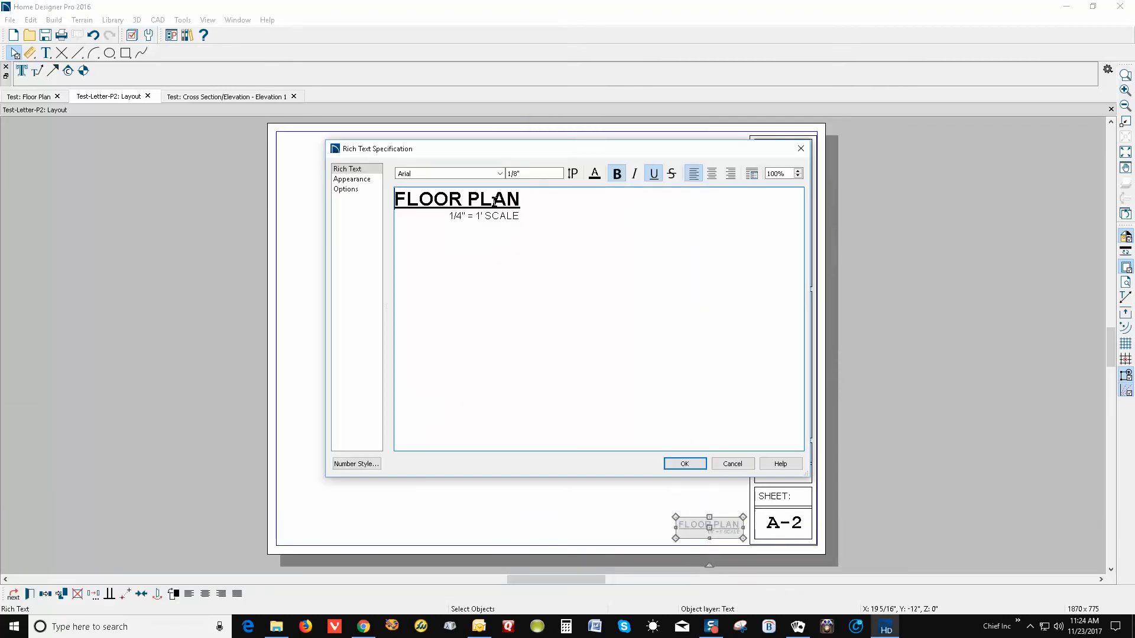
{"action": "left_click_drag", "start_coordinate": [531, 199], "coordinate": [406, 179]}
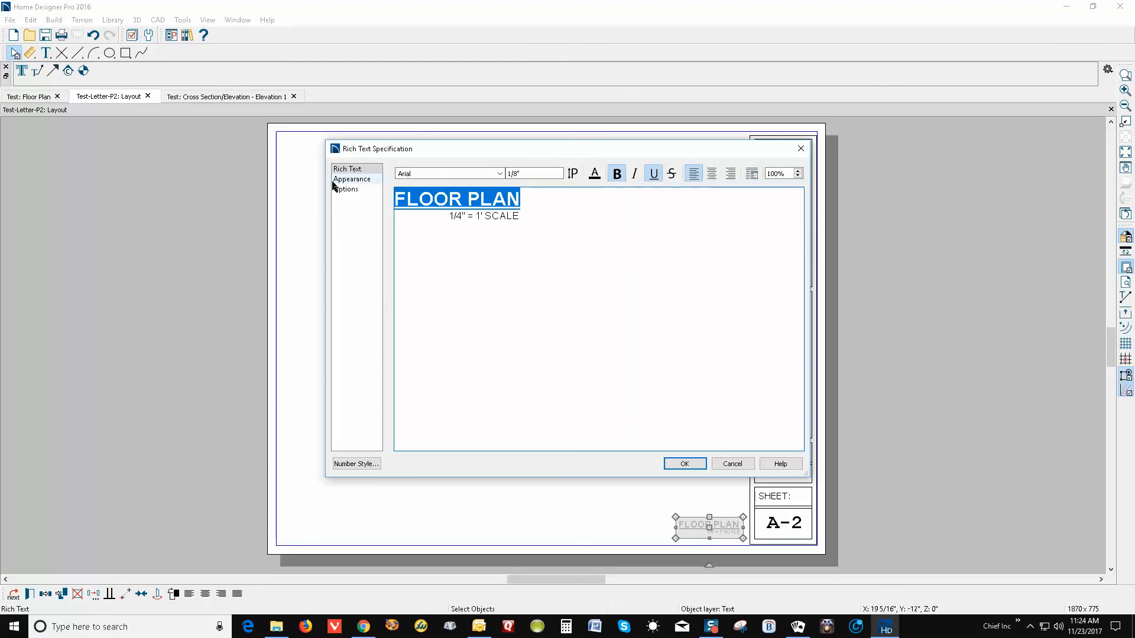
{"action": "type", "text": "ON"}
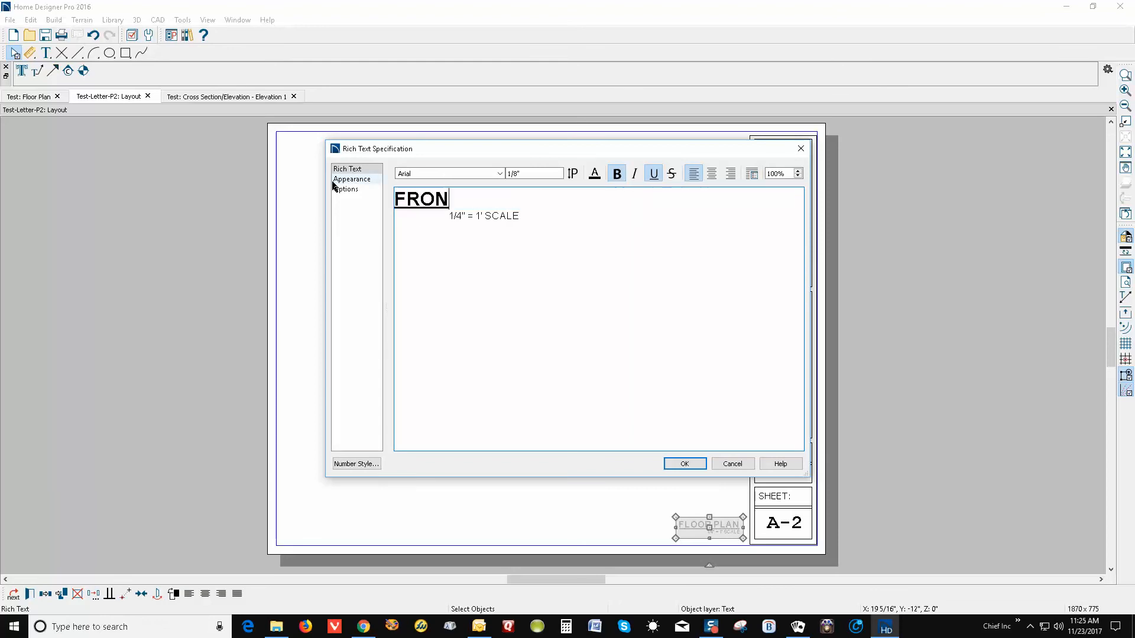
{"action": "type", "text": "T ELEVATION"}
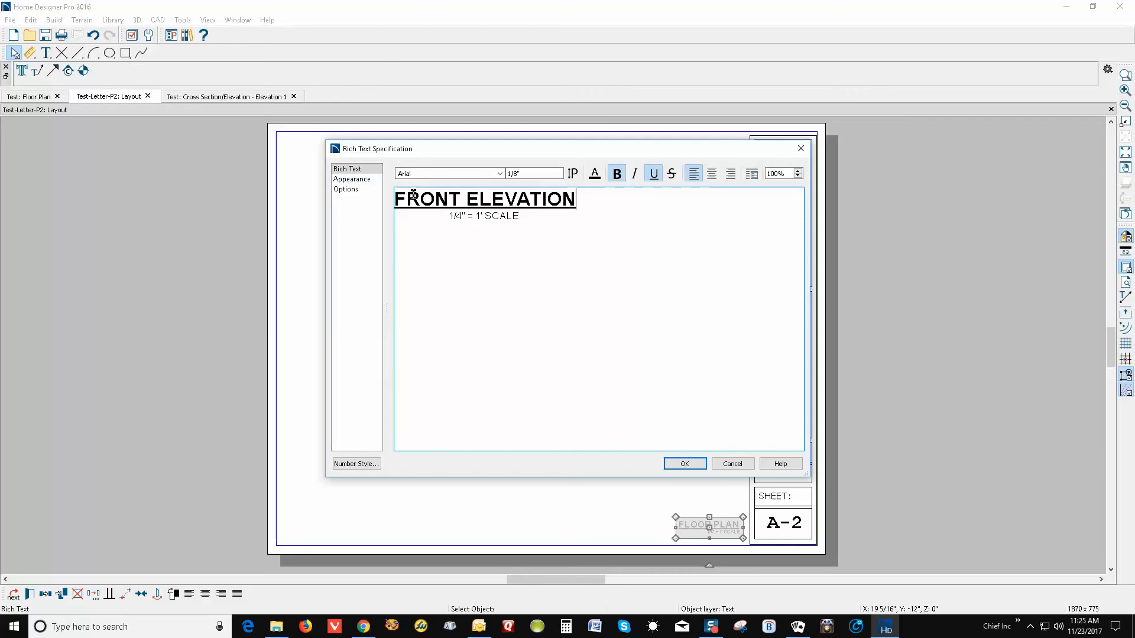
{"action": "left_click", "coordinate": [449, 216]}
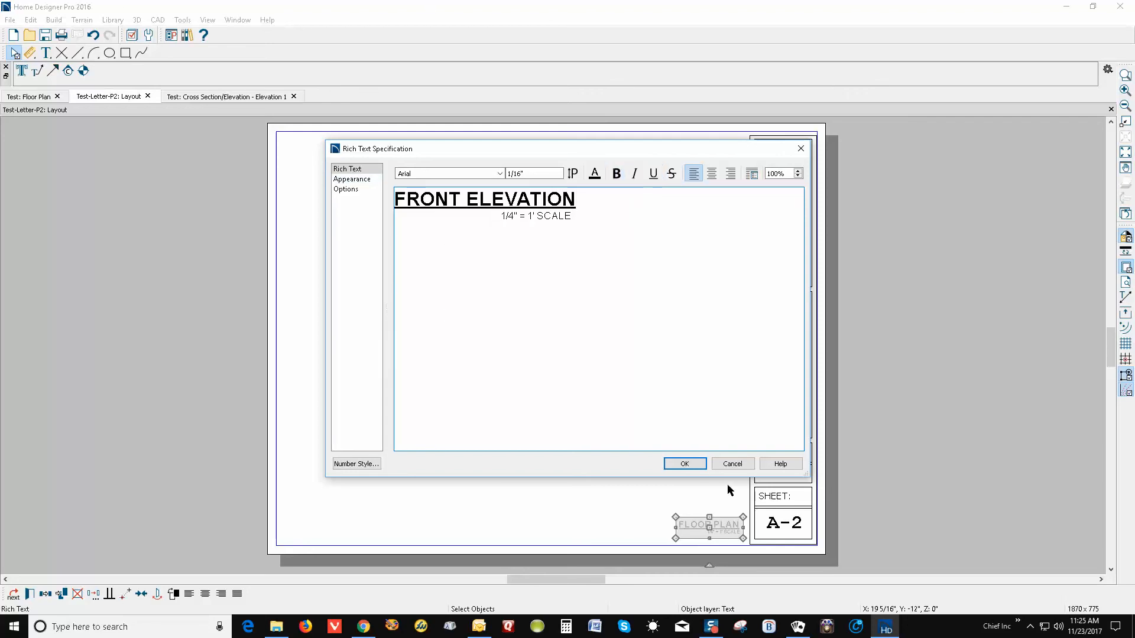
{"action": "left_click", "coordinate": [684, 464]}
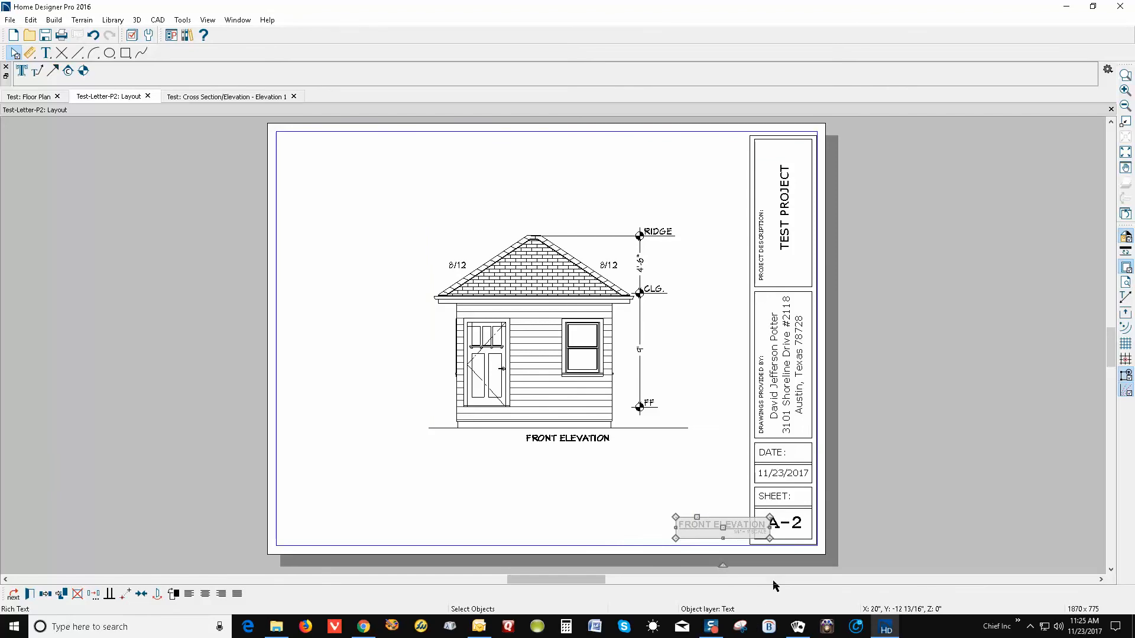
{"action": "key", "text": "Left"}
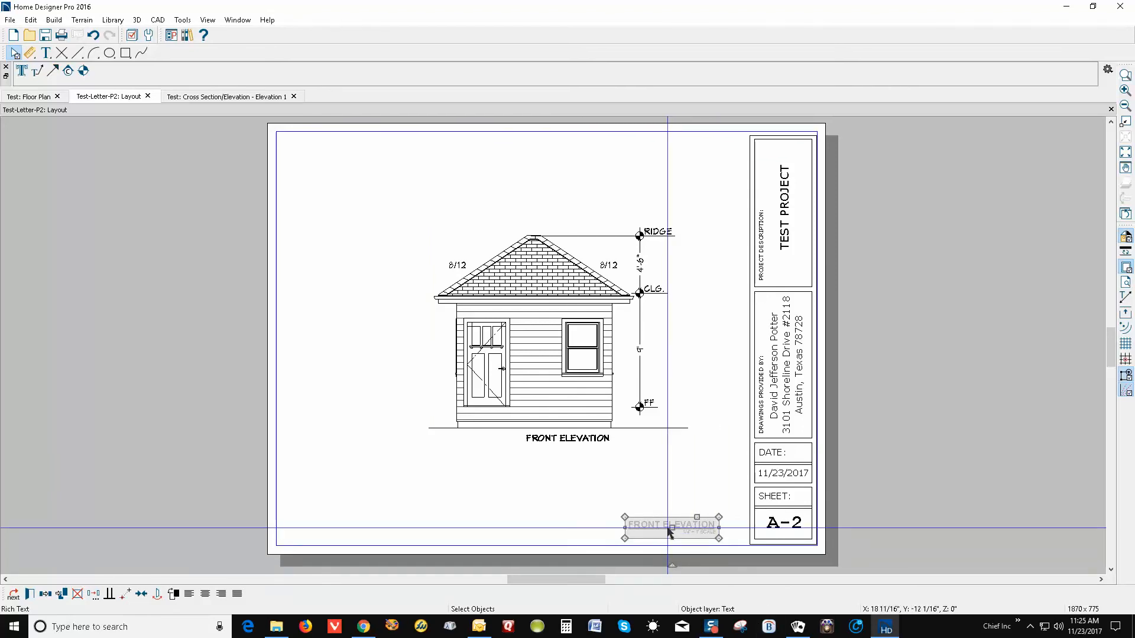
{"action": "left_click_drag", "start_coordinate": [674, 530], "coordinate": [695, 526]}
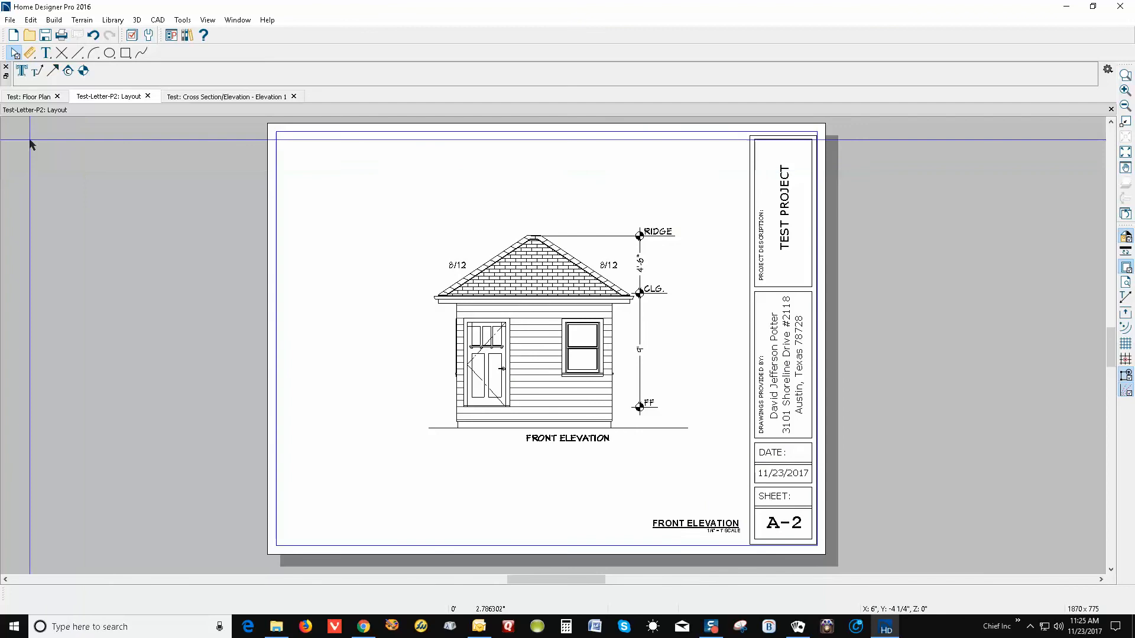
Print sheet A-2 to PDF as Test-Letter-P2-Layout.pdf
{"action": "left_click", "coordinate": [13, 22]}
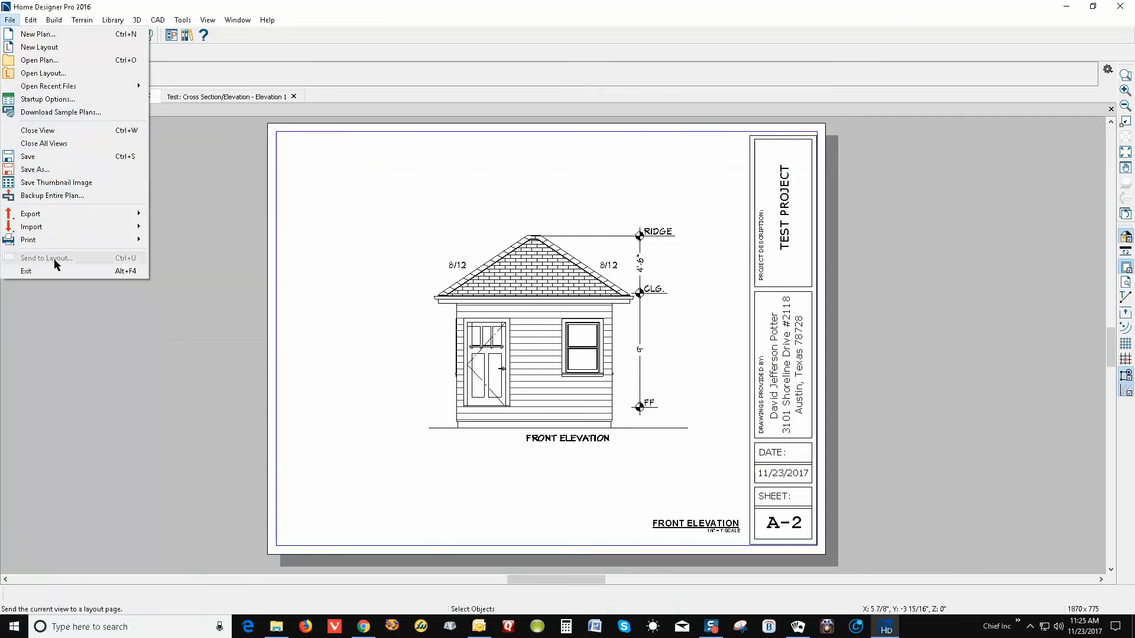
{"action": "mouse_move", "coordinate": [57, 240]}
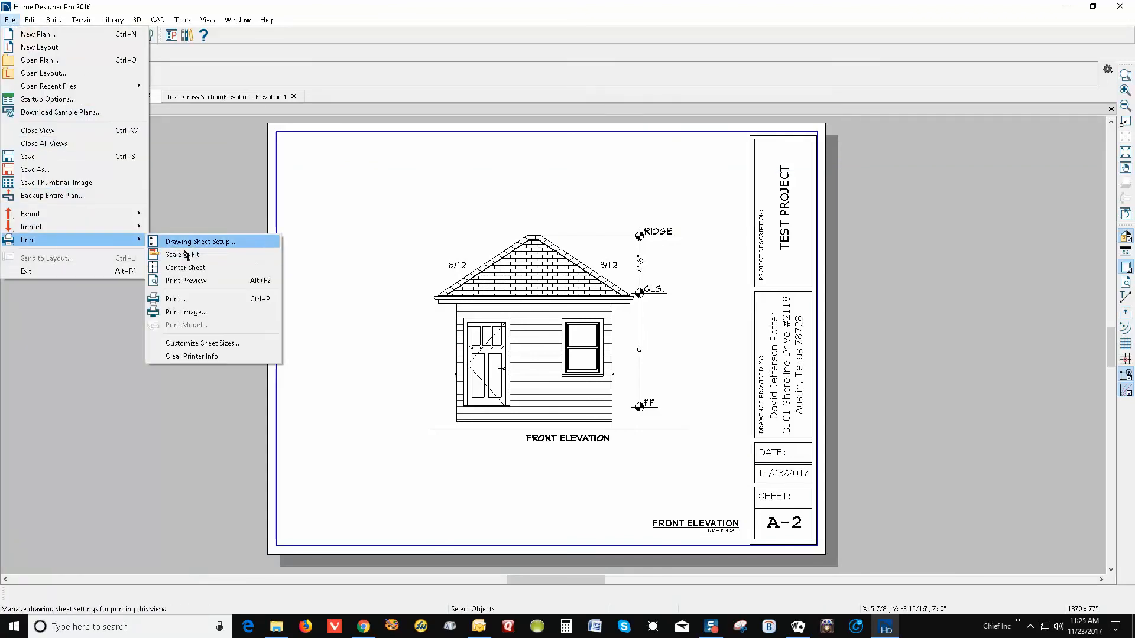
{"action": "left_click", "coordinate": [188, 303]}
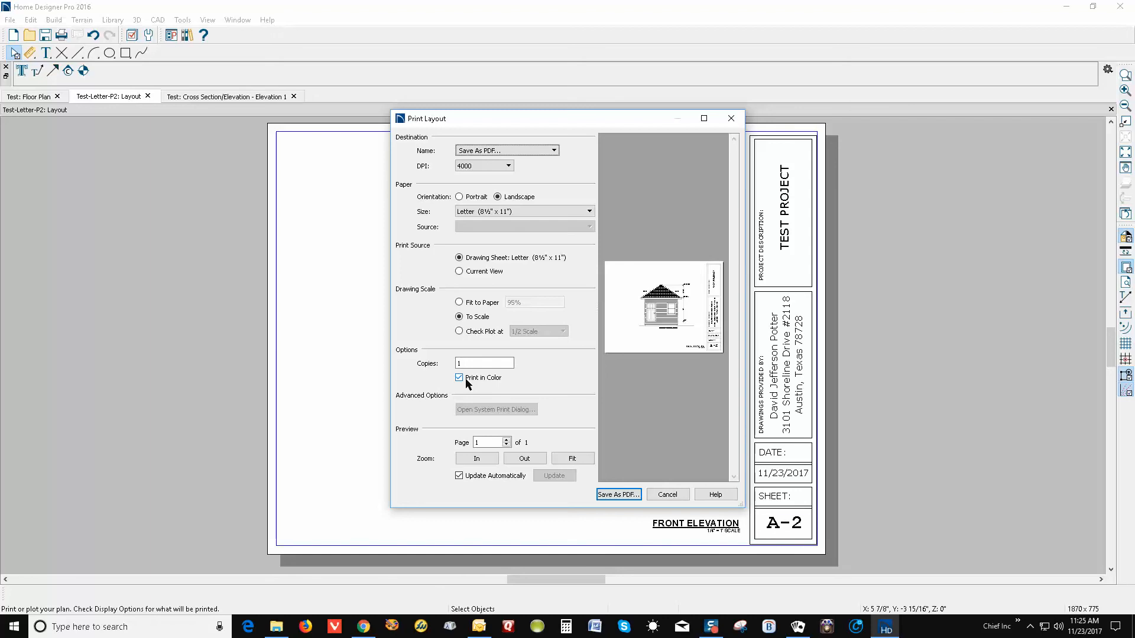
{"action": "left_click", "coordinate": [630, 496]}
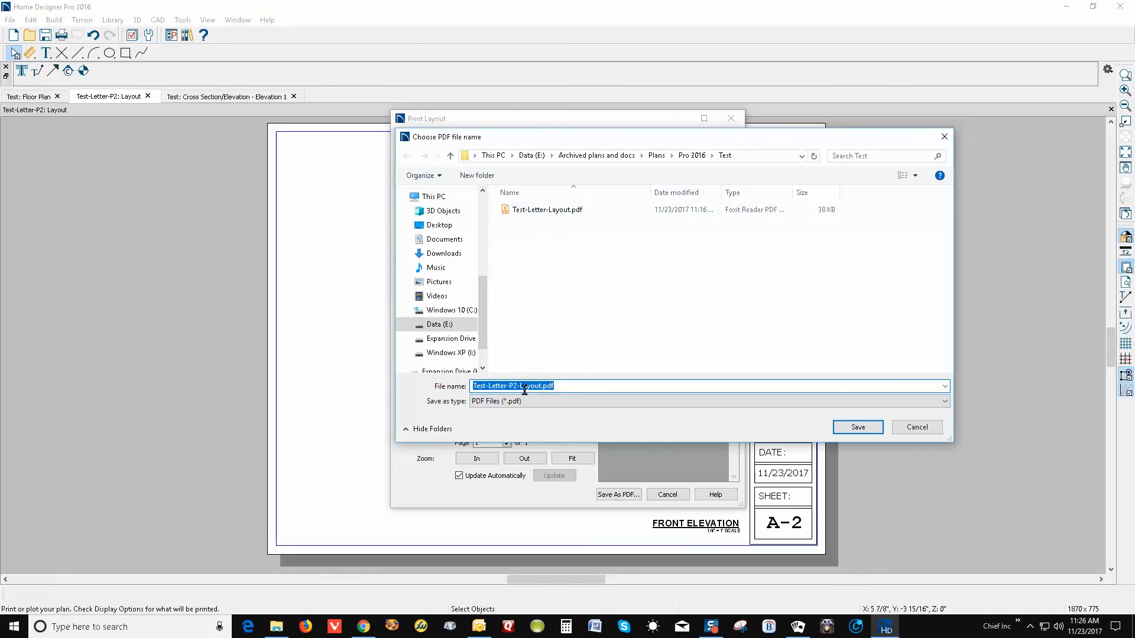
{"action": "left_click", "coordinate": [858, 427]}
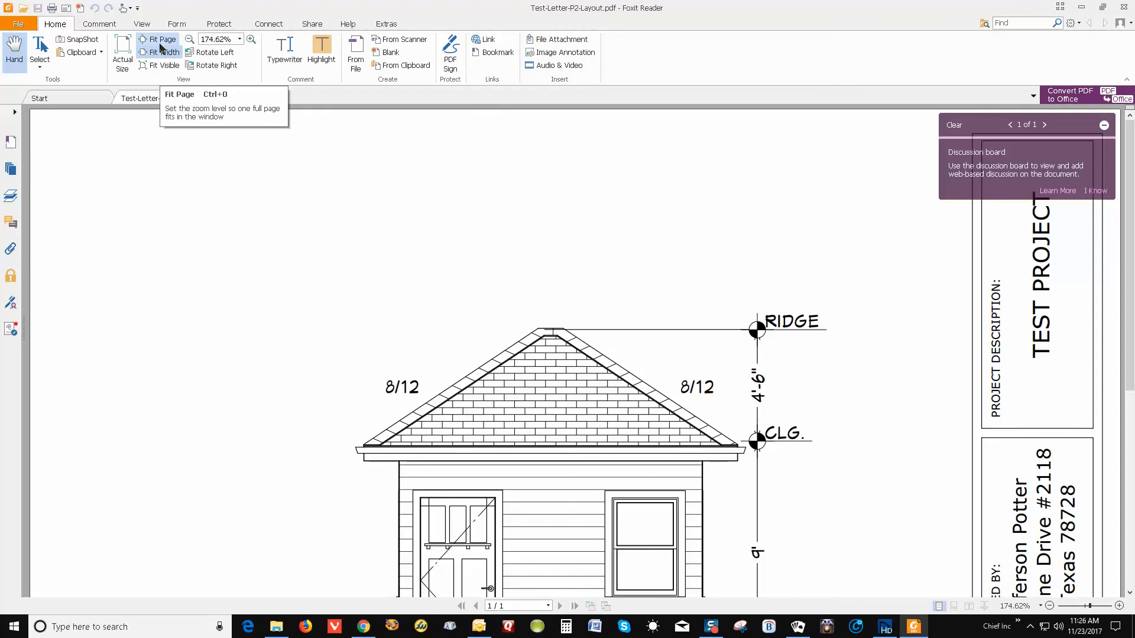
Fit the full page of Test-Letter-P2-Layout.pdf in Foxit Reader and open its Print dialog
{"action": "left_click", "coordinate": [160, 41]}
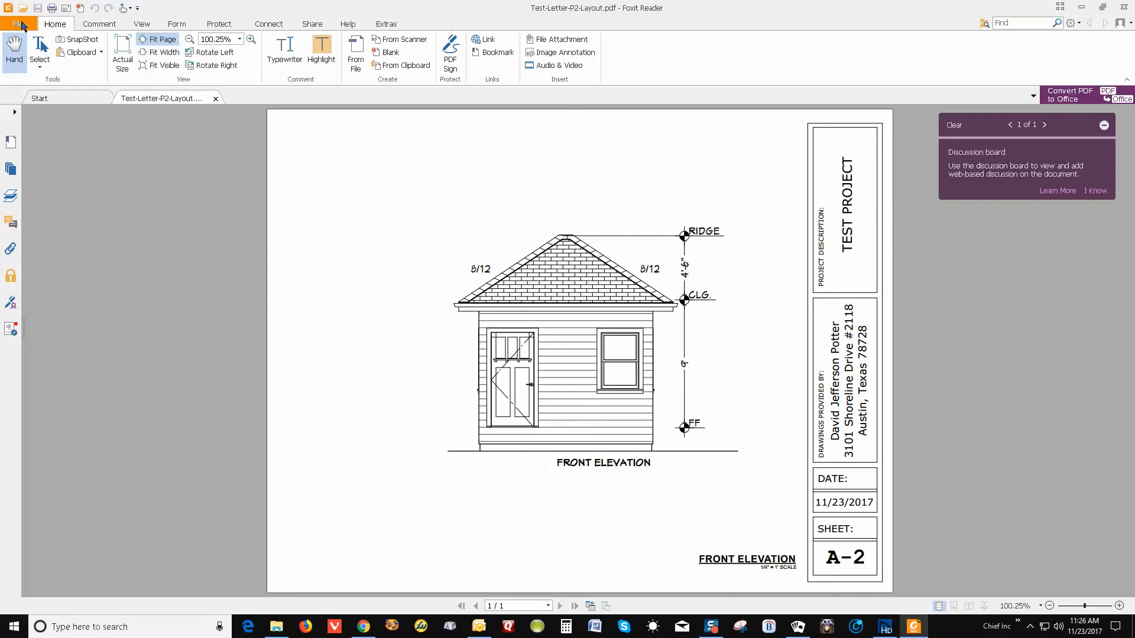
{"action": "left_click", "coordinate": [23, 24]}
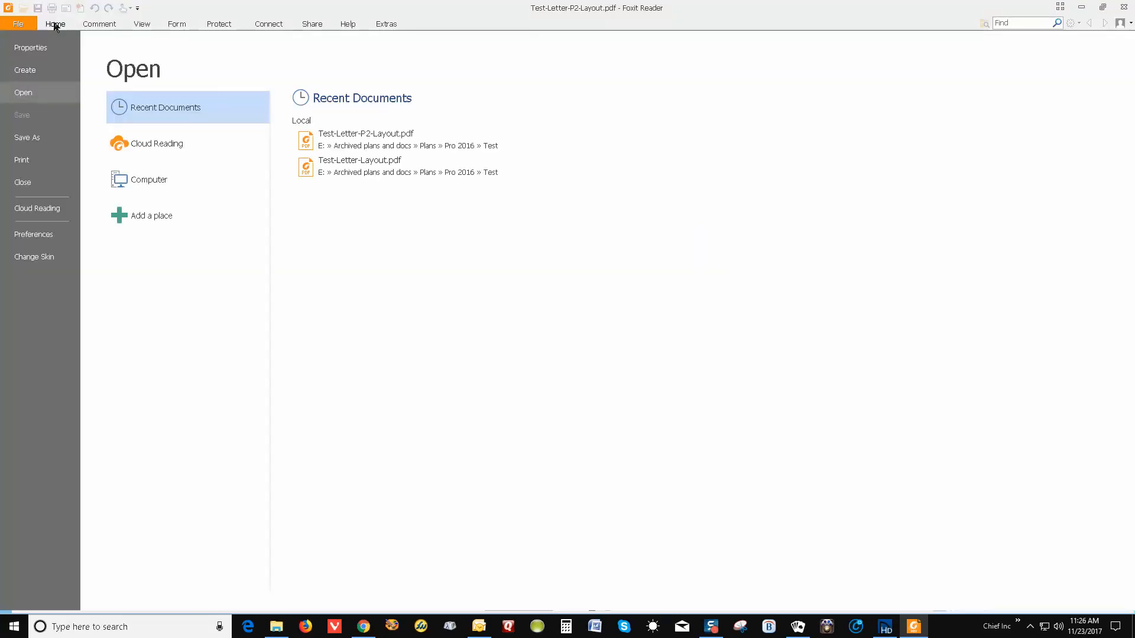
{"action": "left_click", "coordinate": [27, 26]}
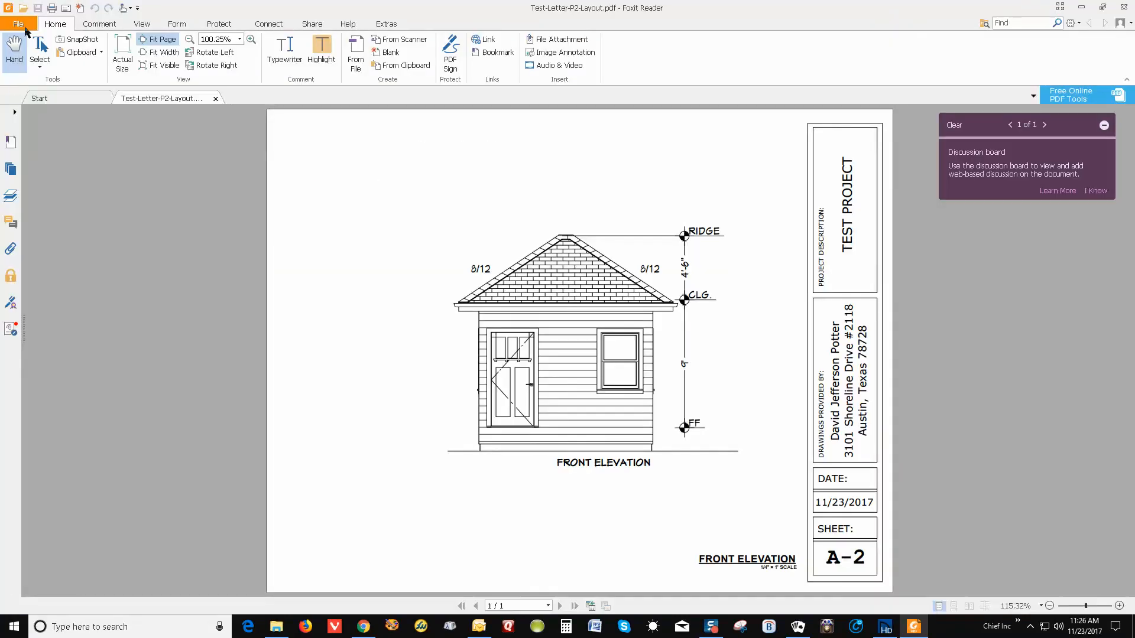
{"action": "left_click", "coordinate": [52, 7]}
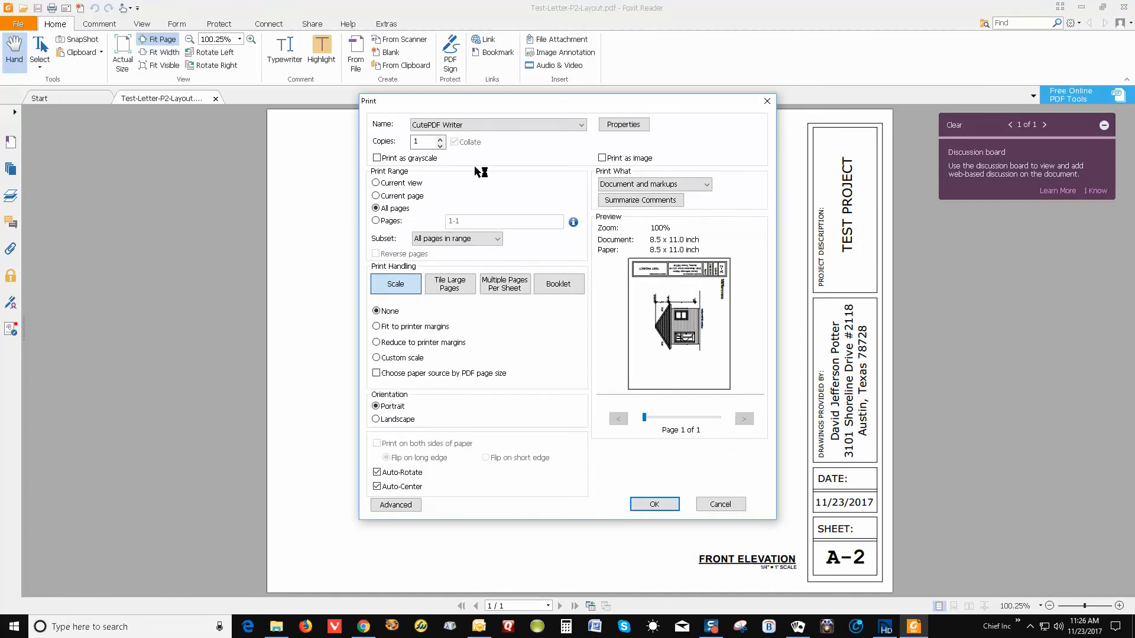
Choose the Canon MX470 series printer in Foxit's Print dialog, then cancel without printing
{"action": "left_click", "coordinate": [547, 125]}
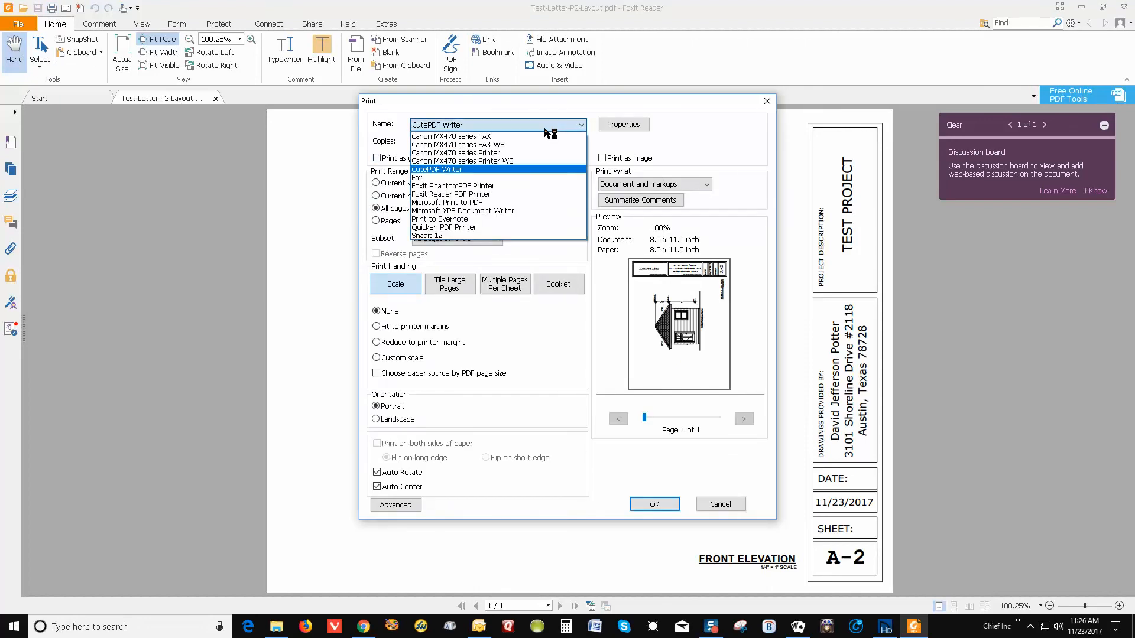
{"action": "left_click", "coordinate": [541, 153]}
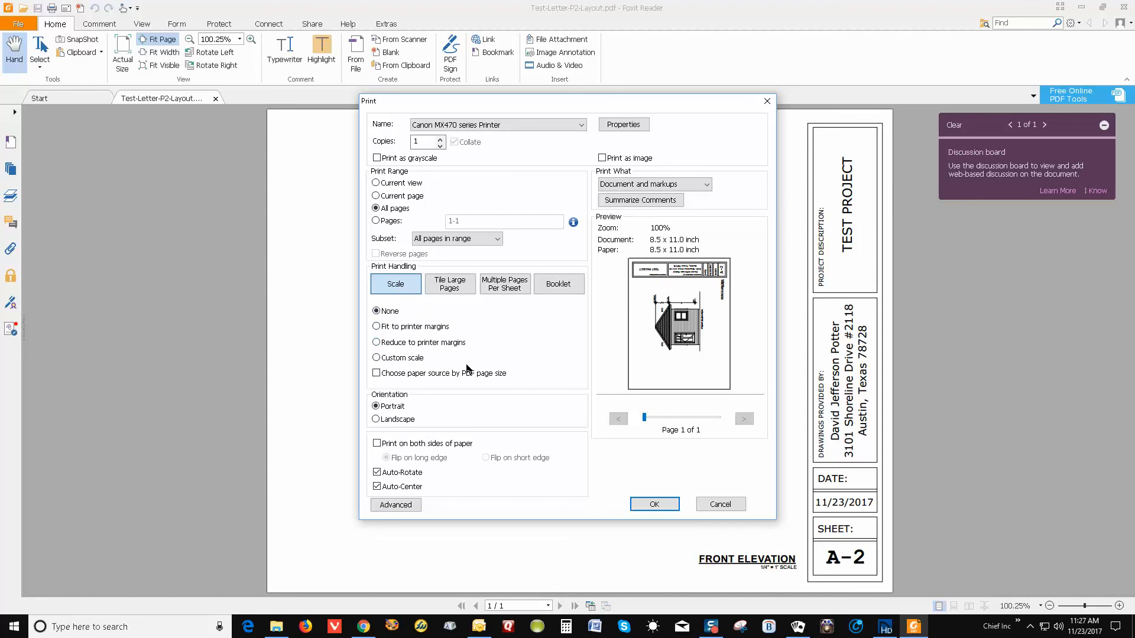
{"action": "left_click", "coordinate": [722, 504]}
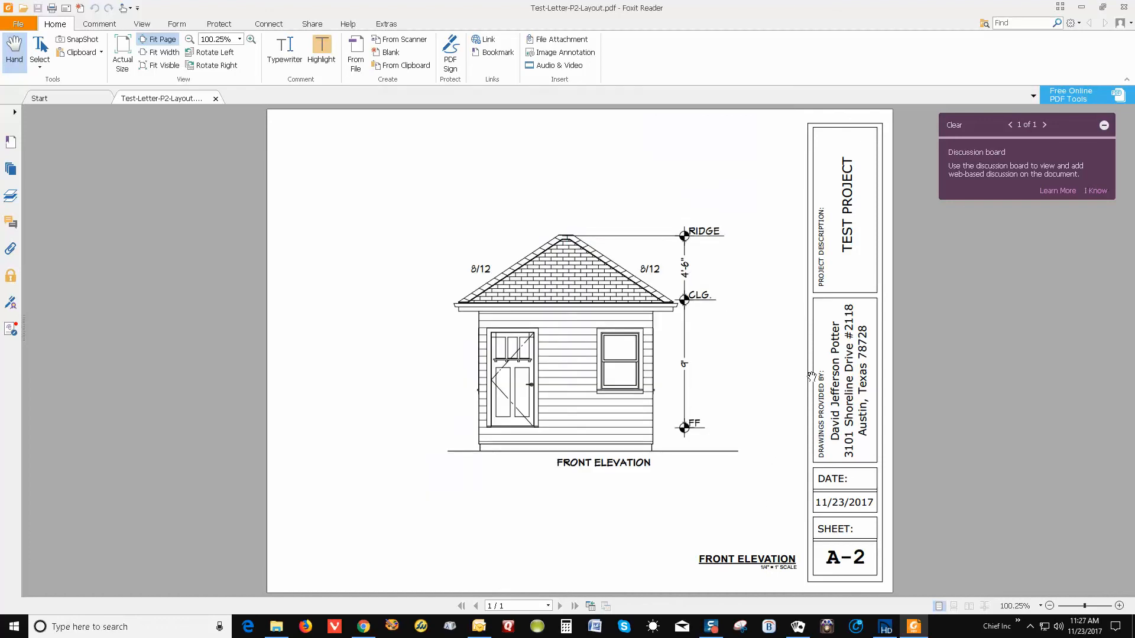